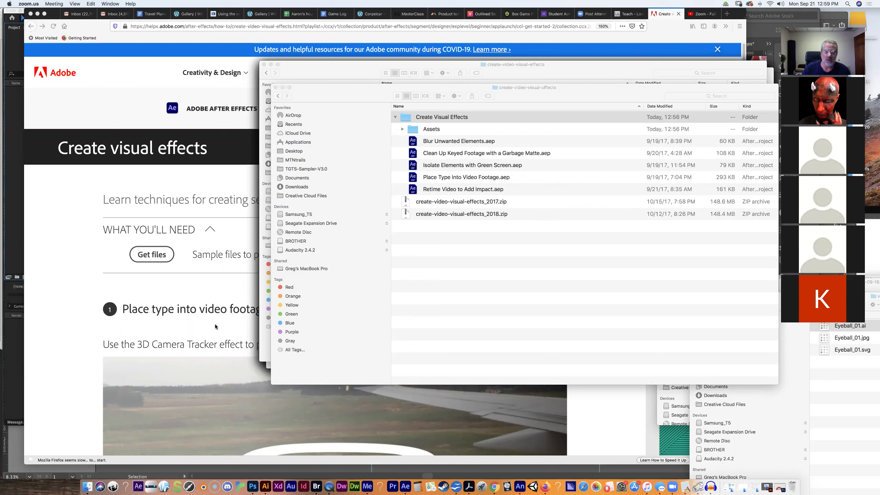
Open the project Place Type Into Video Footage.aep in After Effects and dismiss the conversion and output module notices.
left_click(455, 177)
left_click(437, 180)
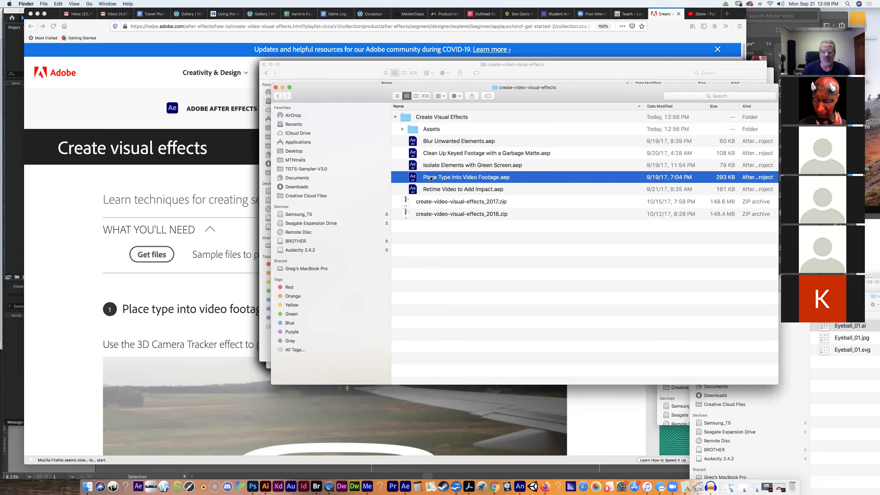
double_click(432, 177)
left_click(433, 229)
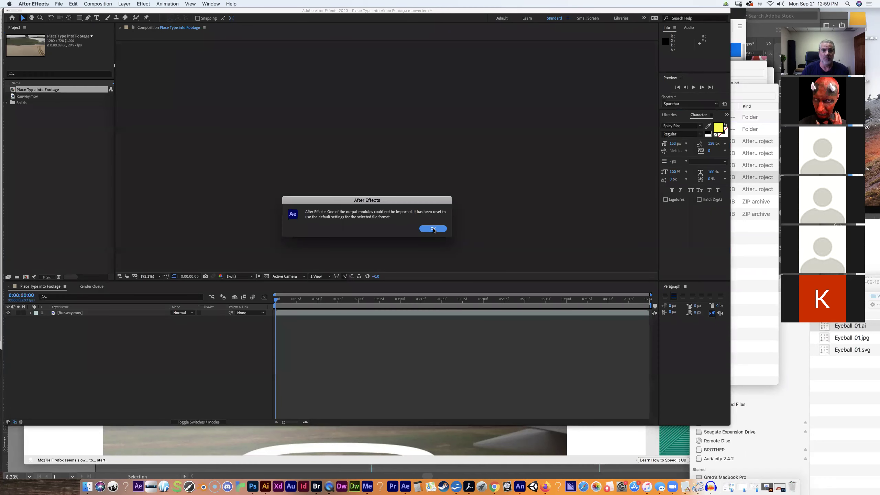
left_click(434, 229)
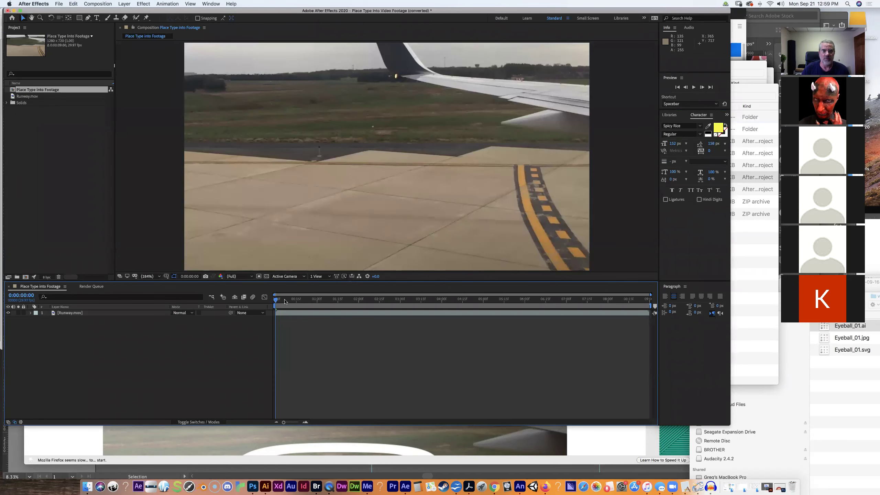
Preview the runway footage in the composition and stop playback at 0:00:02:12.
key("space")
key("space")
key("space")
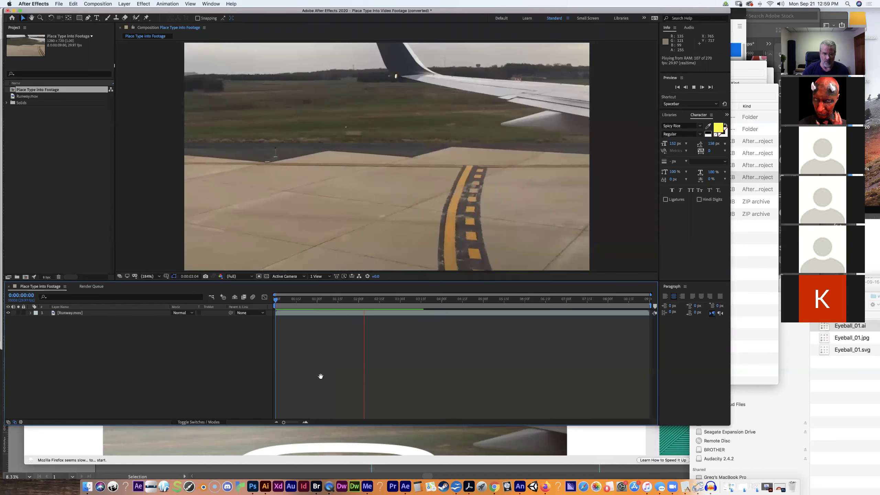
key("space")
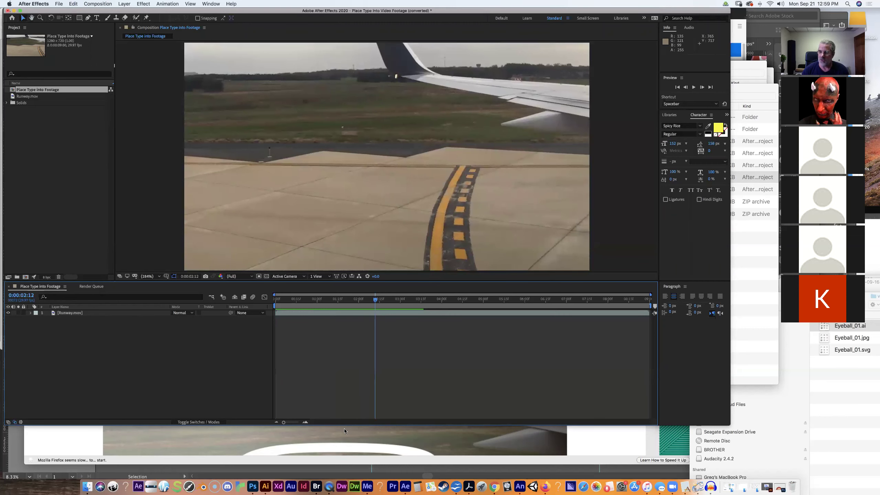
Switch to Firefox, watch the Place type into video footage tutorial full screen, pause at 00:39 and leave full screen.
left_click(335, 435)
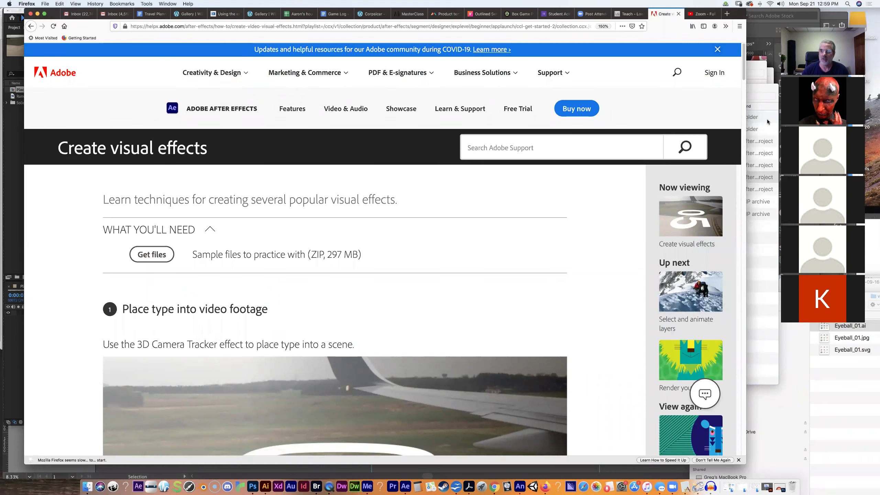
left_click_drag(743, 80, 743, 96)
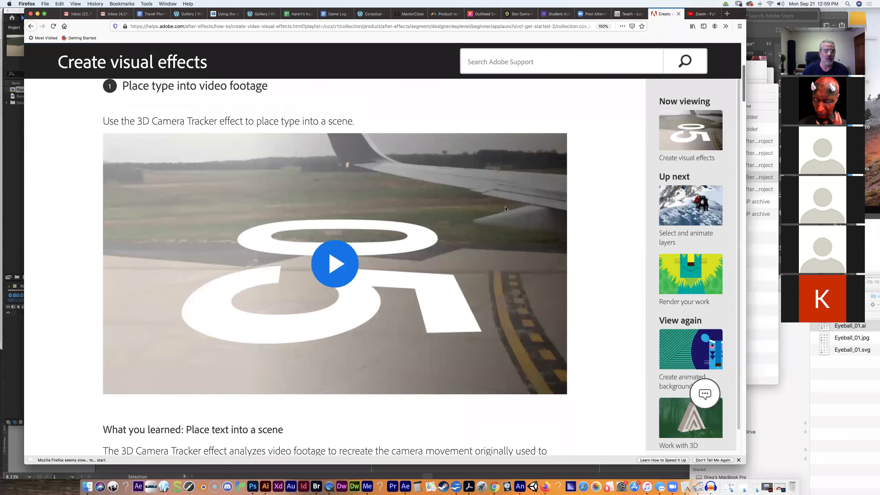
left_click(340, 274)
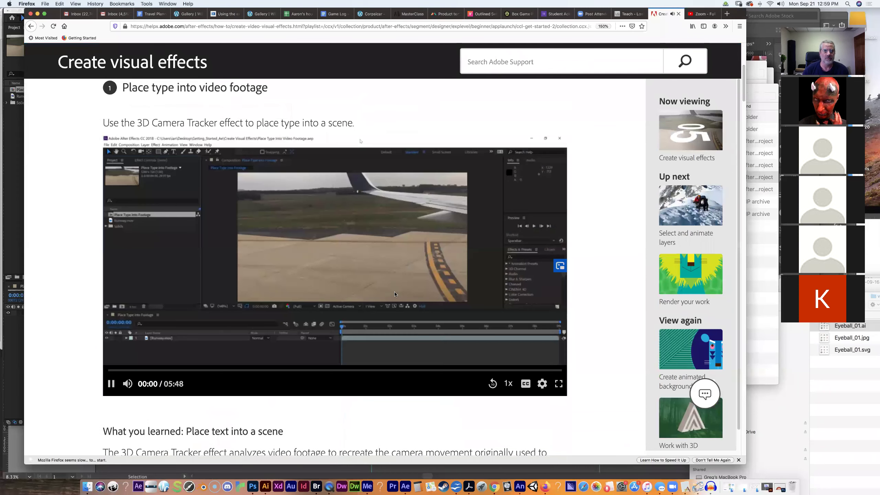
key("XF86AudioRaiseVolume")
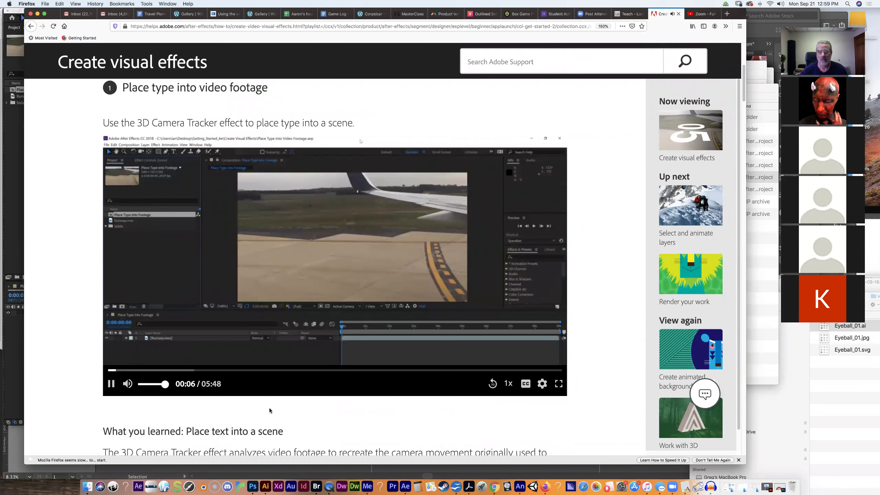
left_click(559, 383)
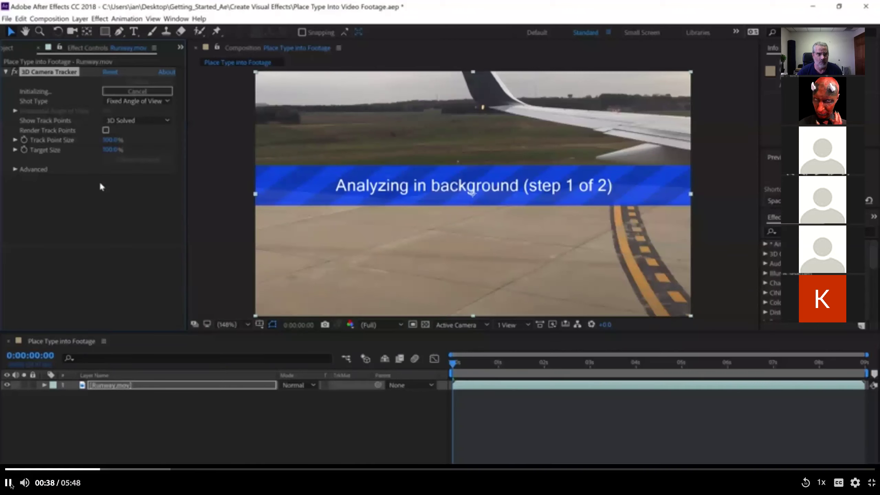
left_click(8, 483)
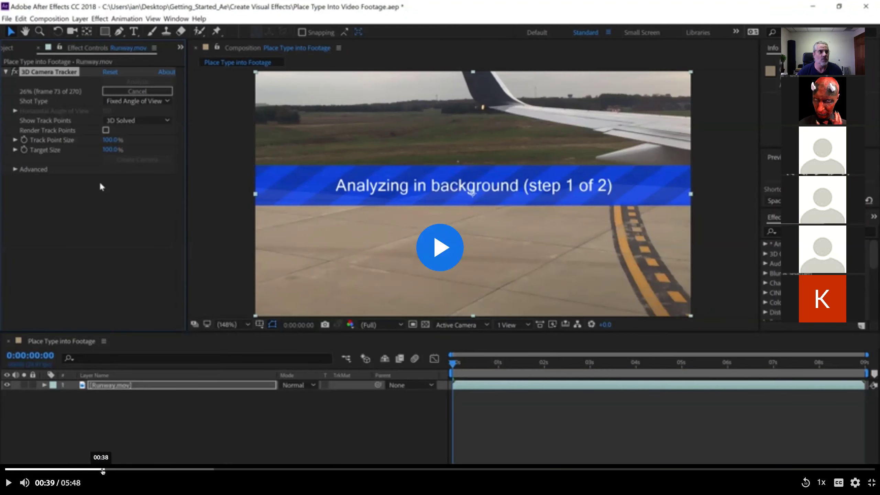
left_click(871, 483)
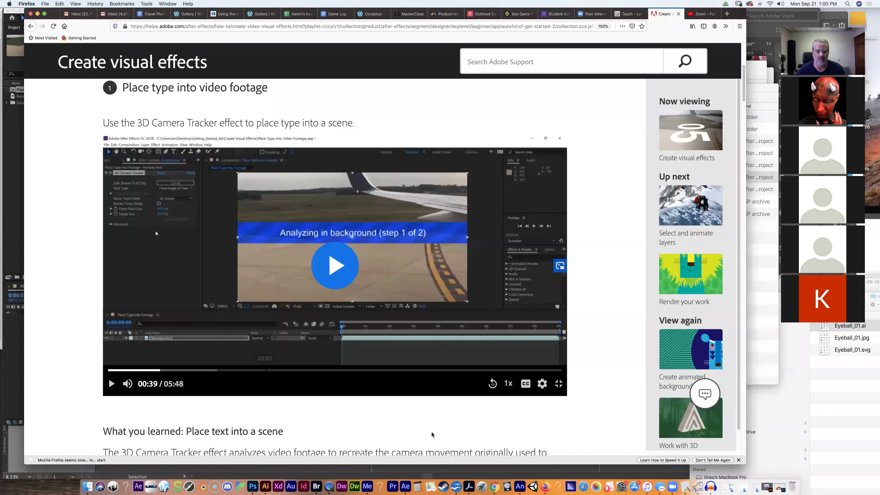
Switch back to After Effects and apply Track Camera to the Runway.mov layer.
left_click(12, 179)
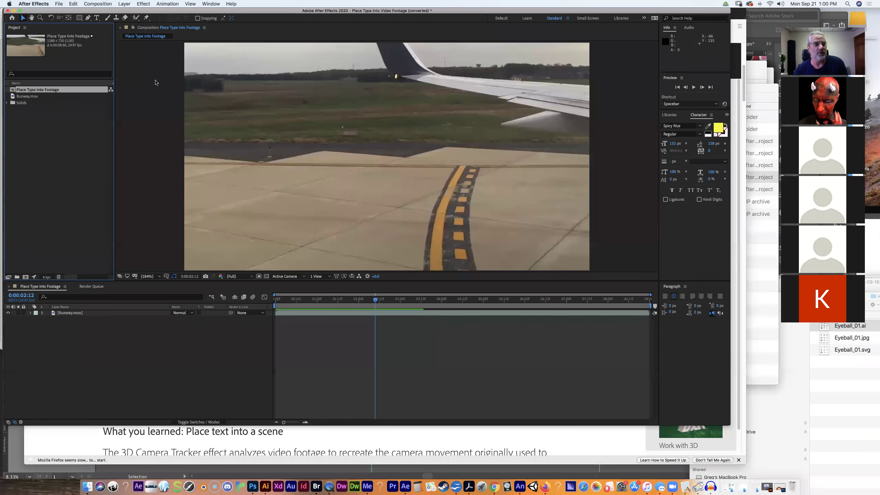
left_click(93, 312)
left_click(159, 4)
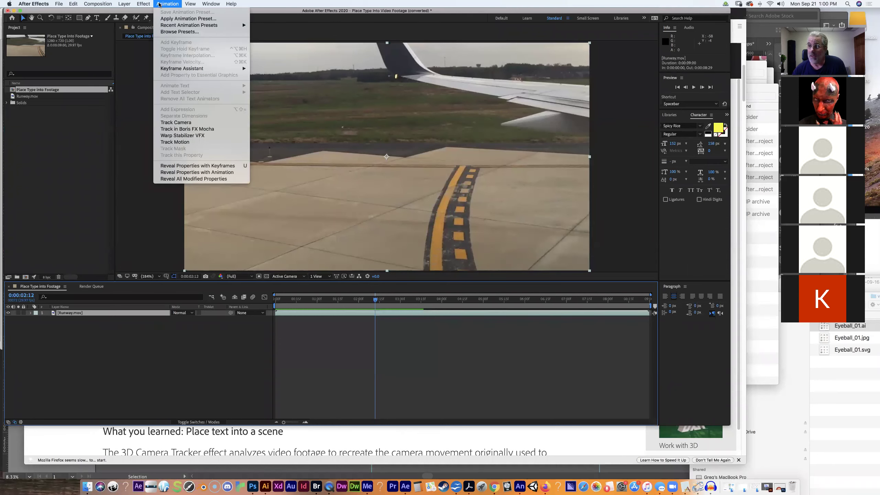
left_click(184, 123)
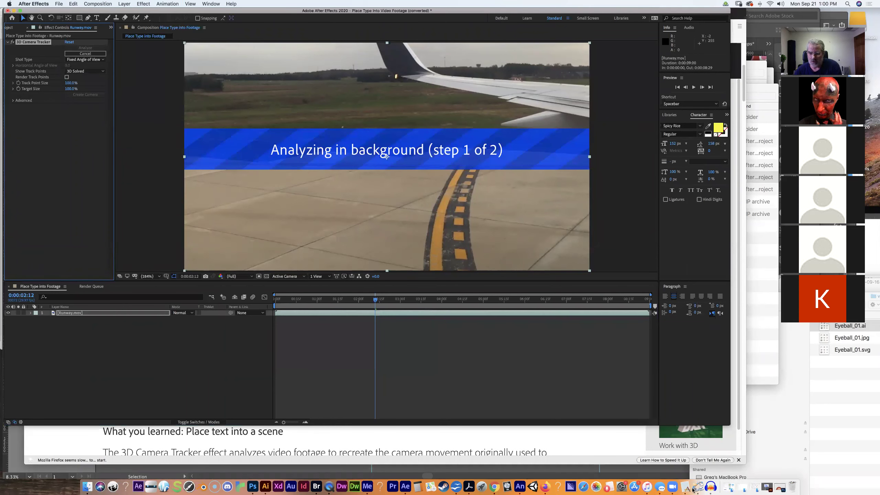
Watch the tutorial in Firefox up to 01:15, then return to After Effects and examine the track points on the runway footage.
left_click(545, 487)
left_click(327, 277)
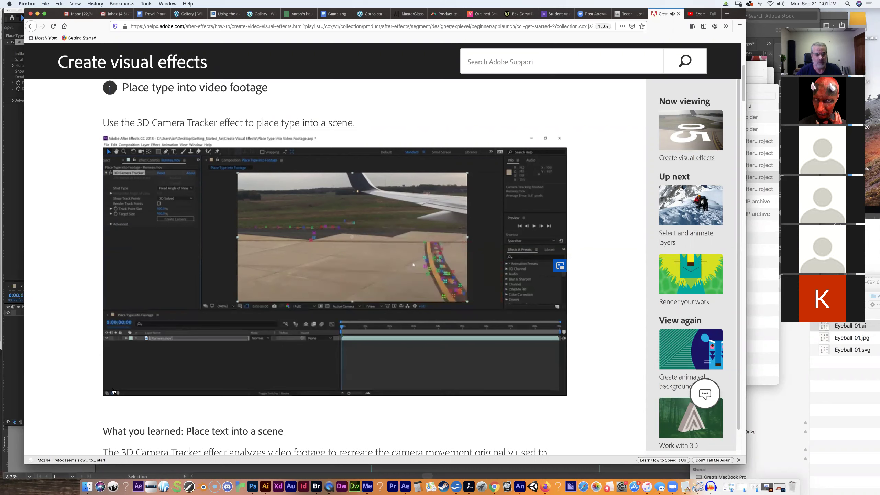
left_click(114, 388)
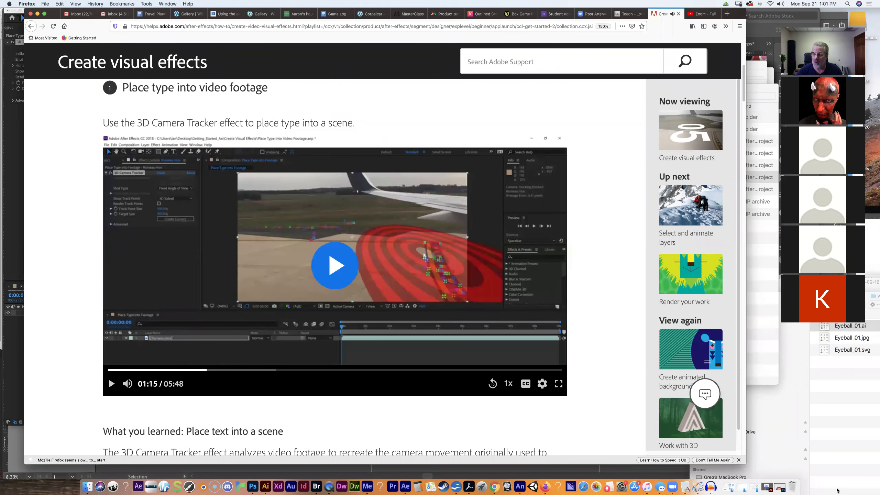
left_click(19, 329)
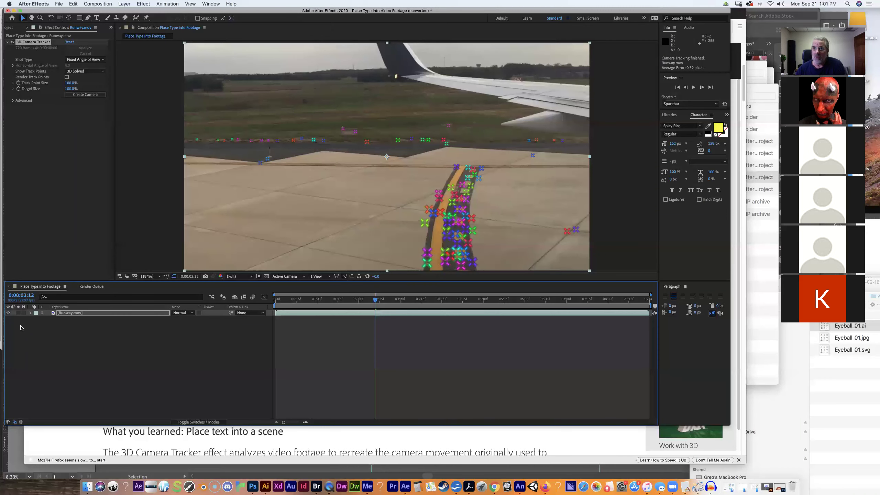
mouse_move(318, 139)
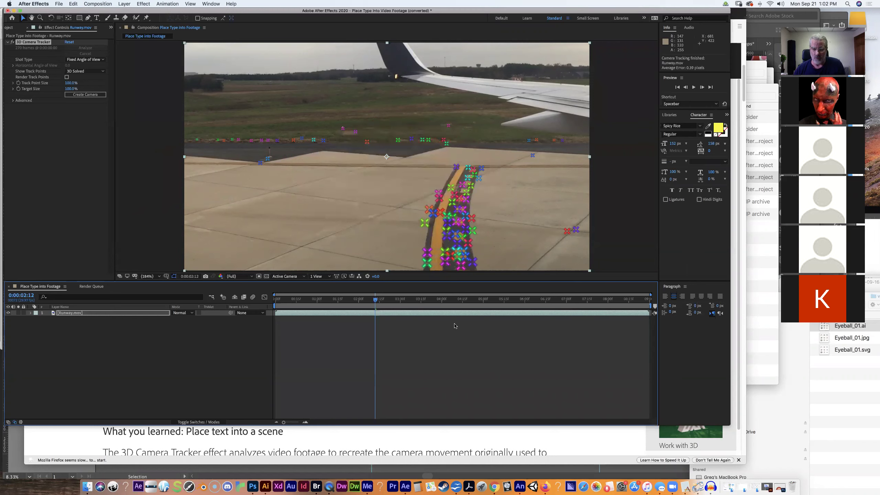
Resume the tutorial video in Firefox and pause at 02:01, where the horizontal angle of view is entered.
left_click(545, 486)
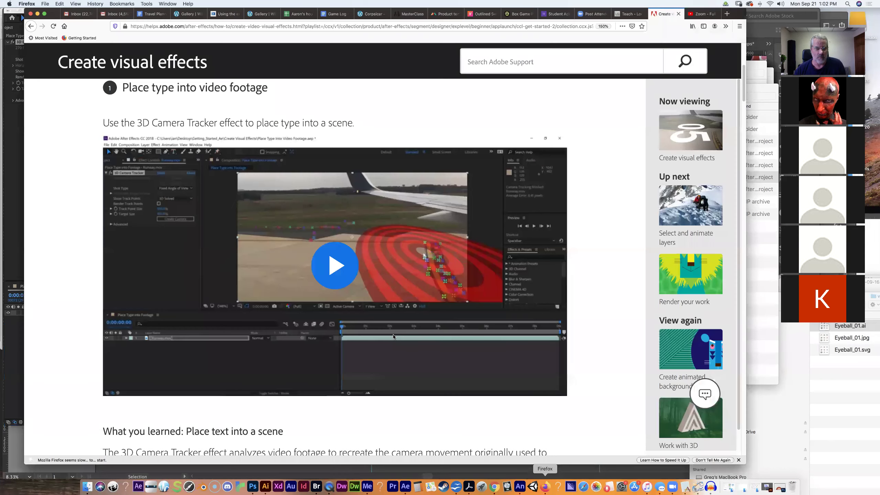
left_click(335, 265)
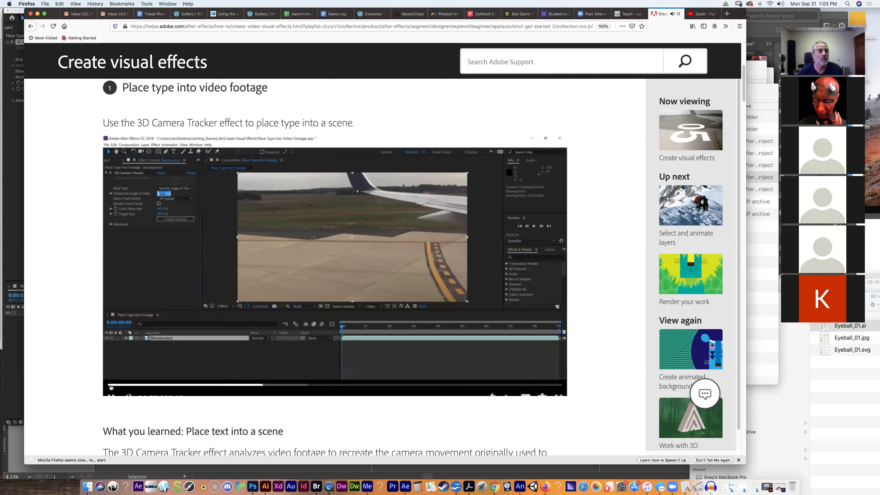
left_click(111, 385)
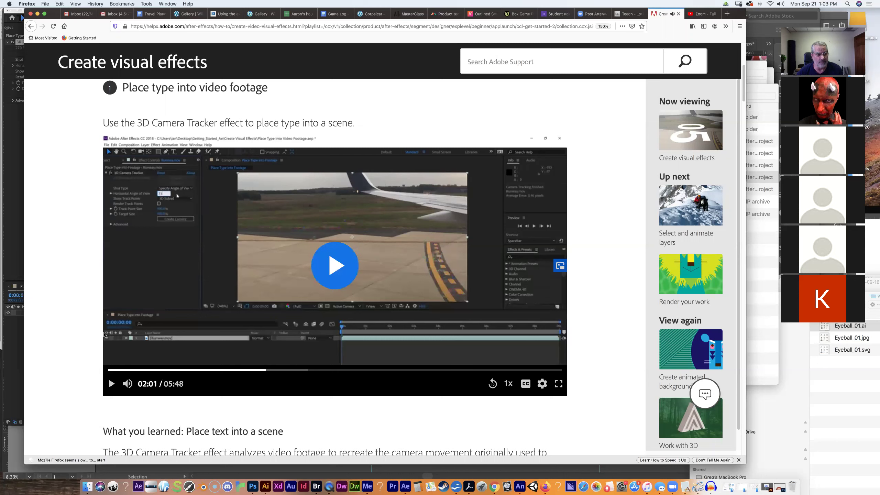
In After Effects, set the 3D Camera Tracker's shot type to Specify Angle of View with a horizontal angle of 73.
left_click(15, 330)
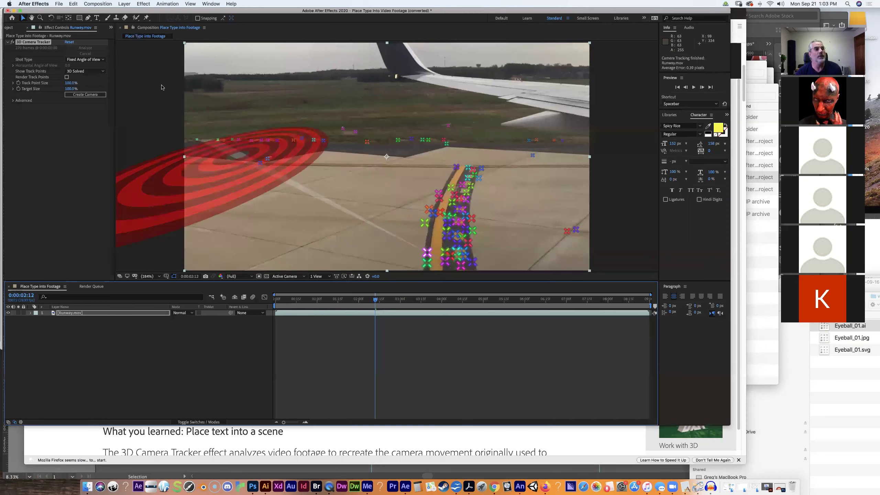
left_click(52, 45)
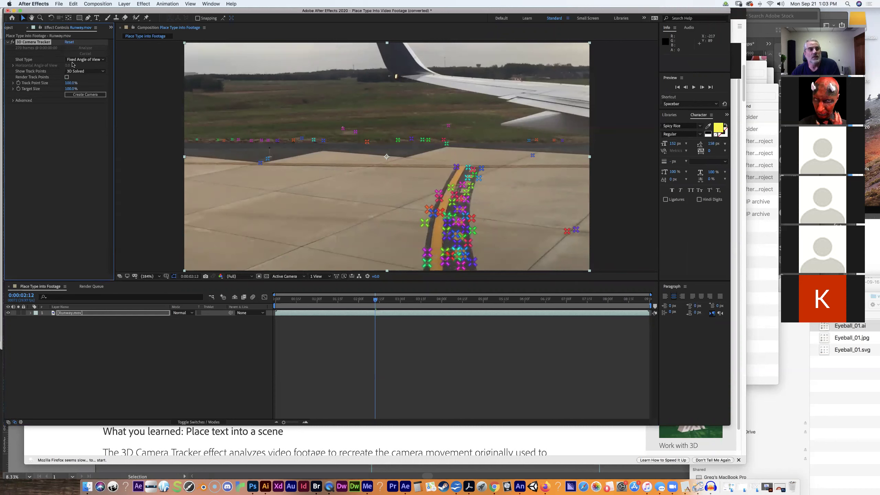
left_click(103, 59)
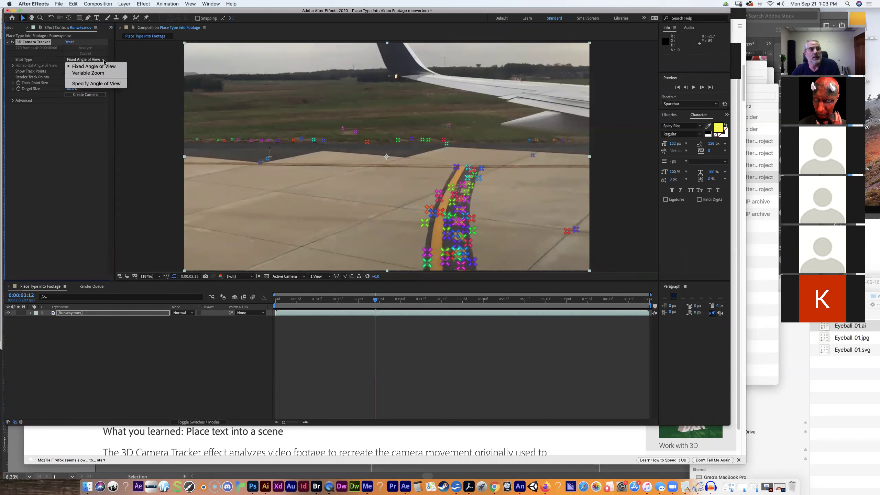
left_click(104, 85)
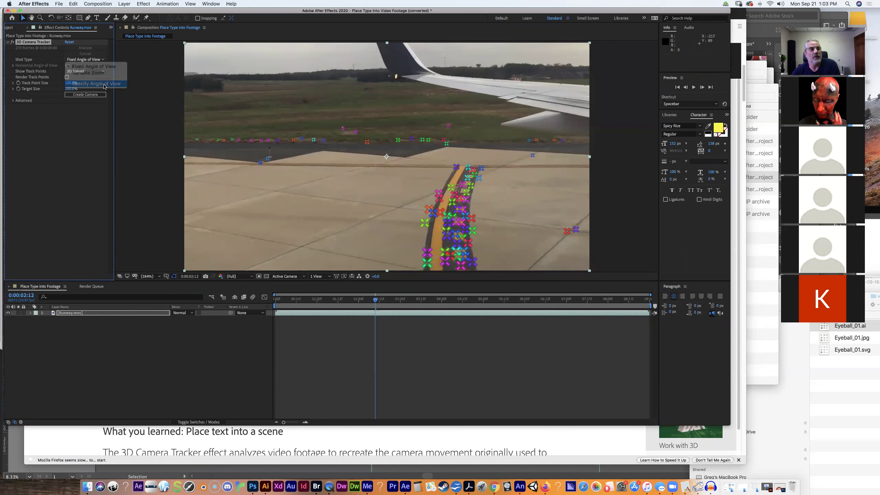
left_click(69, 66)
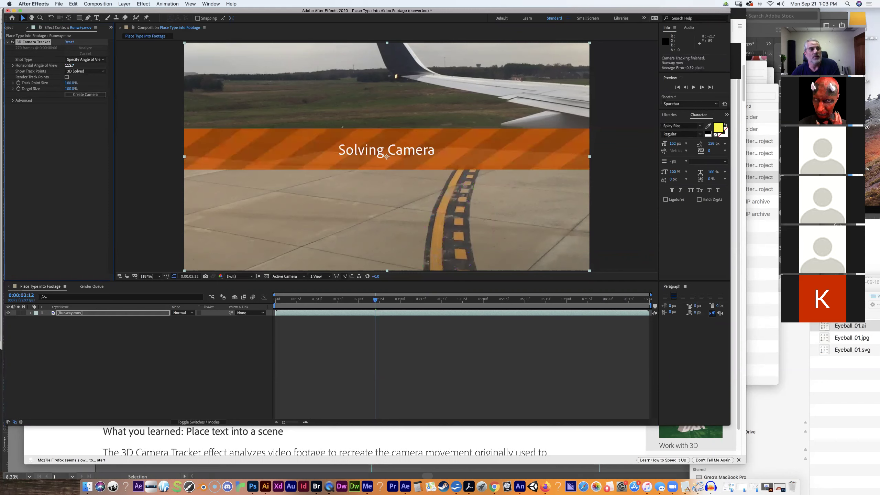
type("73")
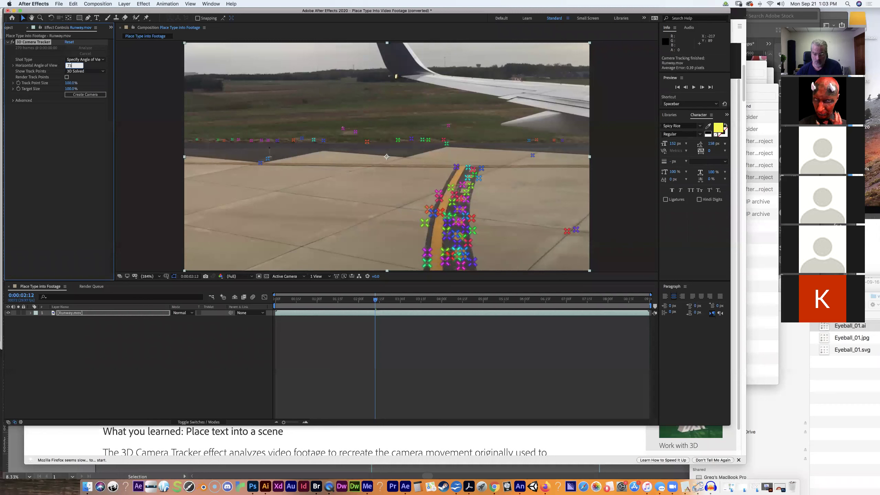
key("Return")
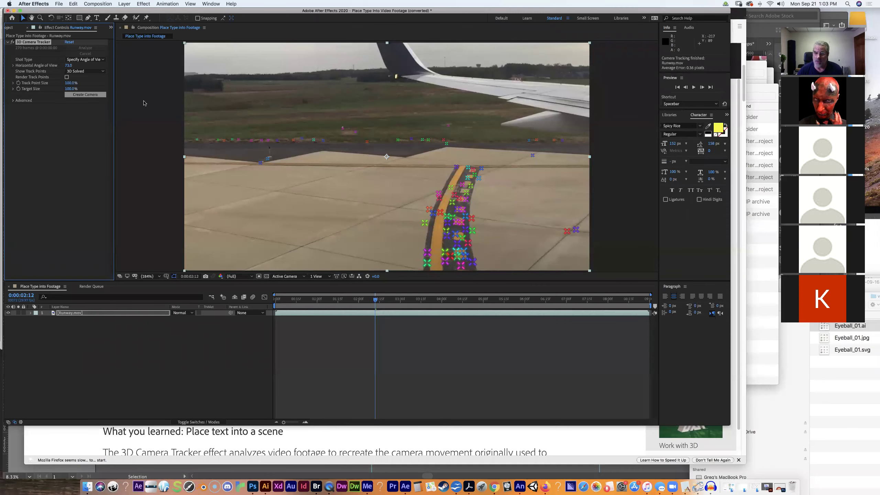
Watch the tutorial's part on choosing track points in Firefox and pause it at 02:43.
left_click(546, 486)
left_click(342, 265)
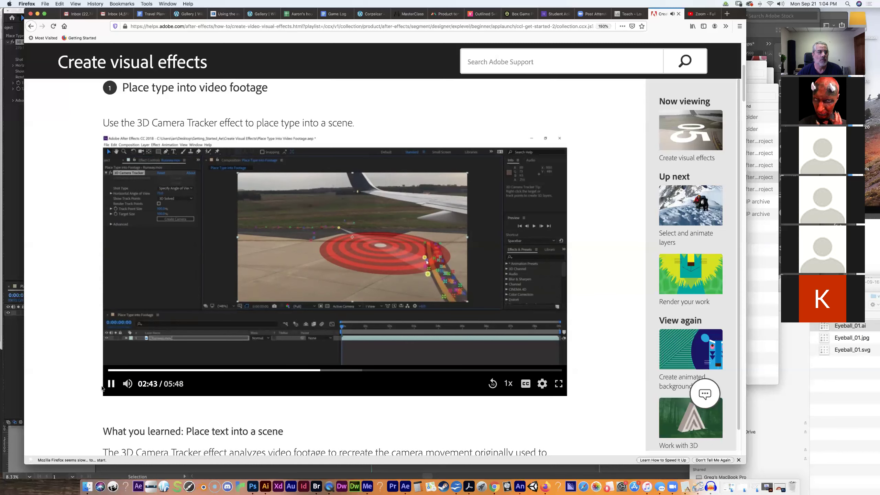
left_click(110, 384)
Return to After Effects and select three track points so the target lies flat on the runway surface.
key("super+Tab")
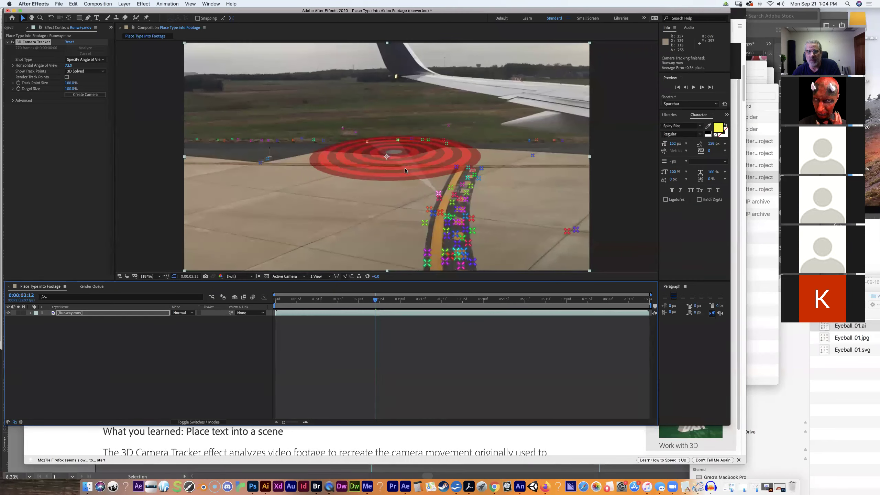
left_click(378, 151)
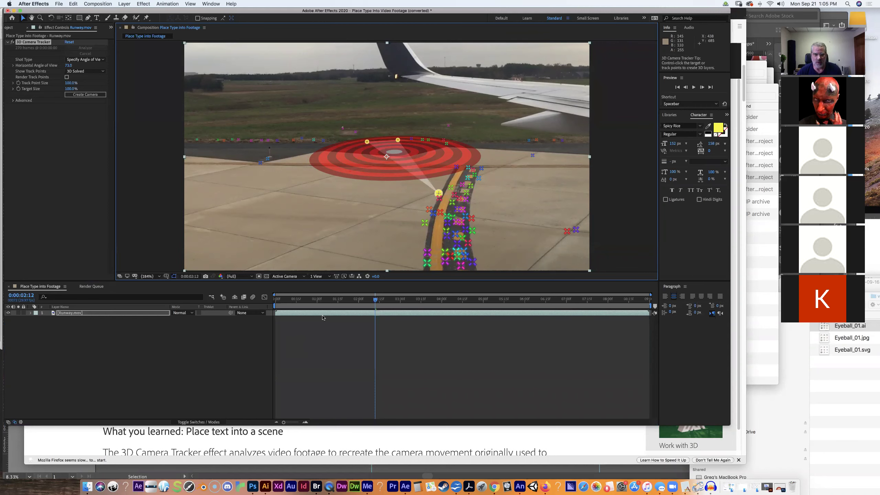
Switch to Firefox, watch the tutorial's part on setting the ground plane, and pause it at 03:26.
left_click(545, 486)
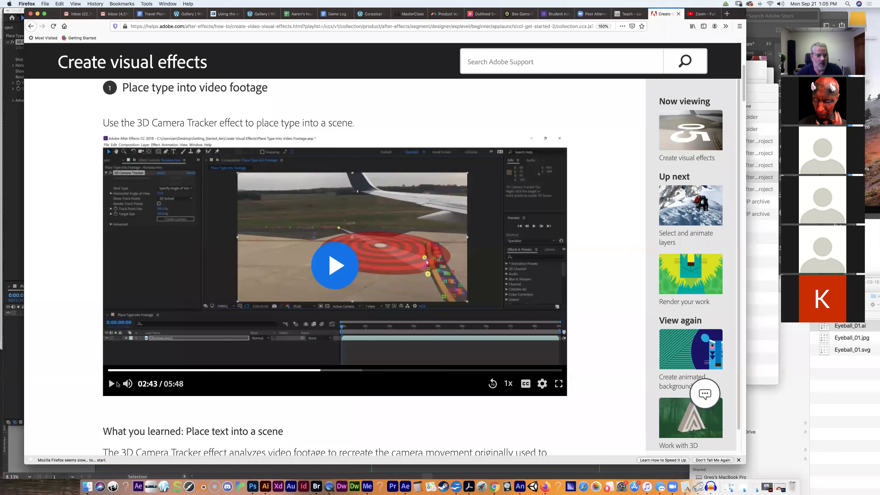
left_click(111, 384)
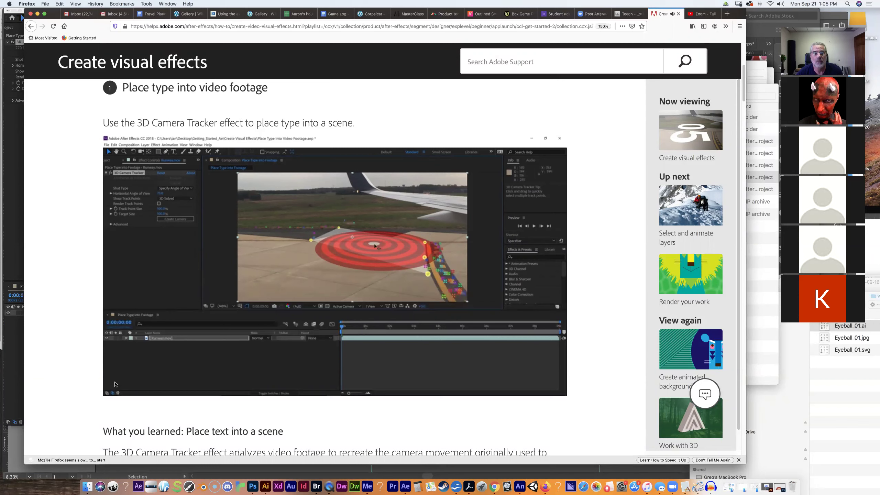
mouse_move(146, 379)
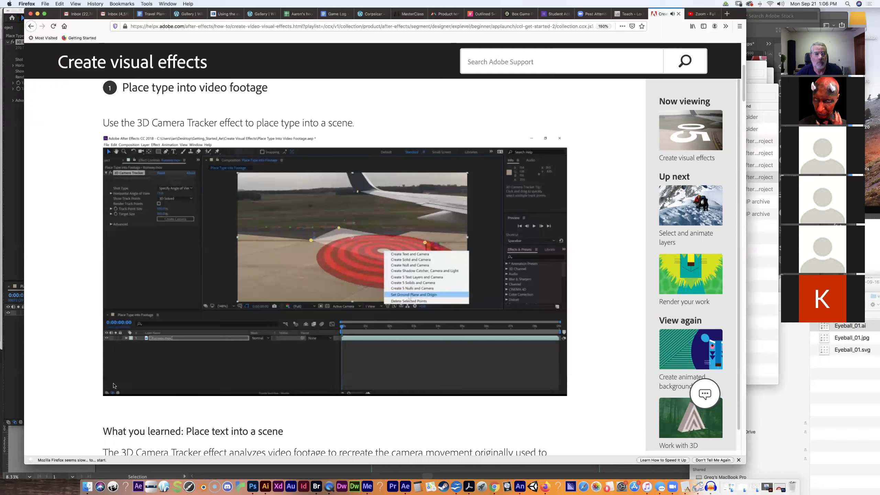
left_click(113, 385)
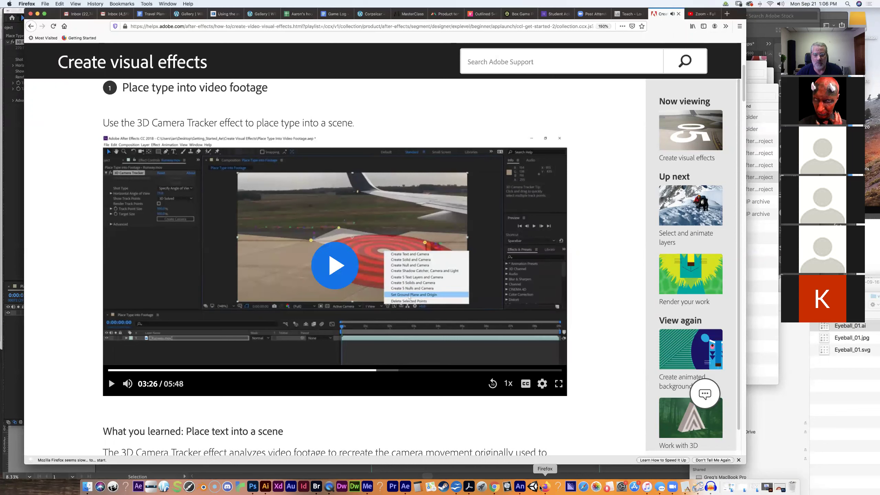
In After Effects, move the track target onto the open runway surface and set the ground plane and origin there.
left_click(405, 487)
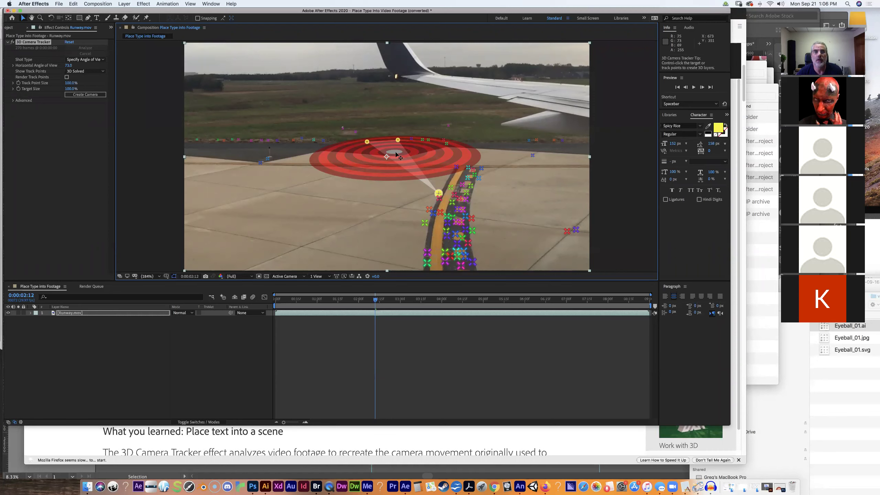
left_click_drag(395, 155, 339, 171)
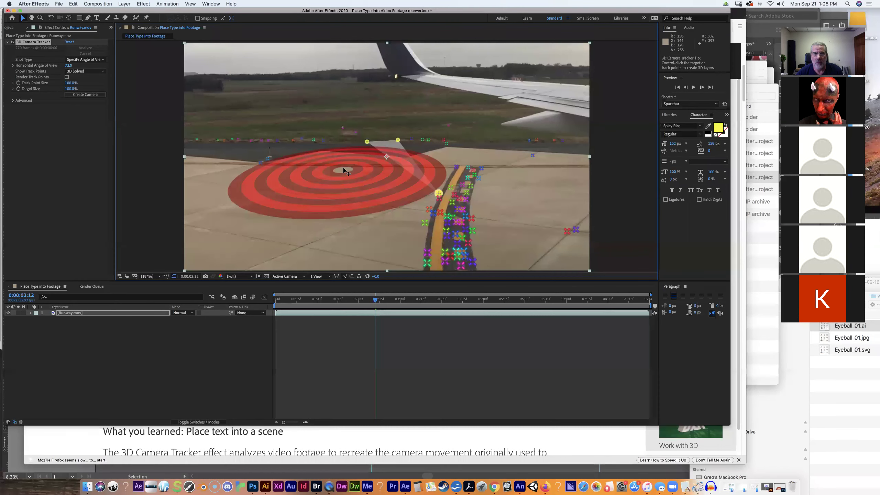
right_click(343, 170)
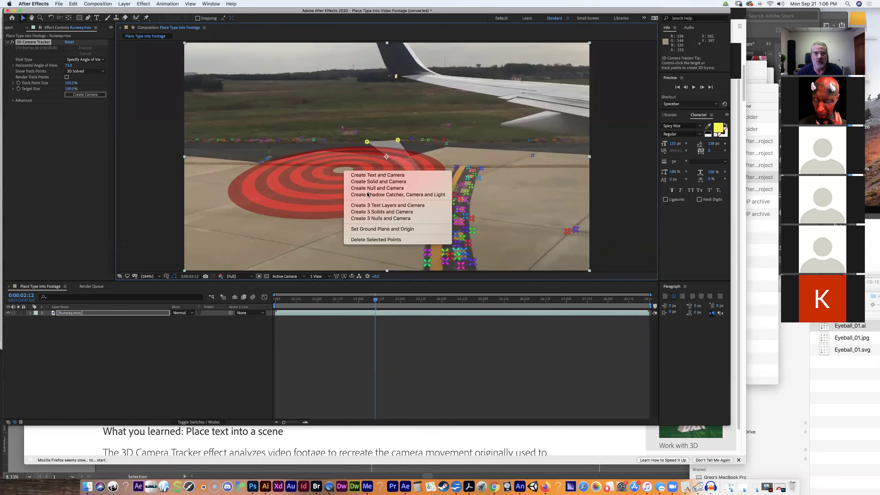
left_click(380, 230)
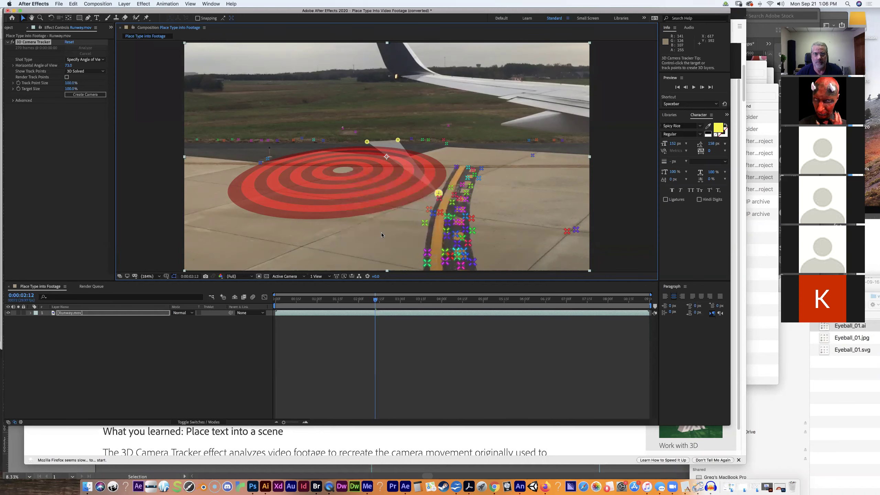
Watch the tutorial's part on creating text and a camera in Firefox and pause it at 03:48.
left_click(545, 487)
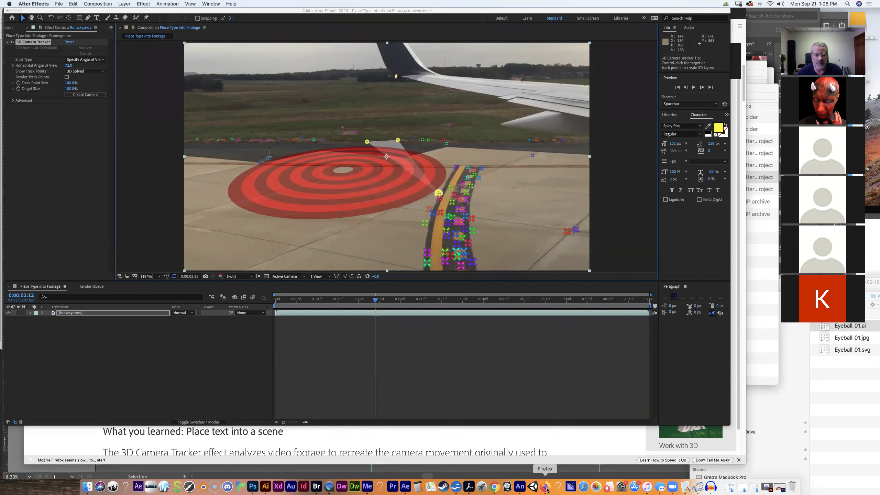
left_click(333, 284)
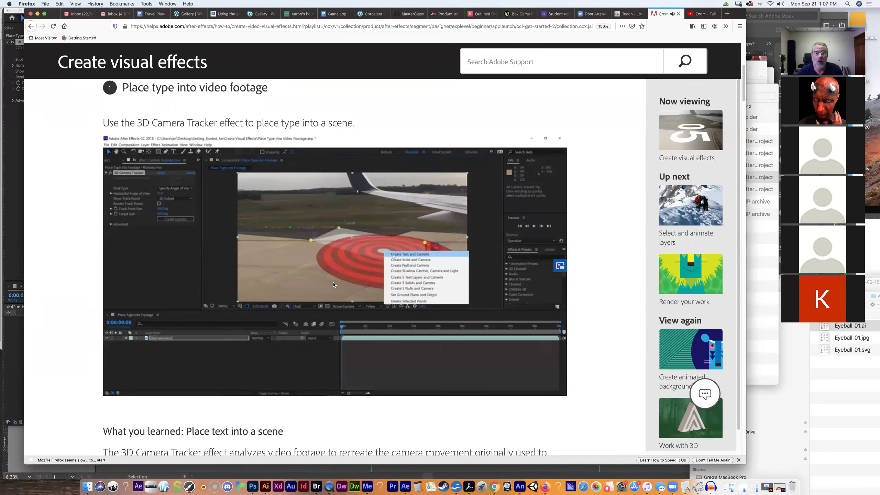
mouse_move(301, 287)
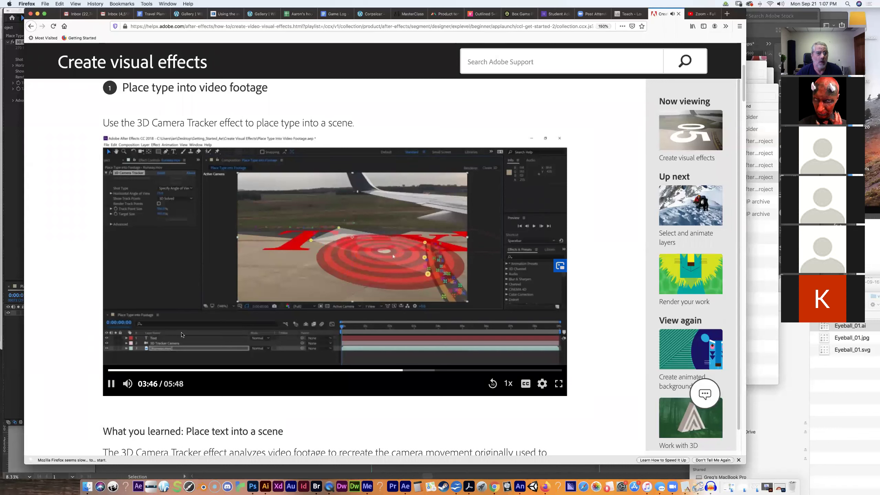
left_click(110, 388)
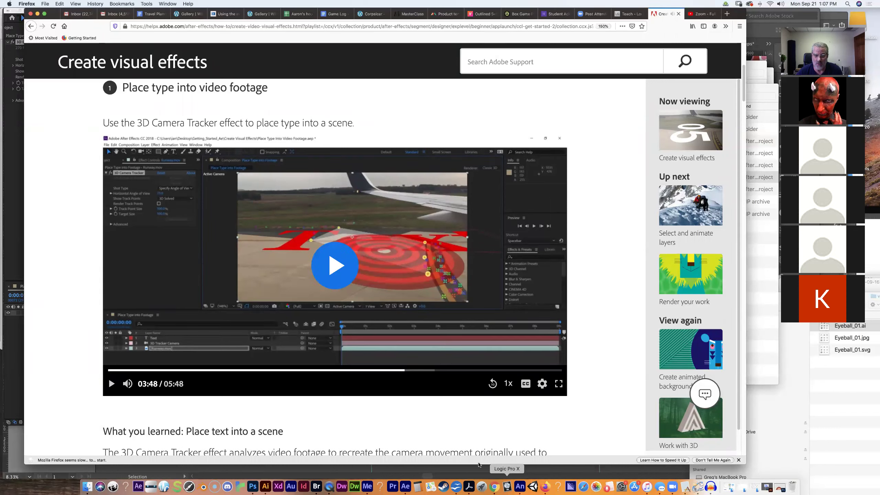
Return to After Effects and create a text layer and camera from the target on the runway.
left_click(408, 488)
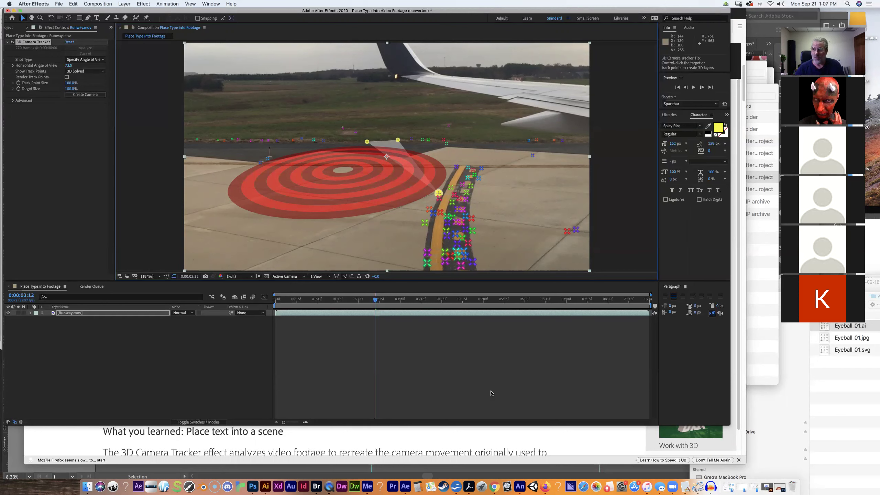
right_click(343, 170)
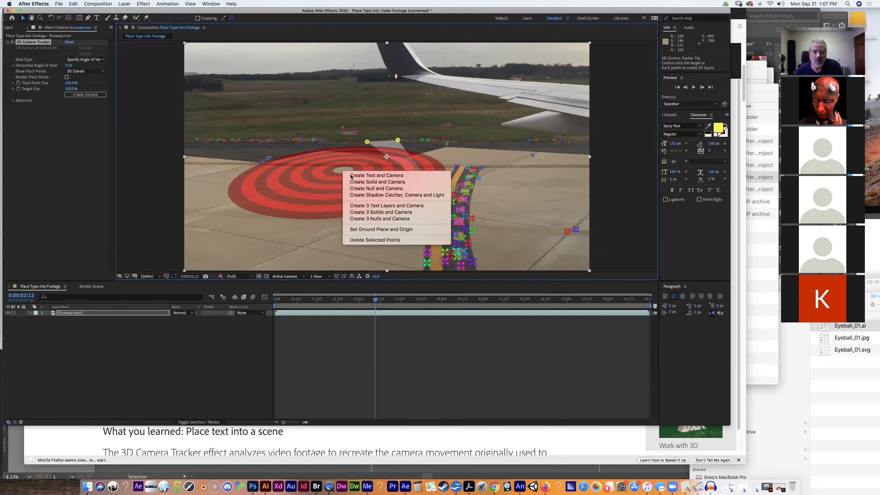
left_click(351, 176)
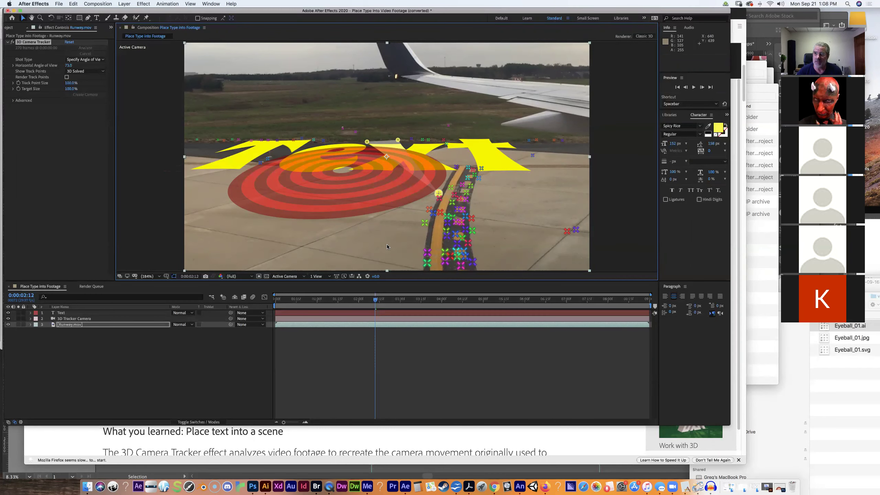
Watch the tutorial's part on editing the placed text in Firefox and pause it at 03:58.
left_click(546, 487)
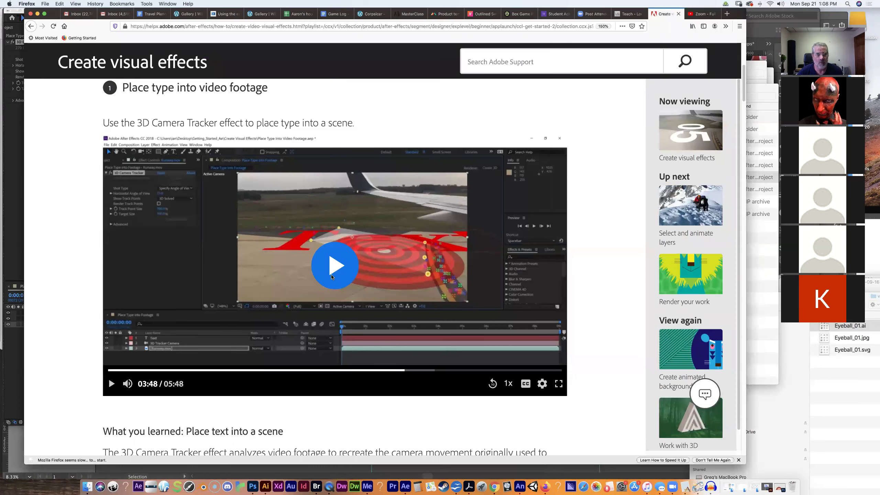
left_click(332, 276)
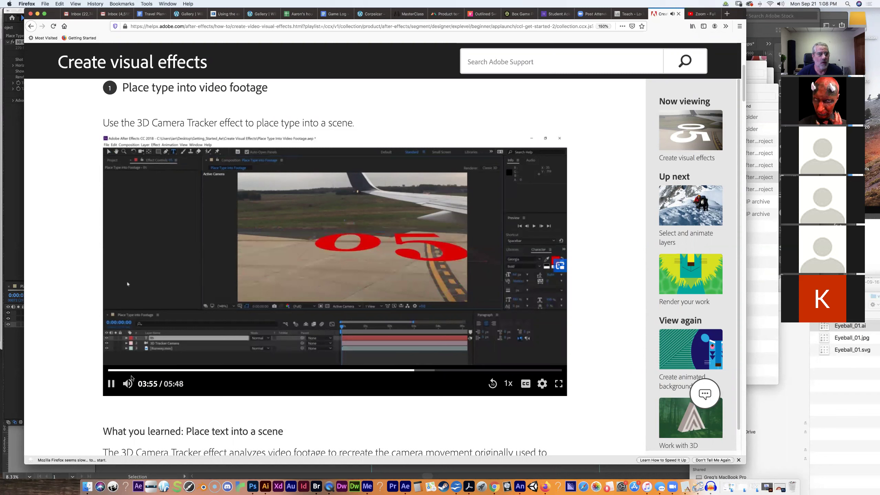
left_click(113, 384)
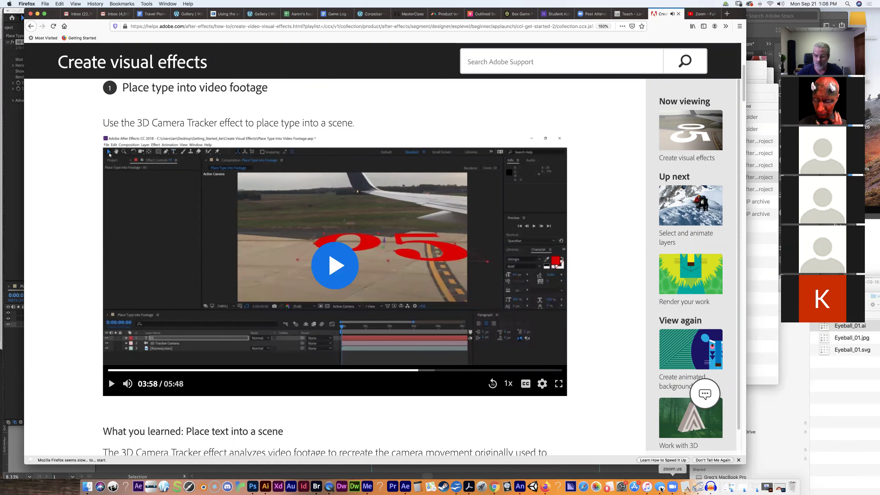
In After Effects, replace the placeholder wording of the runway text layer with 05 and return to the Selection tool.
left_click(406, 486)
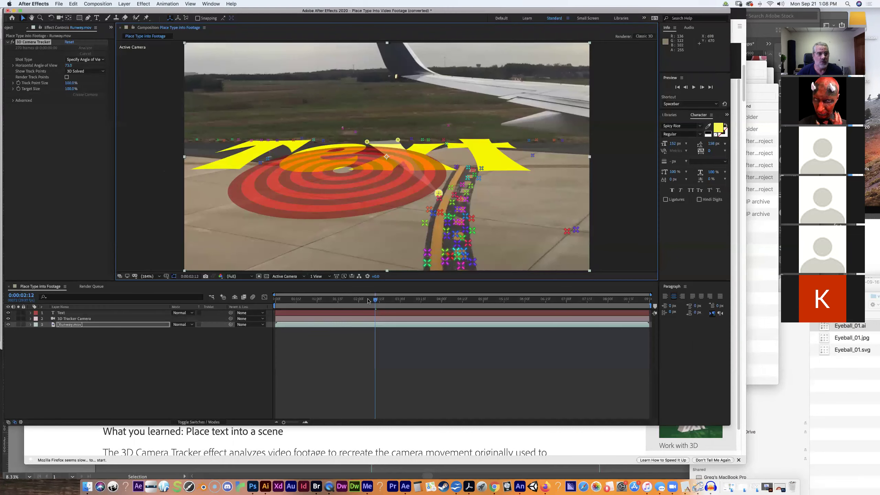
left_click(53, 313)
key("super+t")
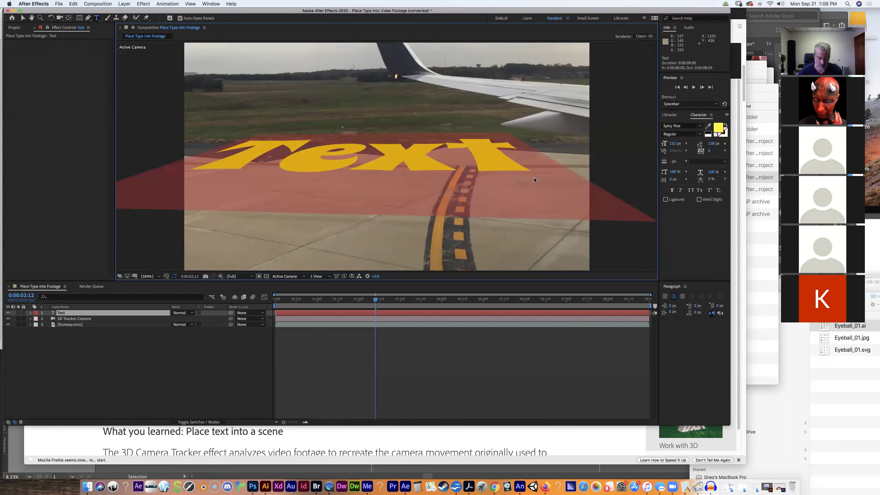
type("05")
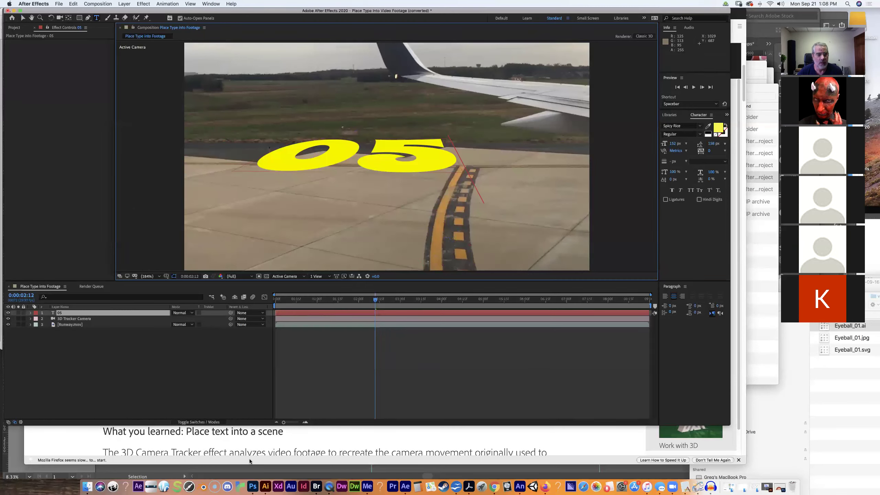
left_click(24, 18)
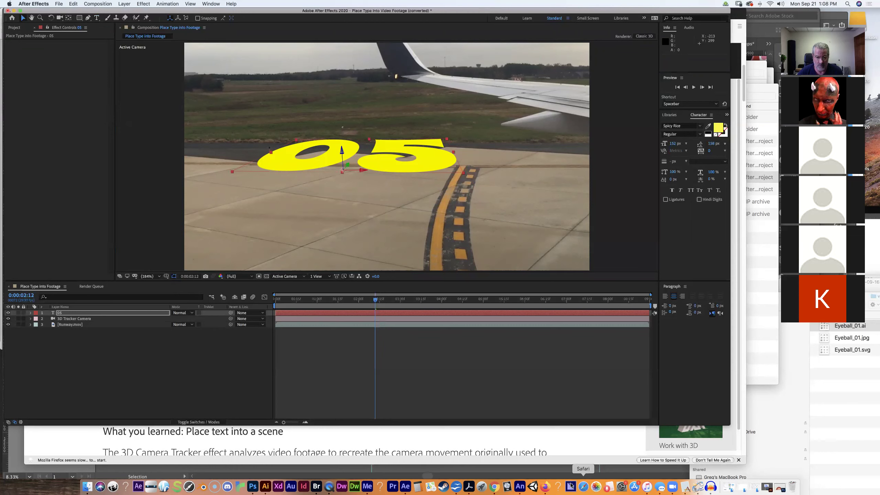
Watch the tutorial's part on the text's font and rotation properties in Firefox and pause it at 04:16.
left_click(546, 487)
left_click(243, 360)
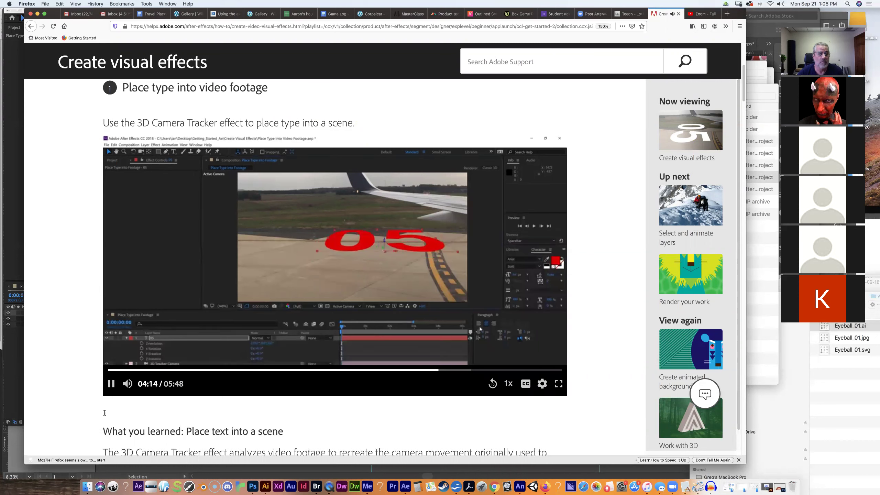
left_click(111, 384)
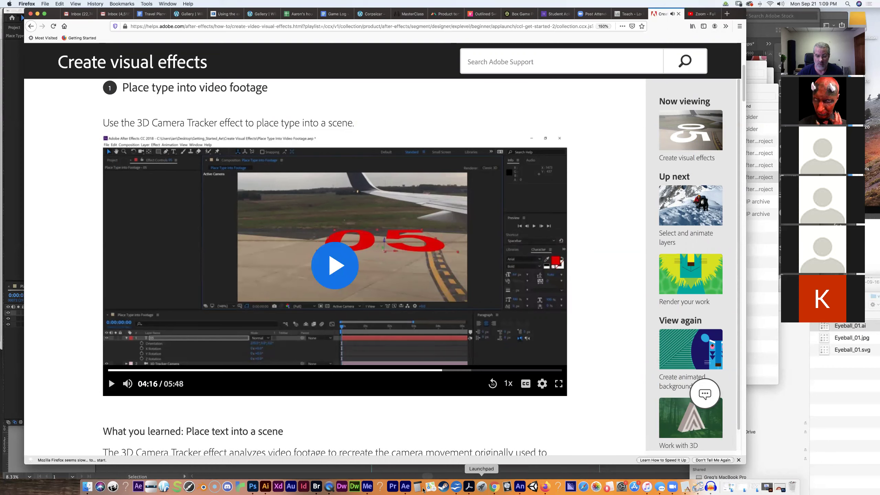
In After Effects, change the font of the 05 text to Arial Regular.
left_click(405, 486)
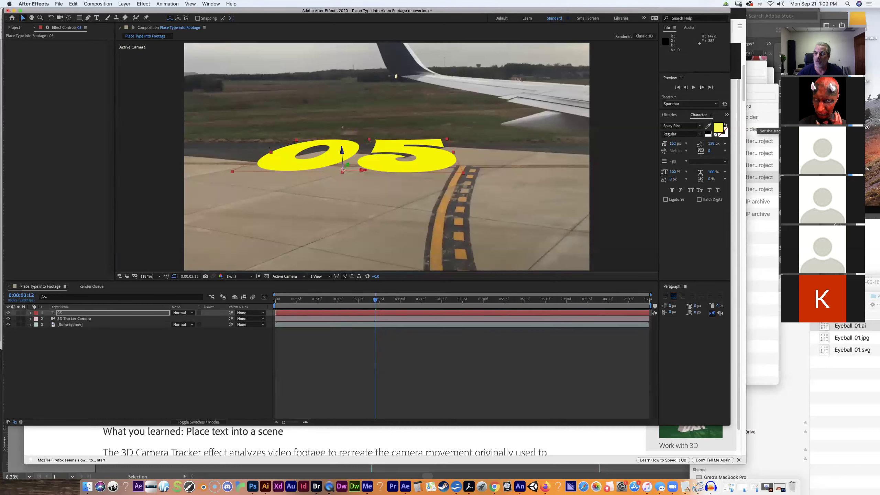
left_click(687, 128)
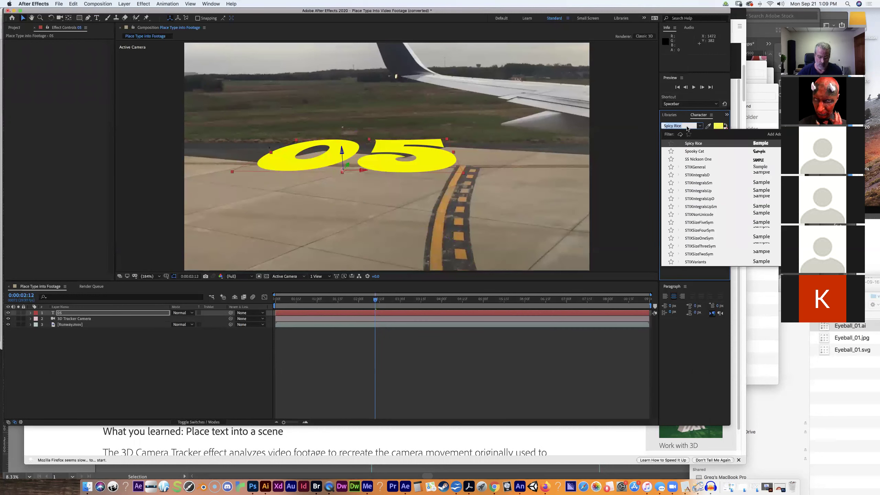
type("arial")
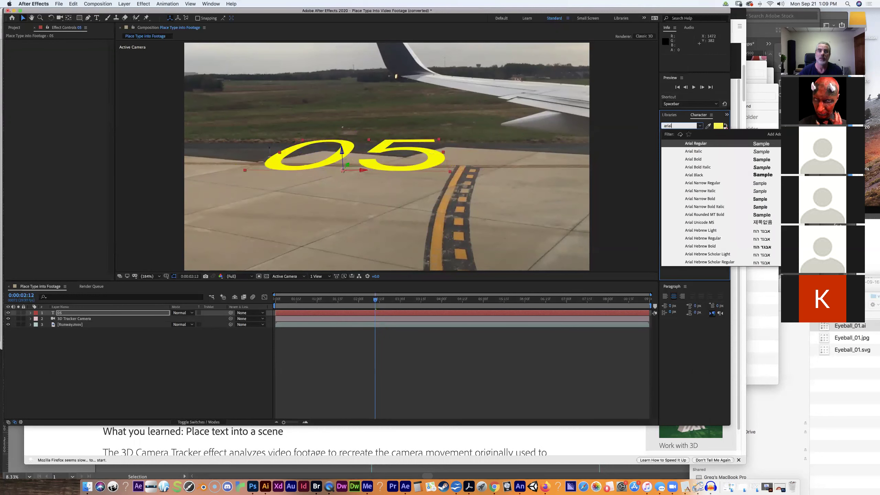
left_click(691, 143)
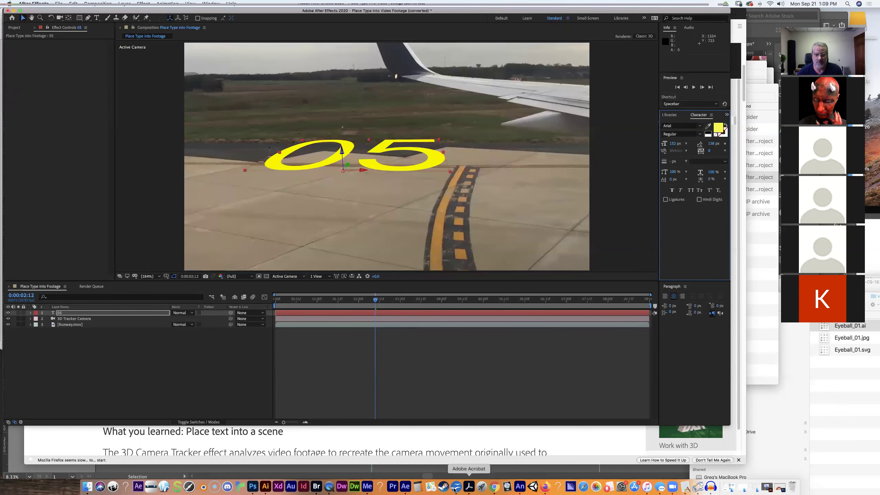
Watch the tutorial's part on changing the text's orientation in Firefox and pause it at 04:24.
left_click(546, 487)
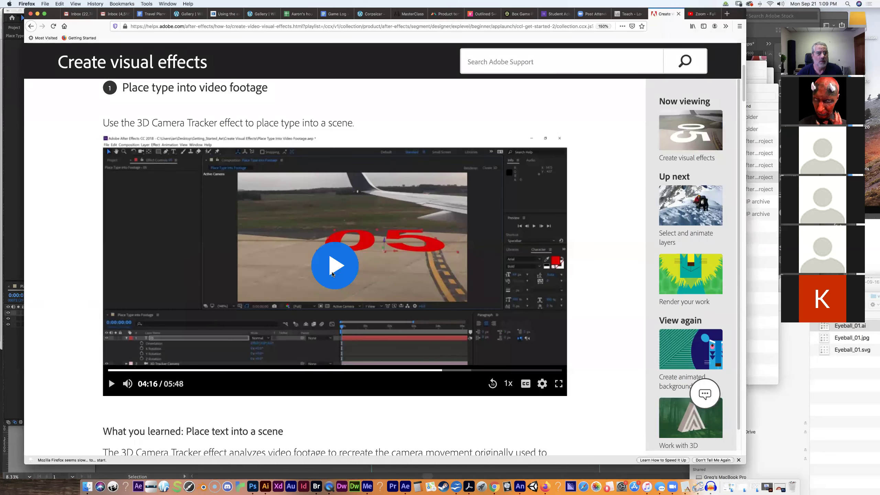
left_click(332, 274)
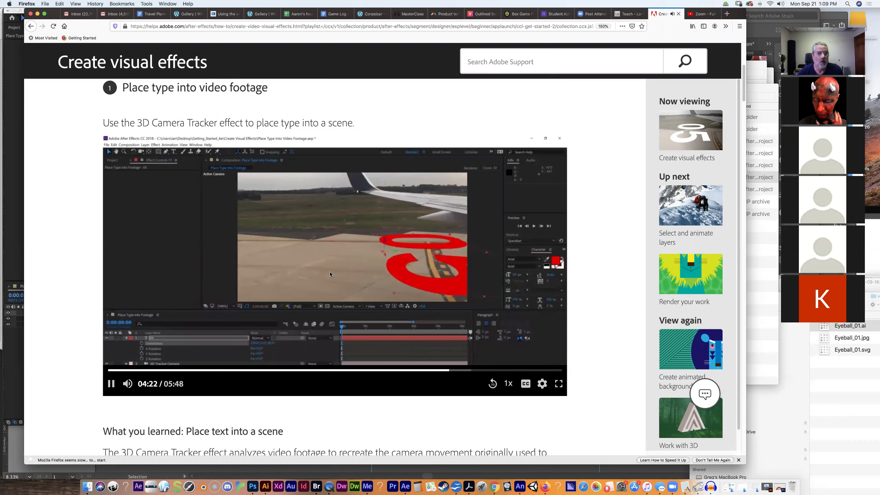
left_click(111, 384)
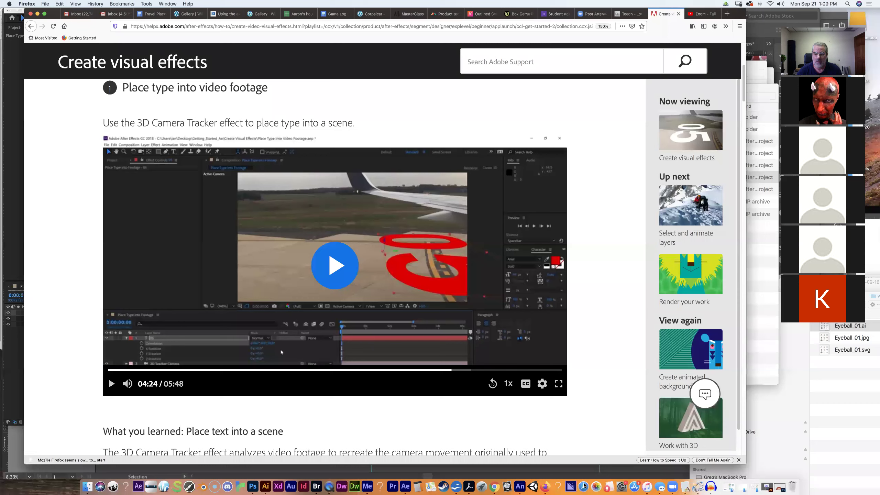
In After Effects, show the 05 text layer's rotation properties and set its Z orientation to 91°.
left_click(405, 486)
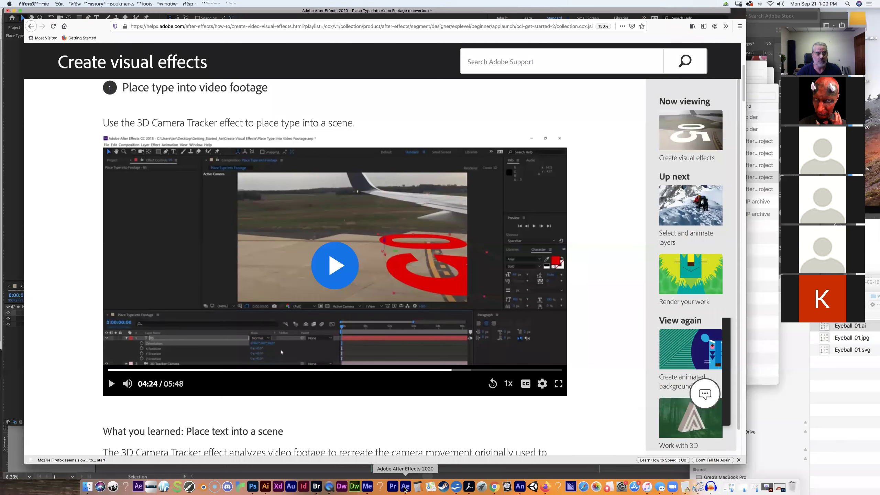
left_click(99, 313)
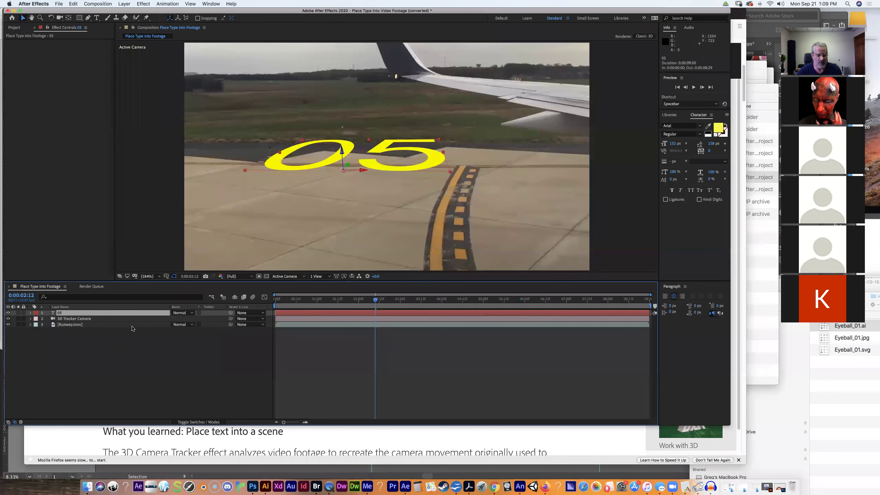
key("r")
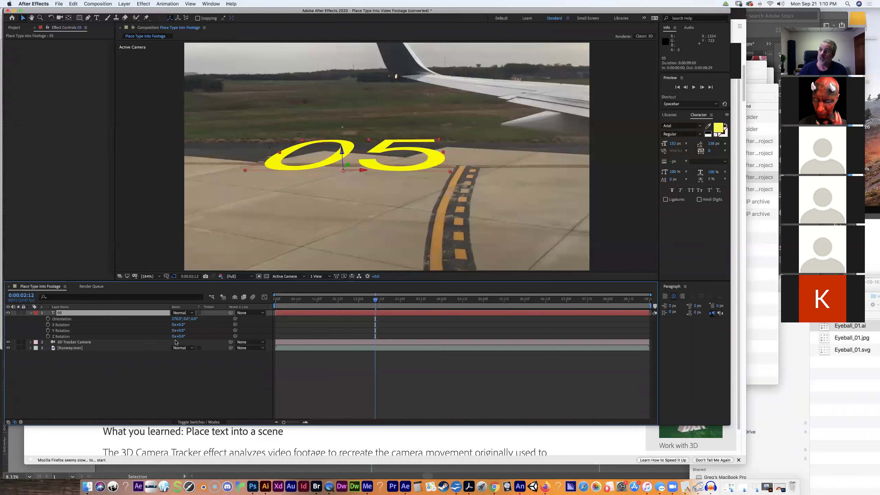
left_click(192, 319)
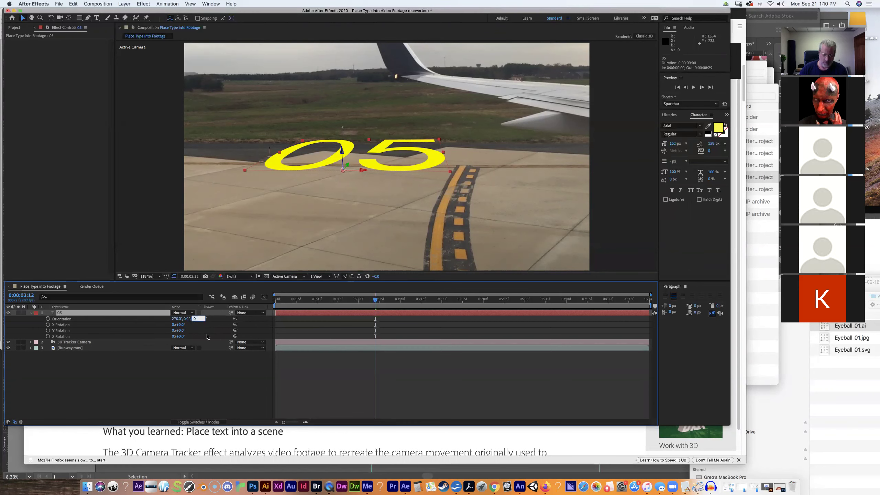
type("91")
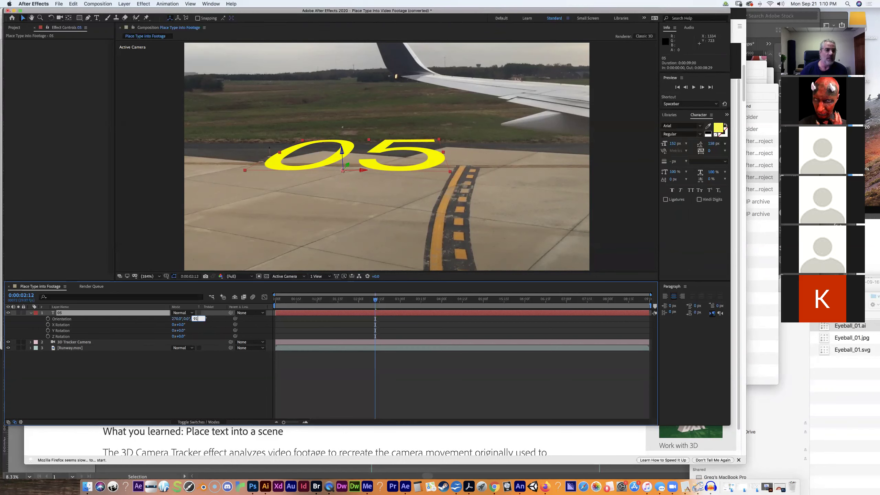
key("Return")
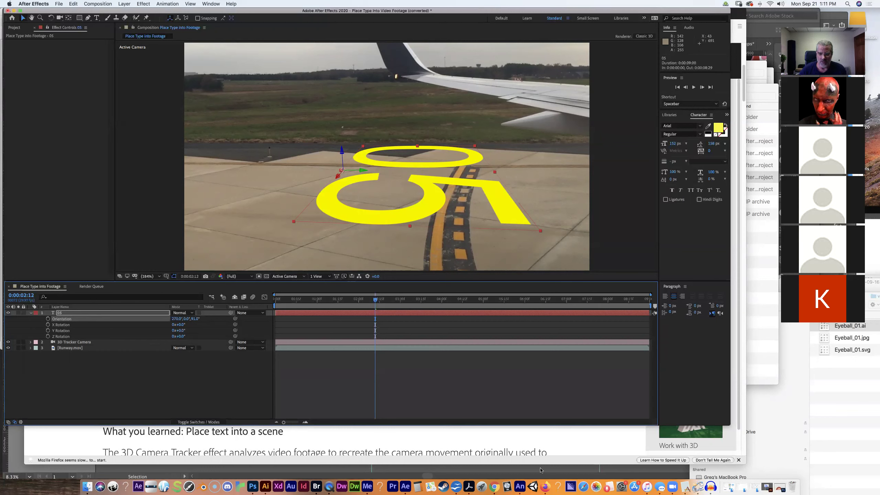
Watch the tutorial's part on changing the text's anchor point in Firefox and pause it at 04:51.
left_click(546, 487)
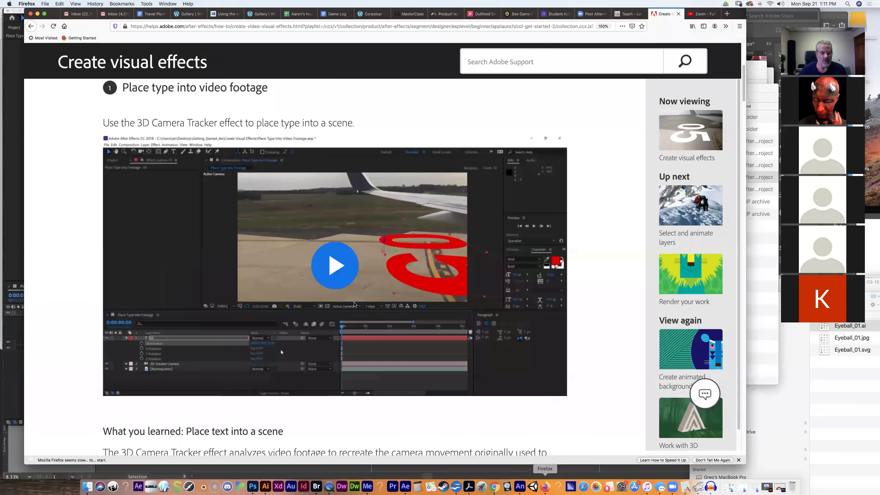
left_click(342, 278)
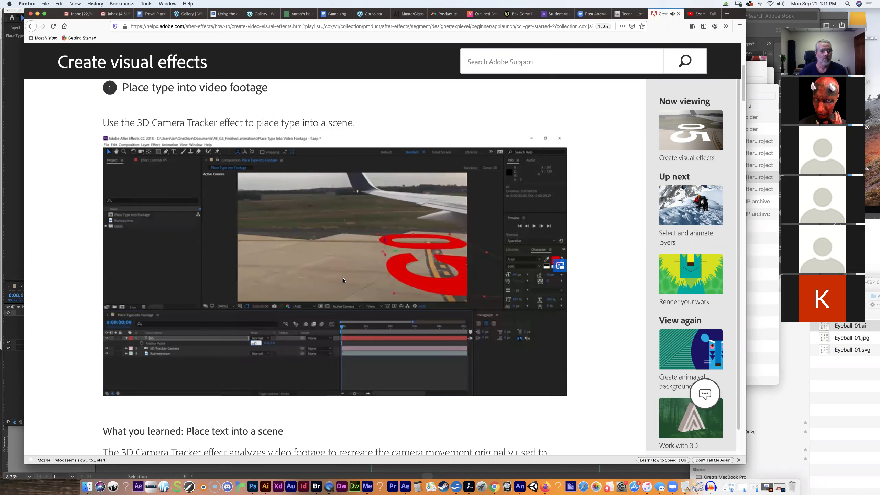
mouse_move(344, 294)
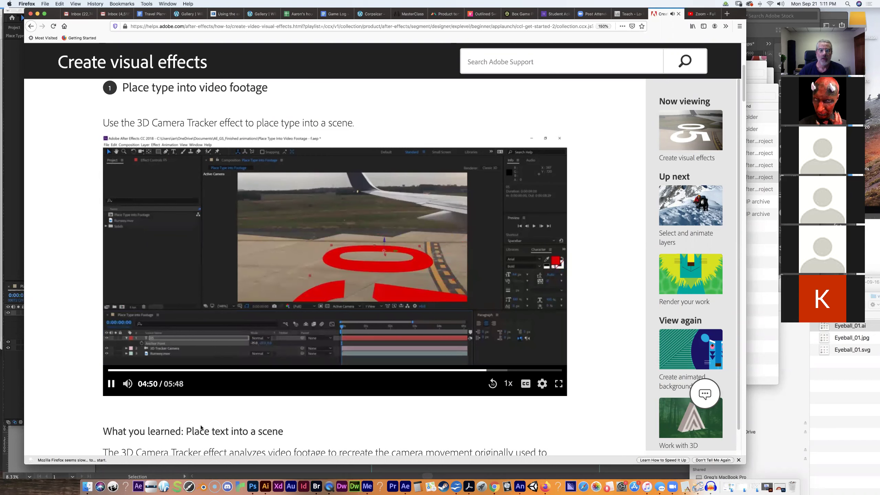
left_click(111, 384)
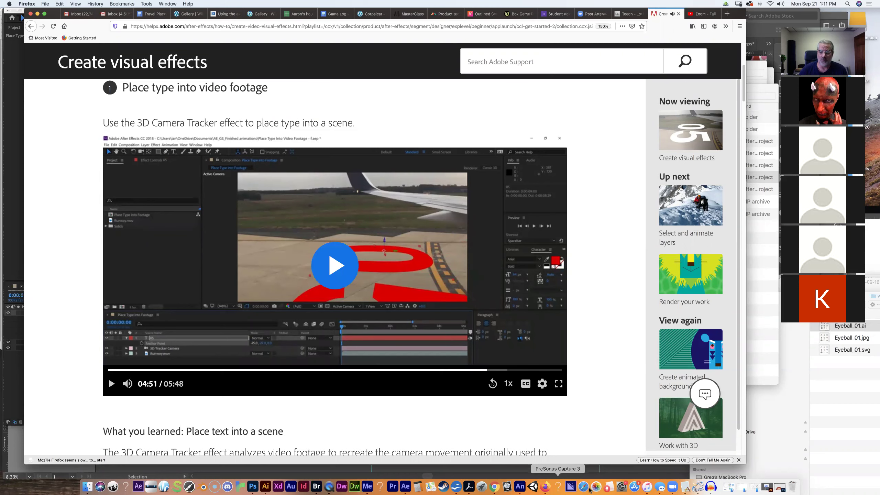
In After Effects, set the 05 text layer's anchor point to -25 in X and -27 in Y.
left_click(405, 487)
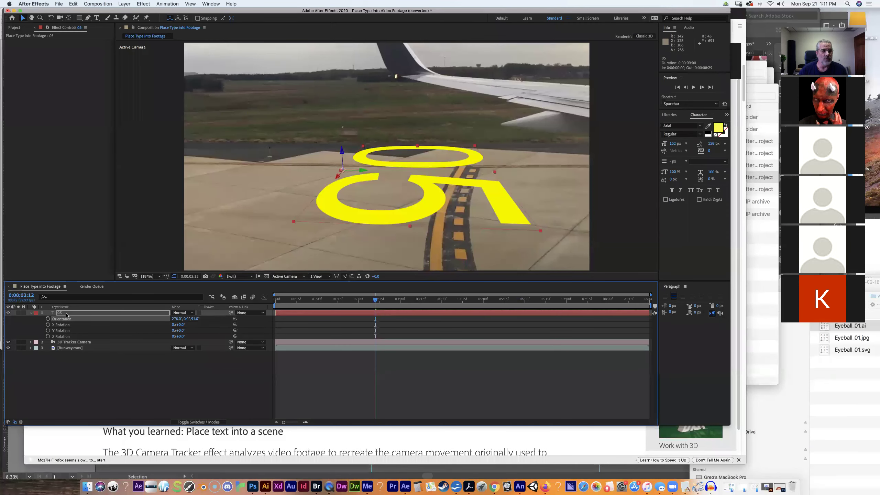
left_click(67, 314)
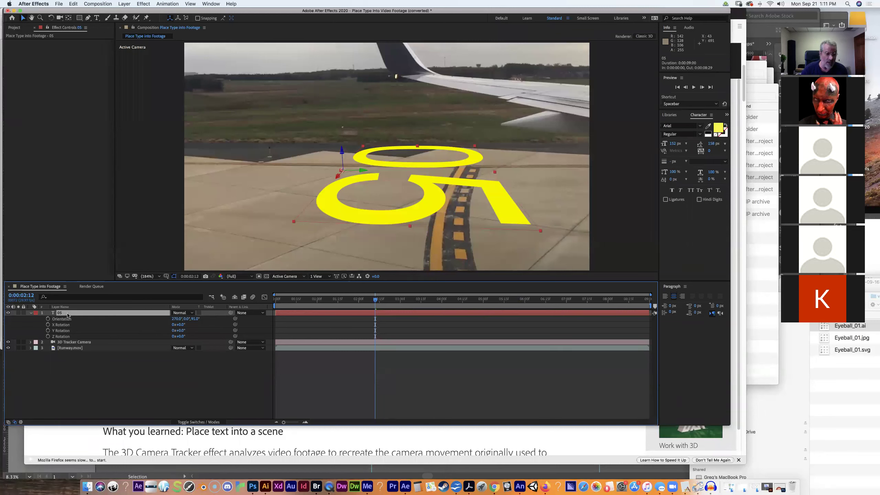
key("a")
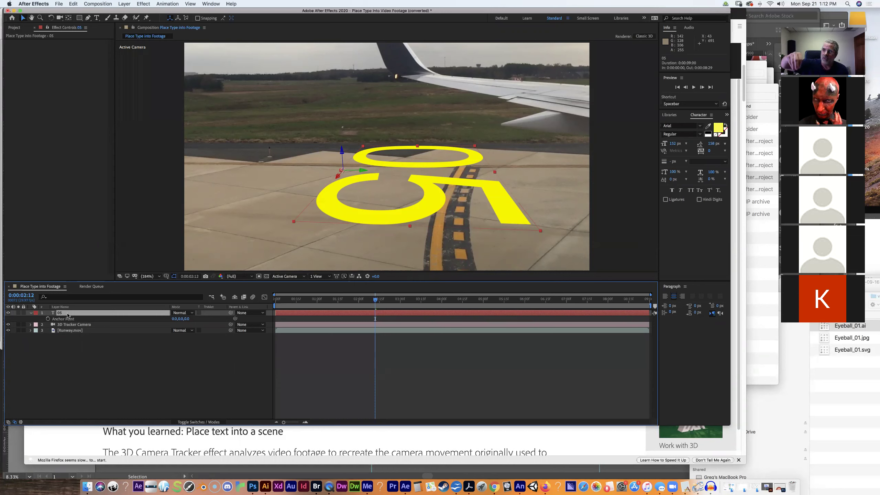
left_click(175, 319)
type("-25")
key("Tab")
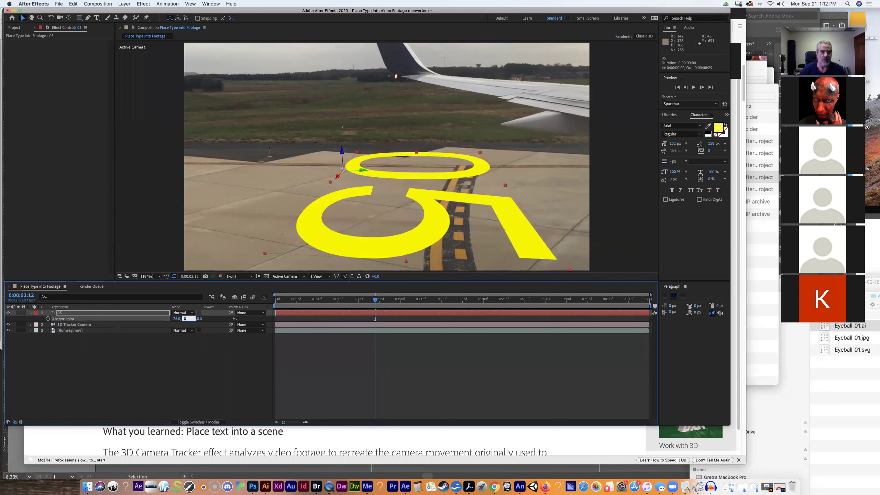
type("-27")
key("Tab")
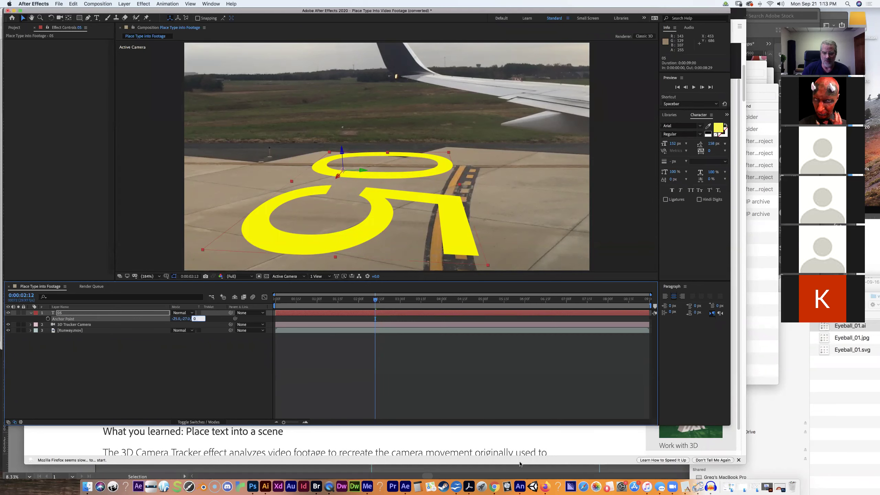
Watch the tutorial's part on scaling the text in Firefox and pause it at 05:05.
left_click(540, 483)
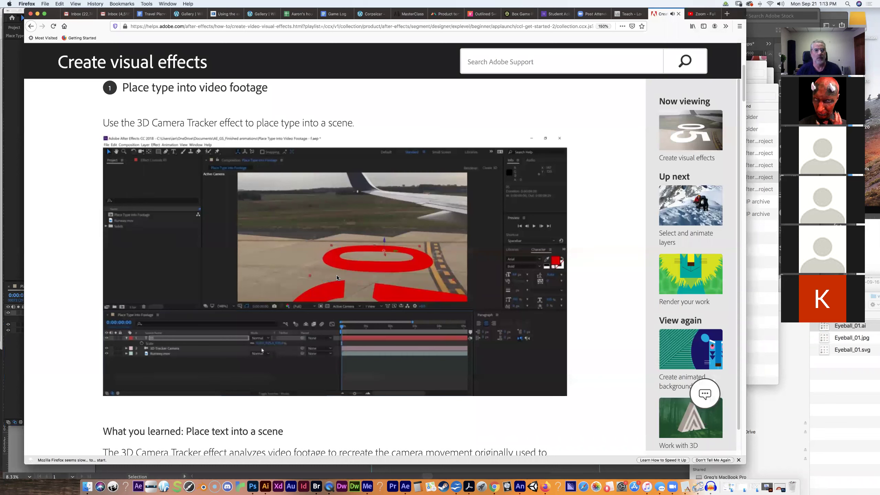
mouse_move(337, 278)
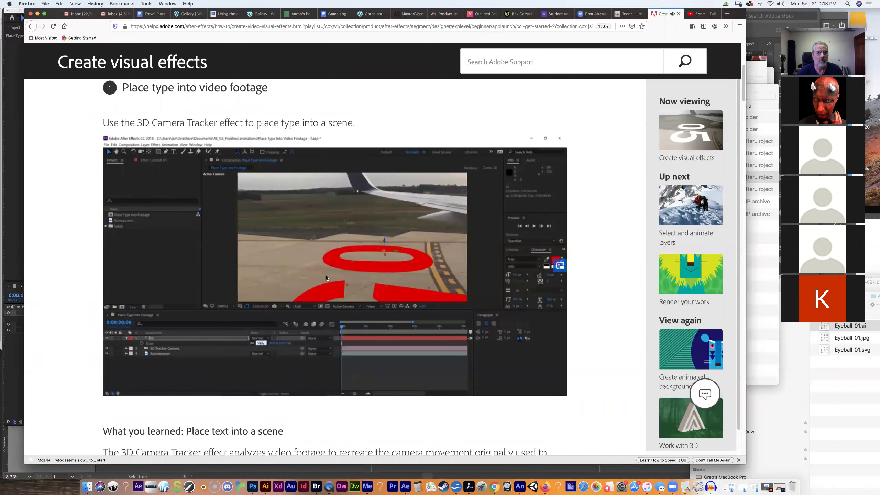
mouse_move(301, 282)
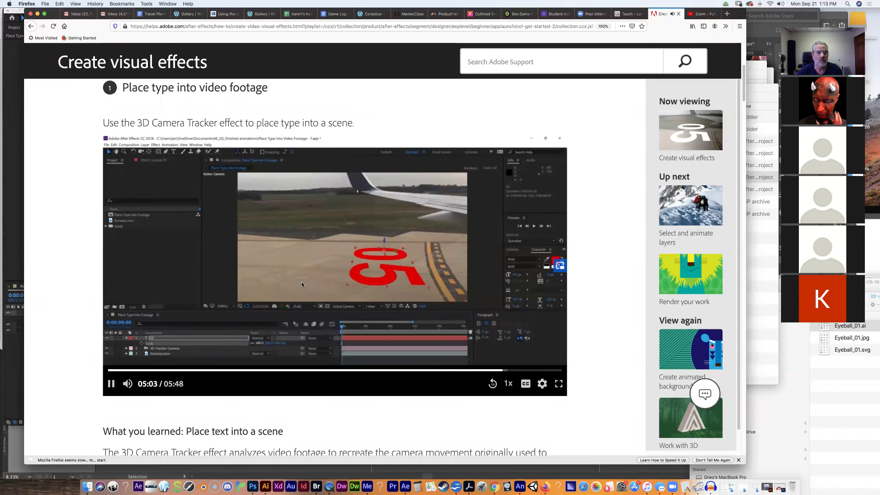
left_click(112, 383)
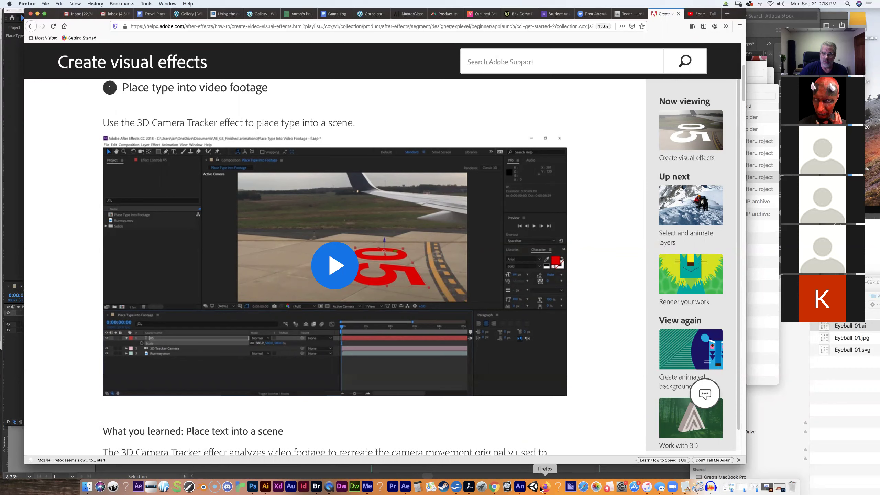
In After Effects, show the 05 layer's Scale property, check the tutorial frame in Firefox, and return the current time to 0:00:00:00.
left_click(406, 487)
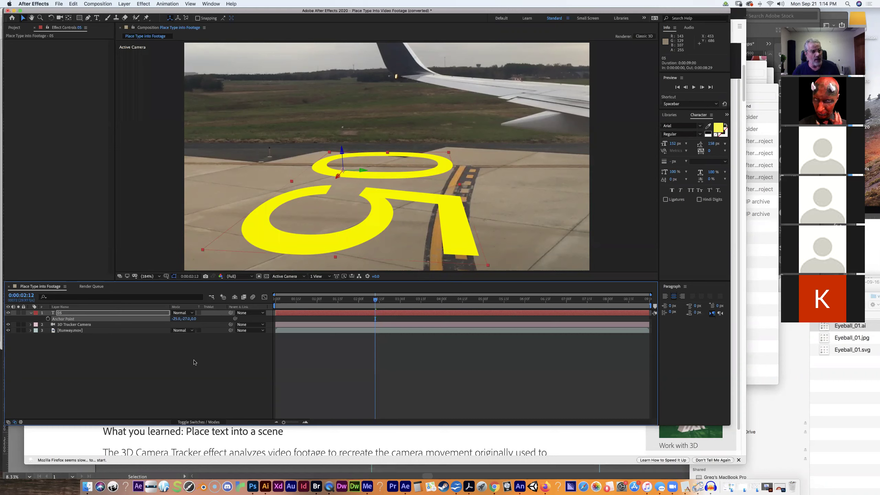
key("s")
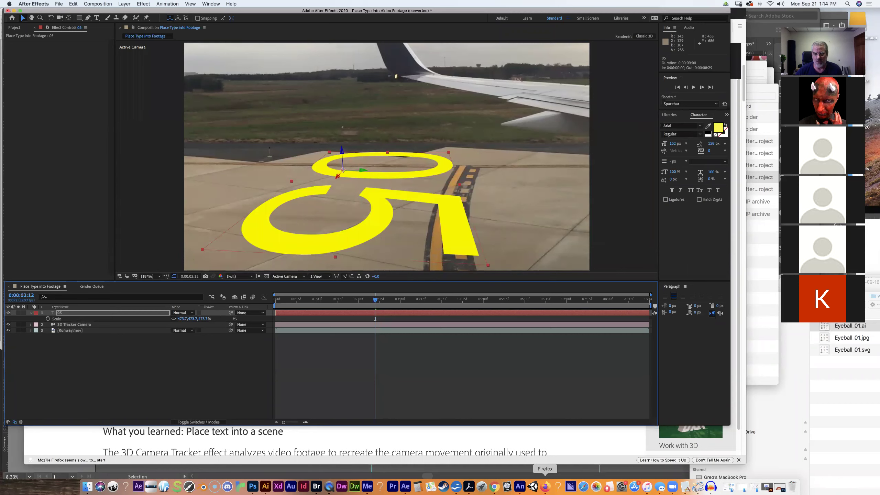
left_click(544, 487)
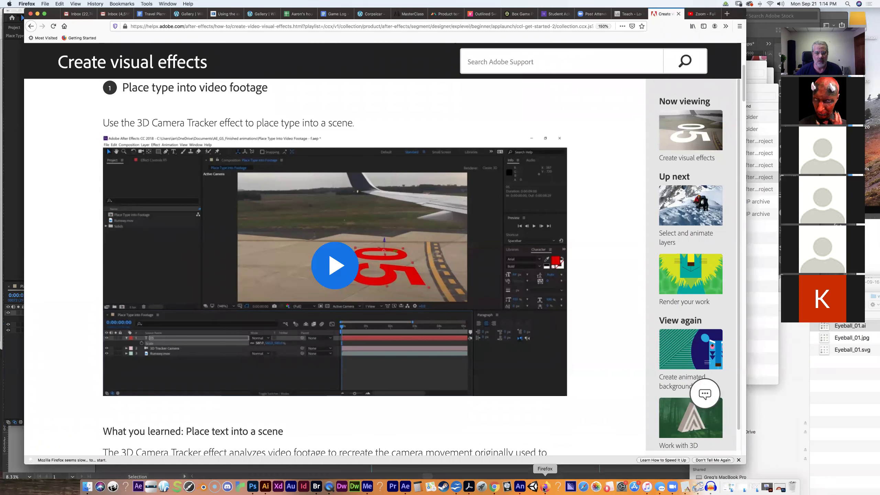
mouse_move(381, 247)
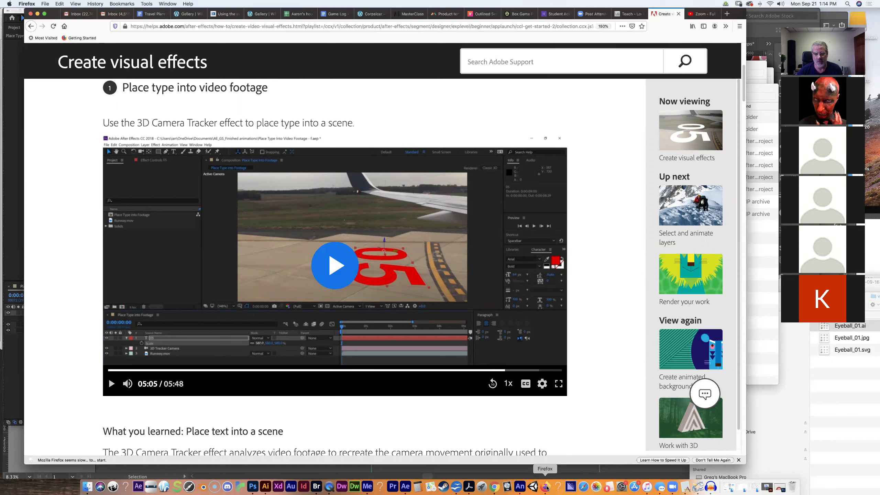
left_click(406, 487)
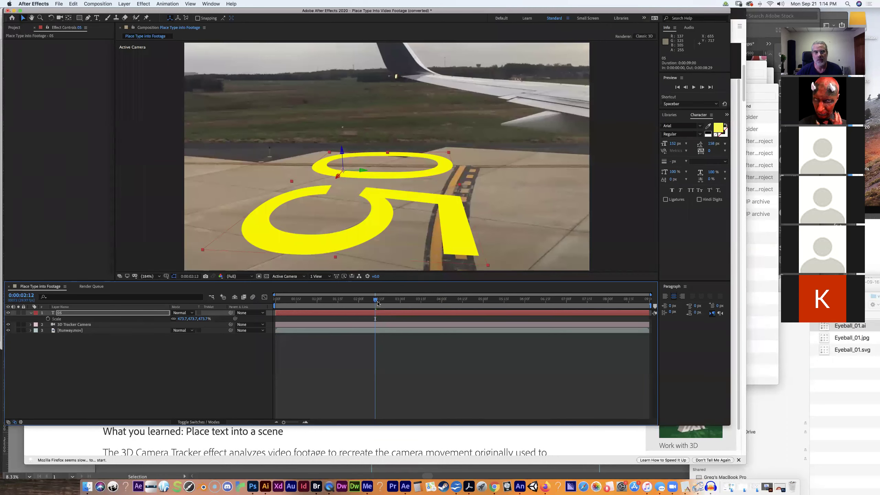
left_click_drag(375, 301, 267, 303)
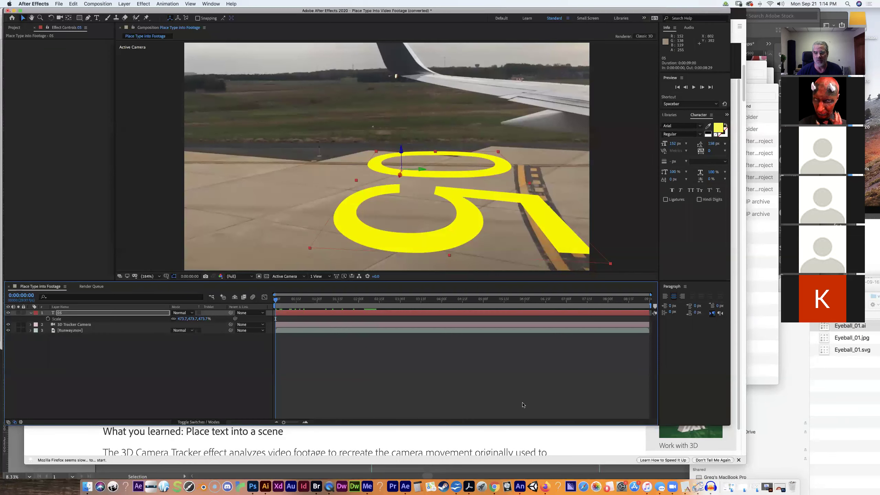
Compare with the tutorial frame in Firefox, then scale the 05 text down to 299.7% in After Effects.
left_click(545, 487)
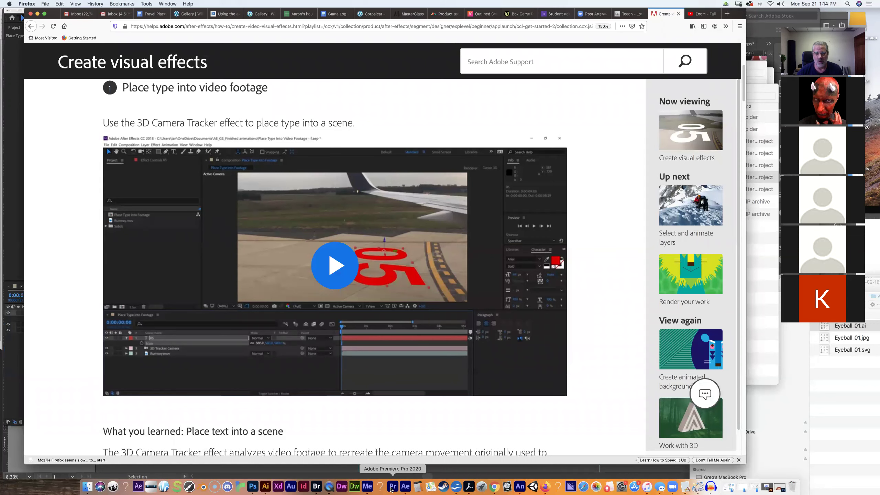
left_click(405, 487)
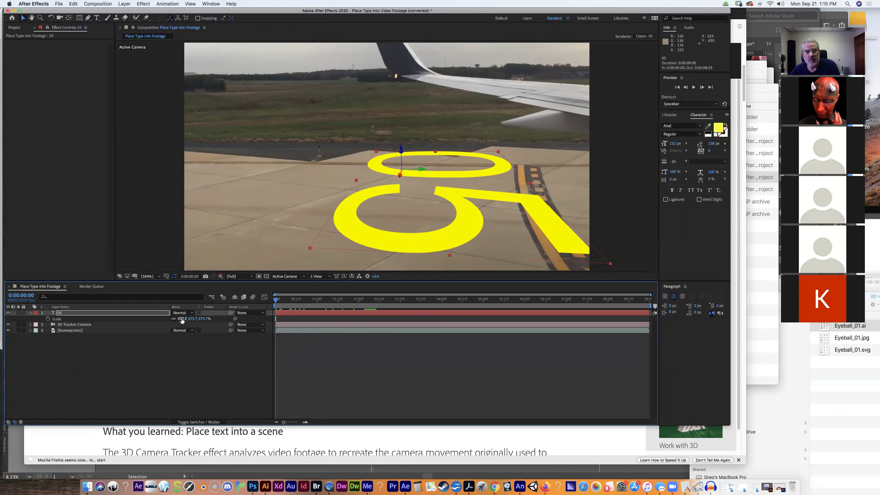
left_click_drag(179, 318, 88, 287)
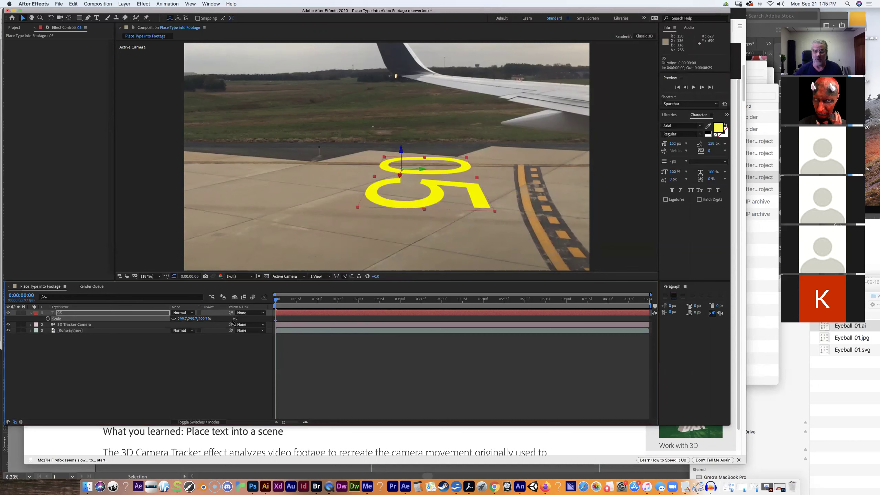
Watch the tutorial's part on recolouring the text in Firefox and pause it at 05:16.
left_click(545, 488)
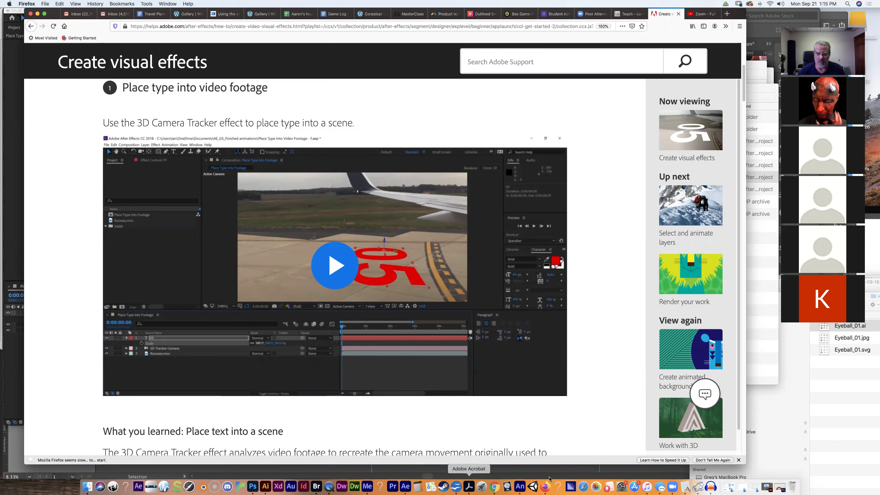
mouse_move(340, 272)
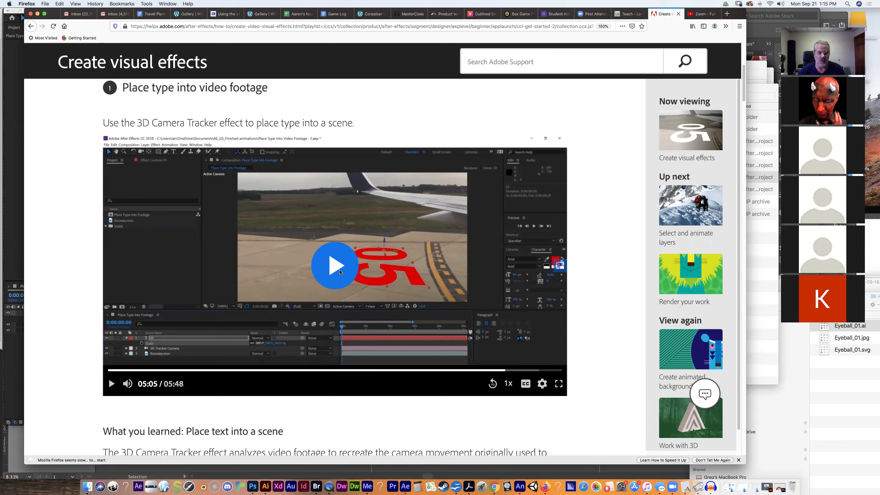
left_click(340, 271)
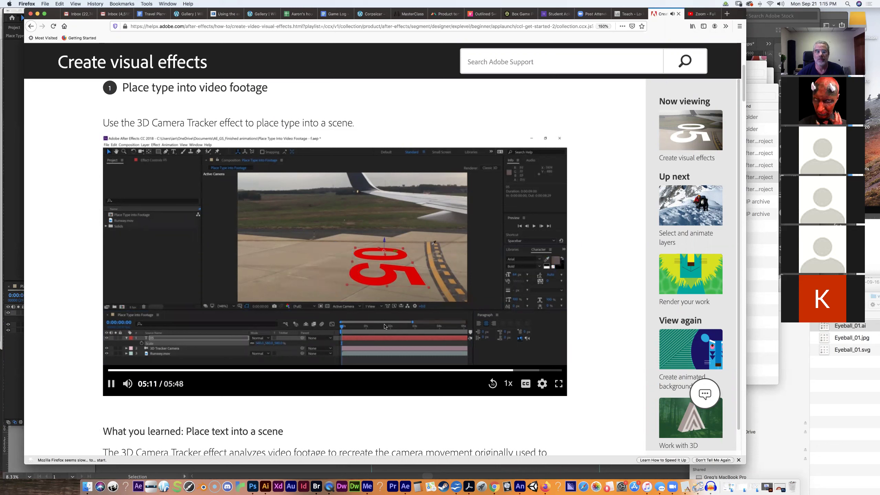
left_click(112, 384)
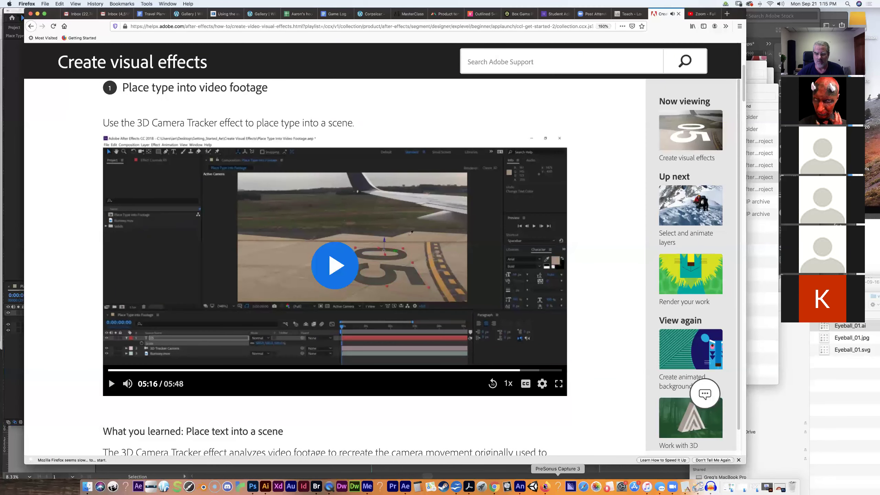
In After Effects, recolour the 05 text's fill by sampling the dark asphalt strip behind the concrete with the eyedropper.
left_click(405, 487)
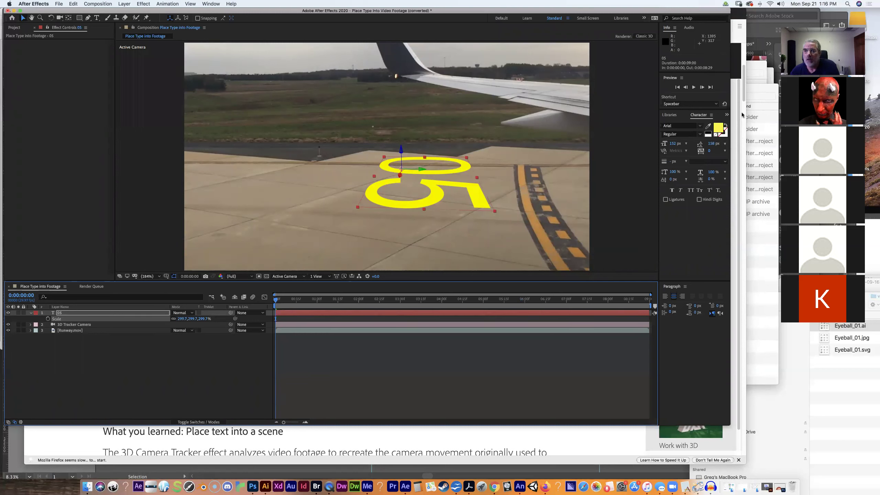
left_click(709, 127)
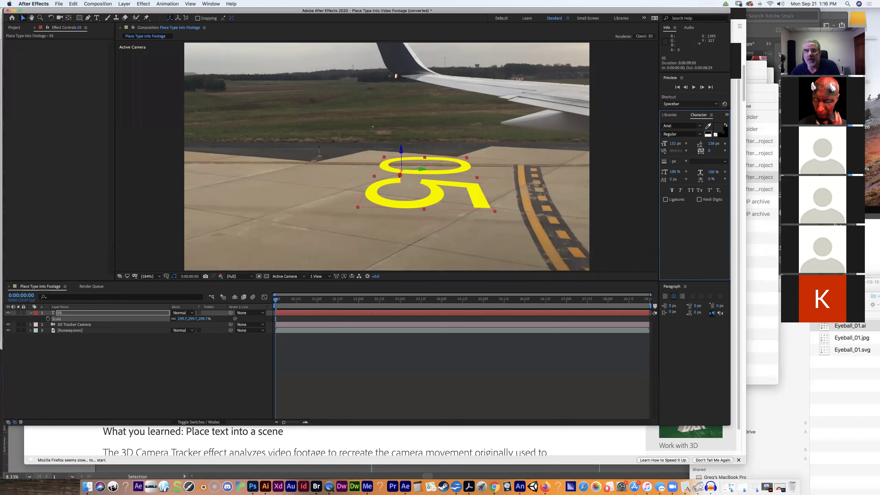
left_click(442, 145)
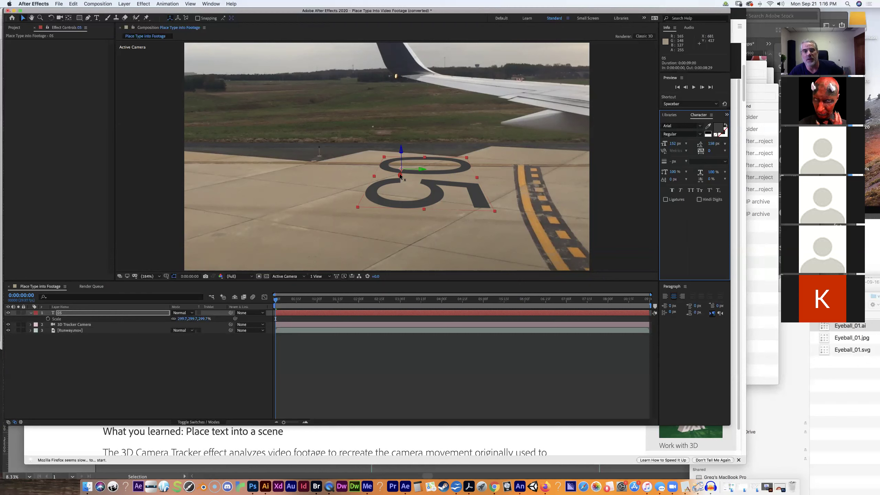
Move the 05 text nearer the camera on the runway and scale it down to 182.7%, adjusting its position slightly.
left_click_drag(401, 177, 390, 233)
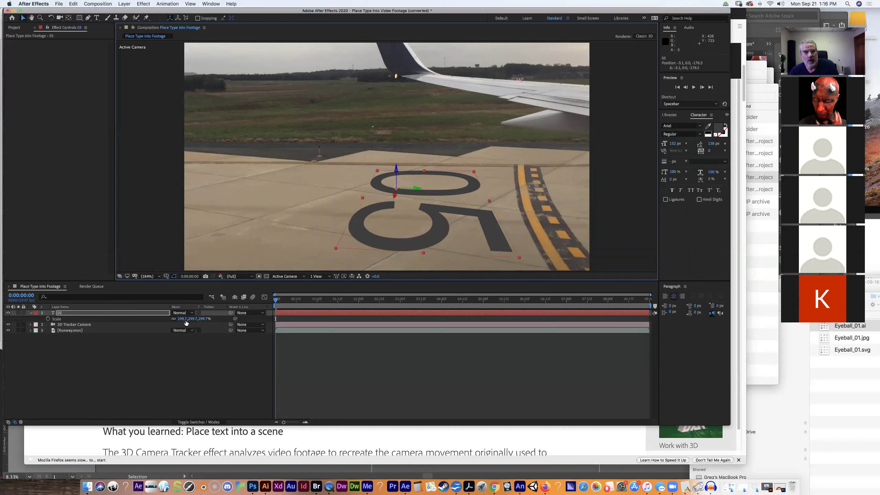
left_click_drag(181, 319, 137, 315)
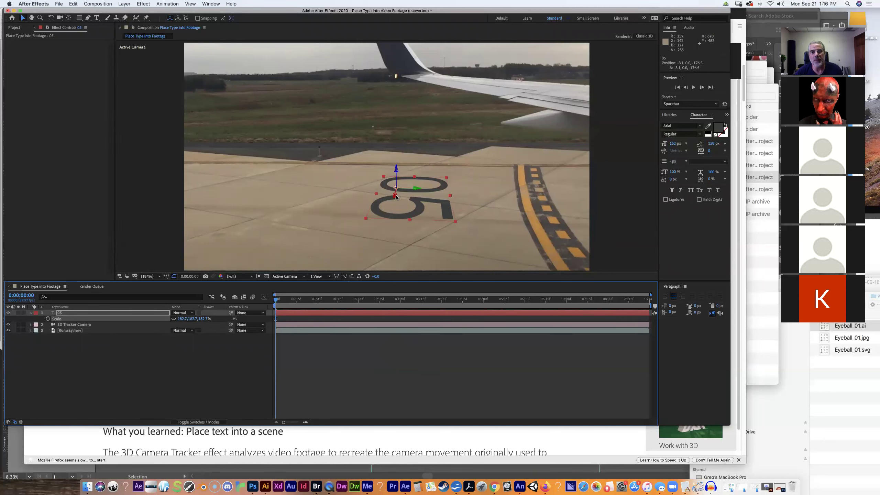
left_click_drag(397, 197, 395, 200)
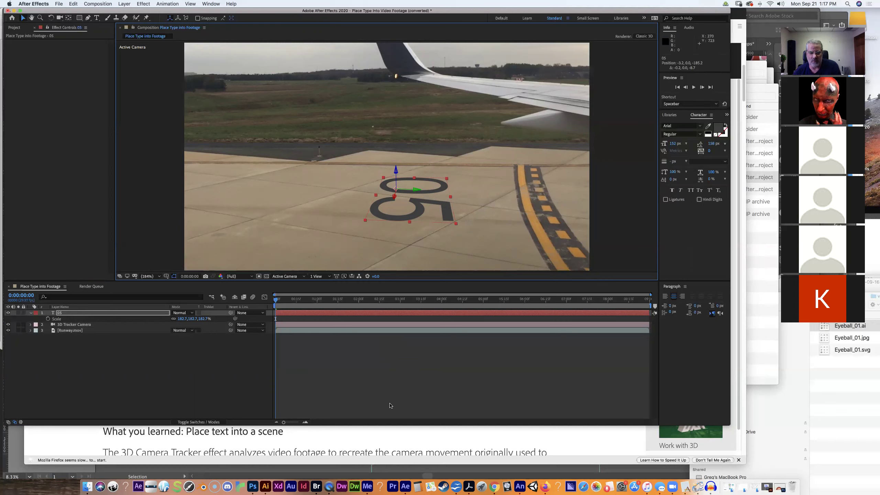
Watch the end of the type-placement tutorial in Firefox, pause it at 05:39, and return to After Effects.
left_click(545, 487)
left_click(345, 272)
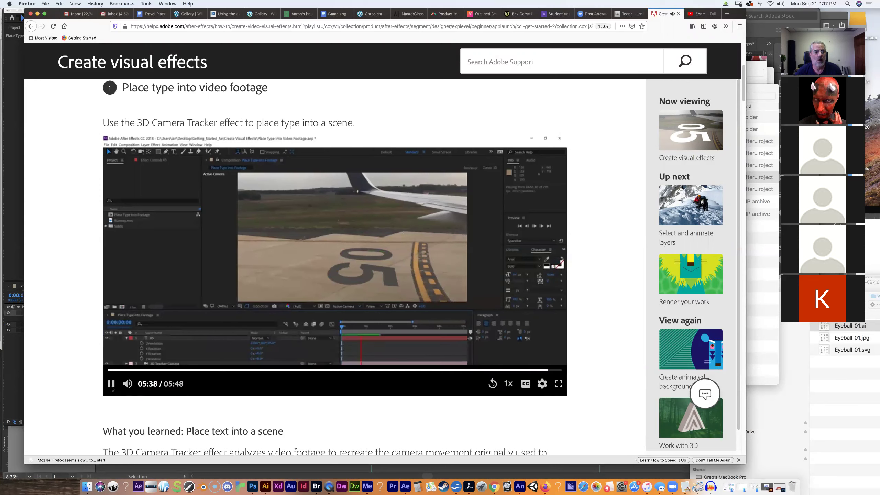
key("space")
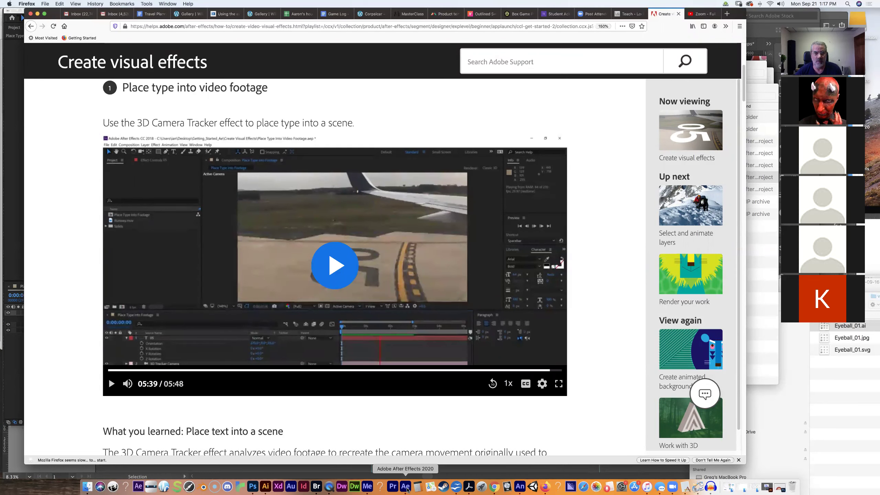
key("super+Tab")
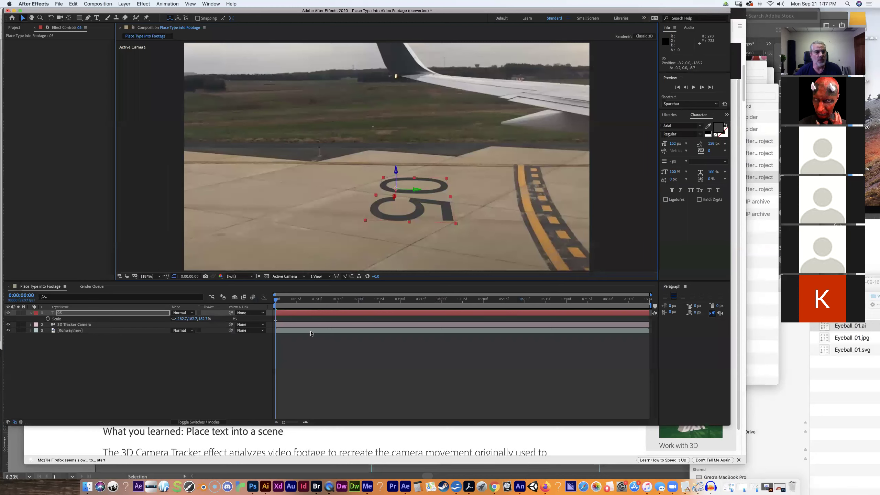
Show the 05 layer's rotation properties, try a Z orientation of 95°, and undo the change.
left_click(114, 323)
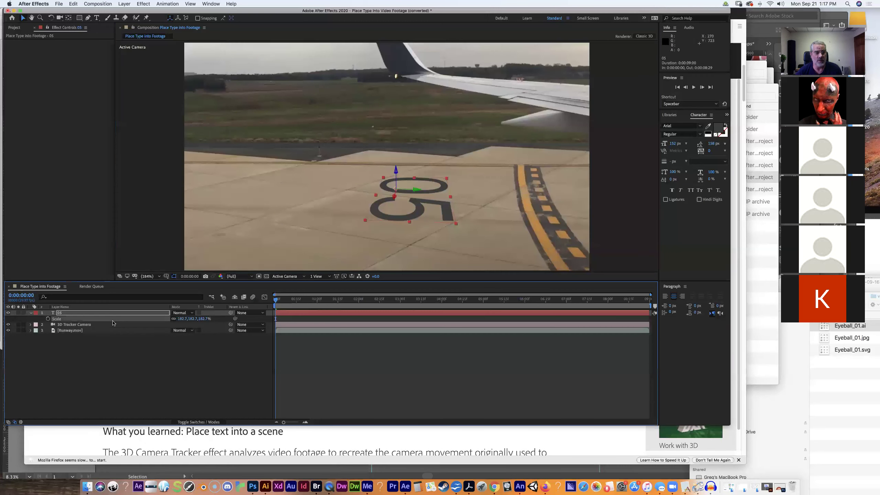
left_click(115, 314)
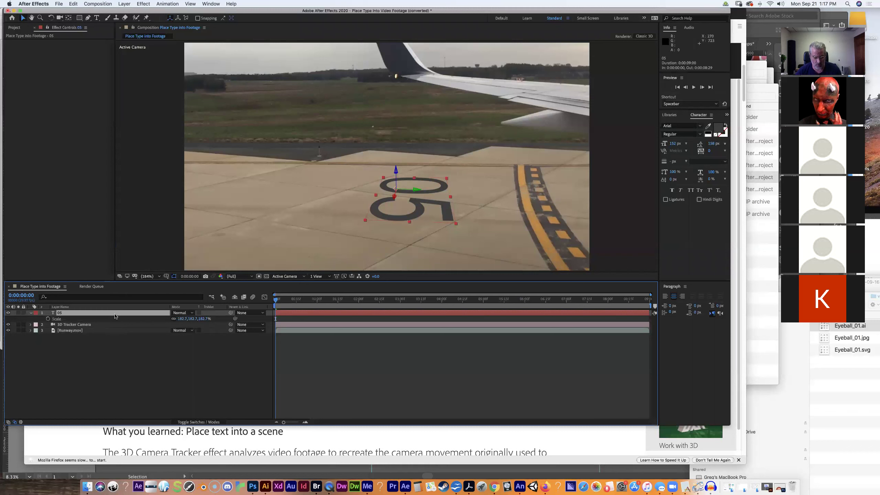
key("r")
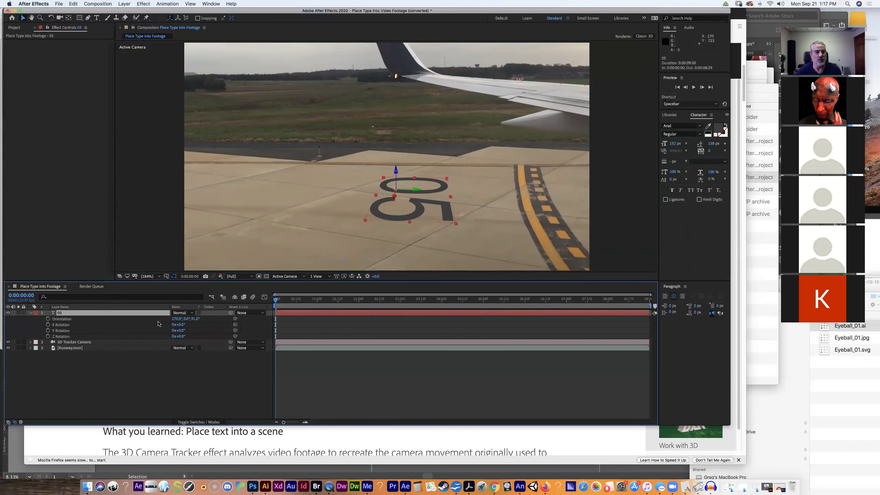
left_click(195, 321)
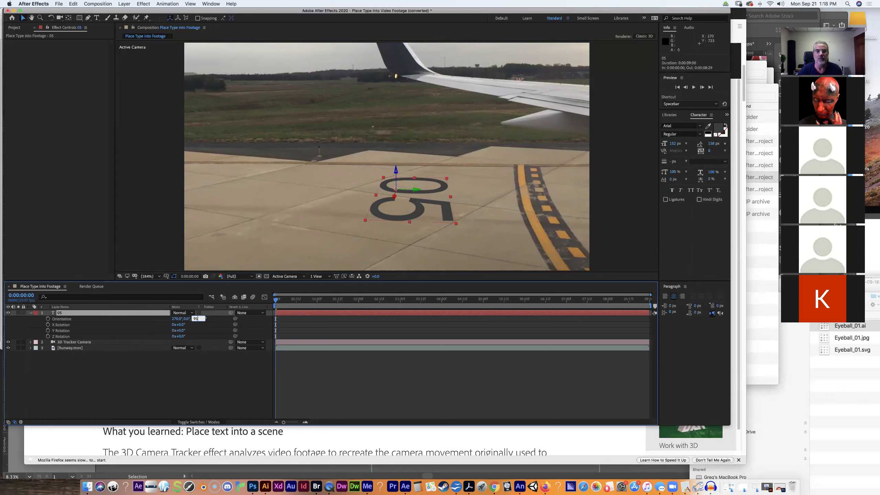
key("Return")
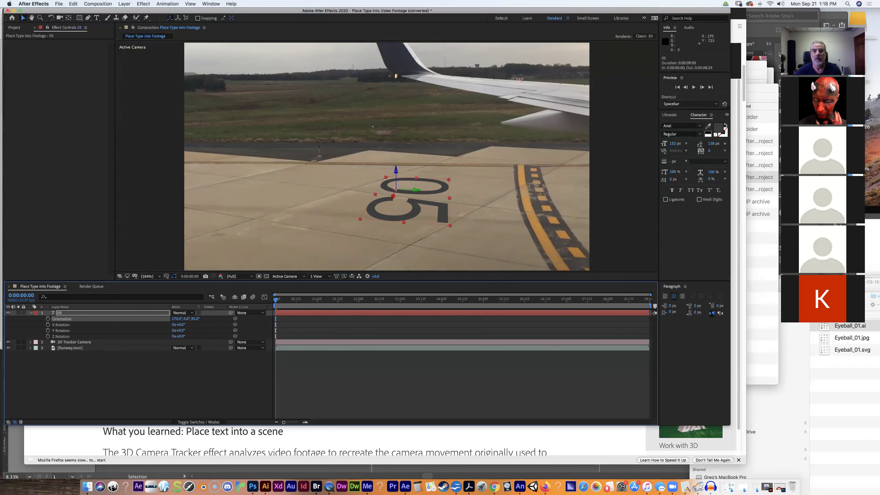
key("super+a")
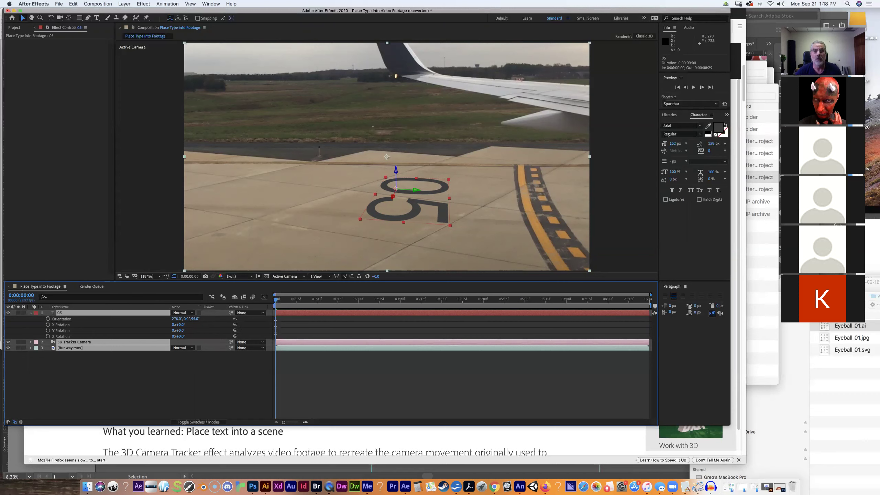
key("super+z")
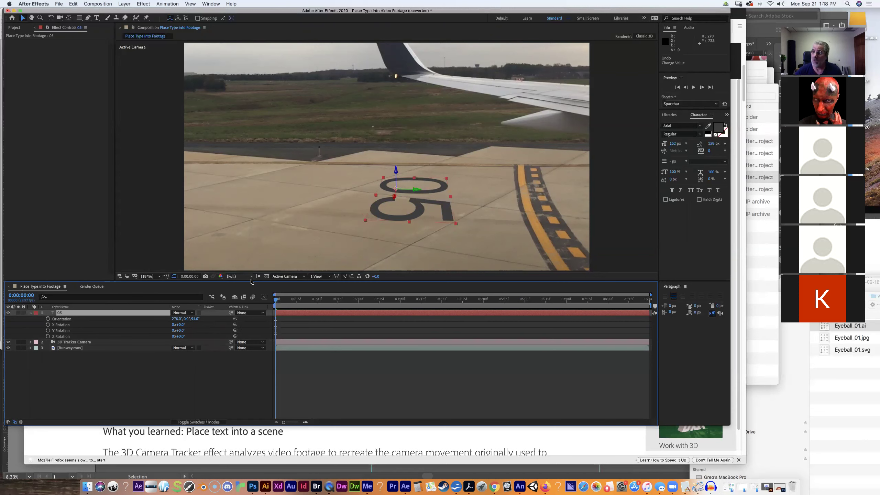
Deselect the 05 text and preview the composition to check how the number follows the runway, stopping at 0:00:01:04.
left_click(280, 250)
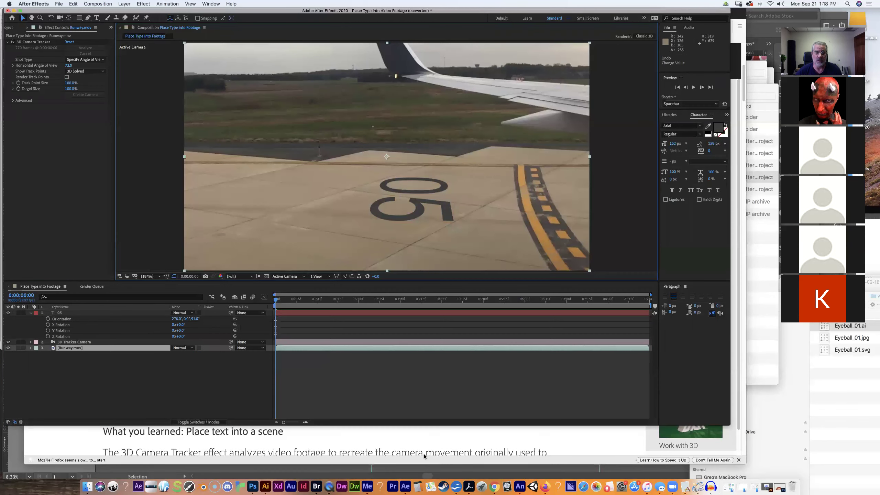
key("space")
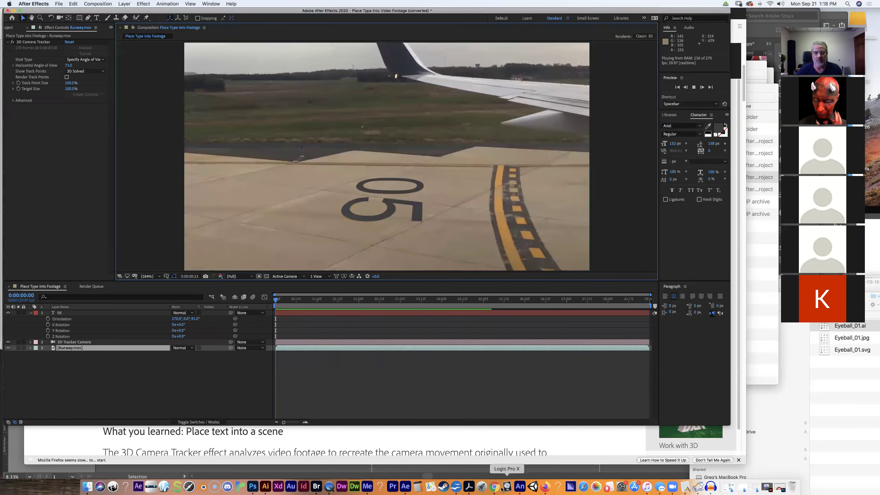
key("space")
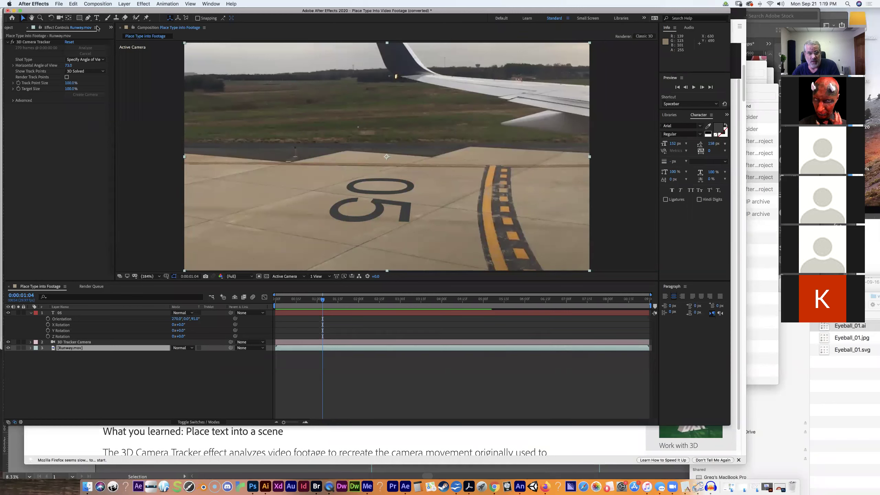
Switch to the tutorial page in Firefox and find section 2, Blur out unwanted elements.
left_click(546, 487)
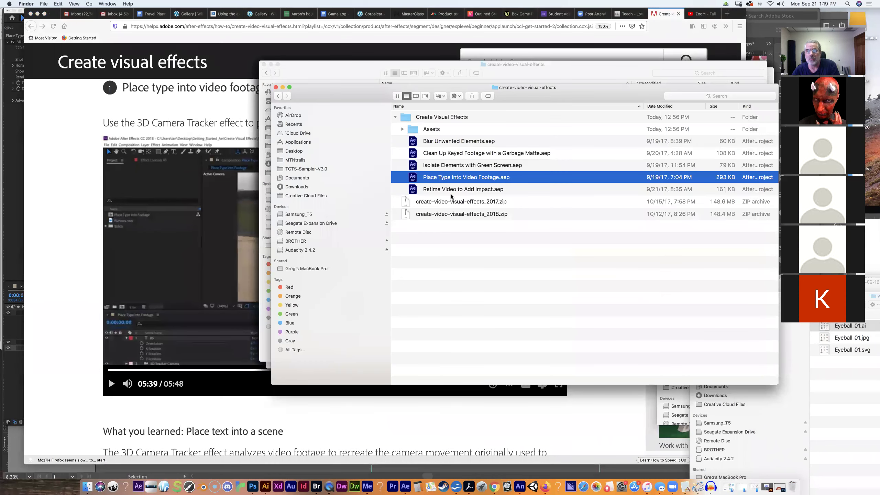
left_click(64, 382)
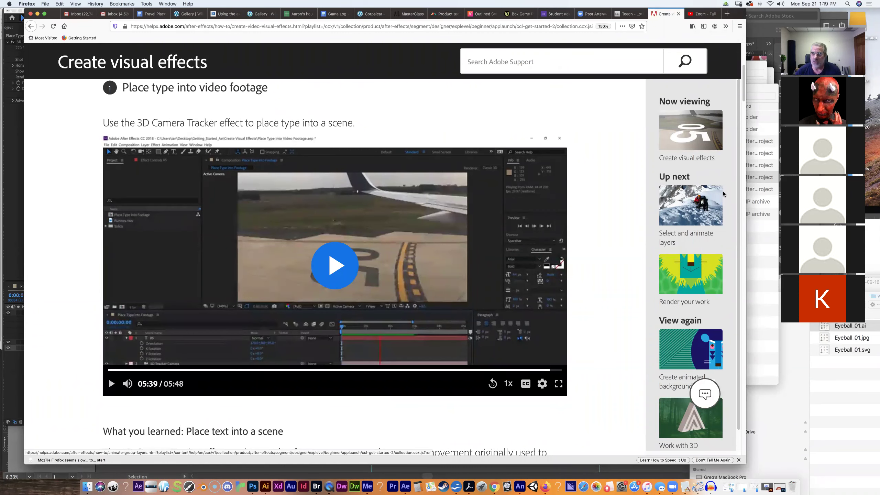
left_click_drag(743, 95, 738, 157)
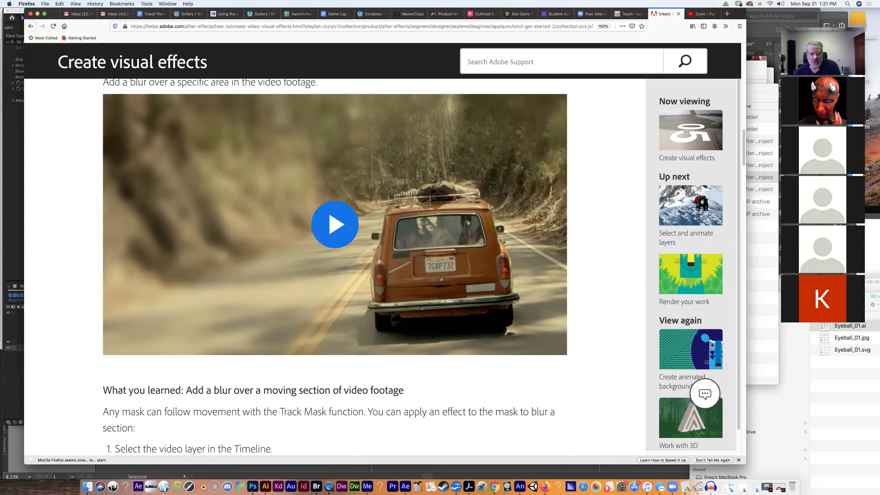
left_click(87, 486)
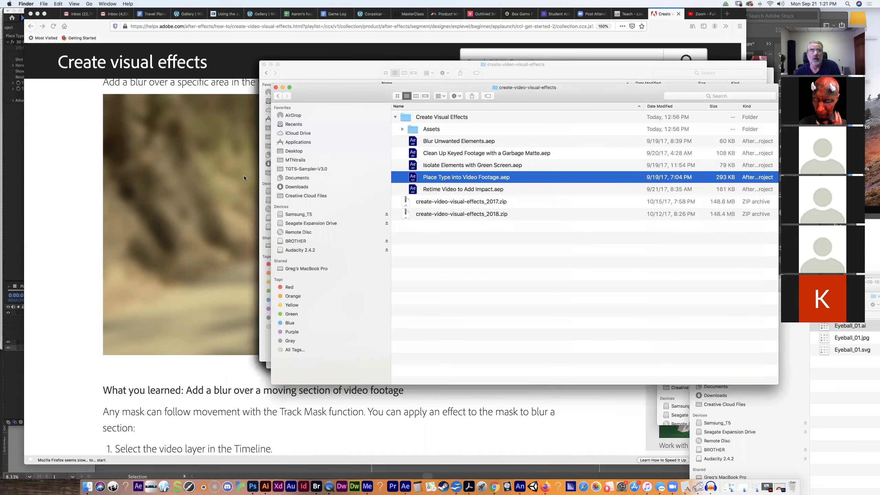
left_click(90, 152)
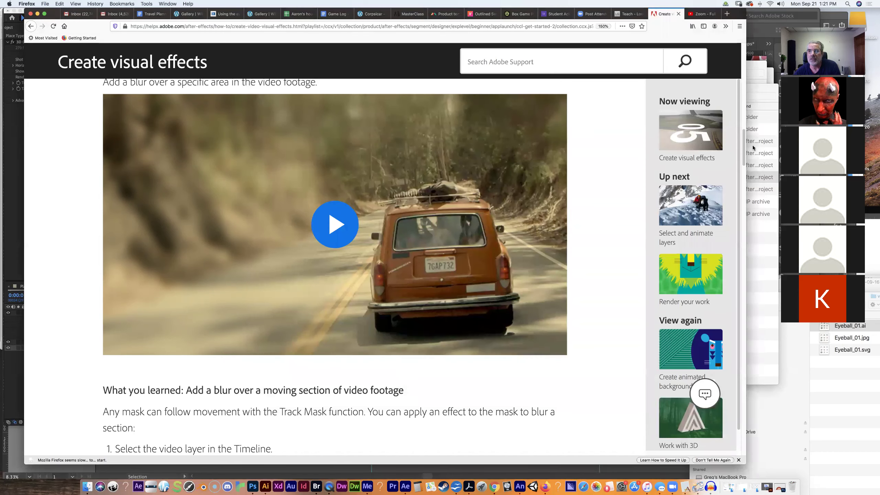
scroll(743, 150, "up", 3)
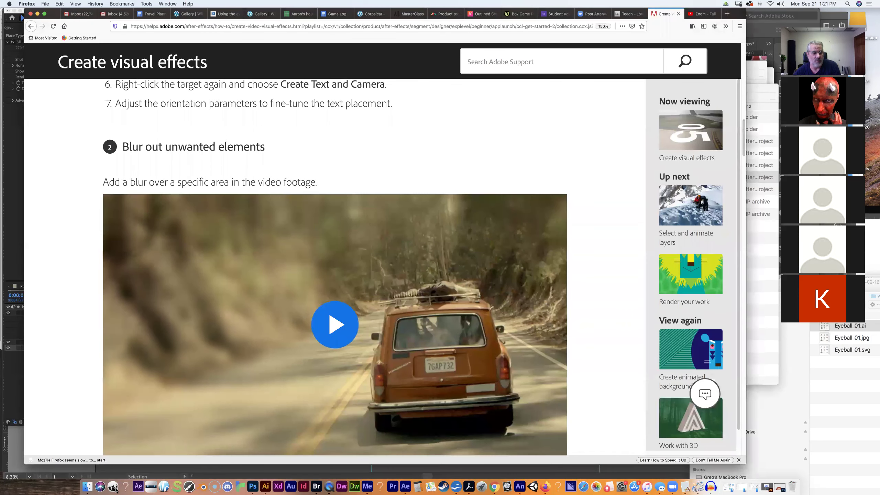
From Finder, open Blur Unwanted Elements.aep in After Effects without saving the runway project, accept its conversion, and preview the wagon footage.
left_click(91, 487)
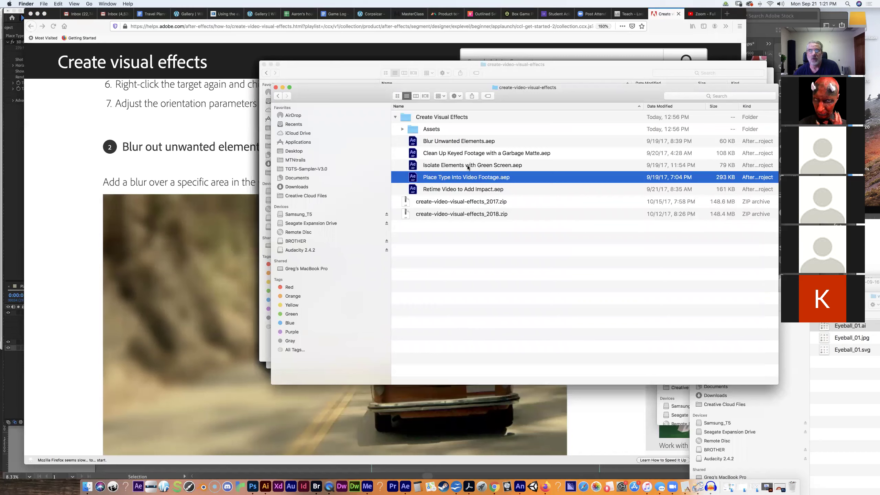
left_click(455, 143)
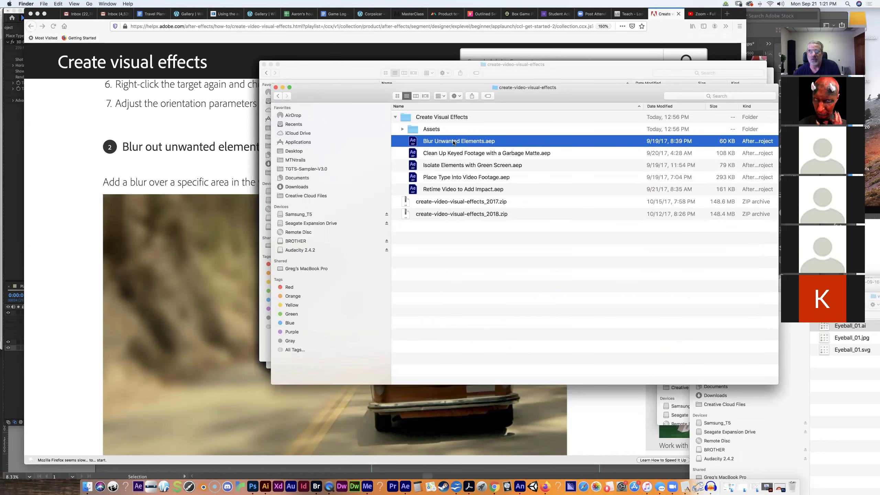
double_click(453, 142)
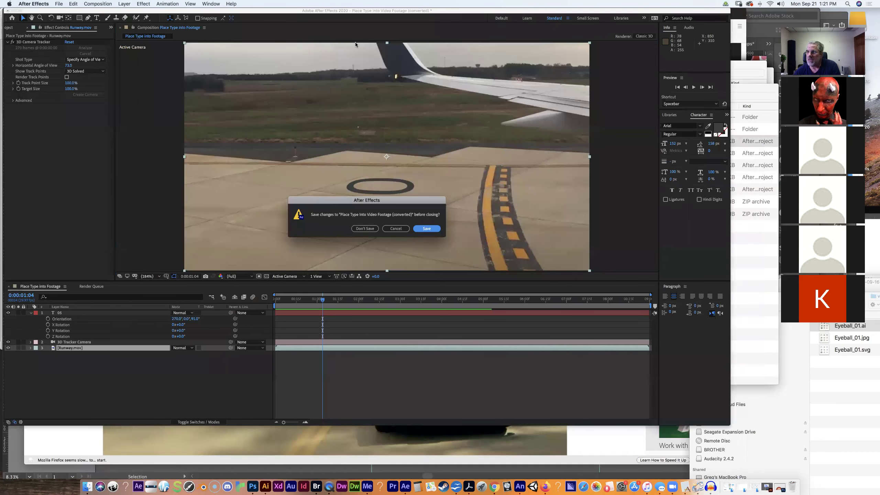
left_click(365, 229)
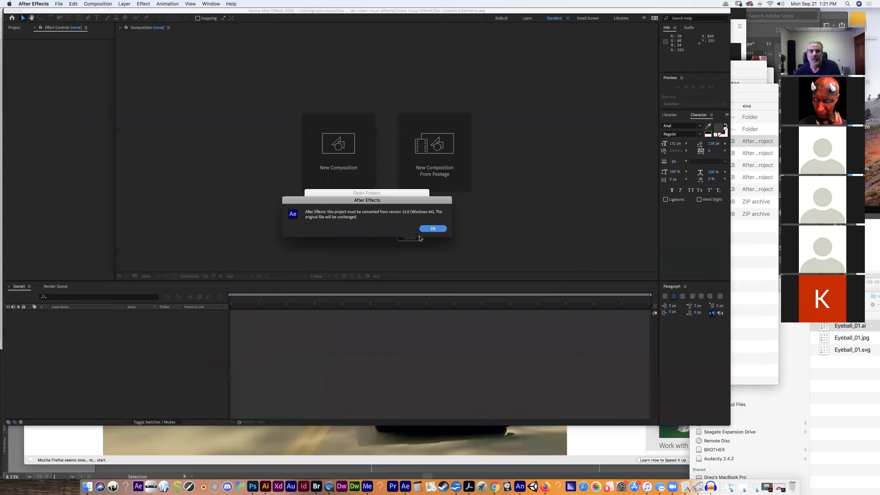
left_click(428, 230)
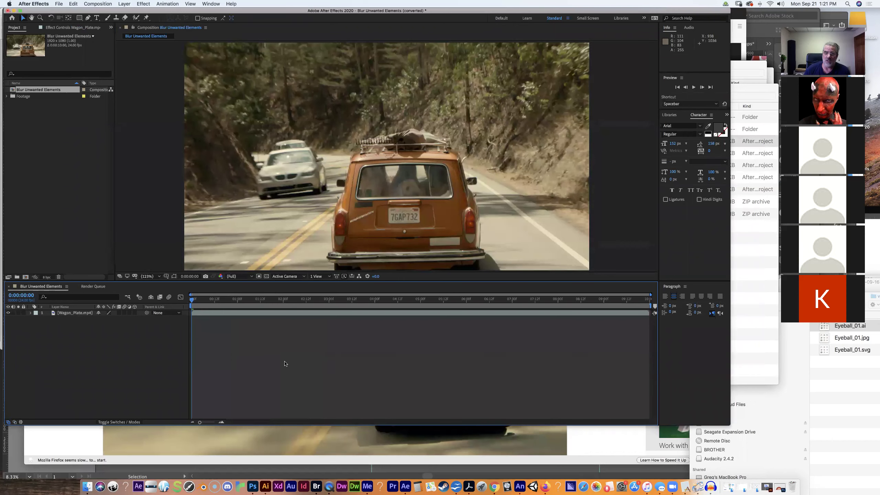
key("space")
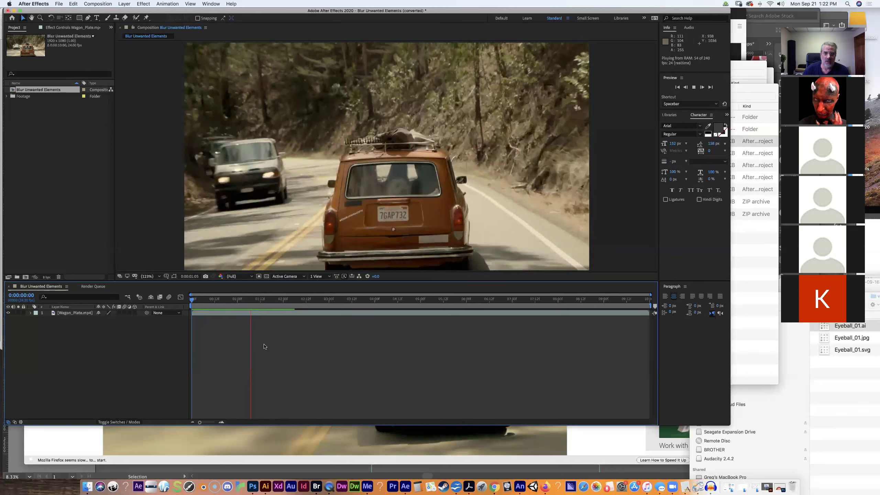
key("space")
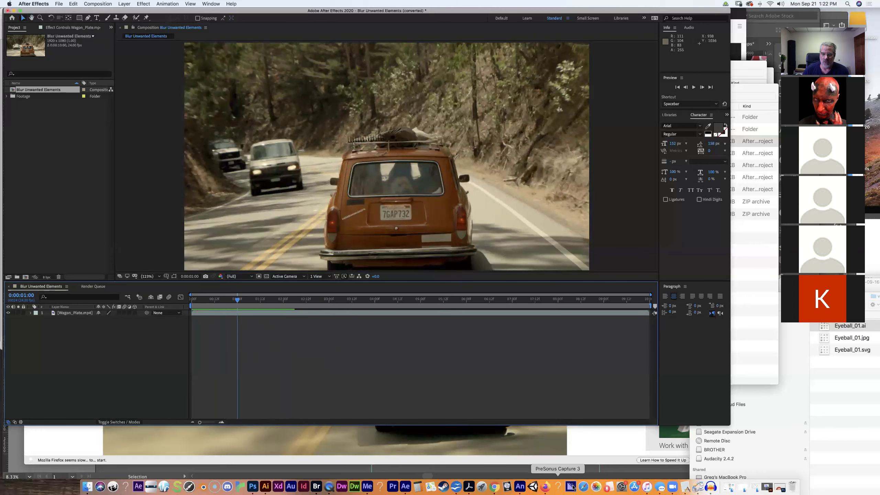
In Firefox, watch the start of the Blur out unwanted elements video with the volume raised and pause it at 00:45.
left_click(546, 487)
left_click(335, 325)
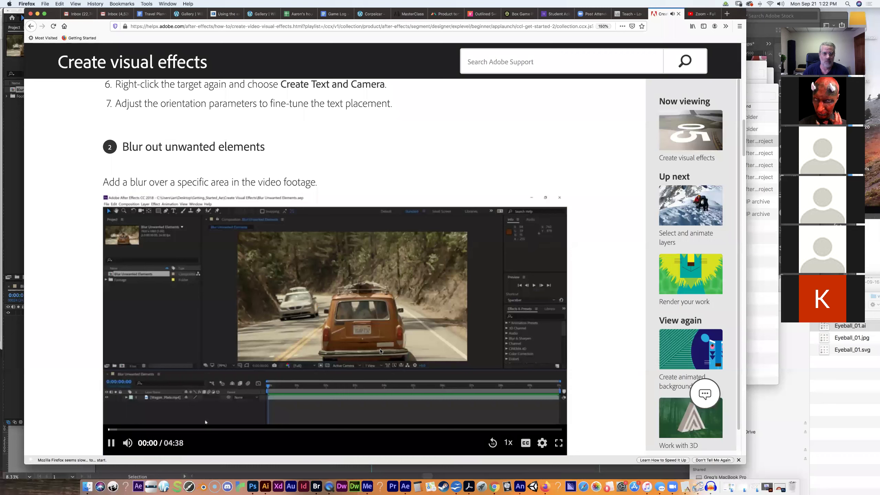
mouse_move(130, 444)
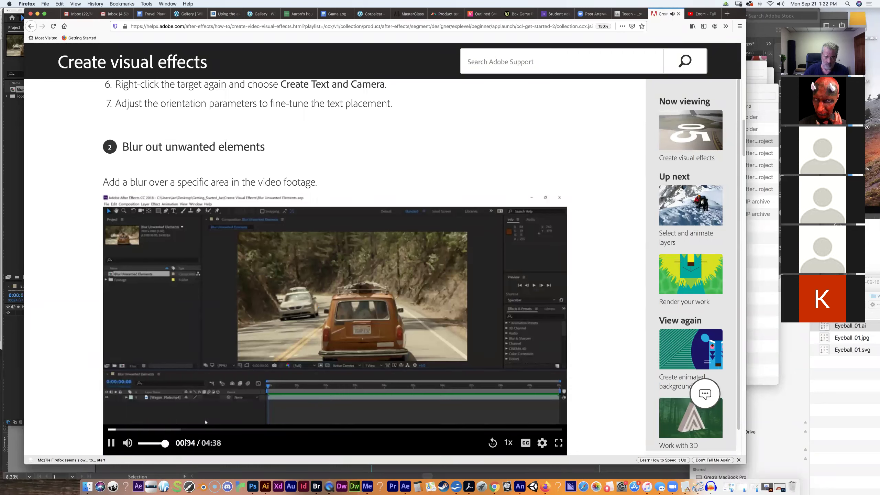
key("XF86AudioRaiseVolume")
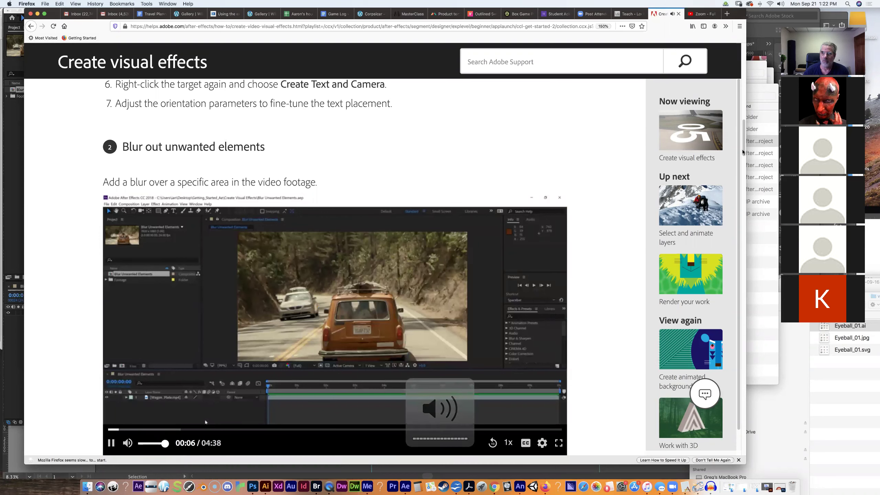
scroll(743, 152, "down", 5)
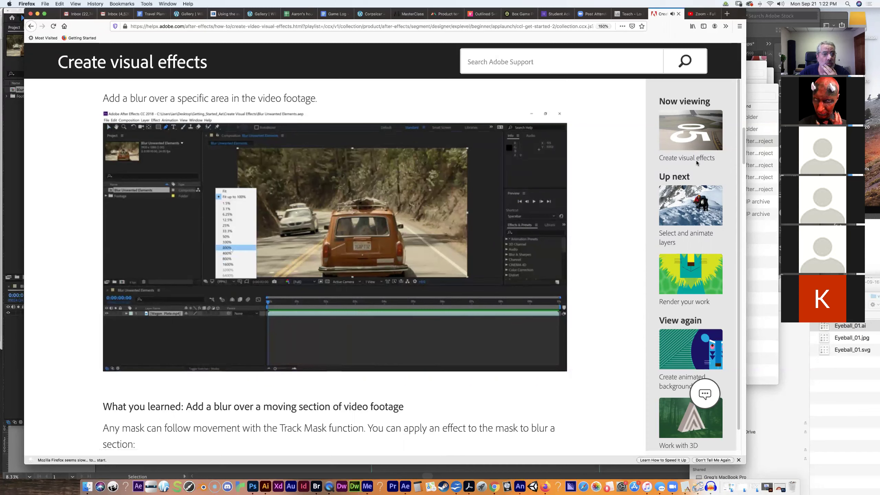
mouse_move(116, 340)
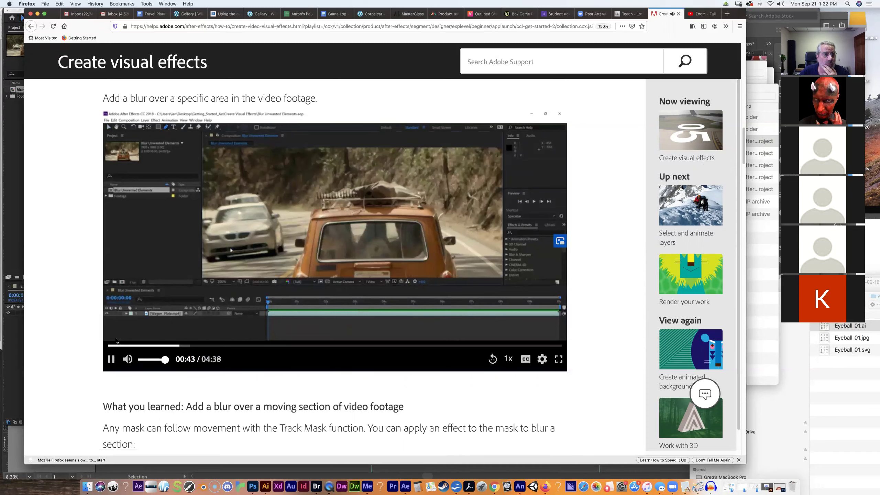
left_click(111, 359)
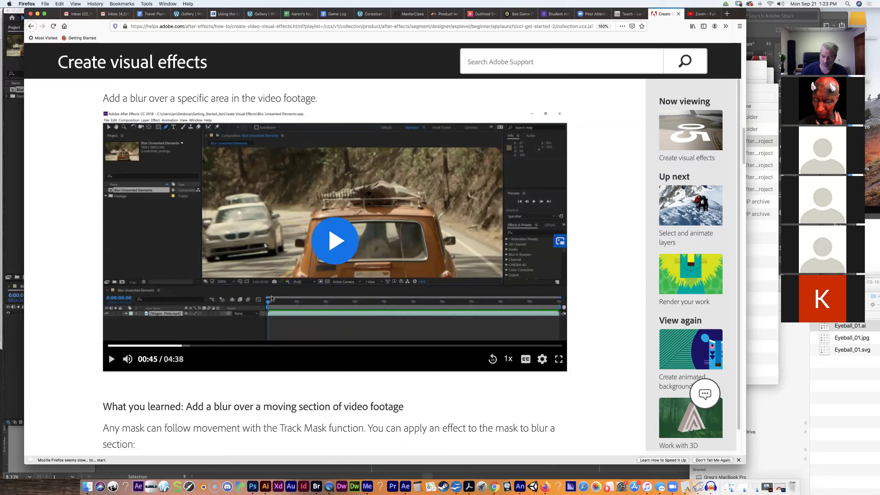
Lower the volume, switch to After Effects to review the wagon footage, and return to the first frame with the Pen tool active.
key("XF86AudioLowerVolume")
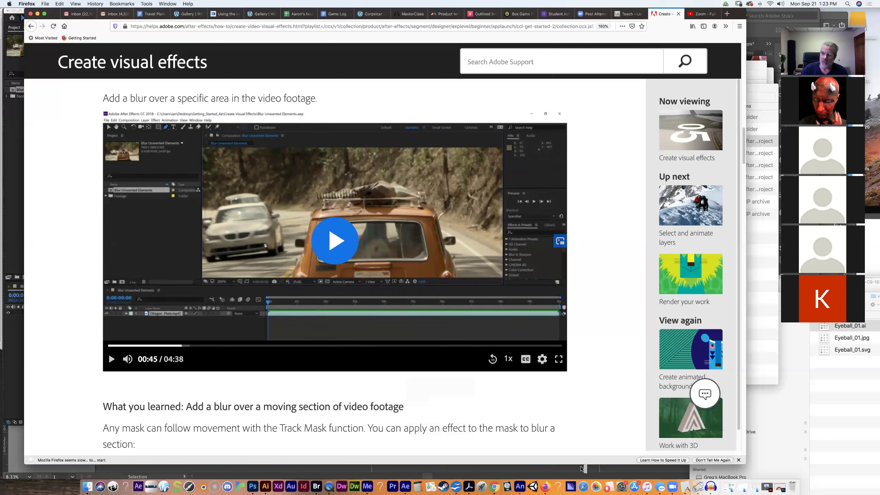
left_click(405, 487)
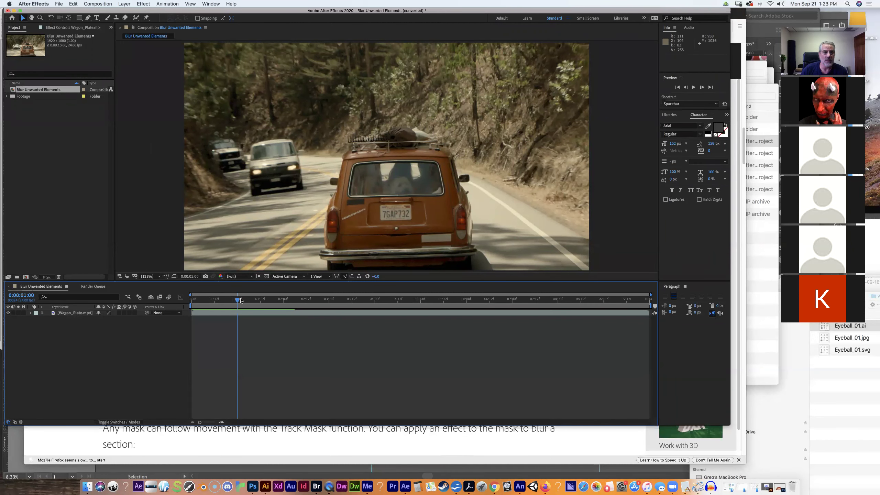
left_click_drag(258, 304, 535, 317)
key("space")
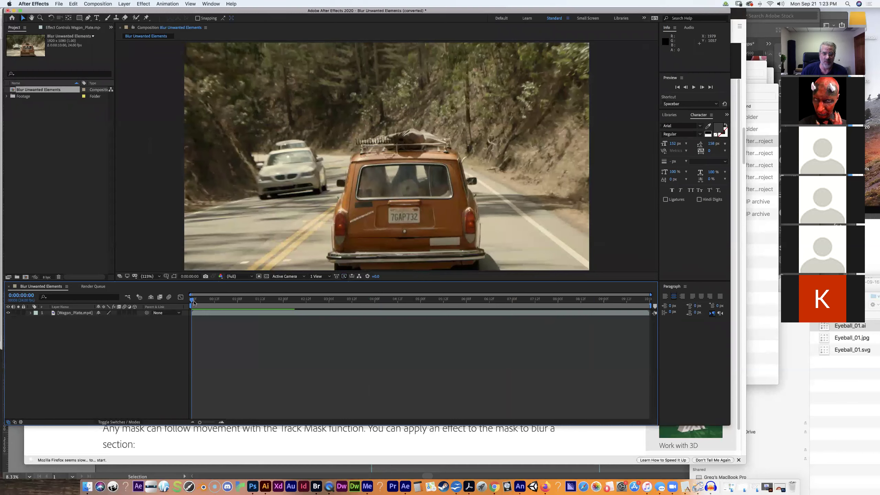
left_click(428, 299)
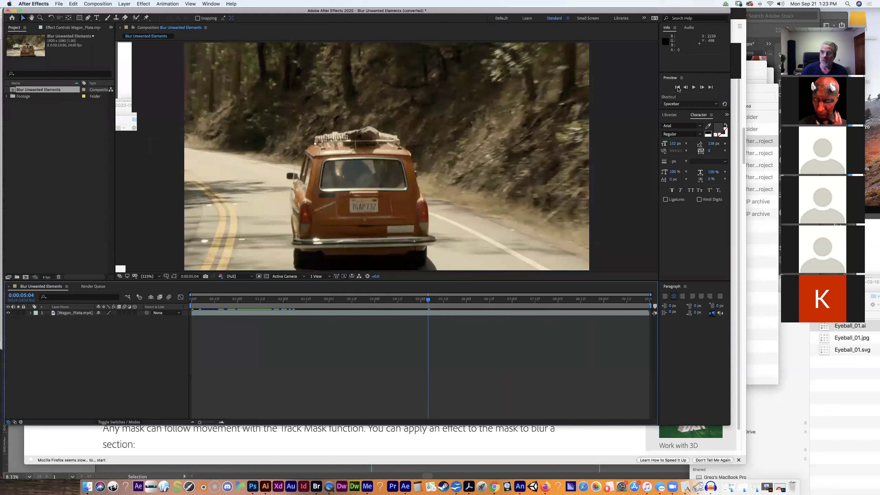
left_click(677, 88)
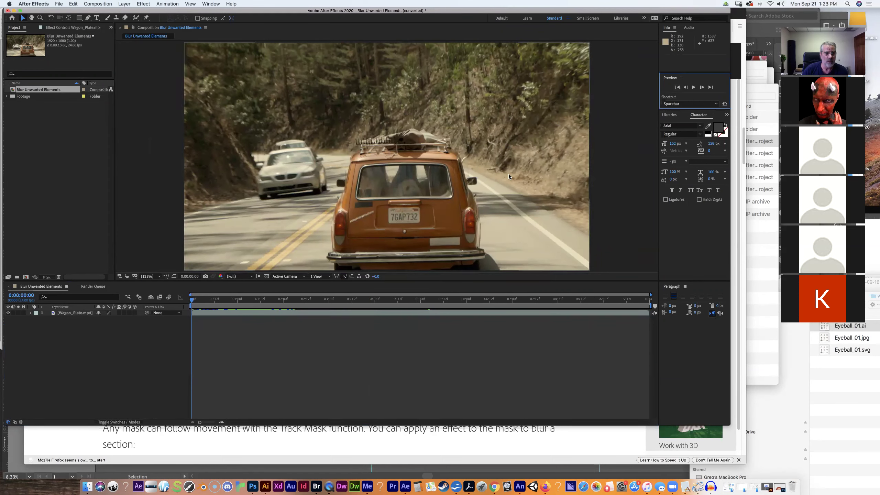
left_click(89, 19)
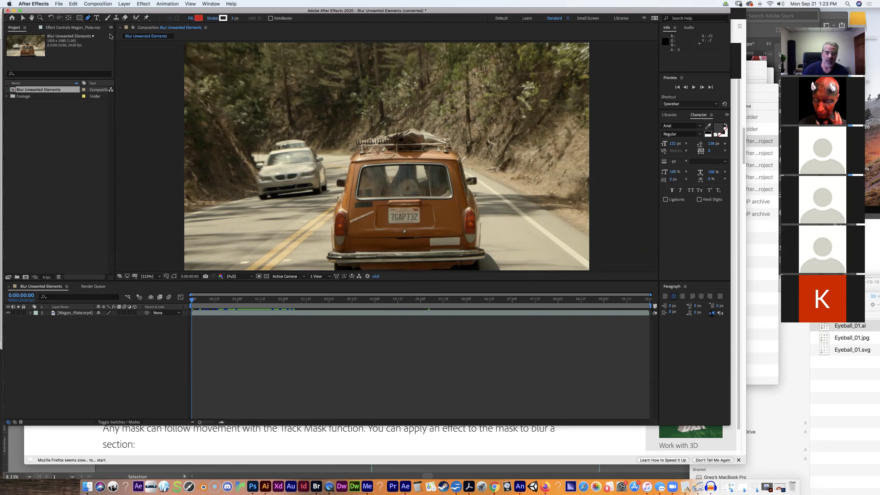
Switch to Firefox, resume the Blur out unwanted elements video, and pause it at 00:54.
left_click(542, 488)
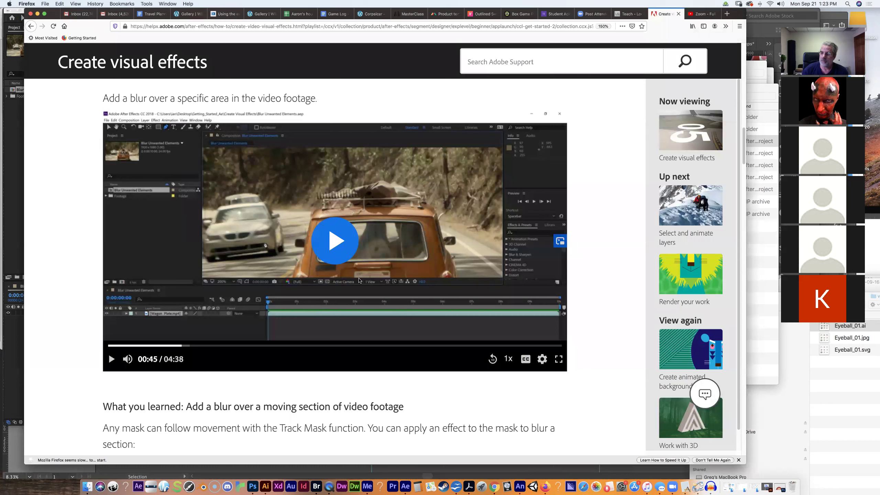
left_click(328, 244)
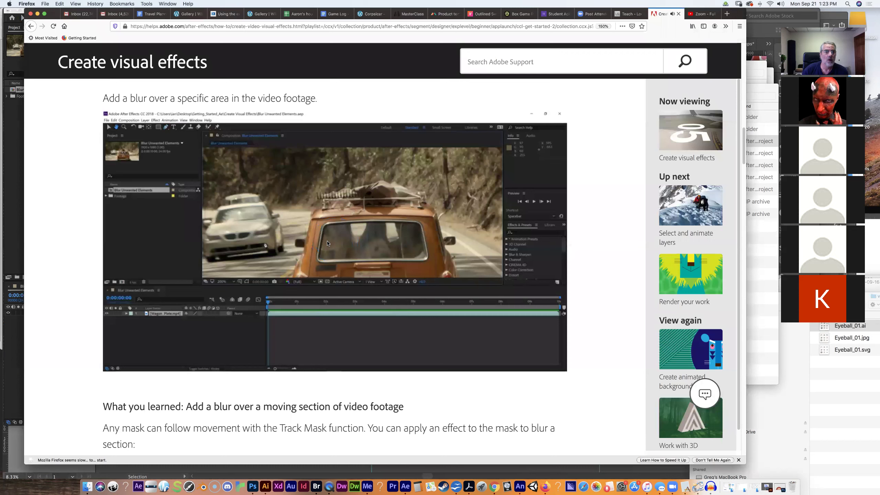
mouse_move(328, 244)
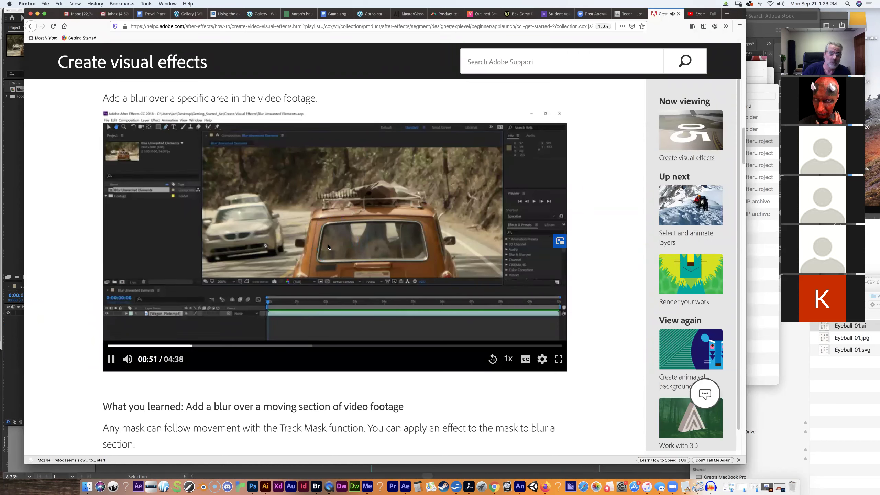
left_click(111, 360)
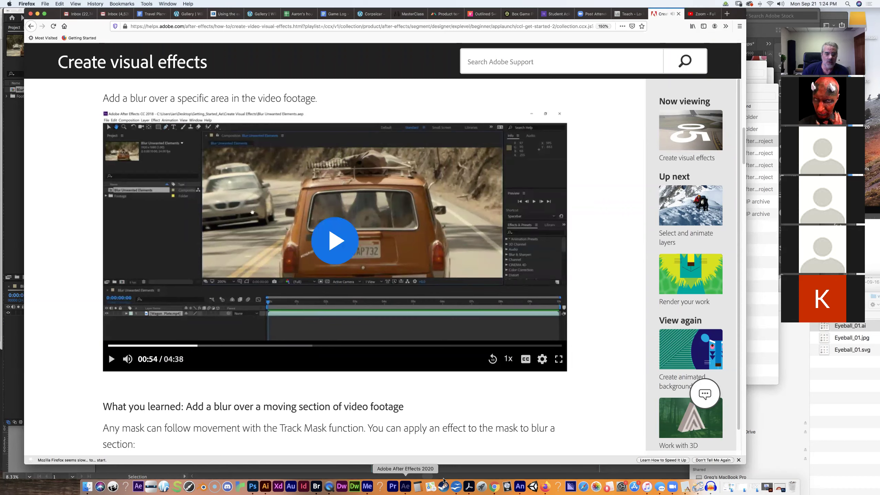
In After Effects, select the Wagon_Plate.mp4 layer, magnify the composition to 200% around the wagon's license plate, and reactivate the Pen tool.
left_click(405, 486)
left_click(61, 314)
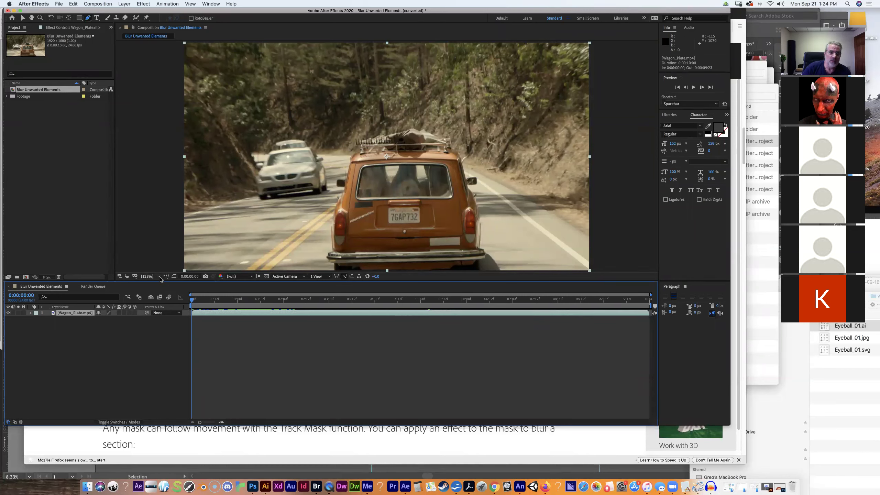
left_click(160, 277)
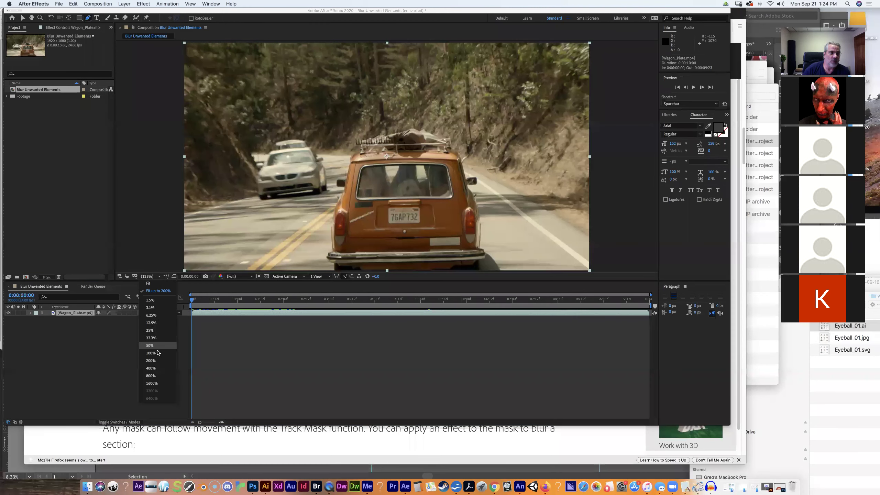
left_click(155, 362)
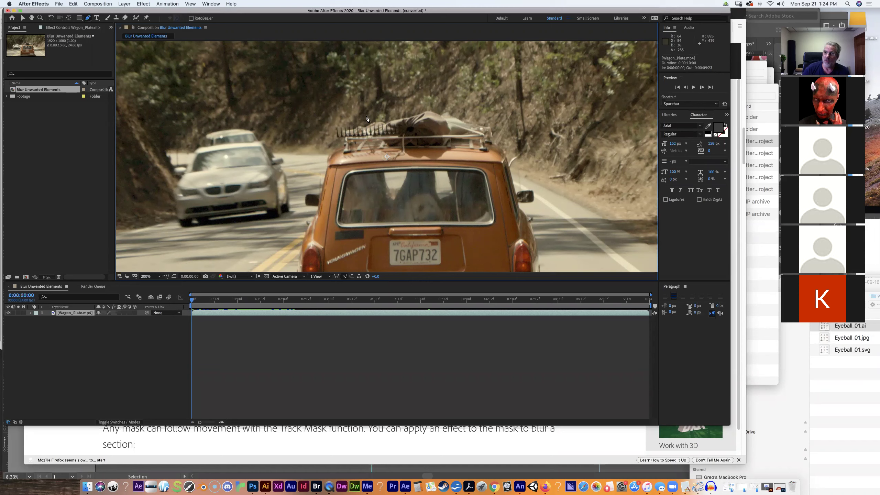
key("h")
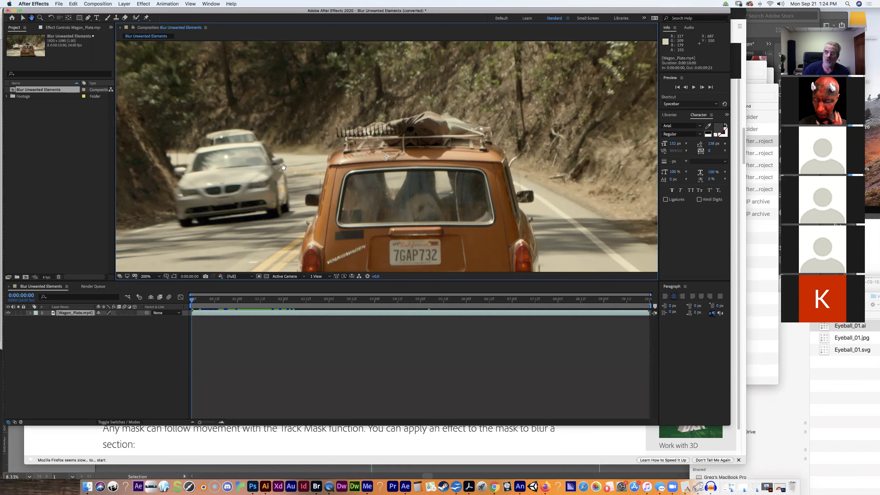
left_click_drag(460, 204, 414, 146)
left_click_drag(400, 226, 420, 214)
key("g")
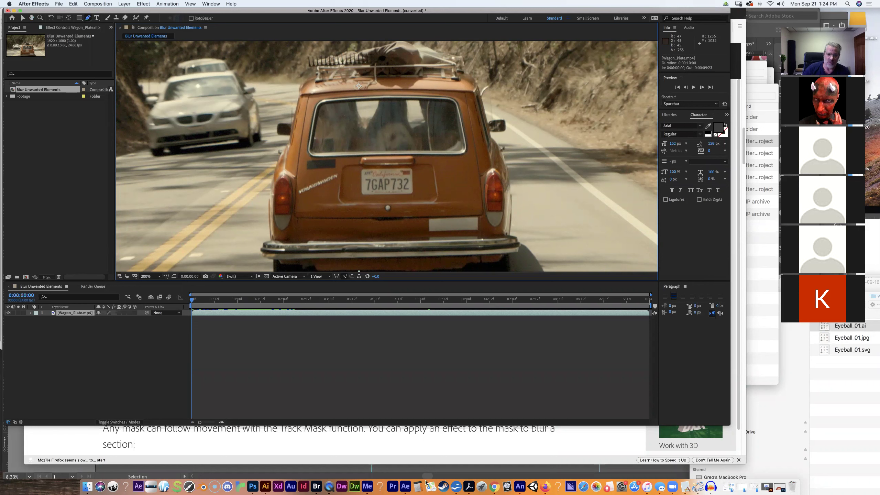
Watch the Firefox tutorial up to 01:16, and back in After Effects draw a closed four-point Pen mask around the wagon's license plate.
left_click(545, 487)
left_click(333, 262)
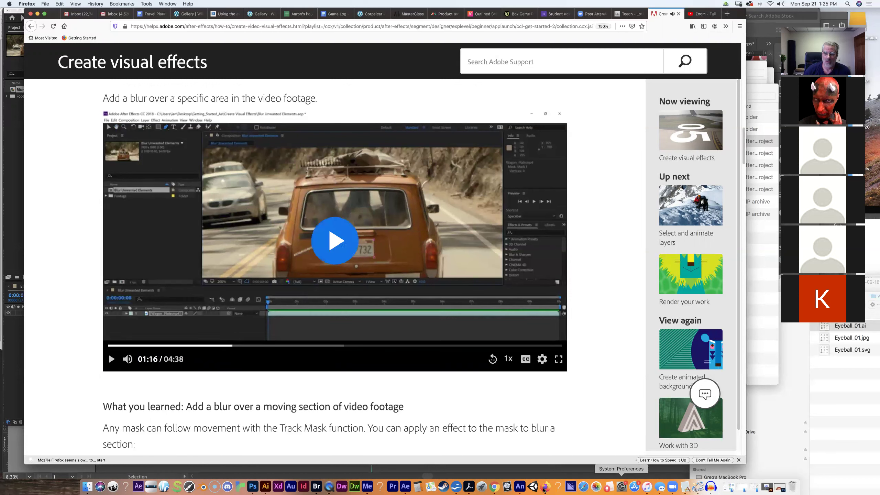
left_click(406, 486)
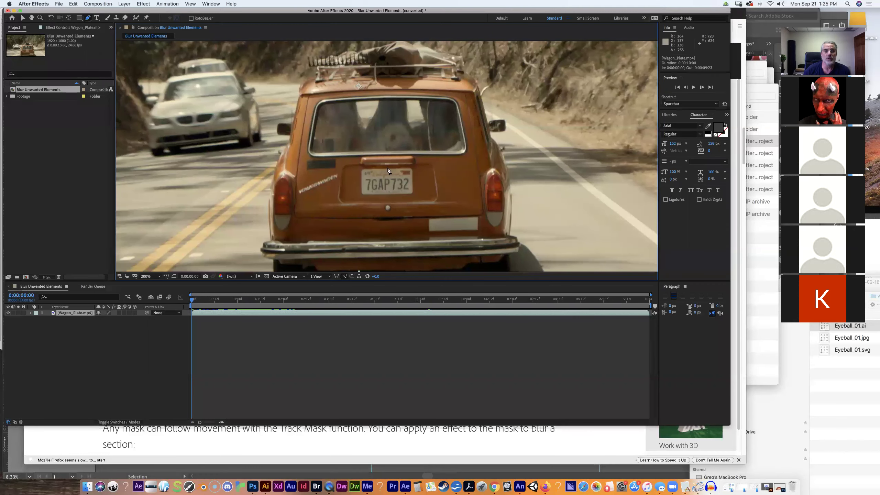
left_click(362, 170)
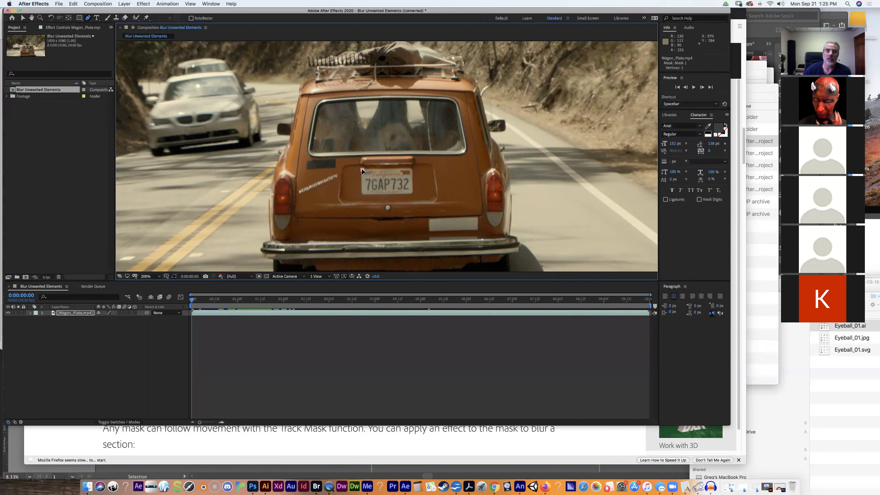
left_click(412, 170)
left_click(412, 193)
left_click(362, 194)
left_click(363, 170)
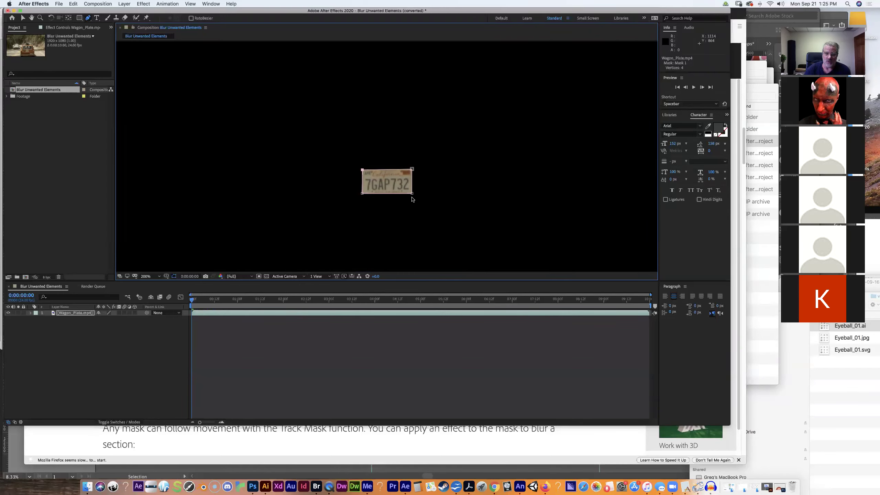
In Firefox, watch the video's part about the finished plate mask and pause it at 01:33.
left_click(546, 486)
left_click(334, 243)
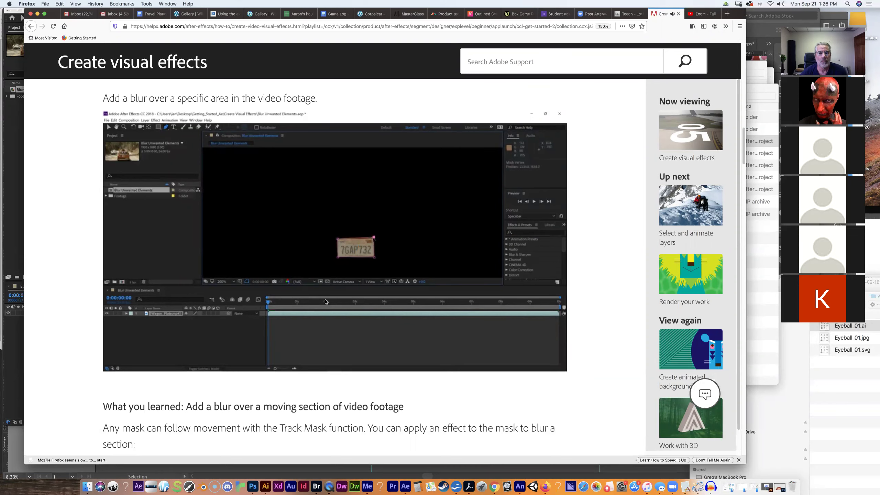
mouse_move(325, 302)
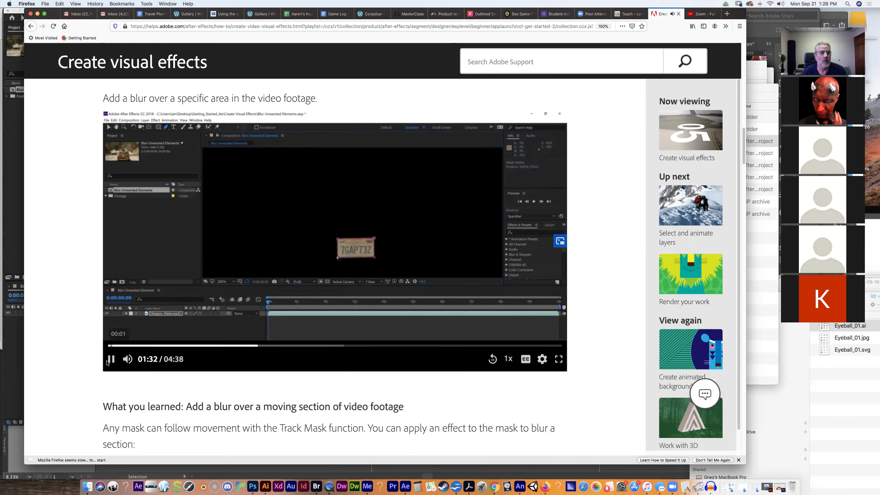
key("space")
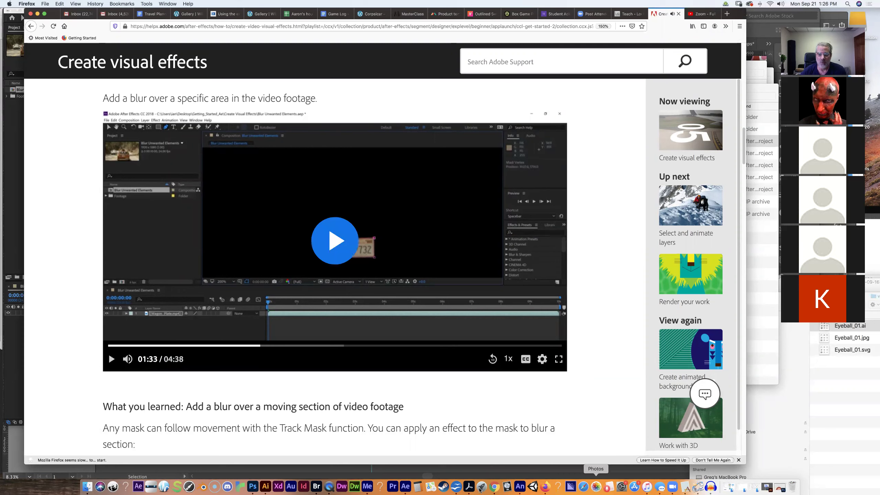
Back in After Effects, magnify the composition to 400% and move all four mask corners slightly outward to enclose the whole license plate.
left_click(405, 487)
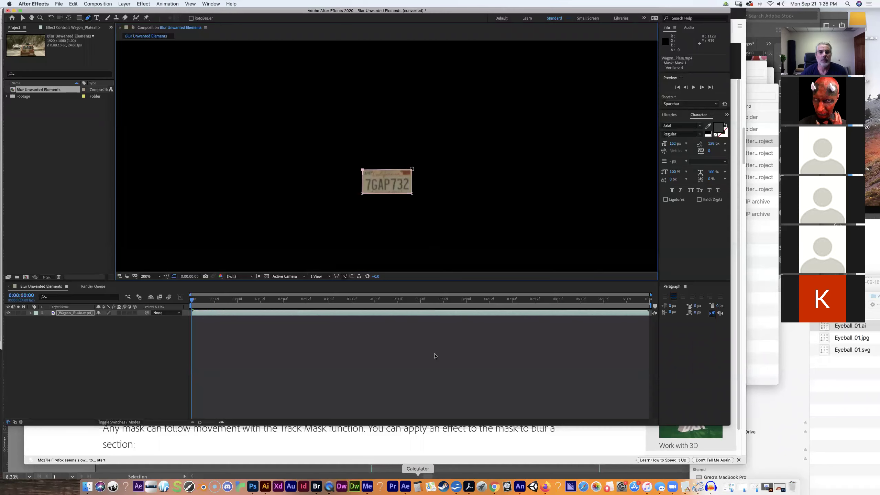
left_click(158, 277)
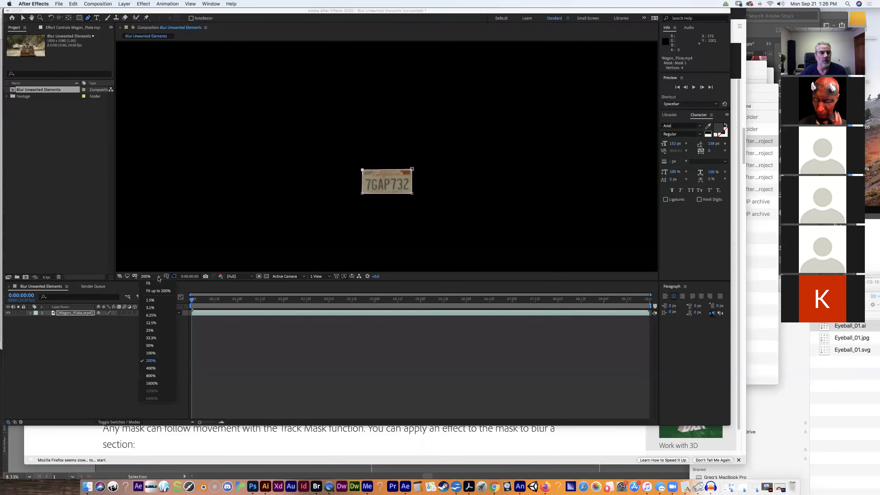
left_click(160, 369)
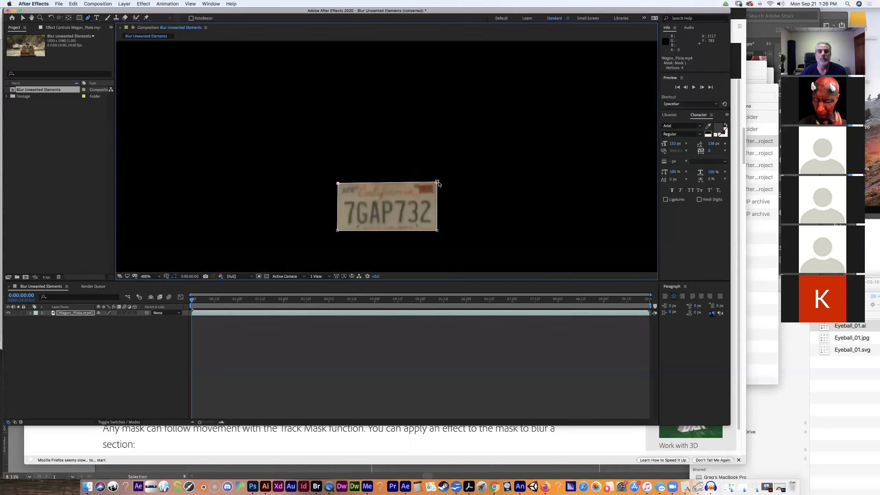
left_click_drag(438, 181, 439, 177)
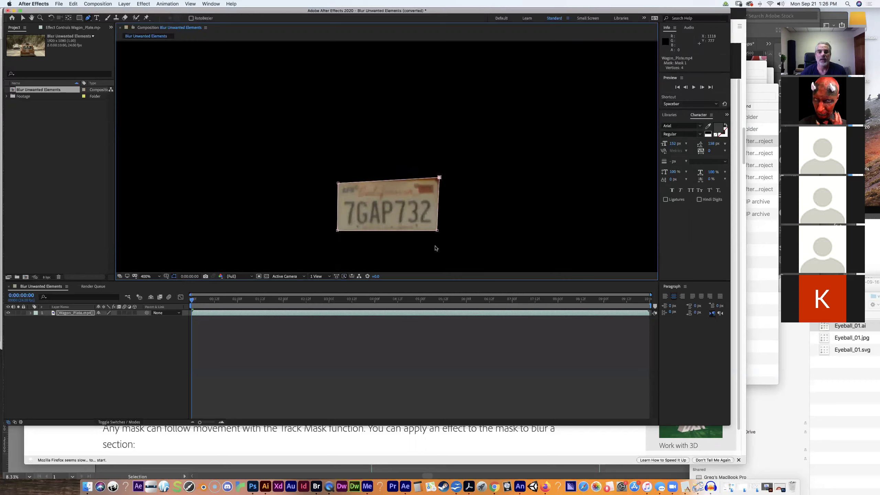
left_click_drag(437, 231, 440, 235)
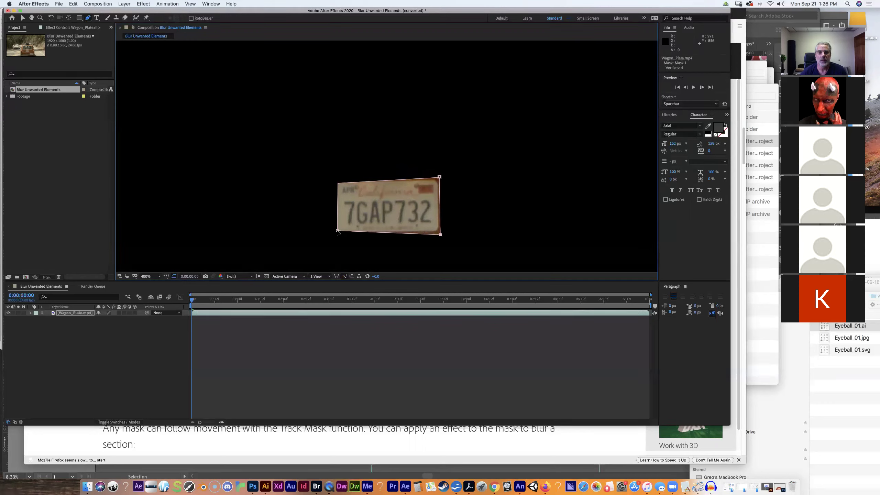
left_click_drag(338, 232, 335, 235)
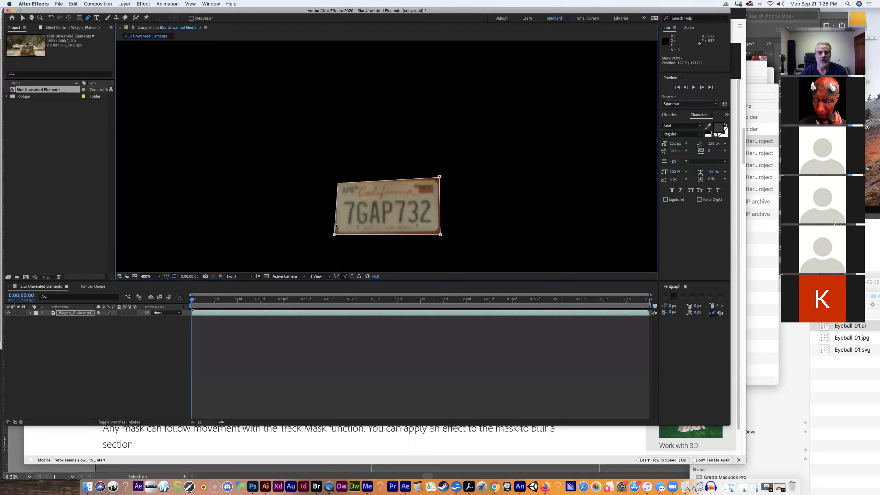
left_click_drag(338, 182, 334, 179)
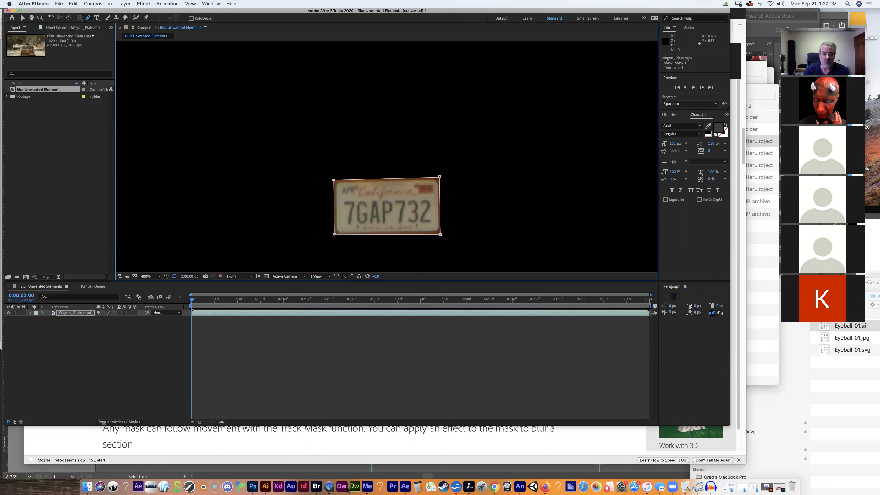
Return to the Firefox tutorial, watch how Track Mask is chosen for the mask, and pause at 01:46.
left_click(545, 487)
left_click(332, 253)
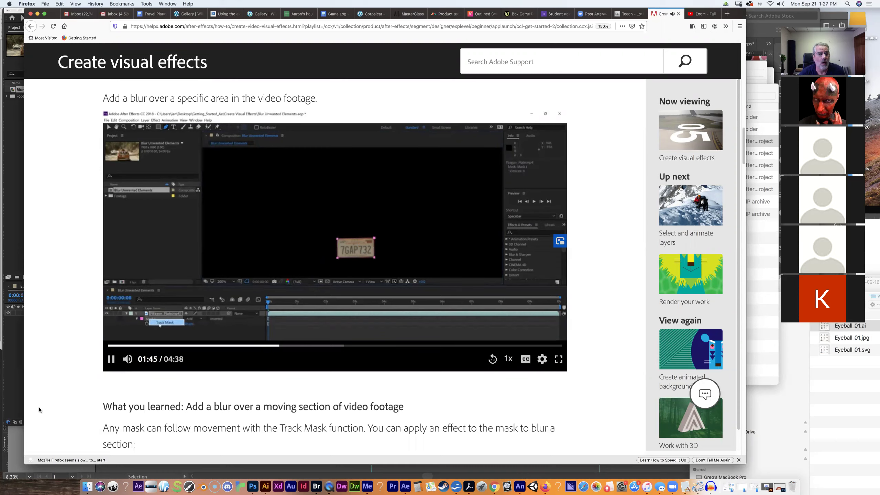
left_click(111, 359)
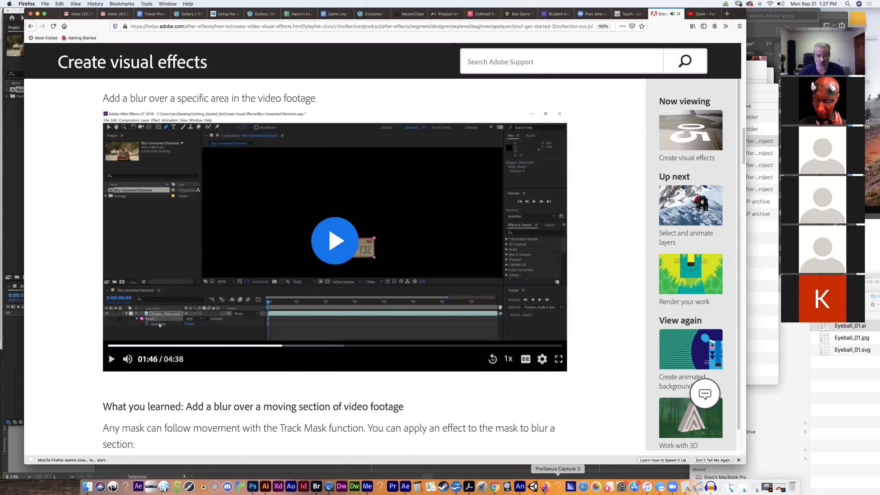
Back in After Effects, reveal Mask 1 on the Wagon_Plate.mp4 layer and choose Track Mask for it.
left_click(405, 487)
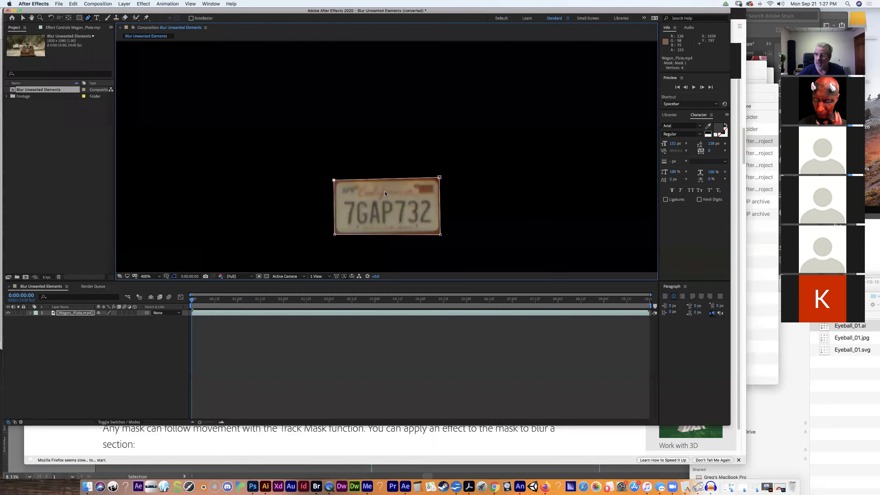
left_click(58, 314)
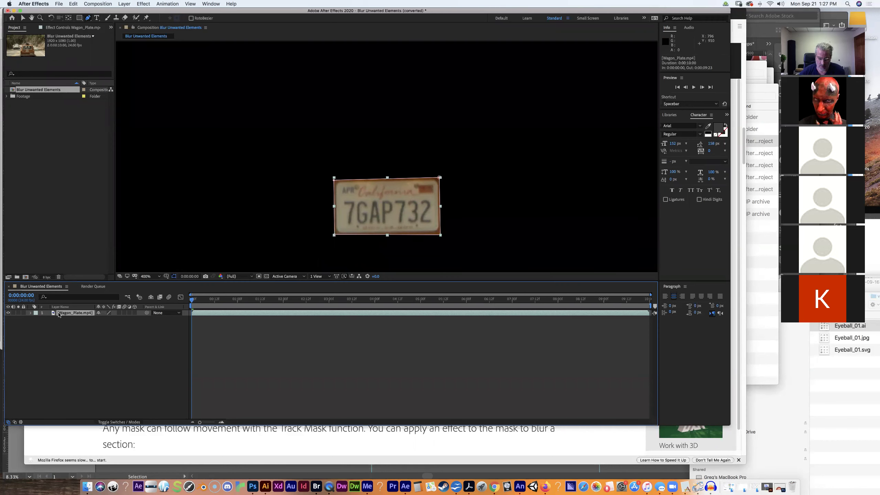
key("m")
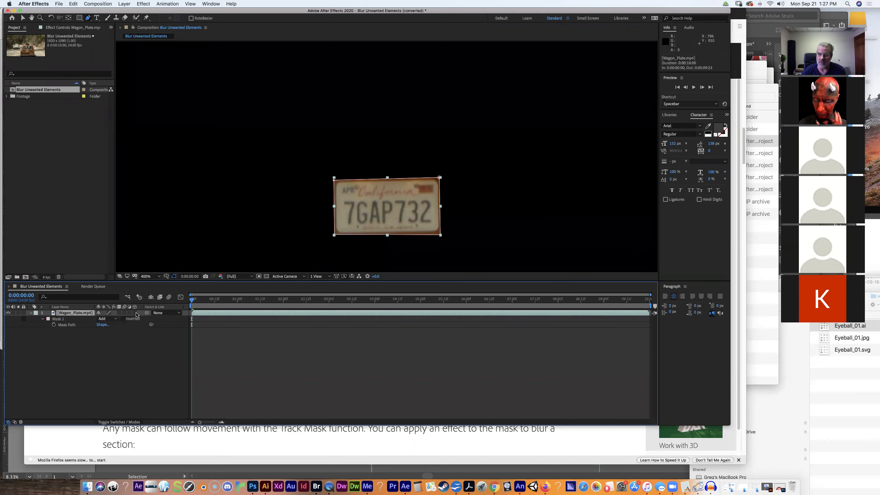
left_click(61, 320)
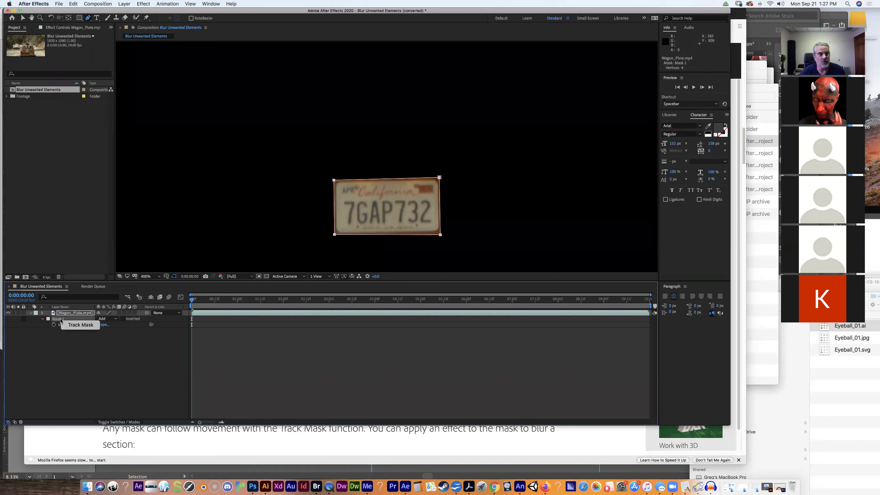
left_click(80, 325)
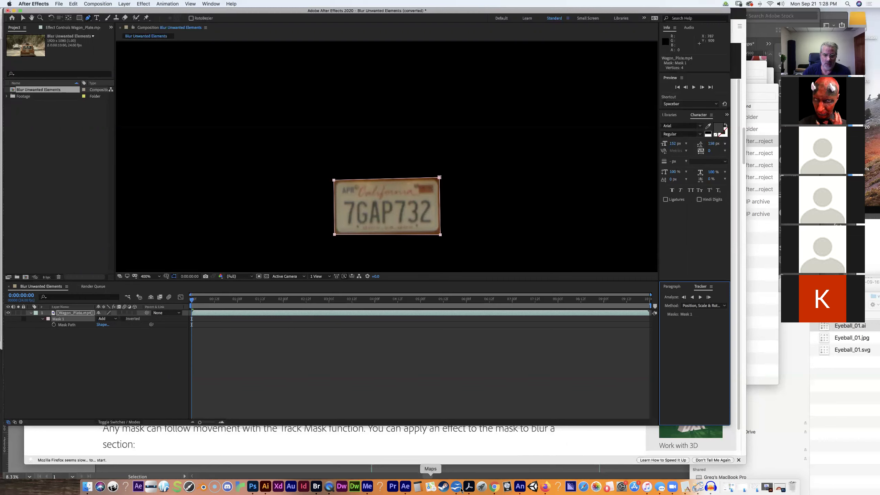
Watch the Firefox tutorial up to 02:02, and back in After Effects choose Position, Scale & Rotation as the tracking method.
left_click(546, 487)
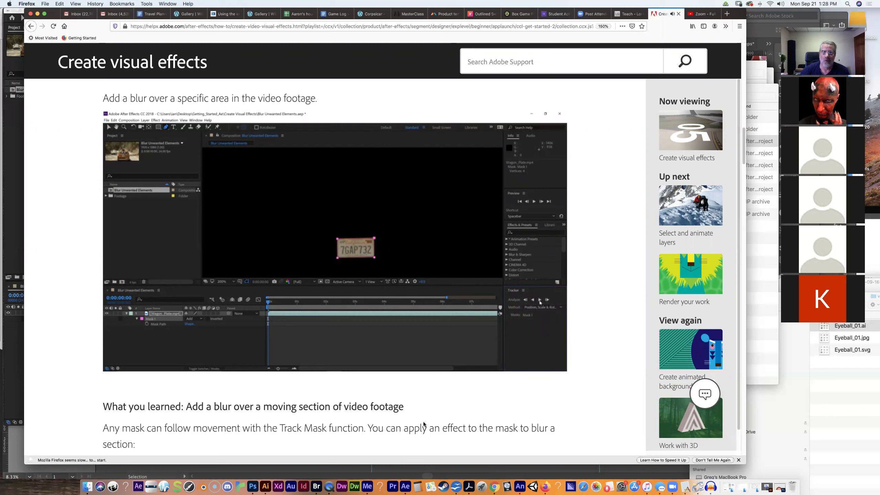
left_click(112, 362)
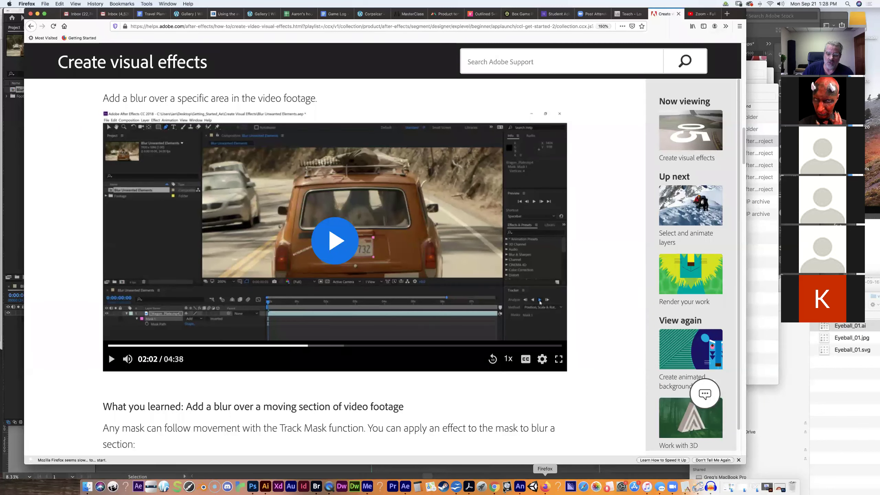
left_click(406, 487)
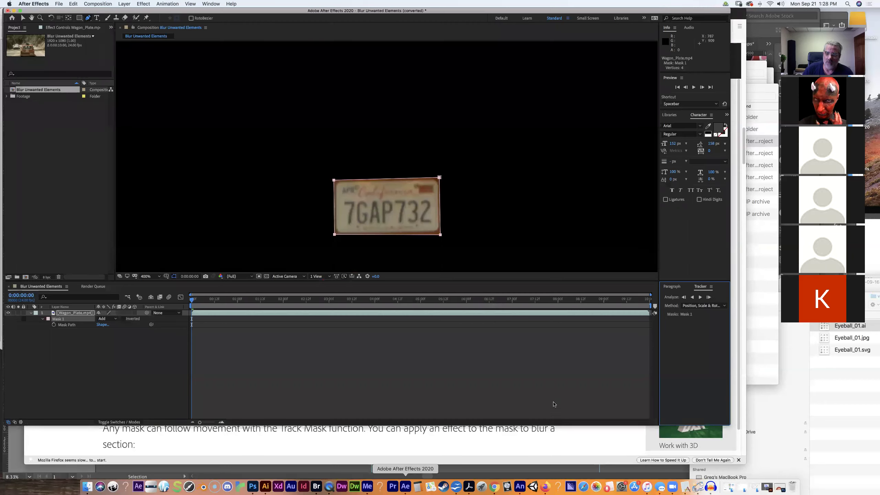
left_click(725, 306)
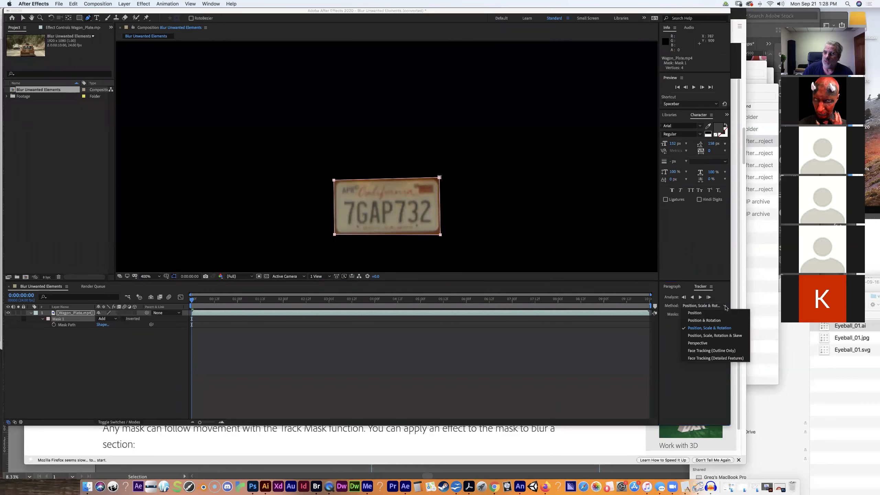
left_click(718, 329)
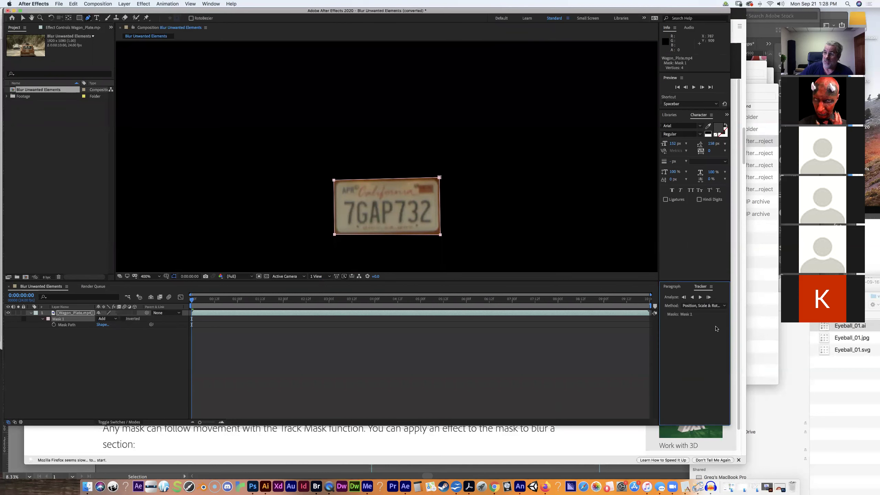
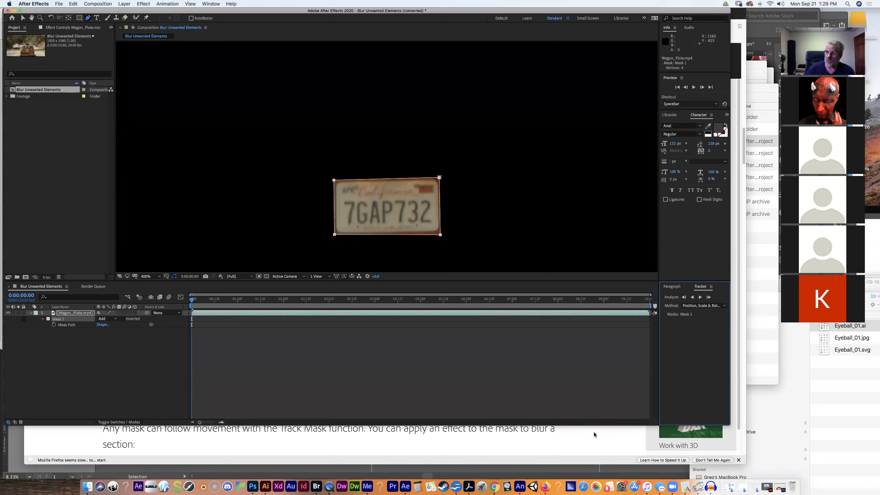
Return to the Firefox tutorial and watch the part about analyzing and correcting the mask track, pausing at 02:34 and again at 03:29.
left_click(547, 489)
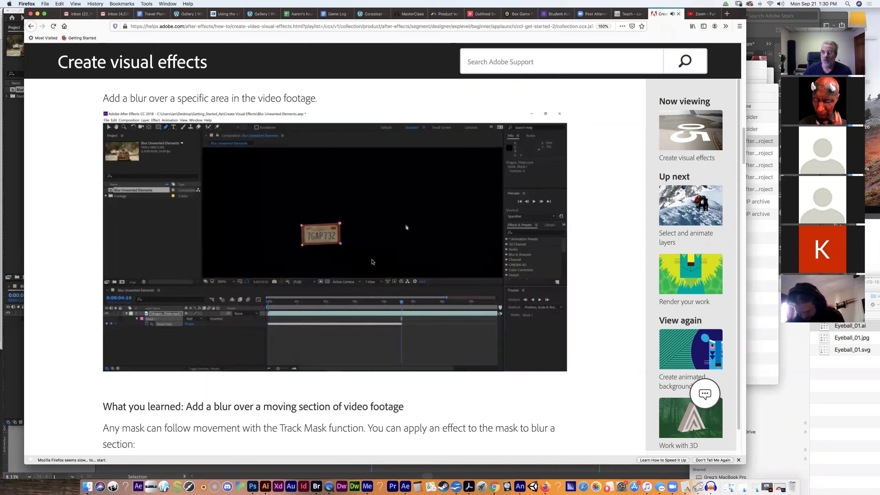
mouse_move(111, 359)
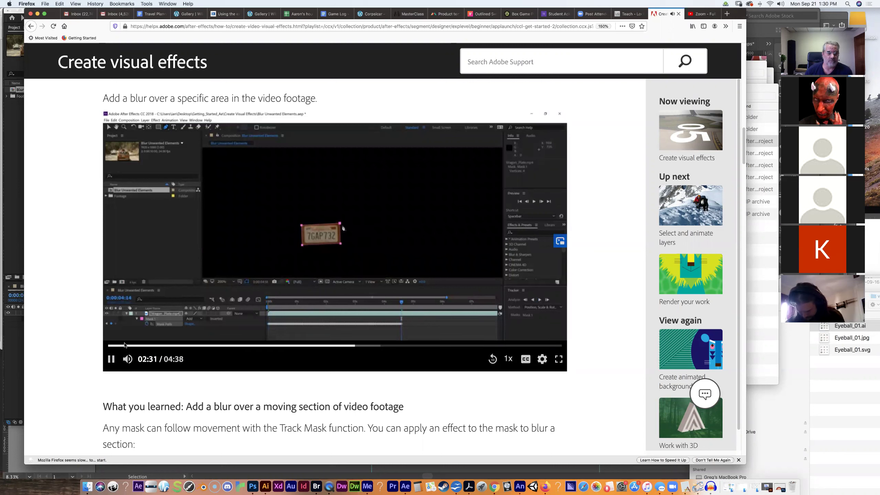
left_click(111, 359)
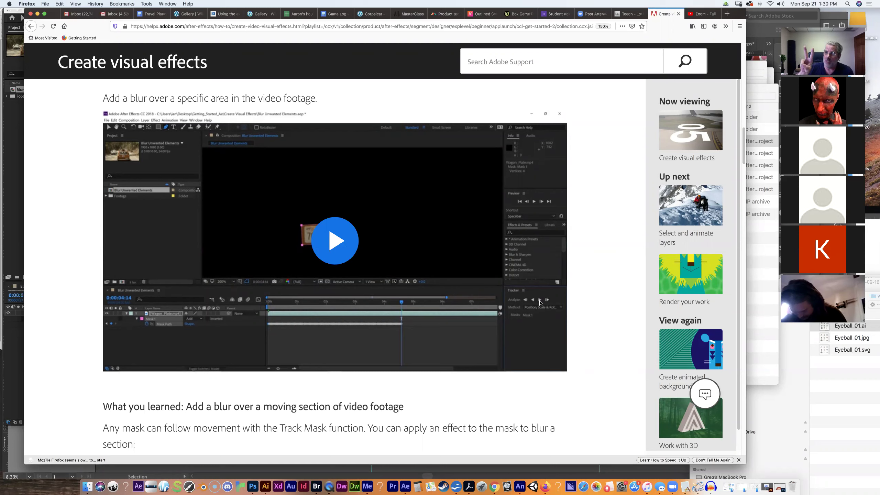
mouse_move(117, 124)
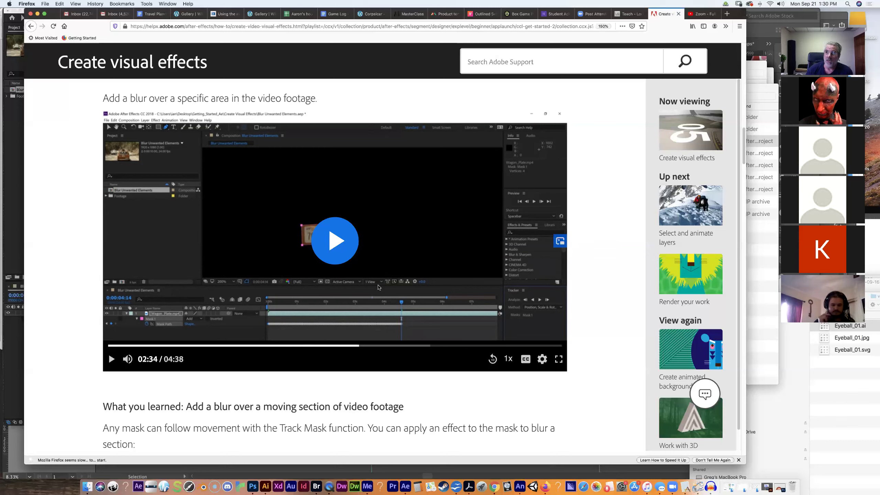
left_click(336, 243)
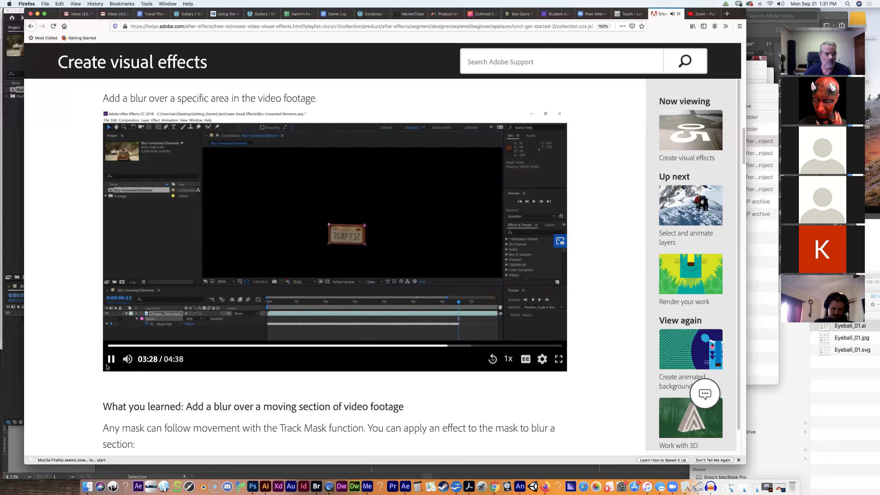
left_click(112, 360)
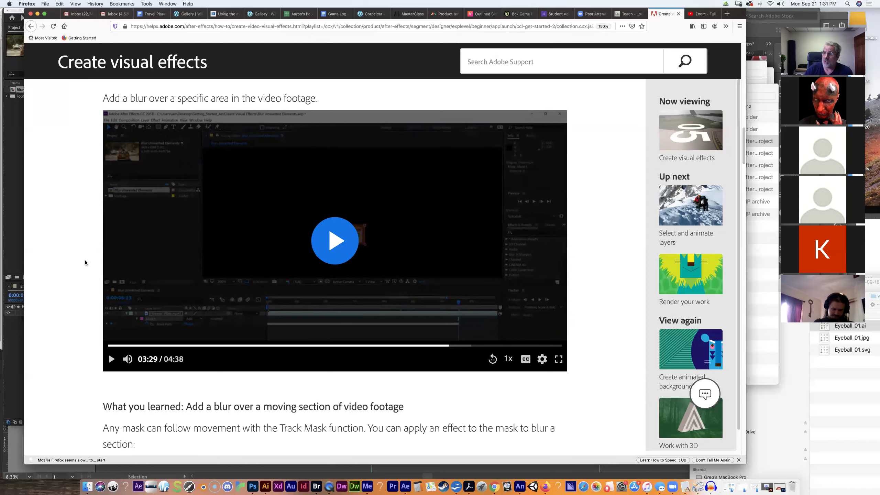
Back in After Effects, track Mask 1 forward from the first frame and stop the analysis at 0:00:05:16.
left_click(14, 334)
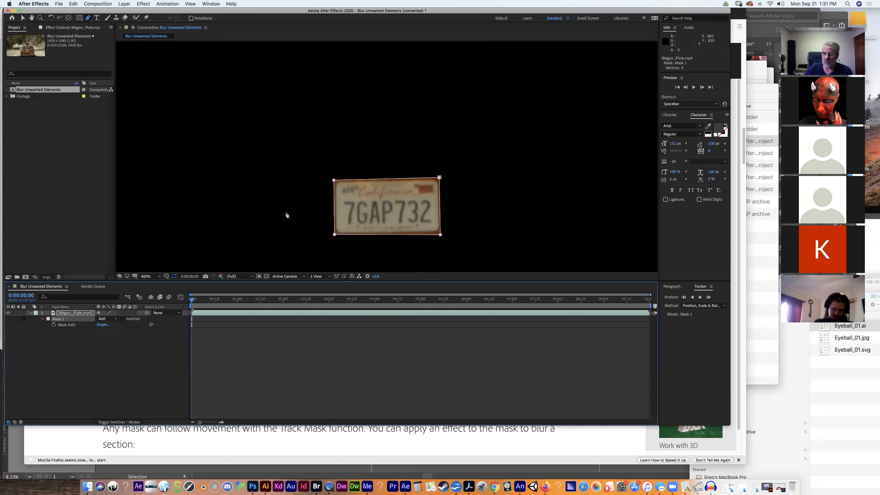
left_click(700, 298)
left_click(699, 297)
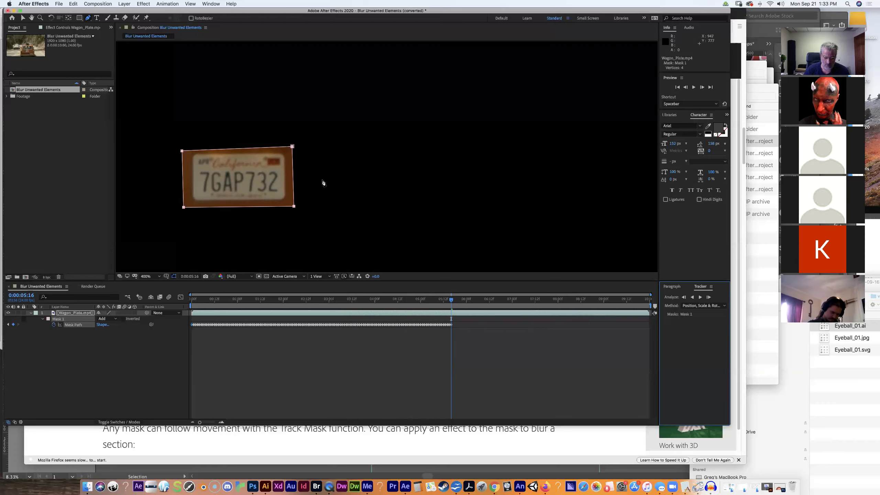
With the Selection tool, move all four mask corners slightly inward to fit the license plate more tightly at 0:00:05:16.
key("v")
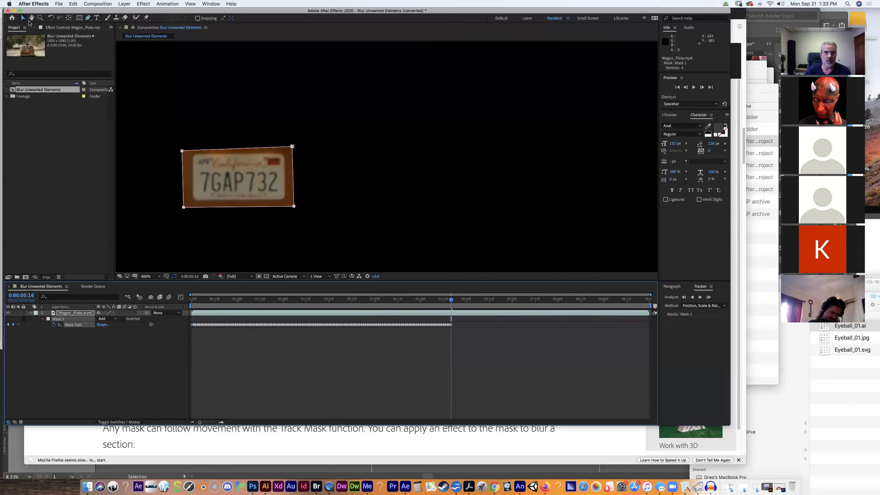
left_click(309, 161)
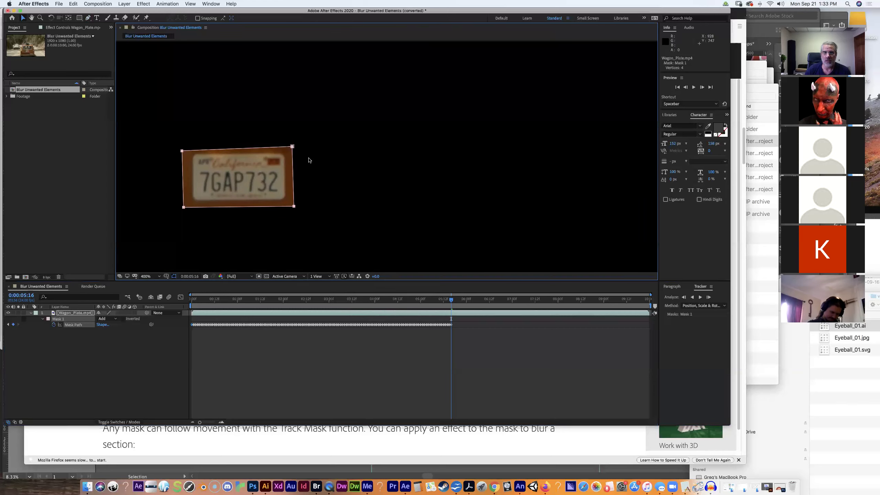
left_click(293, 147)
left_click_drag(292, 147, 287, 148)
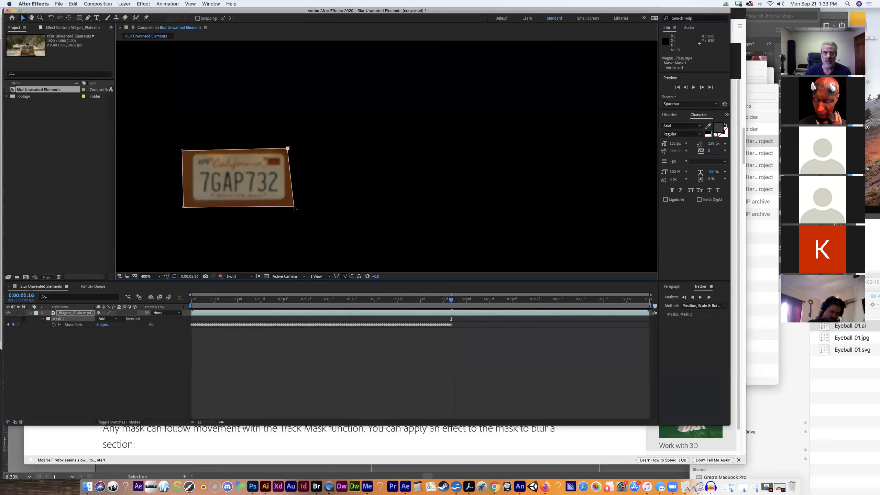
left_click_drag(294, 207, 290, 204)
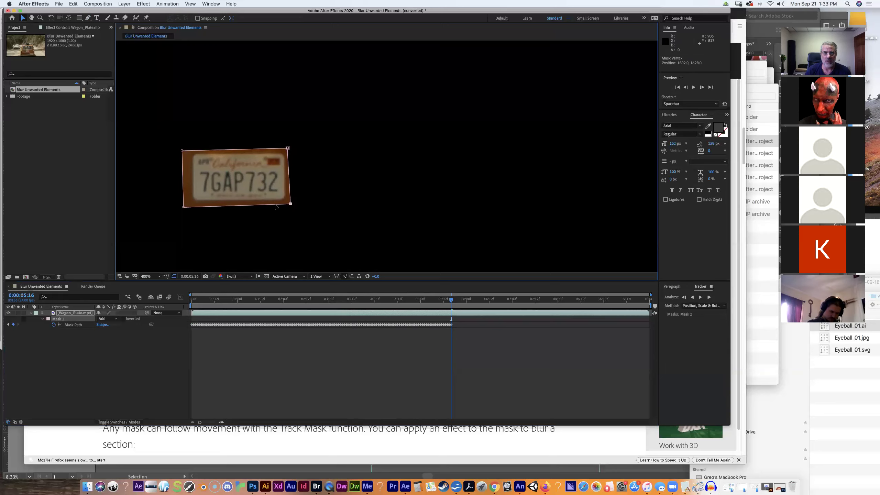
left_click_drag(184, 207, 188, 205)
left_click_drag(182, 151, 187, 150)
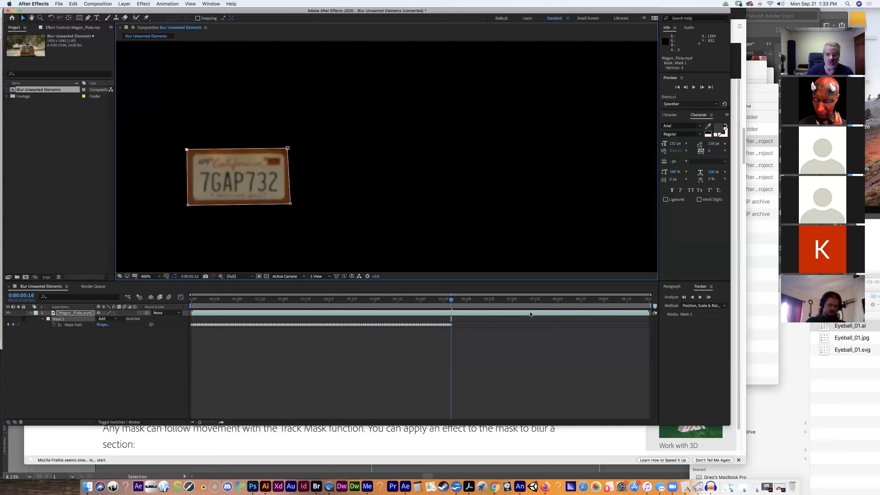
Step repeatedly between frames 0:00:05:15 and 0:00:05:16 to compare the mask's fit around the plate before and after the correction.
key("Page_Up")
key("Page_Down")
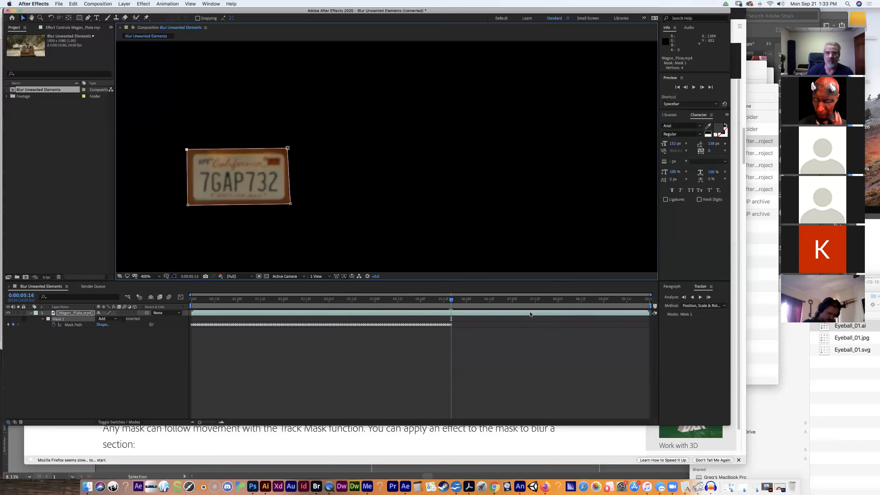
key("Page_Up")
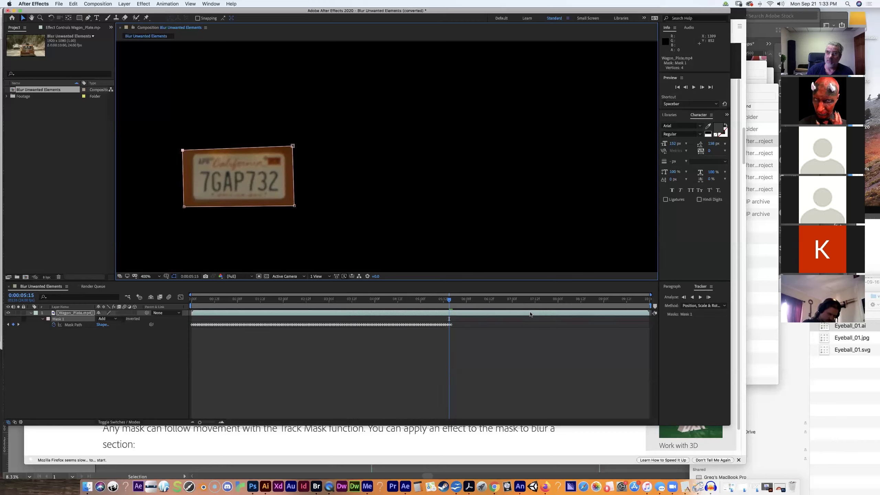
key("Page_Down")
key("Page_Up")
key("Page_Down")
key("Page_Up")
key("Page_Down")
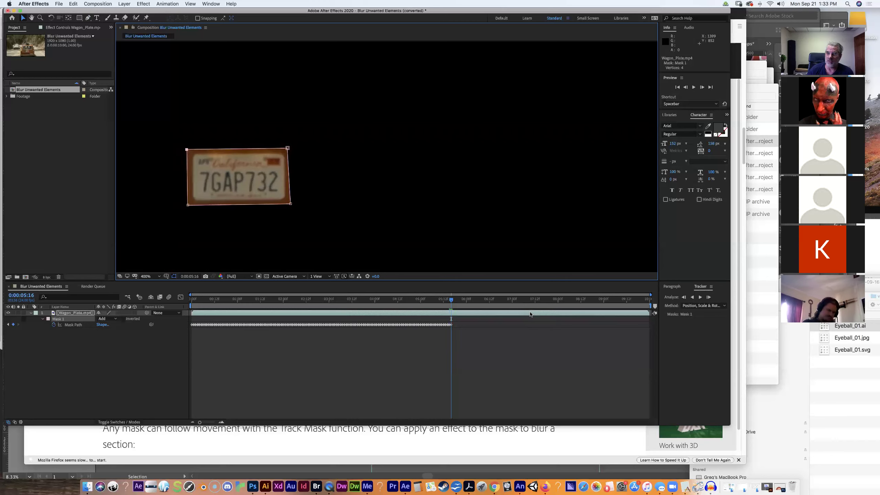
Resume tracking the mask forward from 0:00:05:16 and stop the analysis at 0:00:06:01.
left_click(700, 297)
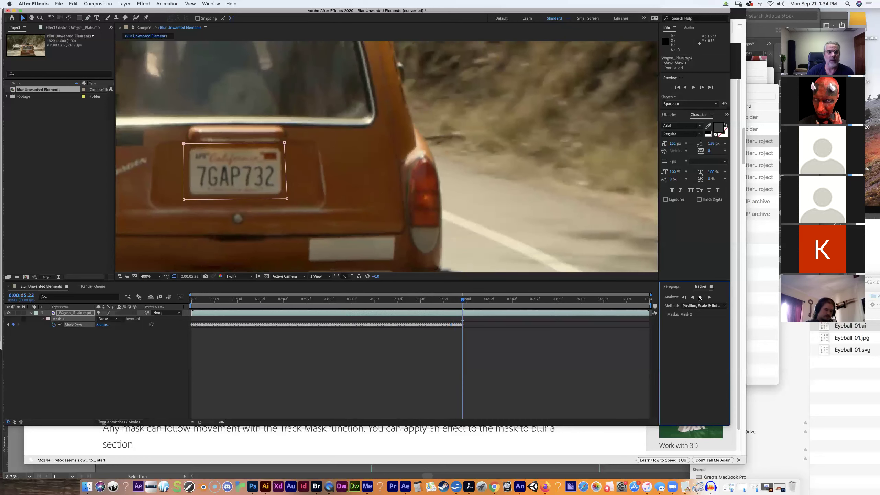
left_click(698, 298)
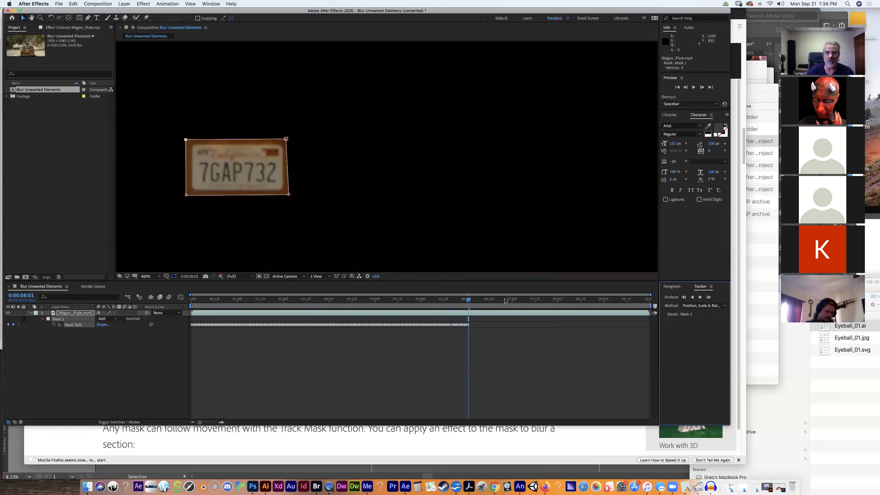
Step frame by frame back to about 0:00:05:20 and forward to 0:00:06:01 to check the newly tracked mask against the plate.
left_click(468, 301)
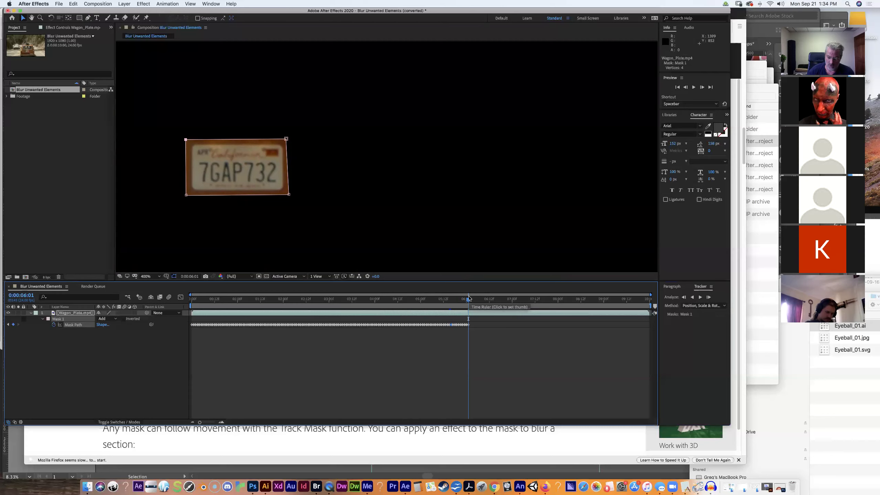
key("Page_Up")
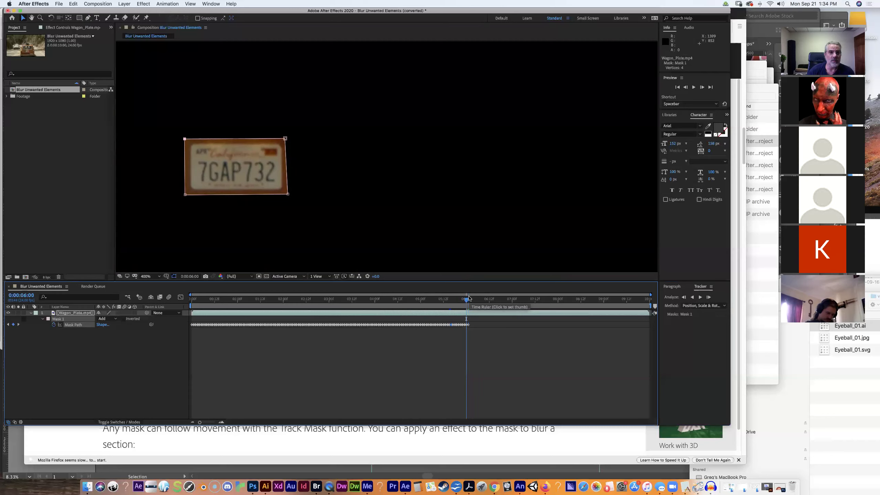
key("Page_Up")
key("Page_Up")
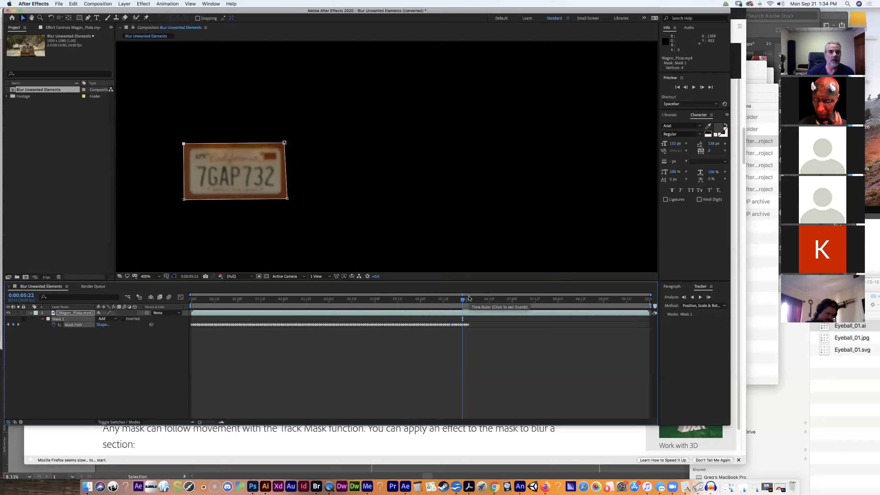
key("Page_Up")
key("Page_Up")
key("Page_Up")
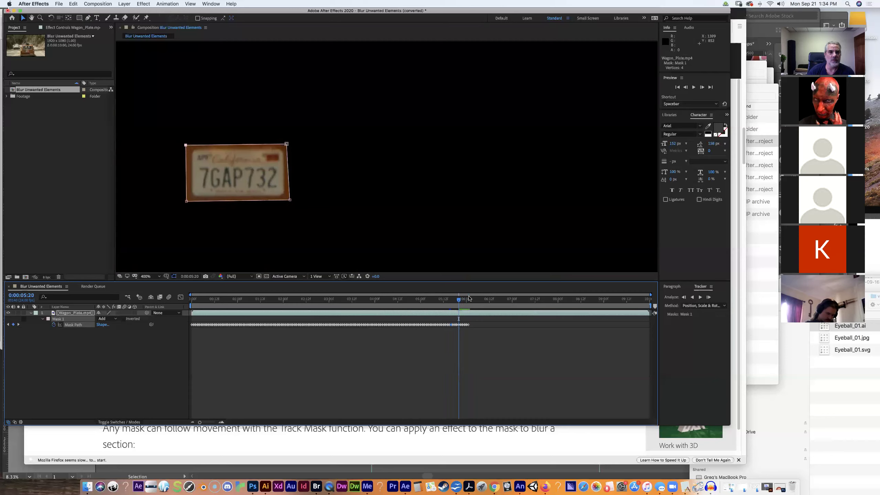
key("Page_Down")
key("Page_Down")
key("Page_Down")
key("Page_Down")
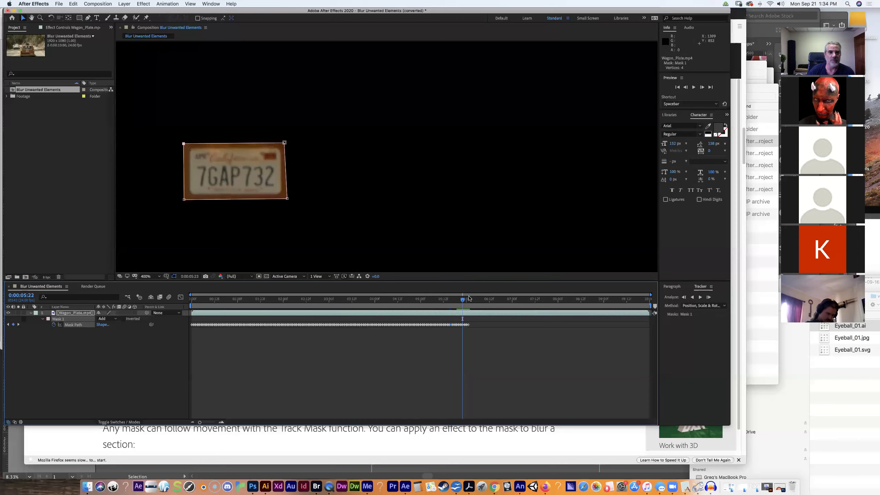
key("Page_Down")
key("Page_Down")
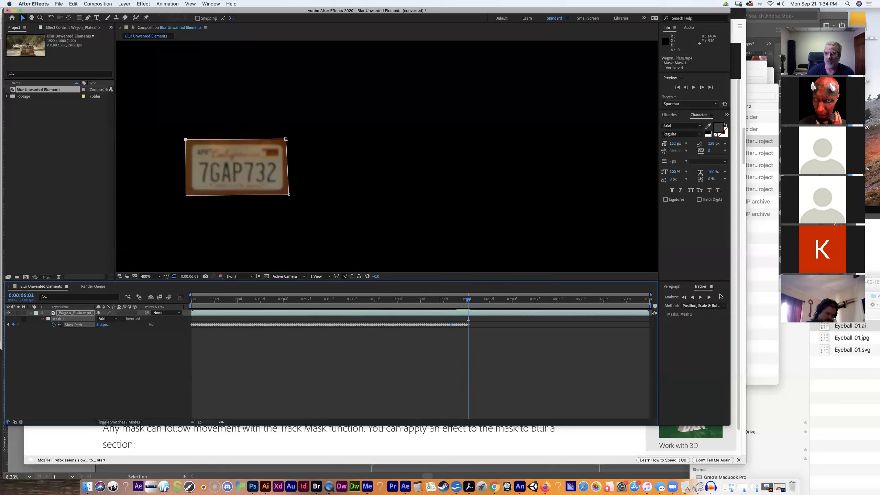
Resume tracking the mask forward to 0:00:06:10, then tighten its two upper corners and lower-left corner around the license plate.
left_click(699, 297)
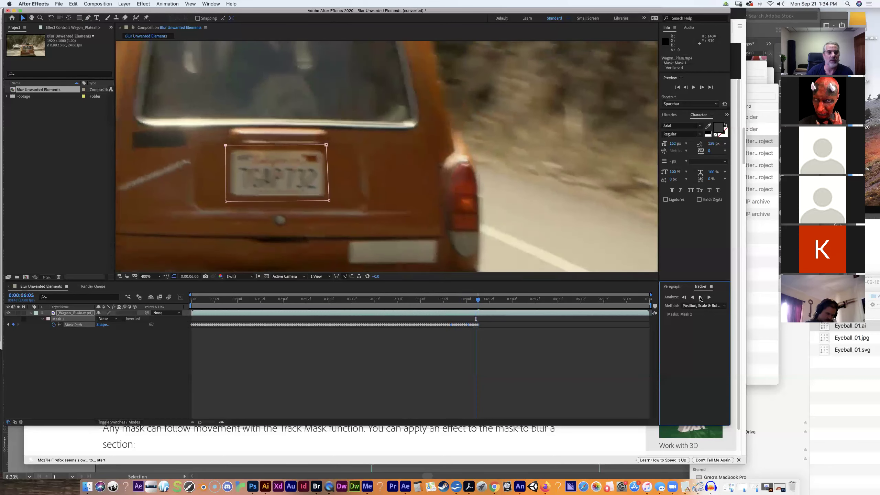
left_click(701, 298)
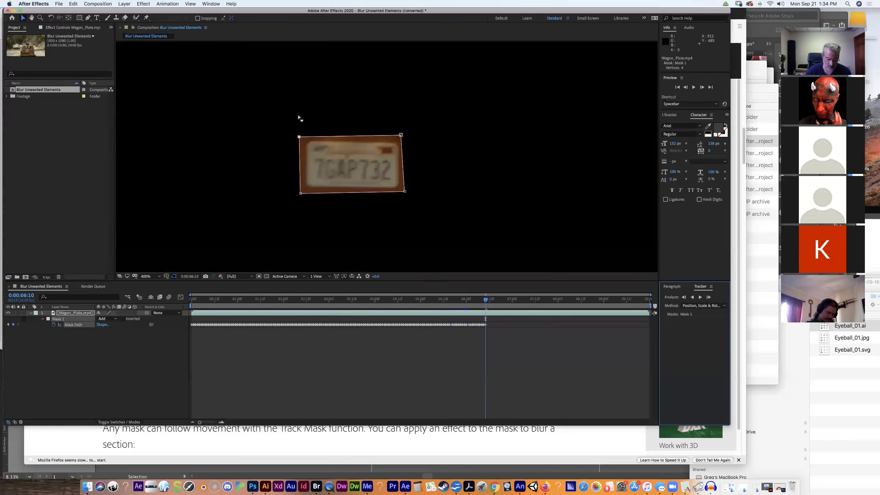
left_click(400, 135)
left_click_drag(401, 135, 403, 138)
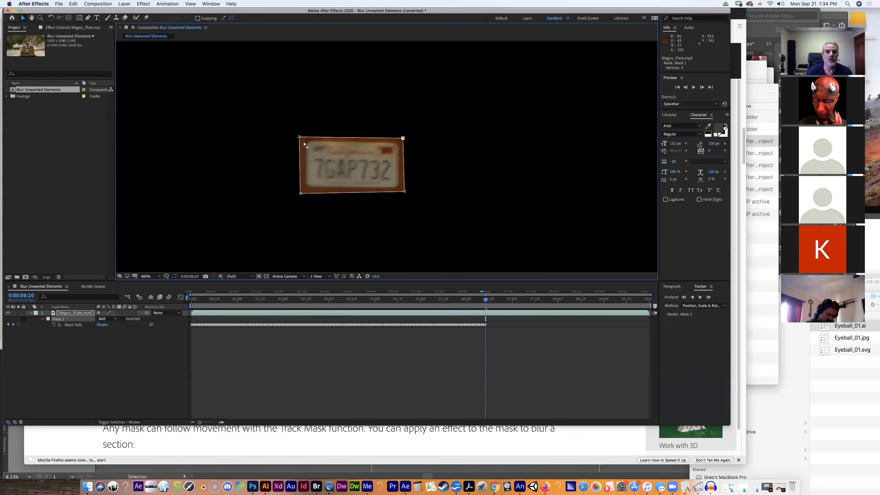
left_click_drag(300, 137, 302, 137)
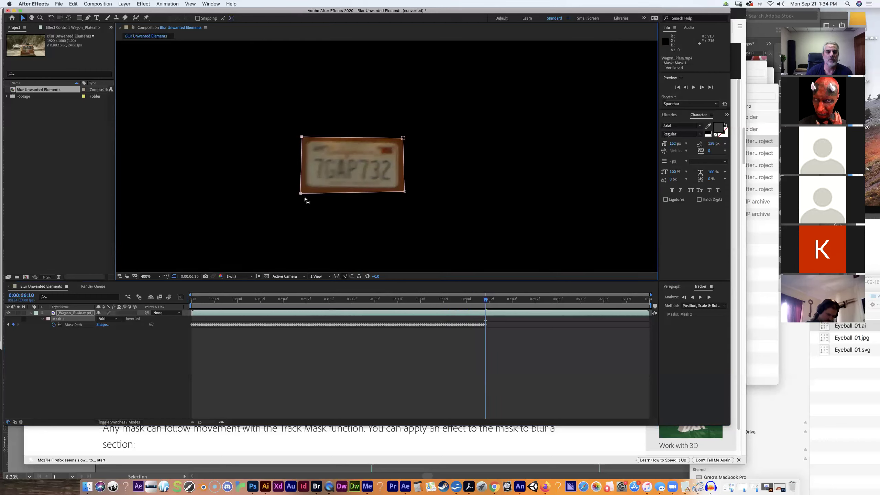
left_click_drag(302, 195, 302, 192)
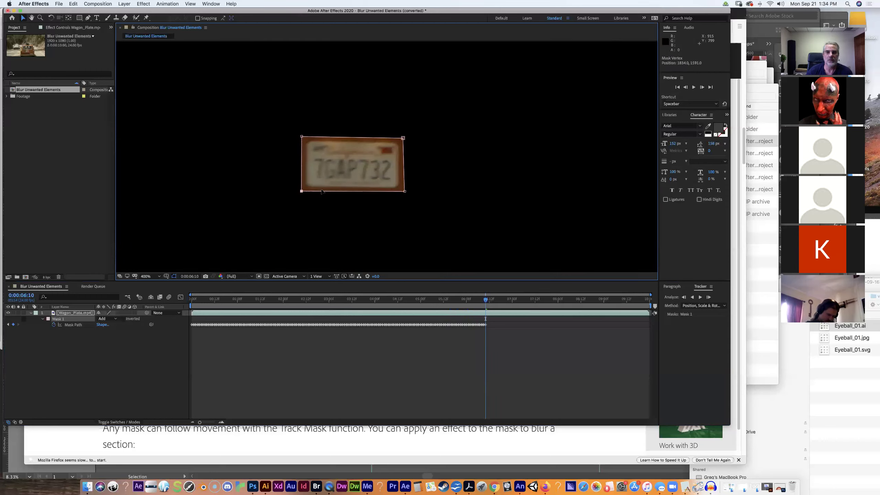
Track the mask forward from 0:00:06:10, pausing at 0:00:08:15 to check the fit, and continue to the clip's end.
left_click(700, 297)
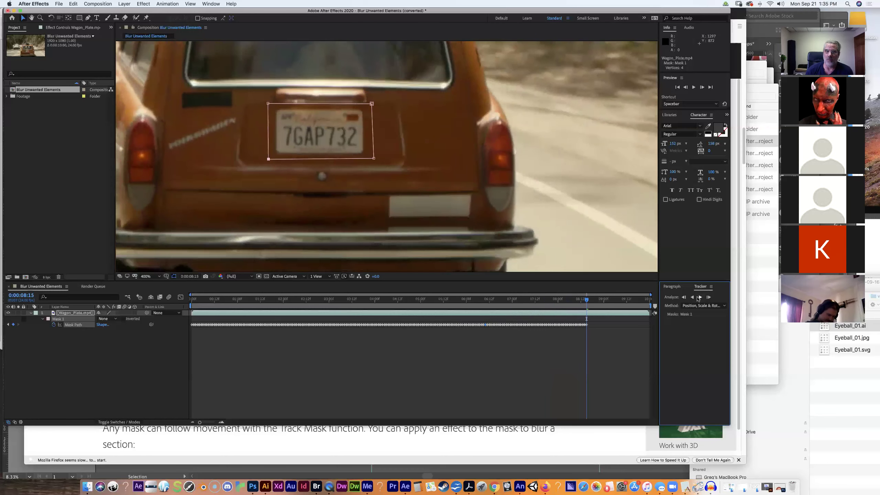
left_click(698, 298)
mouse_move(589, 303)
left_mouse_down()
mouse_move(578, 302)
mouse_move(585, 303)
left_mouse_up()
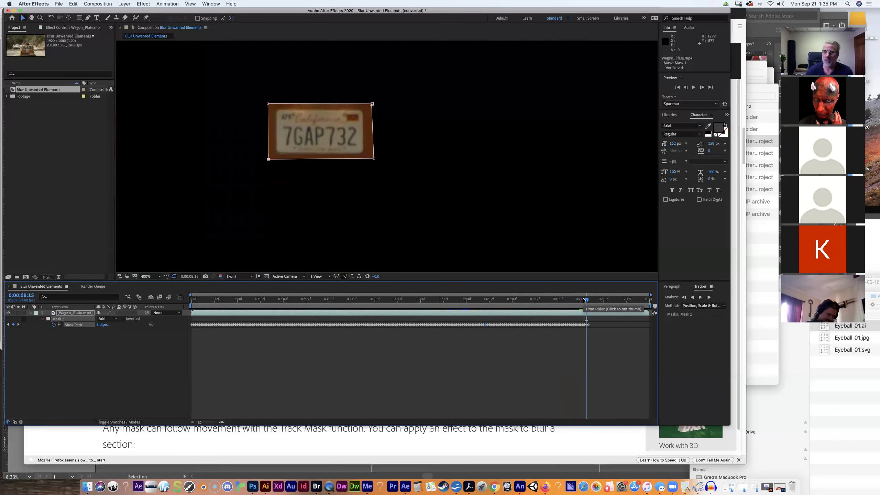
left_click(701, 297)
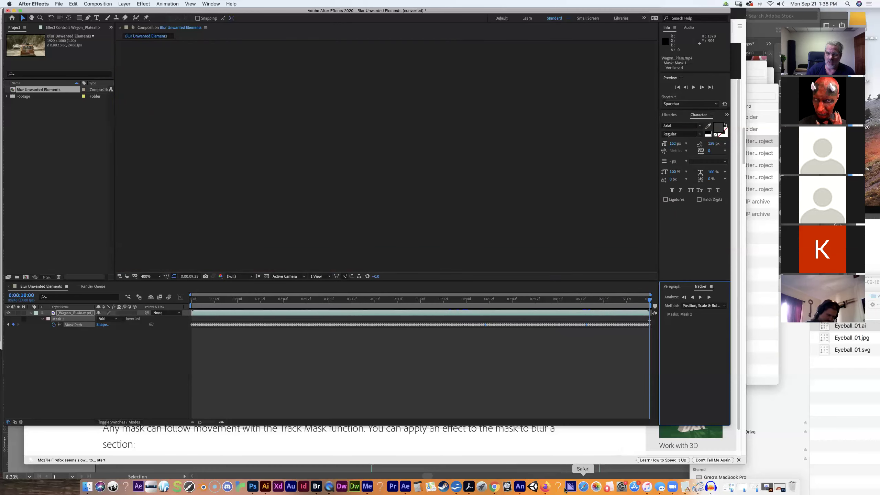
Switch to Firefox and play the Adobe blur tutorial video up to 3:41.
left_click(545, 487)
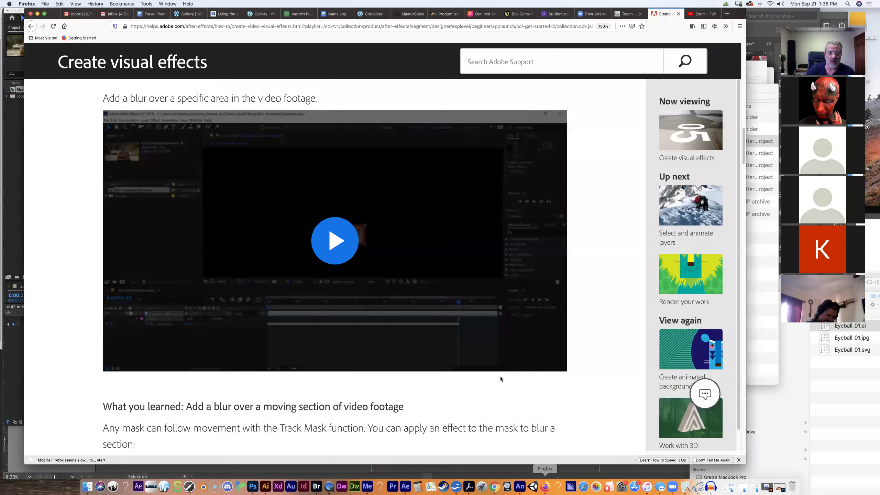
left_click(341, 247)
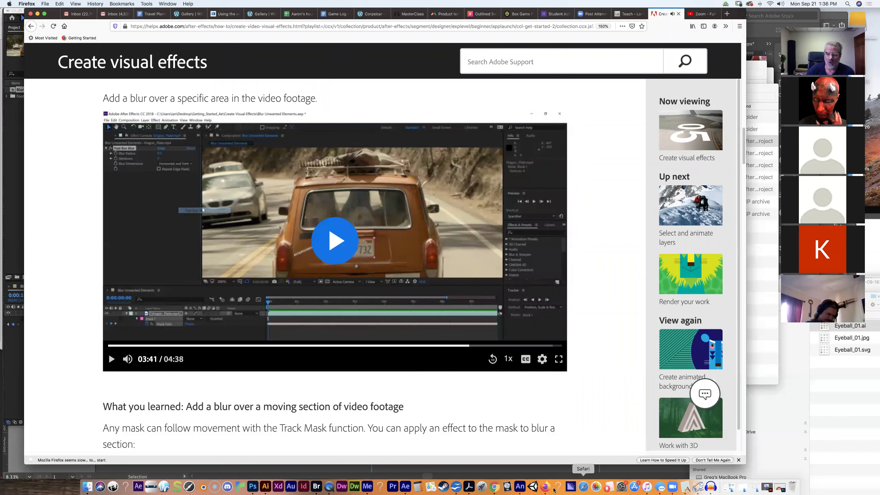
Switch to After Effects and scrub back through the tracked mask to the start of the composition at 0:00:00:00.
left_click(405, 486)
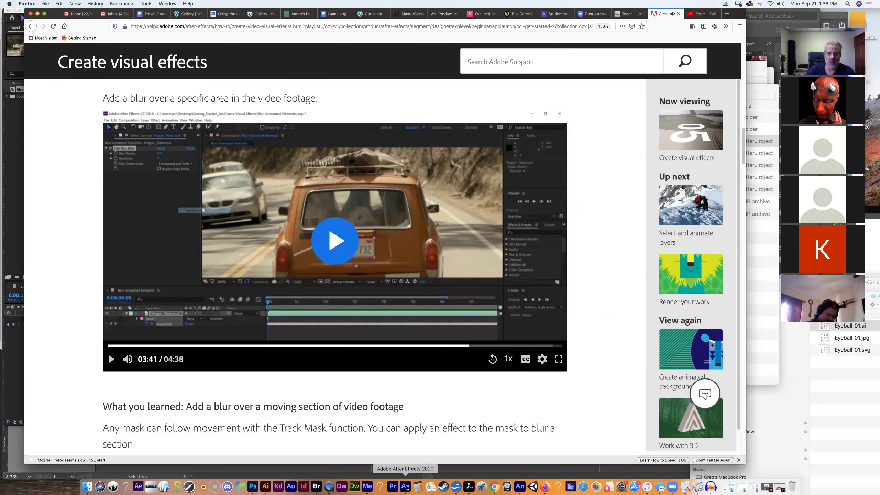
left_click_drag(631, 300, 342, 318)
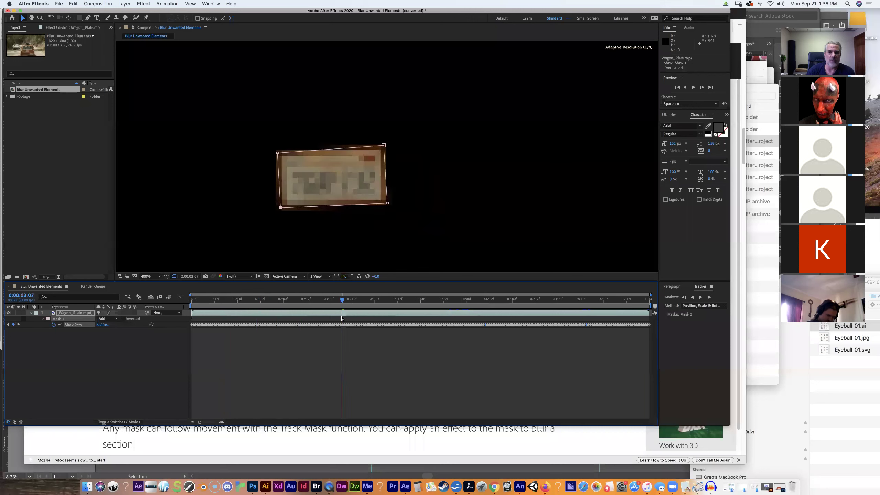
left_click(343, 300)
left_click_drag(292, 299, 148, 283)
left_click_drag(276, 302, 203, 313)
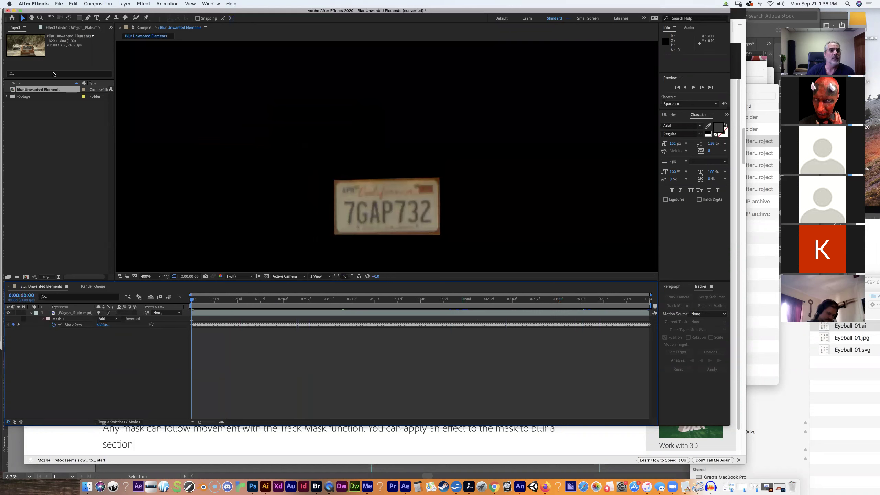
Apply the Fast Box Blur effect to the Wagon_Plate.mp4 layer.
left_click(142, 4)
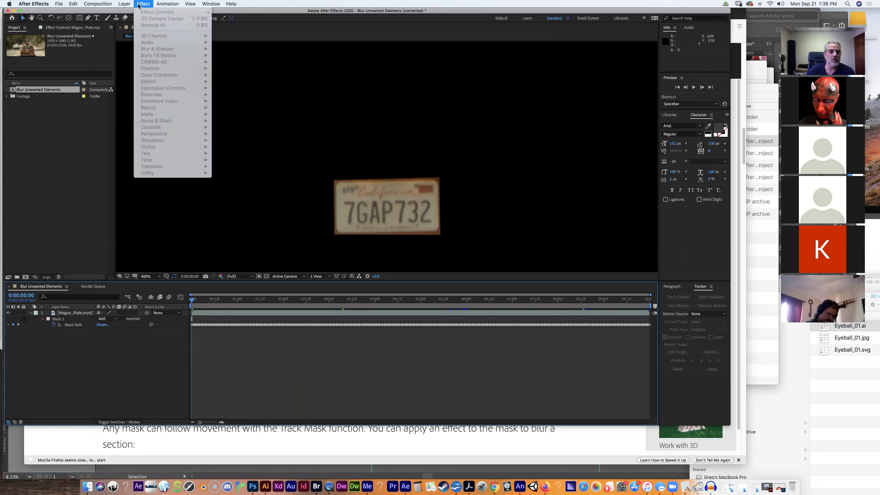
left_click(74, 317)
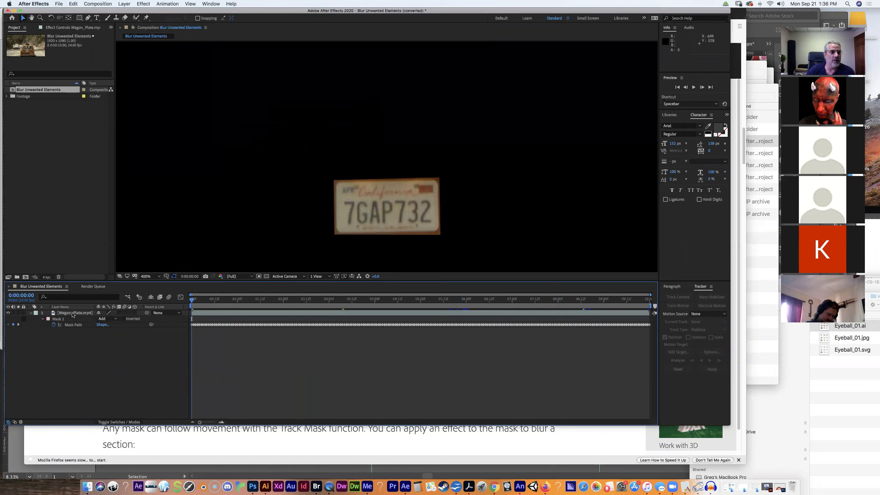
left_click(74, 314)
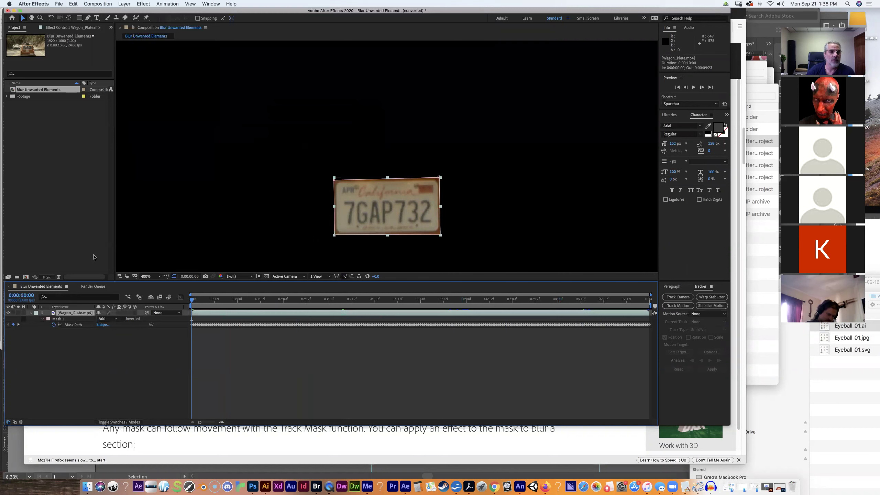
left_click(142, 3)
mouse_move(157, 52)
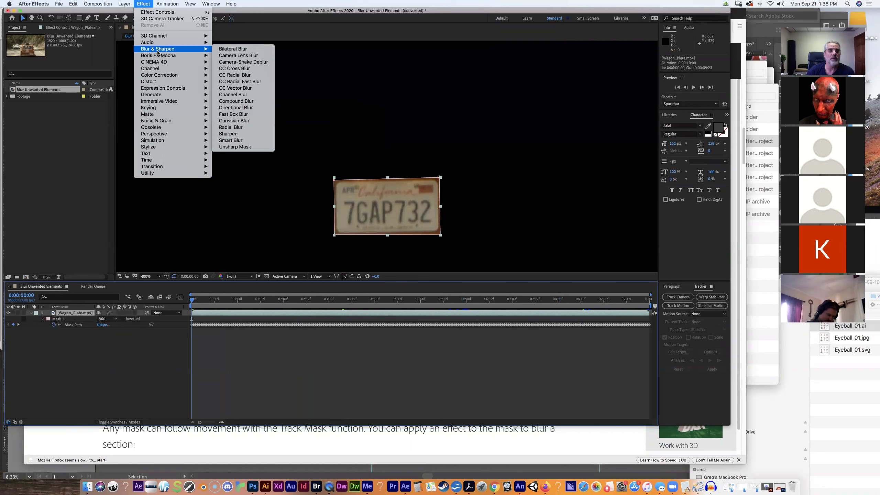
left_click(245, 115)
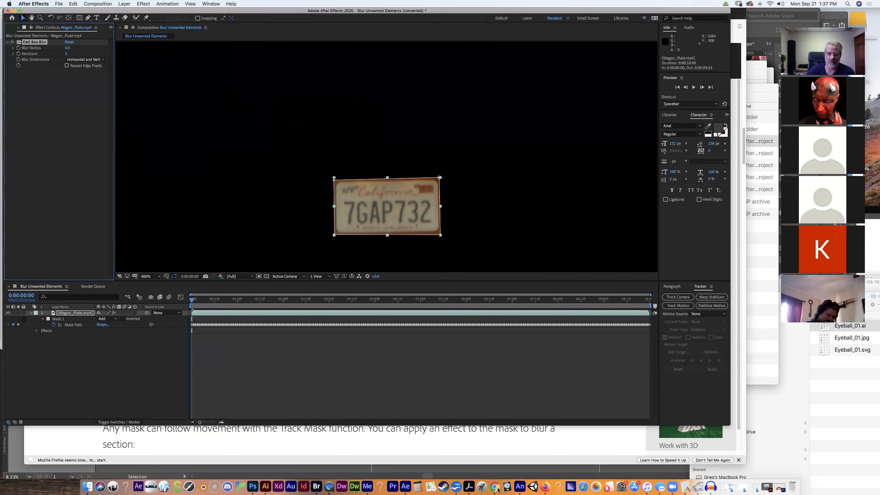
Switch to Firefox and play the tutorial's blur settings section up to 3:51.
left_click(546, 487)
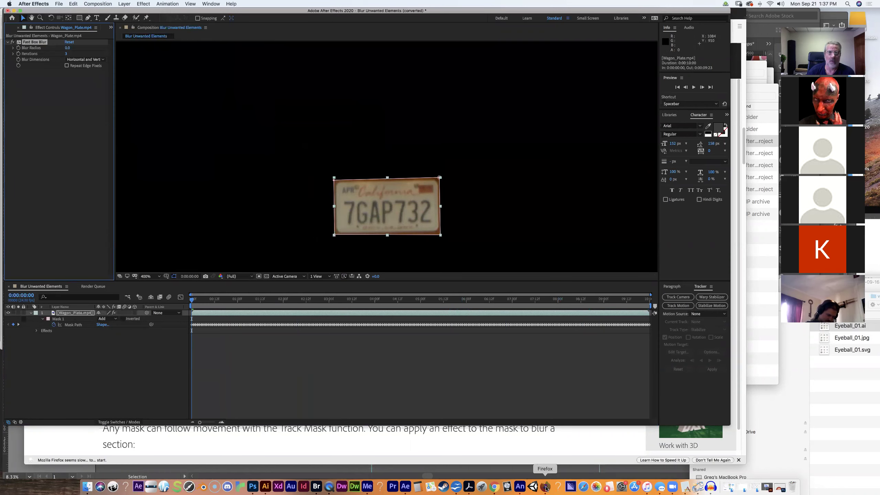
left_click(329, 258)
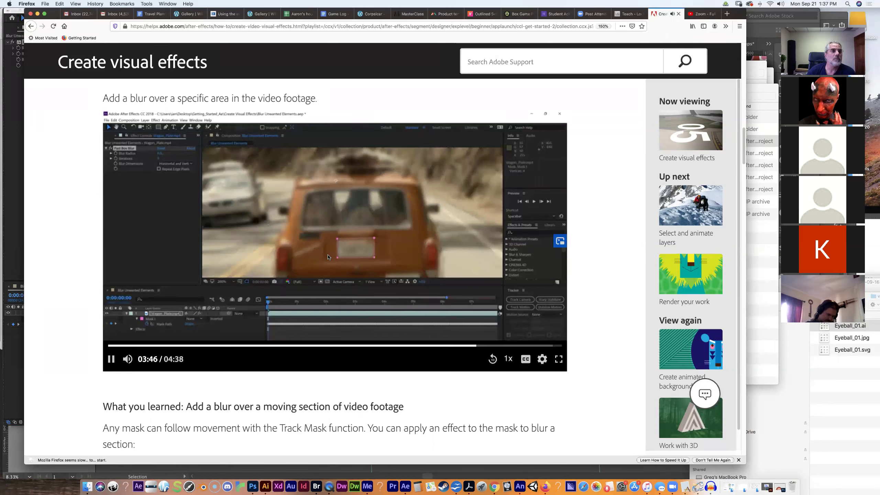
left_click(111, 359)
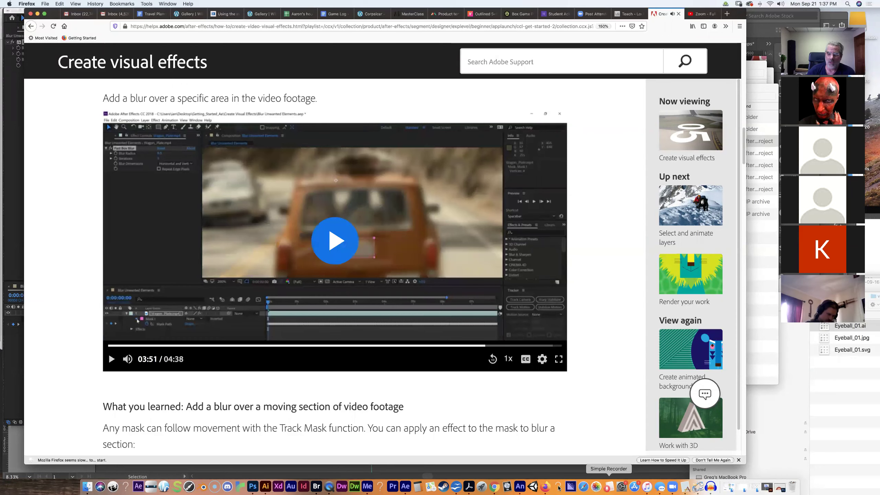
Switch to After Effects, set the Fast Box Blur's Blur Radius to 9, and collapse Mask 1's properties.
left_click(406, 486)
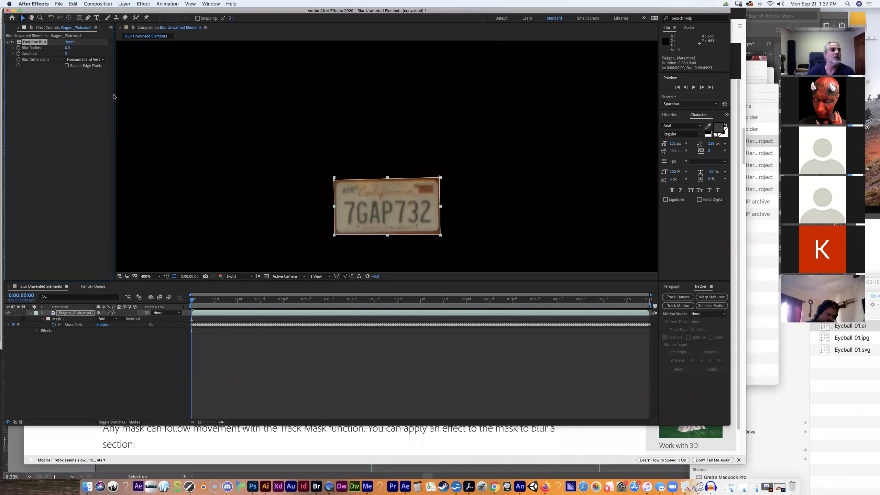
left_click_drag(69, 49, 72, 48)
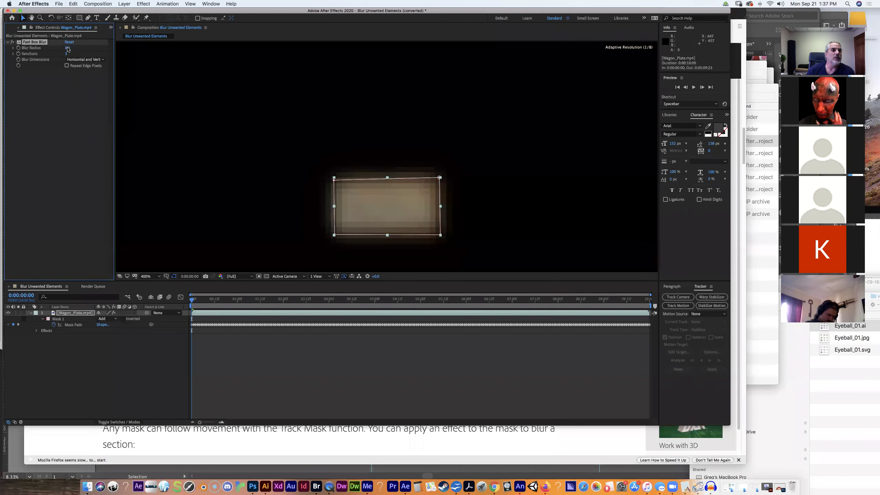
left_click(68, 49)
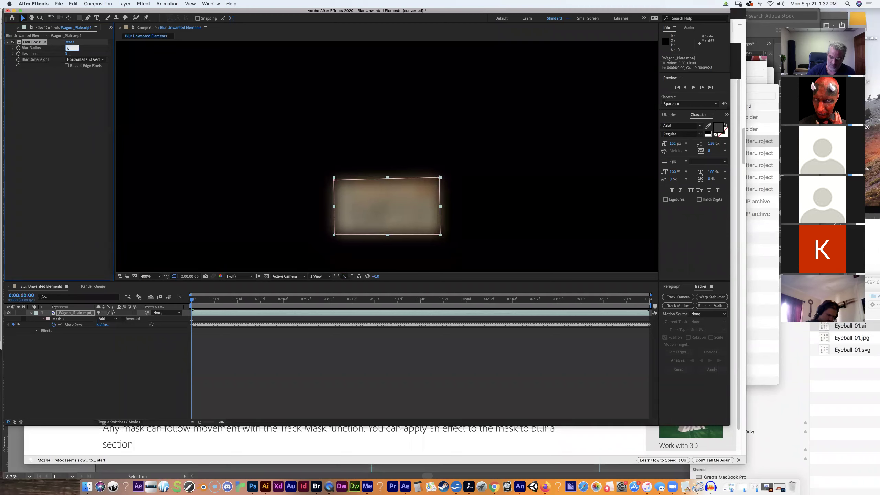
key("Return")
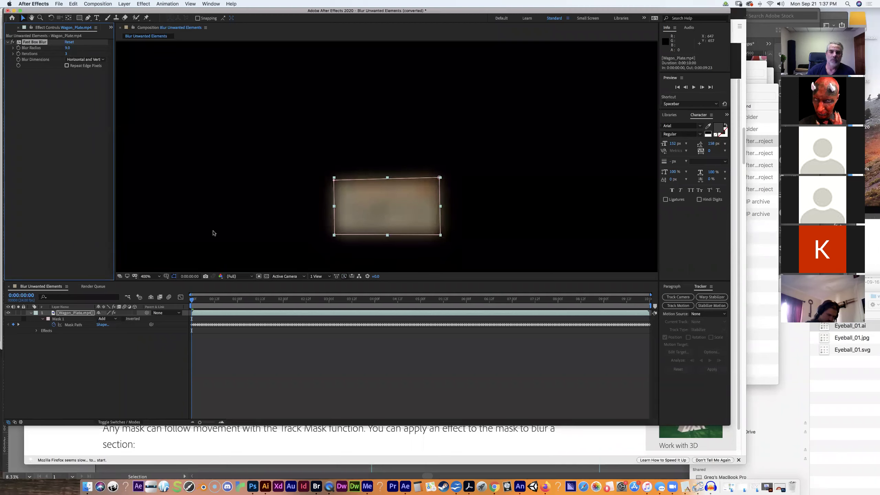
left_click(43, 320)
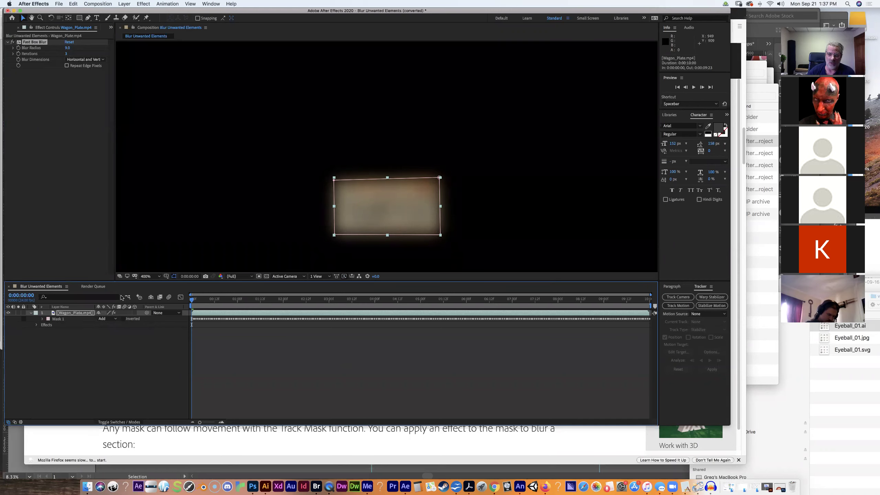
Switch to Firefox and play the tutorial's mask properties section up to 3:55.
left_click(545, 486)
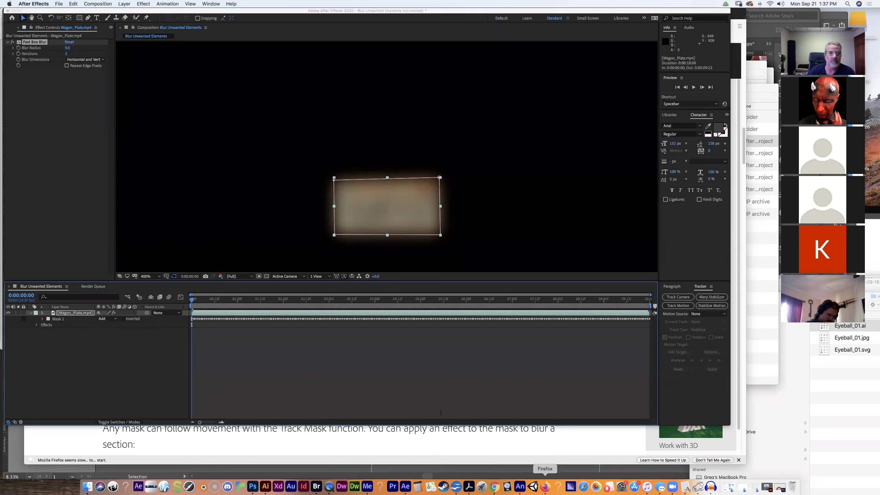
left_click(330, 255)
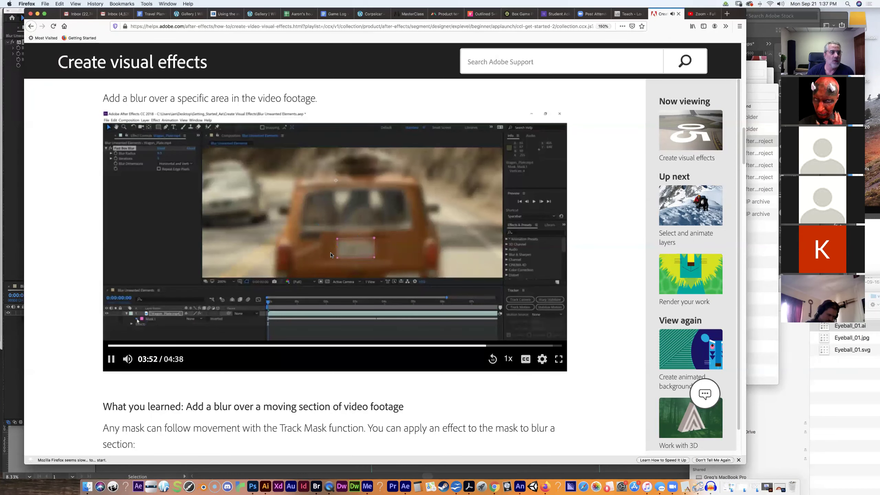
left_click(110, 360)
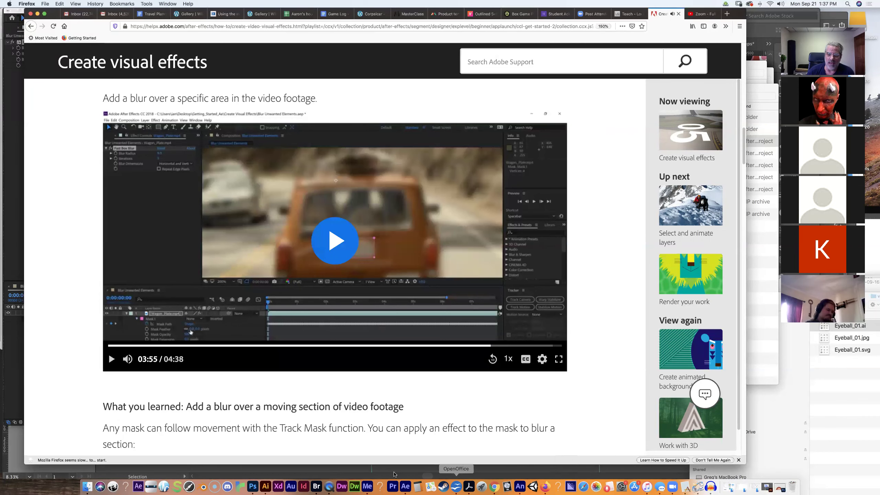
Switch to After Effects and expand Mask 1 to show its feather, opacity and expansion properties.
left_click(406, 484)
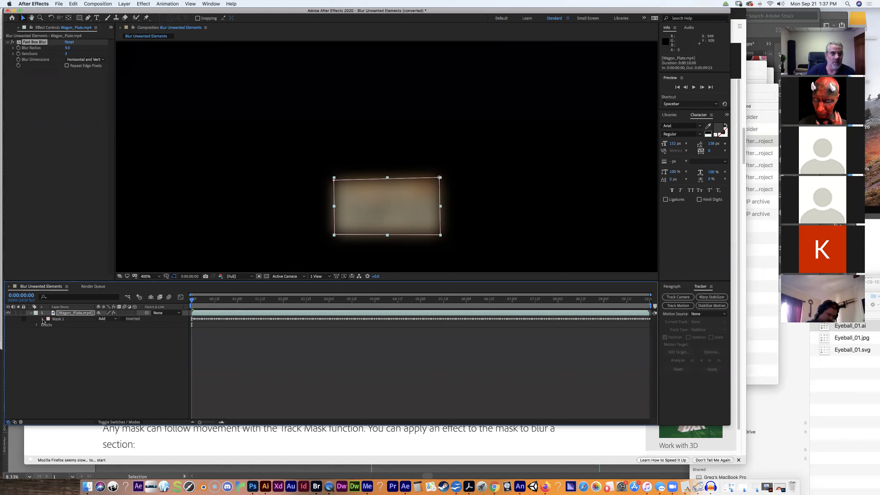
left_click(43, 319)
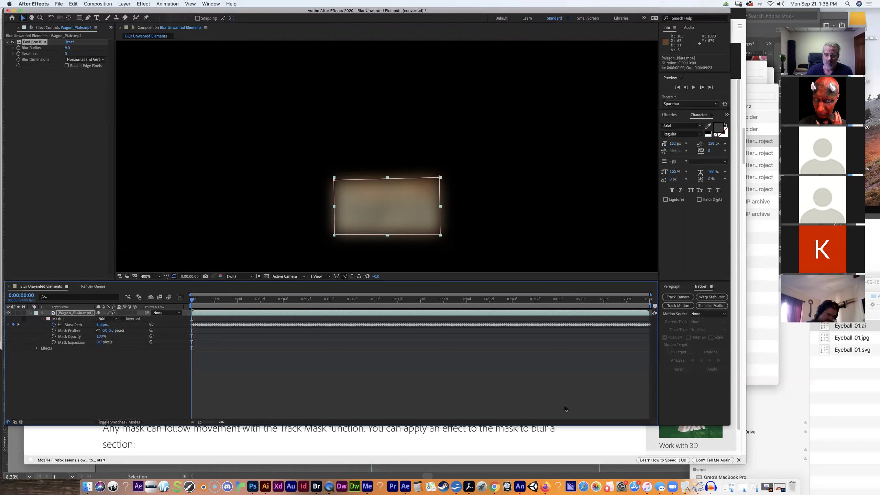
Switch to Firefox and play the tutorial's Mask Feather section from 3:55 to 4:00.
left_click(545, 487)
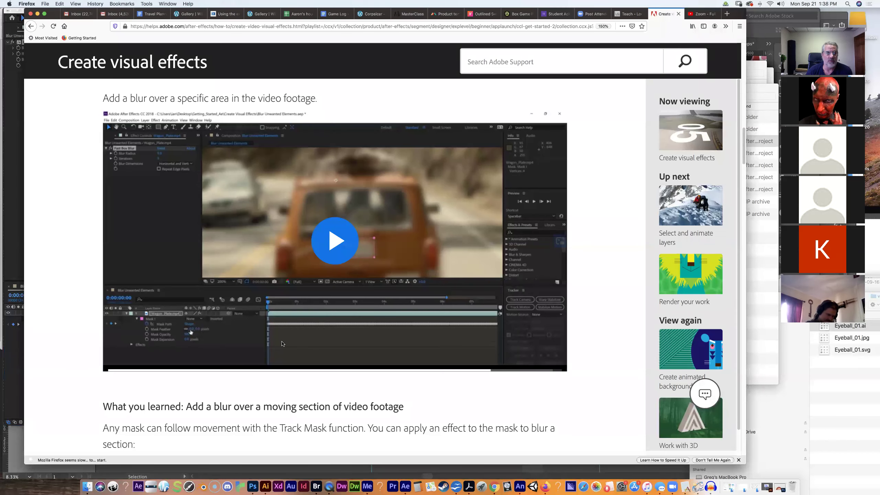
mouse_move(112, 361)
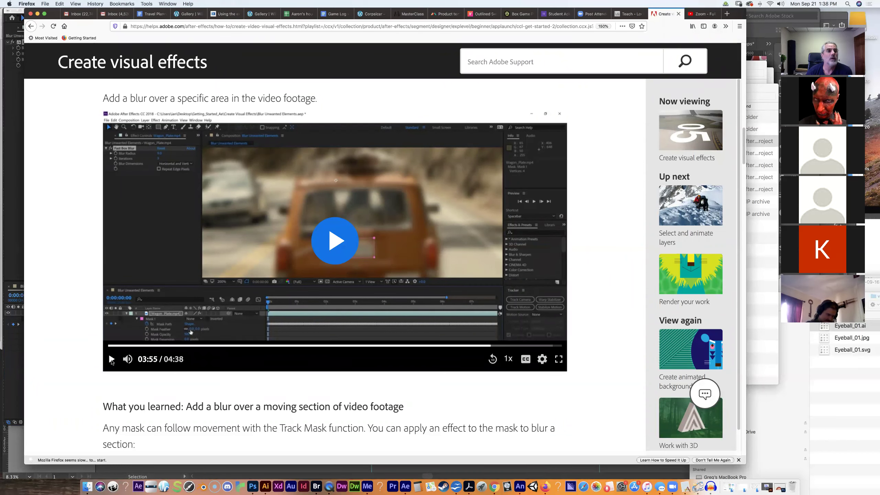
left_click(112, 360)
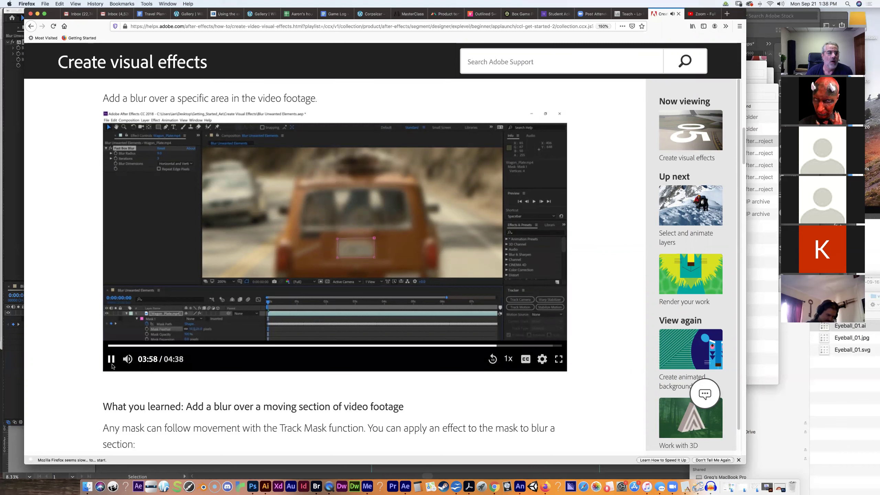
left_click(111, 359)
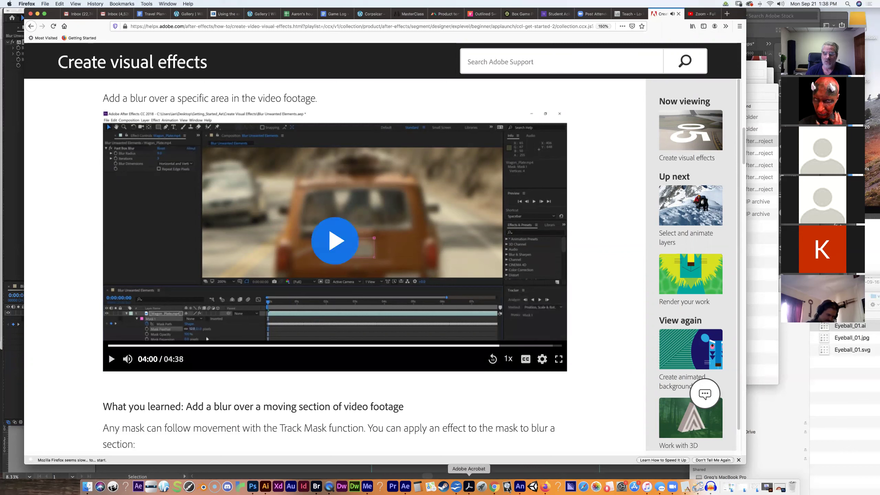
Switch to After Effects and set Mask 1's Mask Feather to 12 pixels.
left_click(406, 487)
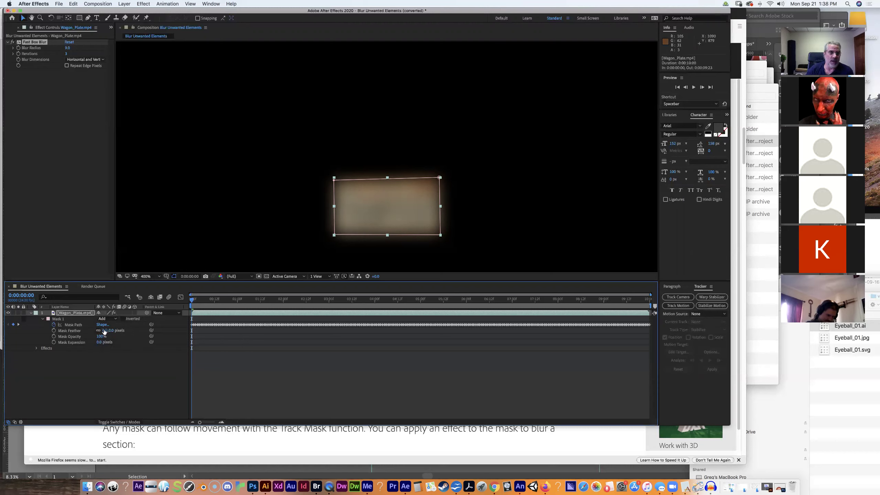
left_click_drag(108, 330, 184, 305)
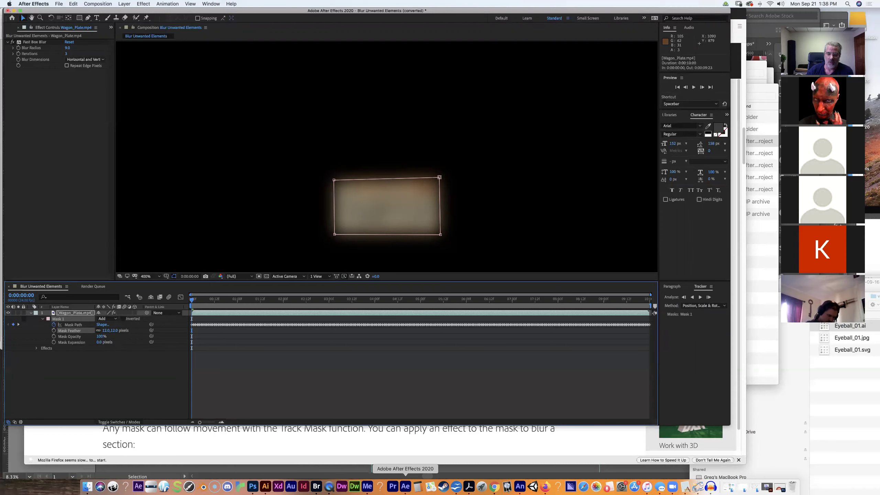
Switch to Firefox and play the tutorial from 4:00 to 4:09.
left_click(419, 441)
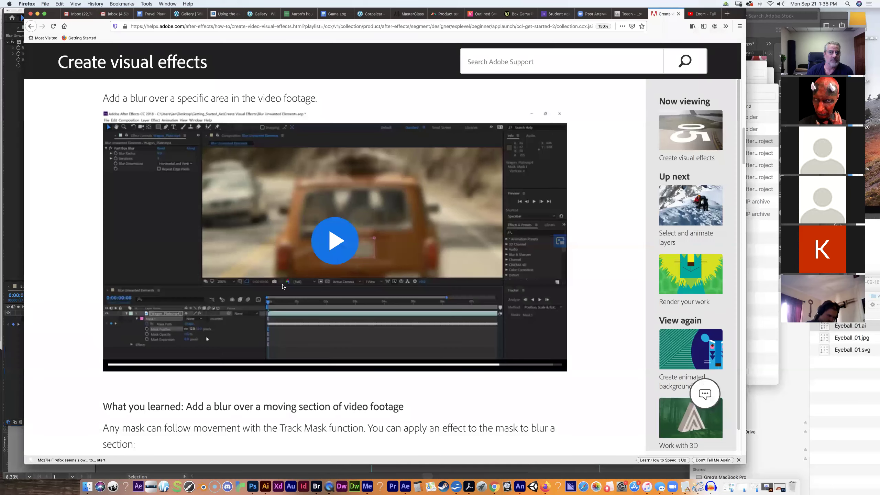
left_click(337, 252)
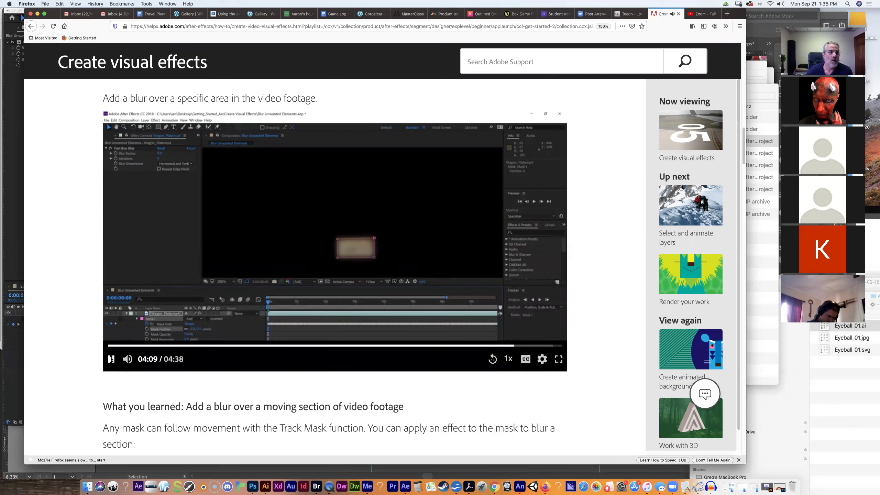
left_click(111, 359)
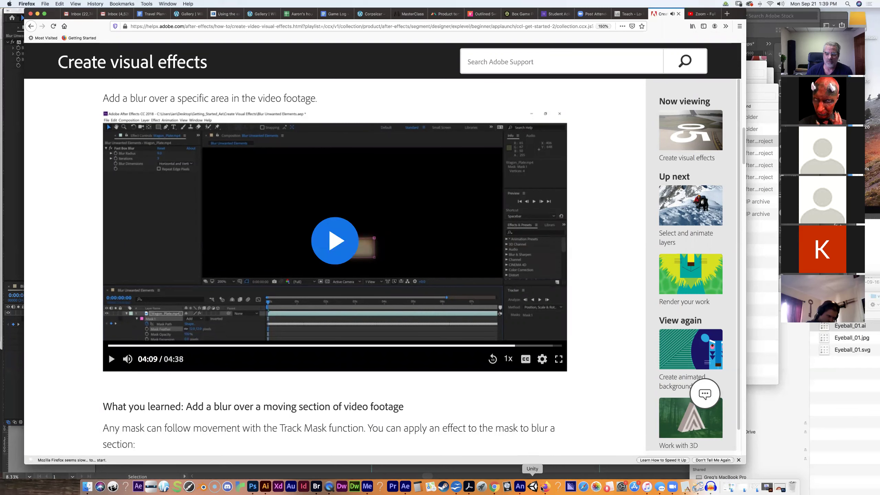
Switch to After Effects, try the None mode on Mask 1, and return the mask to Add.
left_click(405, 486)
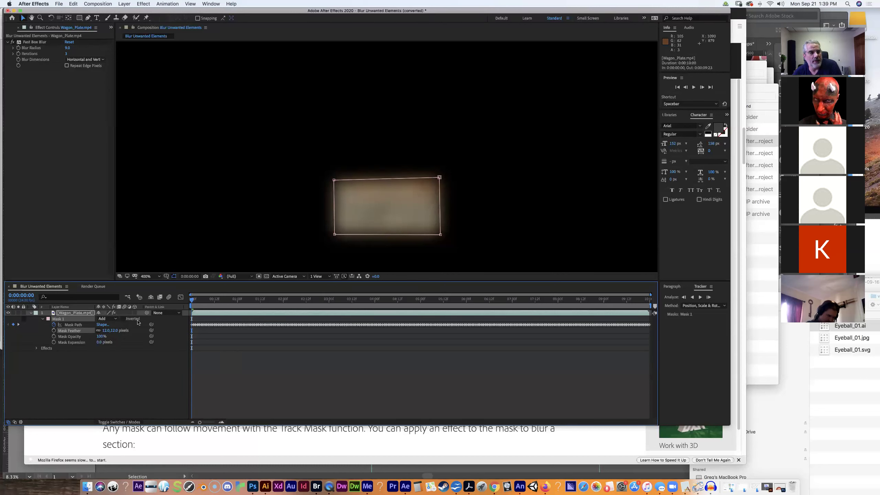
left_click(116, 319)
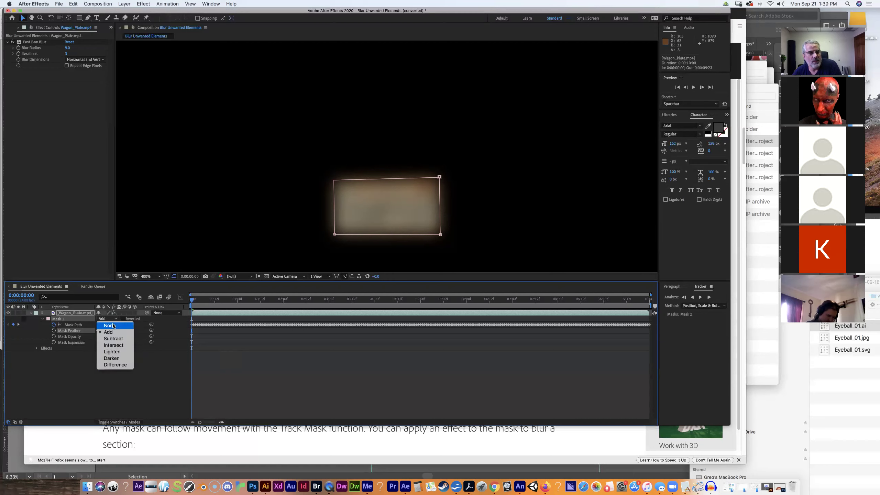
left_click(112, 326)
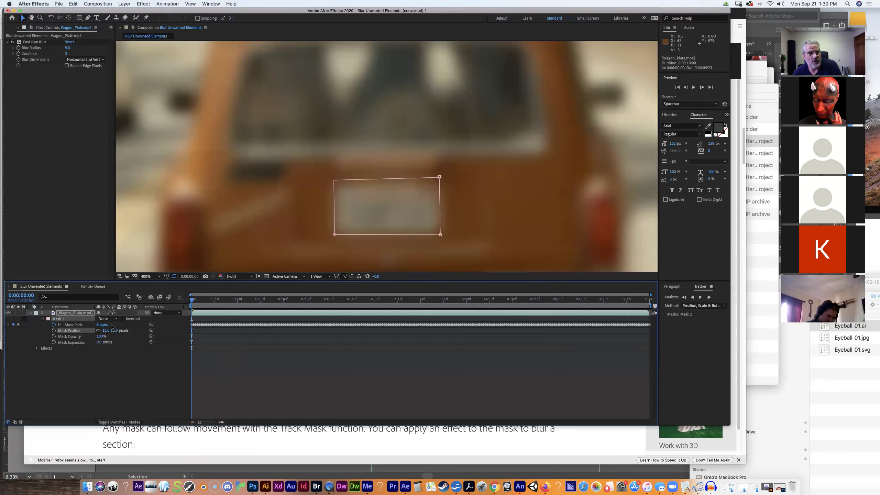
left_click(115, 319)
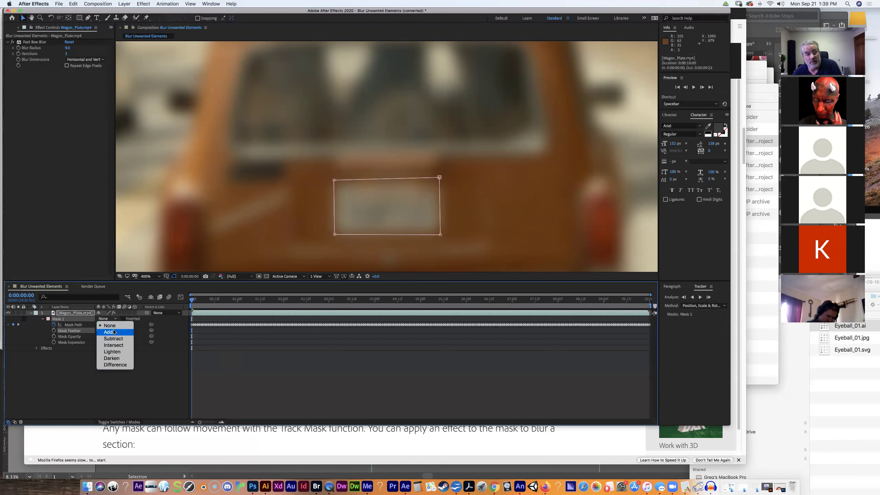
left_click(115, 332)
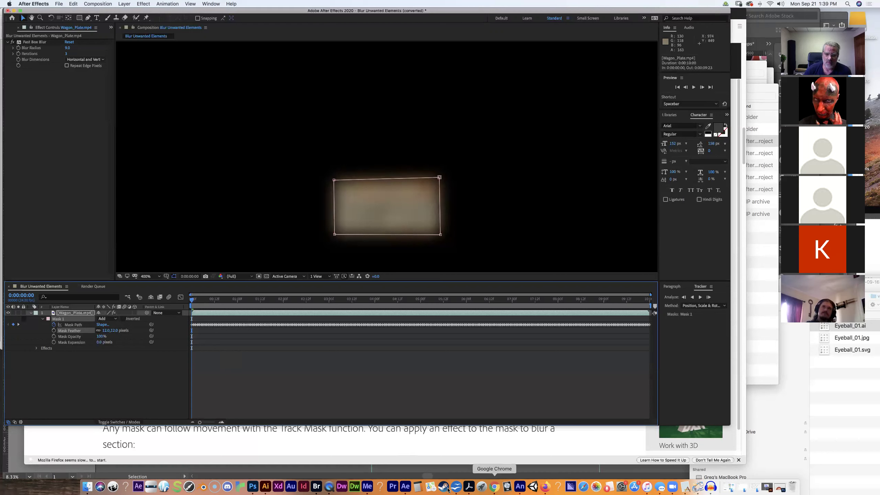
Switch to Firefox and play the tutorial from 4:09 to 4:19.
left_click(545, 487)
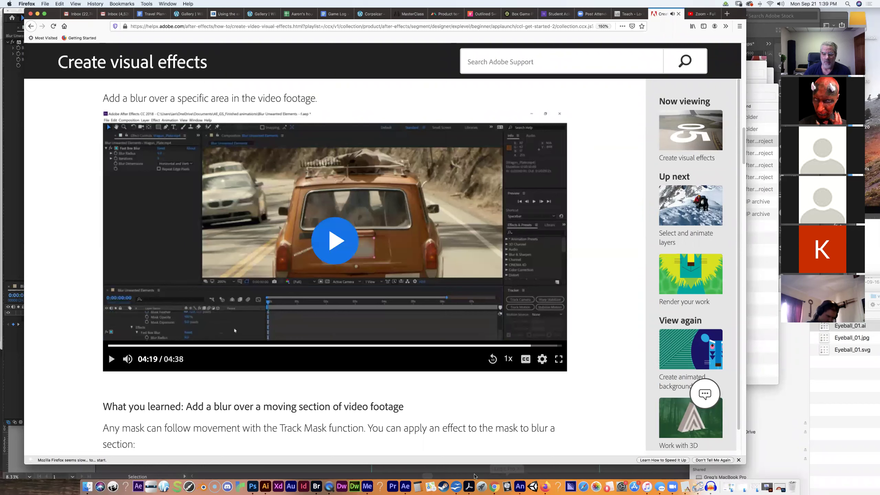
Switch to After Effects, expand the layer's Fast Box Blur effect, and add a Mask 1 reference in its Compositing Options.
left_click(404, 487)
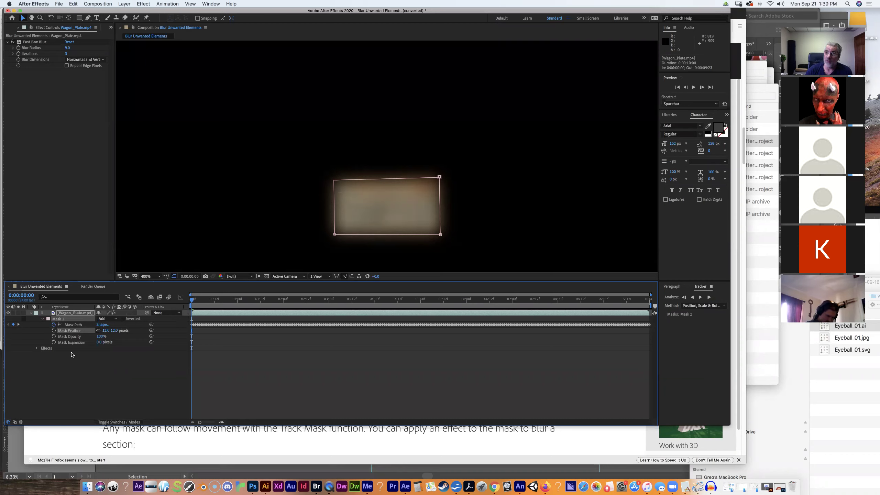
left_click(36, 348)
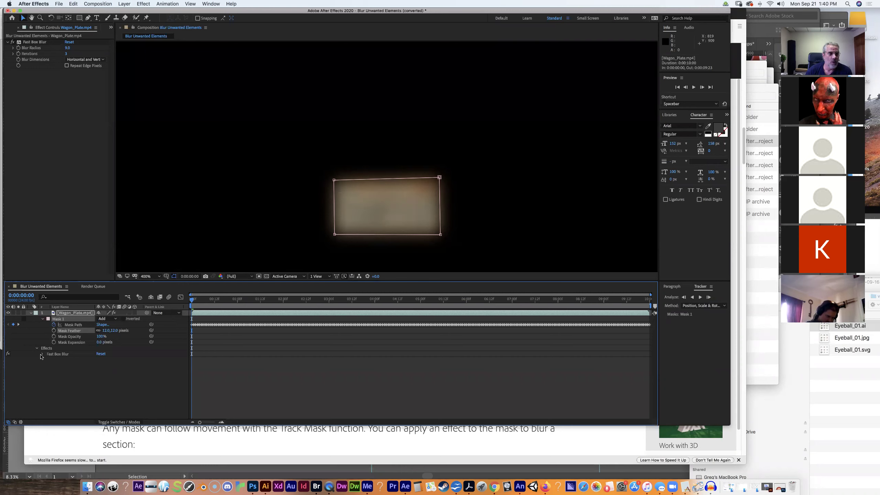
left_click(42, 355)
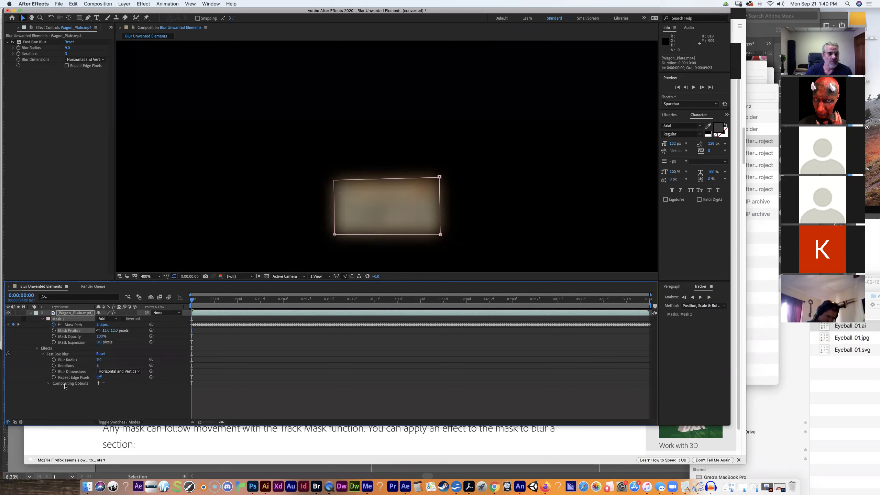
left_click(99, 384)
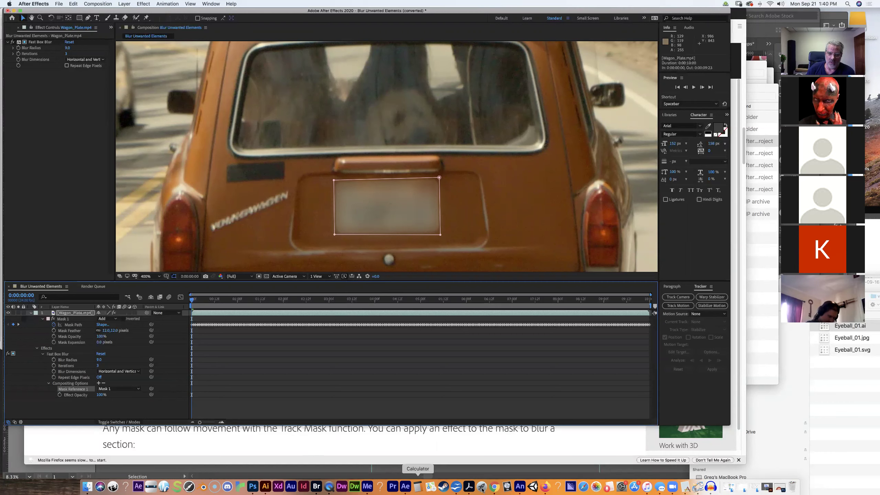
Switch to Firefox and play the tutorial from 4:19 to 4:27.
left_click(545, 486)
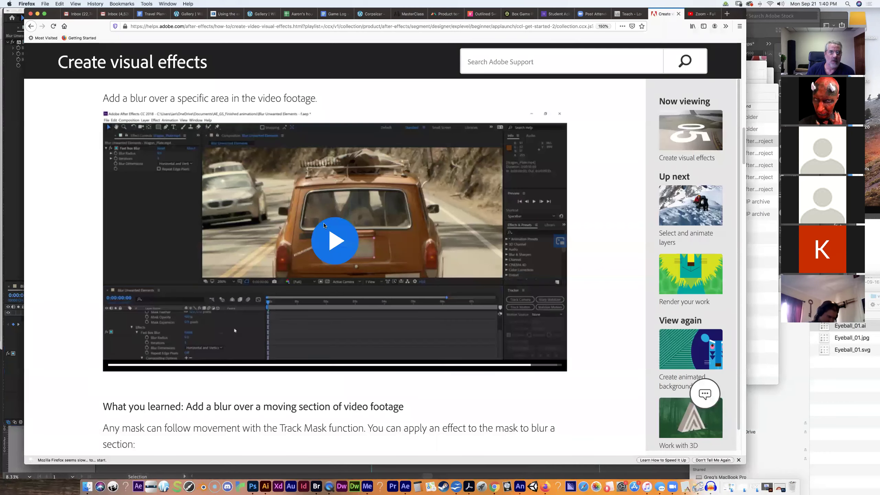
left_click(336, 245)
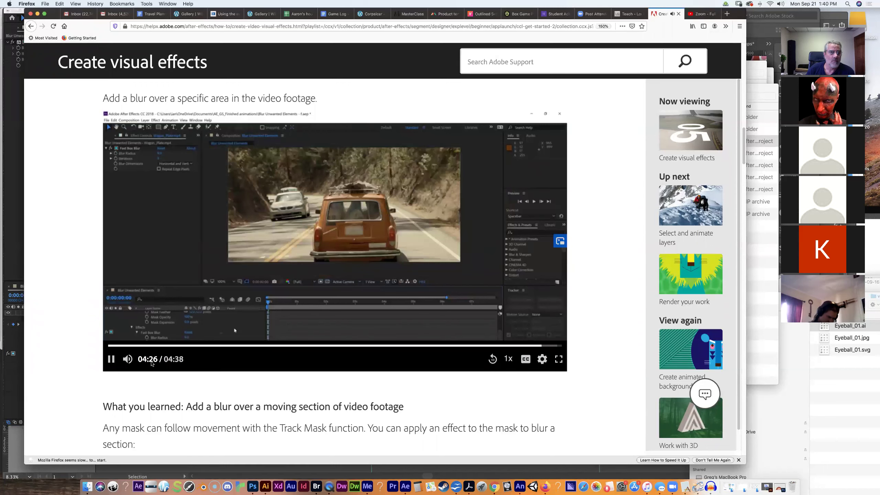
key("space")
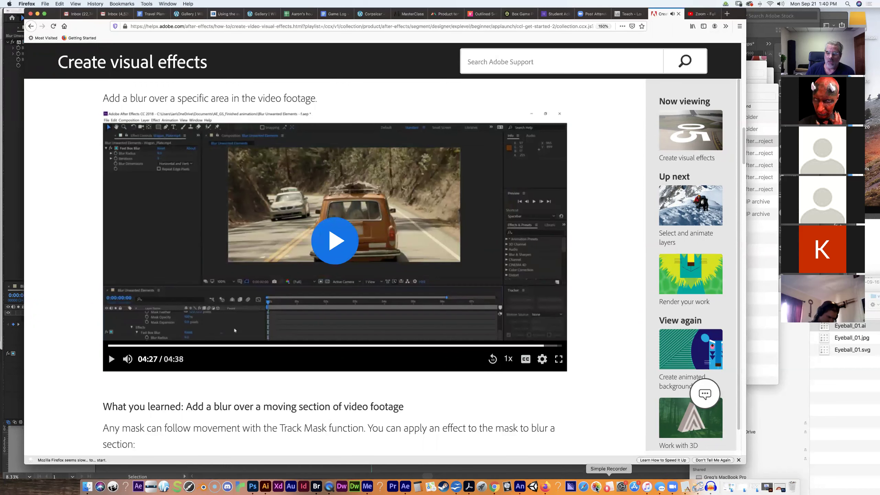
left_click(583, 476)
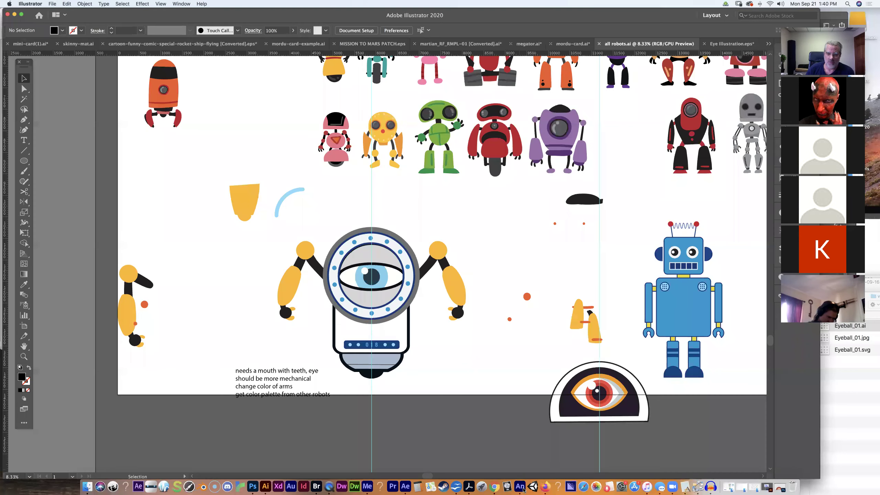
Switch to After Effects, deselect the wagon layer, and preview the blurred license plate from the start of the composition.
left_click(406, 486)
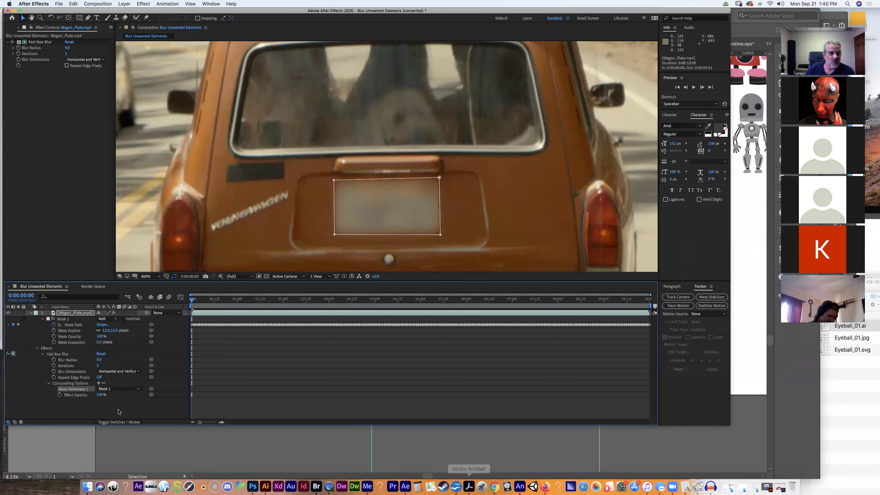
left_click(51, 412)
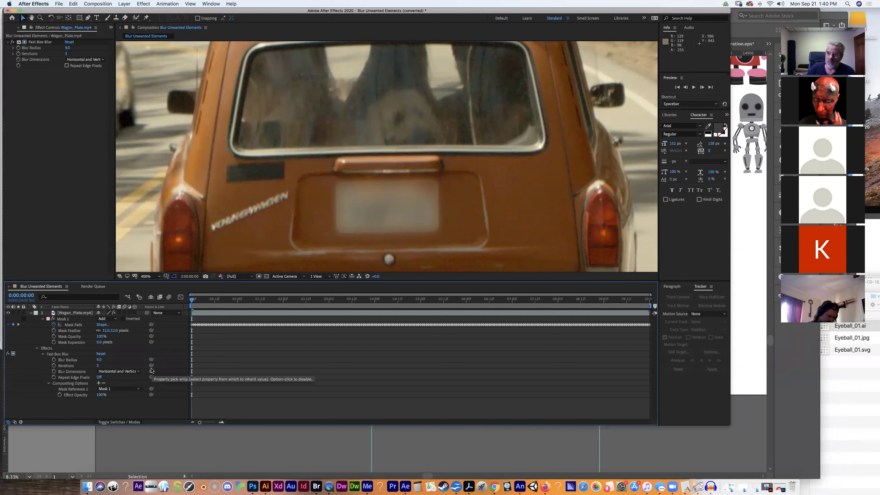
key("comma")
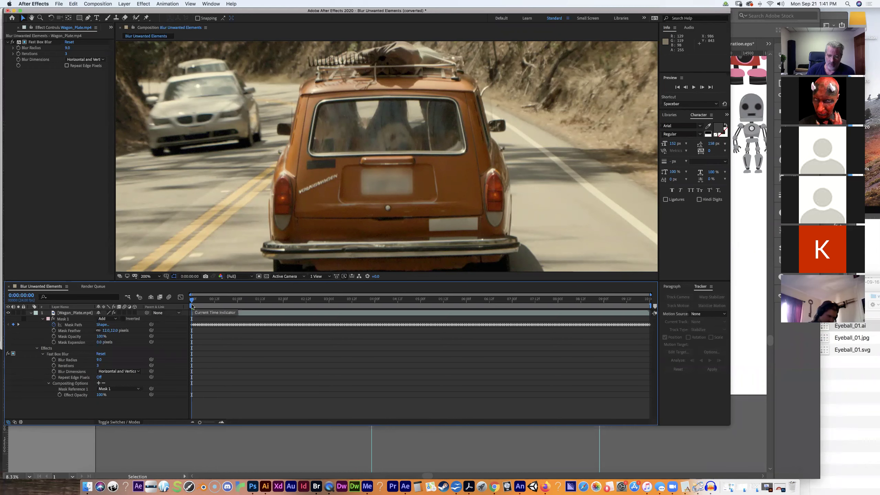
key("space")
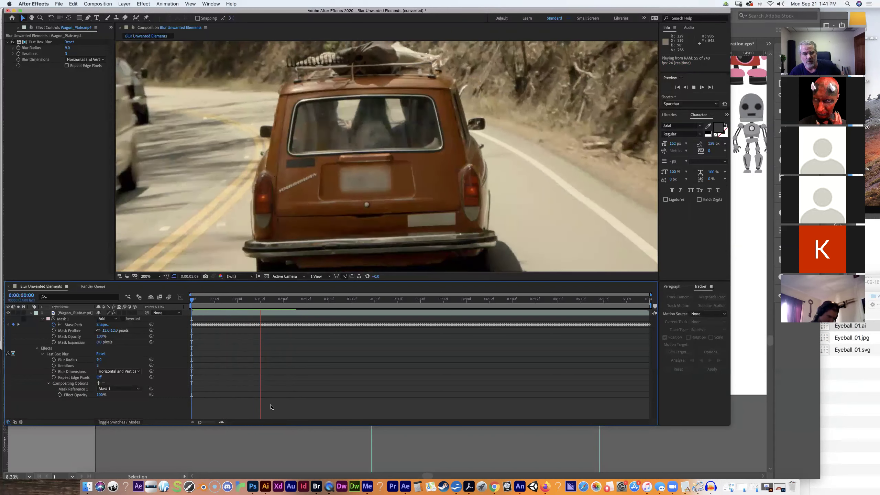
Scrub and preview further sections of the timeline through 9:13 to check that the blur follows the license plate.
left_click(218, 300)
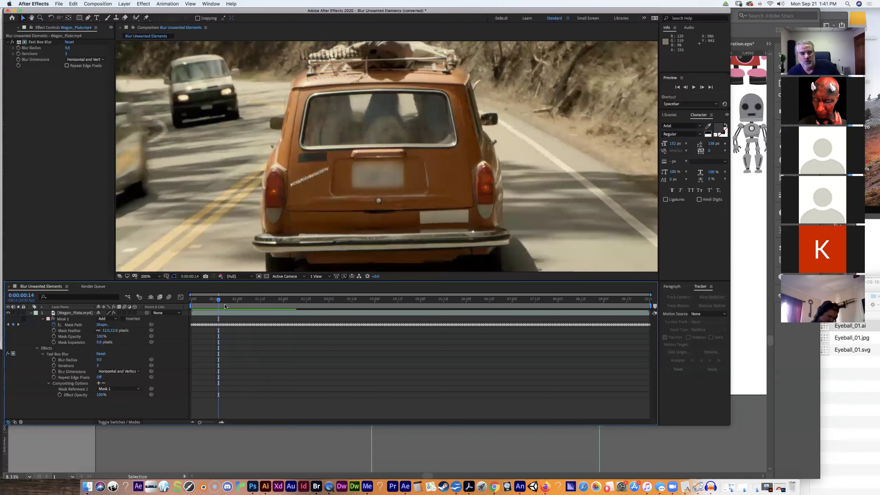
key("space")
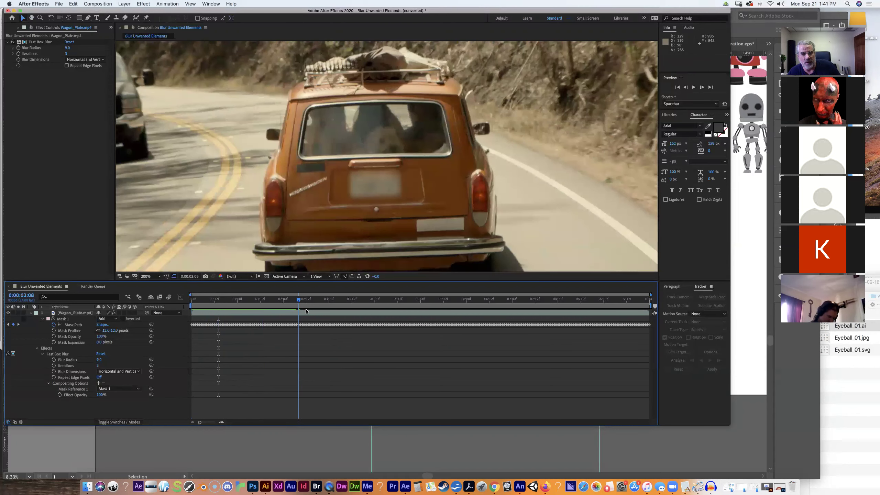
left_click(306, 300)
key("space")
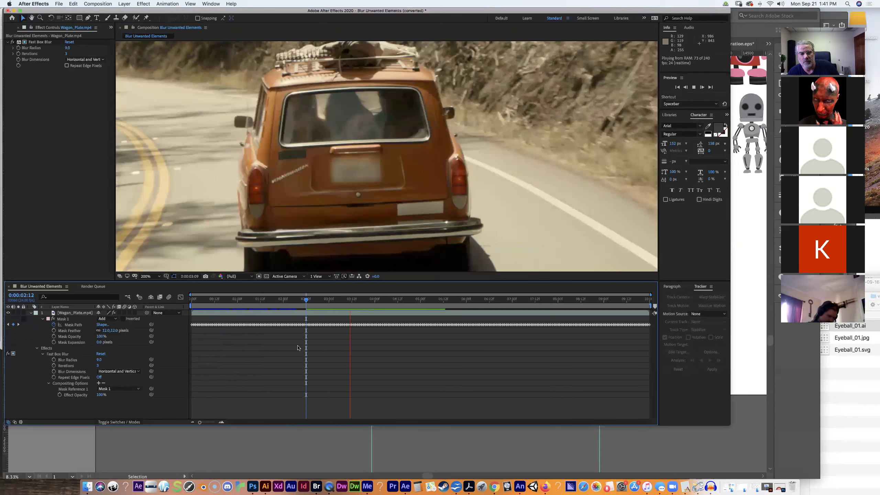
key("space")
left_click_drag(340, 300, 449, 300)
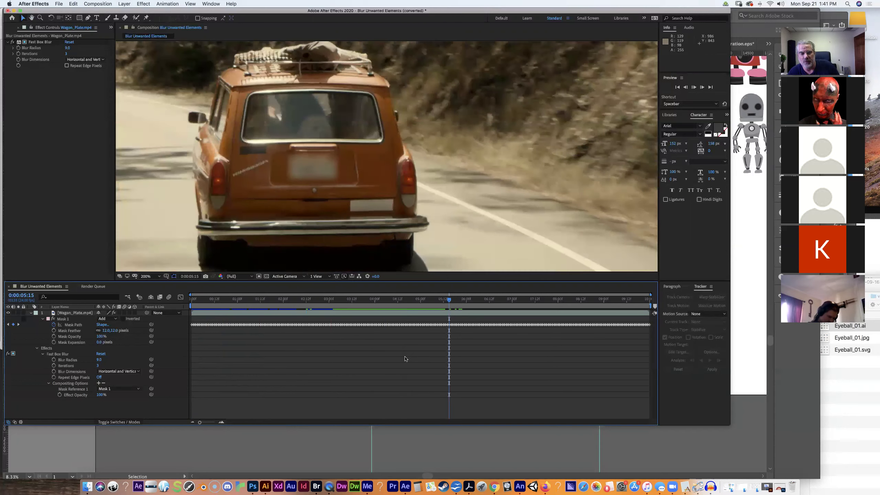
key("space")
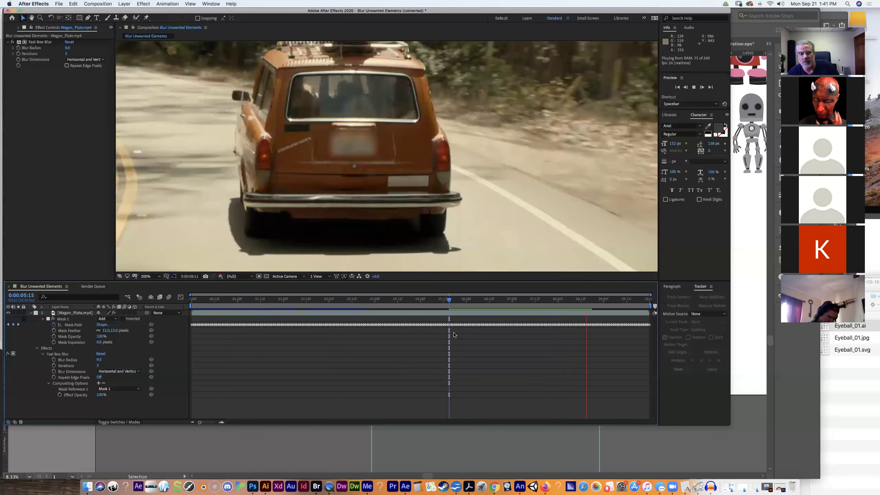
left_click(474, 300)
left_click_drag(475, 299, 597, 299)
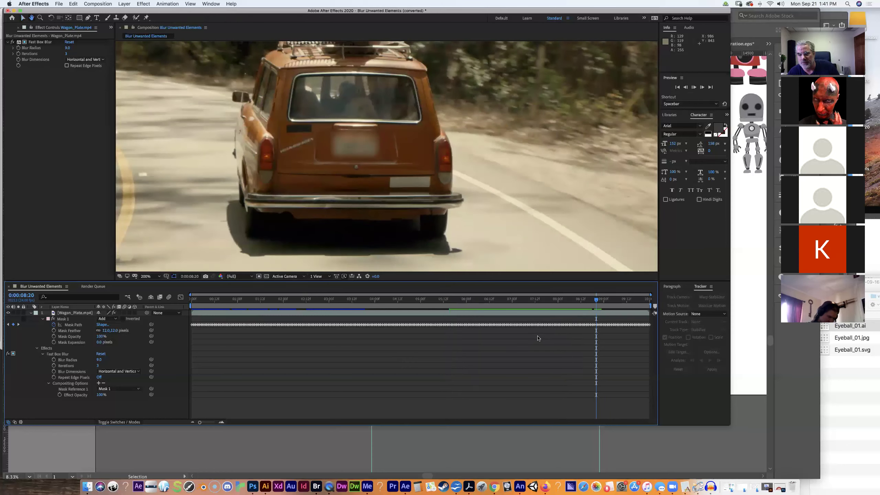
key("space")
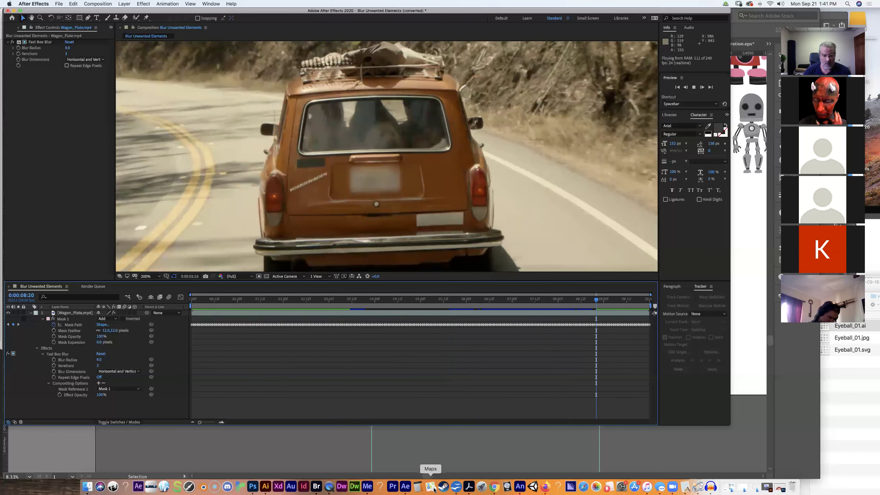
key("space")
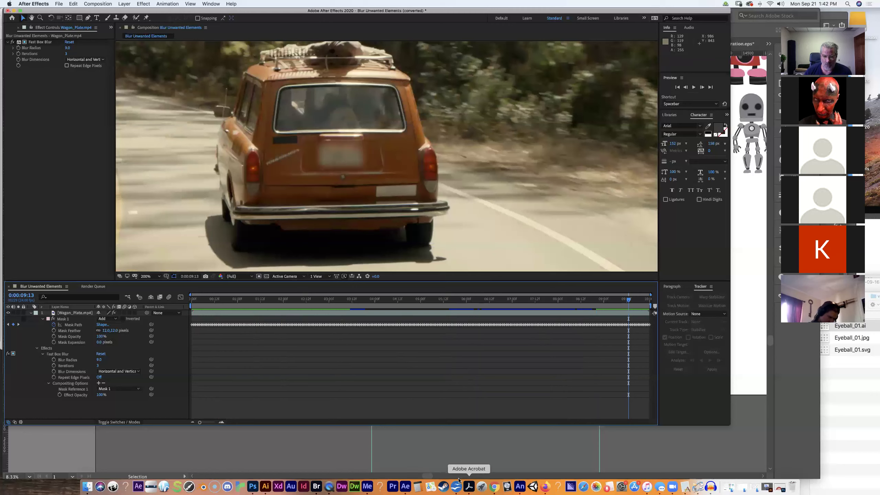
Switch to Firefox and play the tutorial from 4:27 to its end at 4:38.
left_click(545, 486)
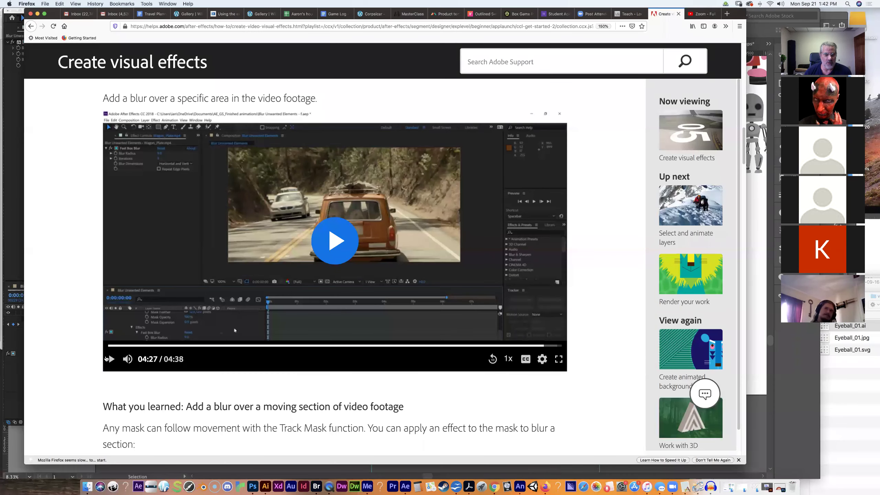
left_click(111, 359)
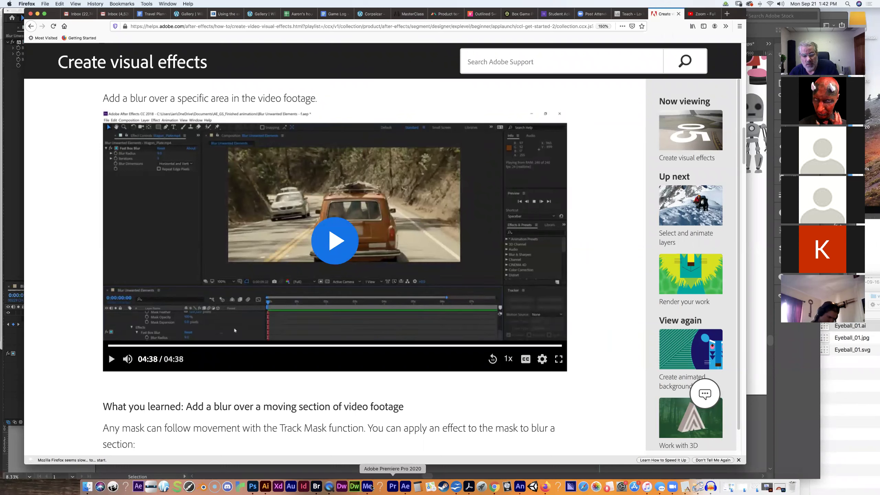
Return to After Effects and bring up Finder's create-video-visual-effects folder with the tutorial project files.
left_click(405, 486)
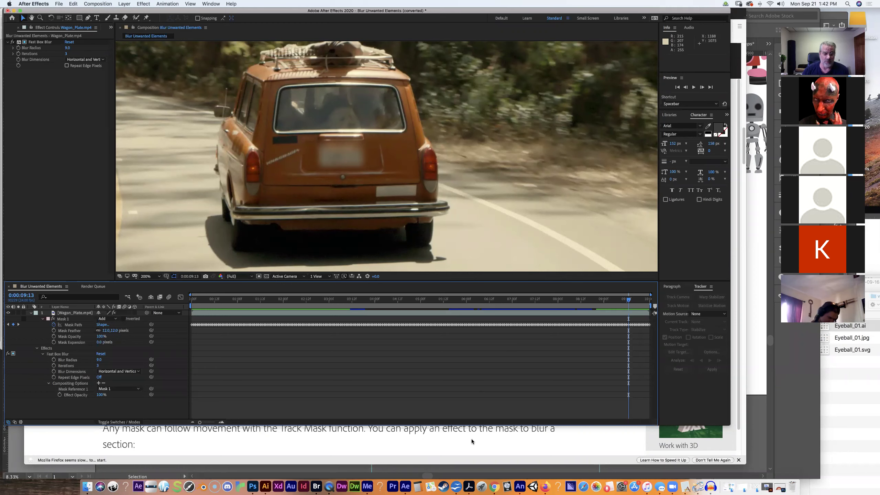
left_click(84, 487)
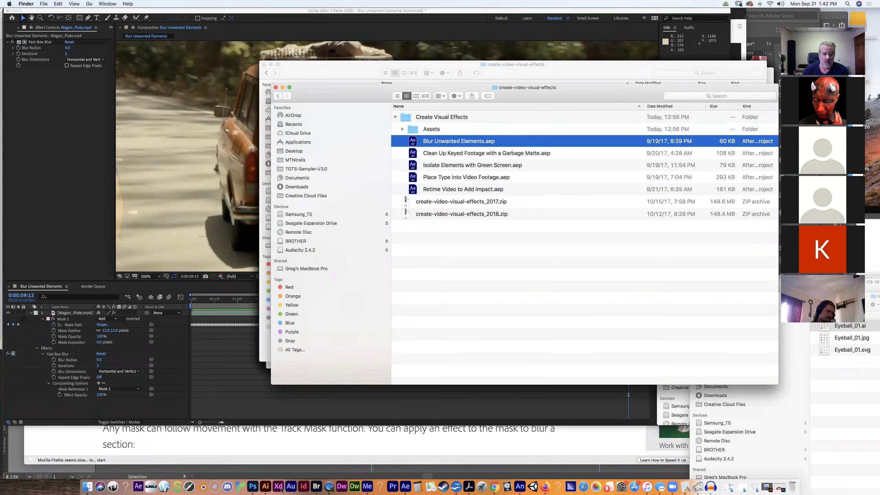
Switch to Firefox and look over the written steps of the Create visual effects tutorial page, ending at its start.
left_click(290, 450)
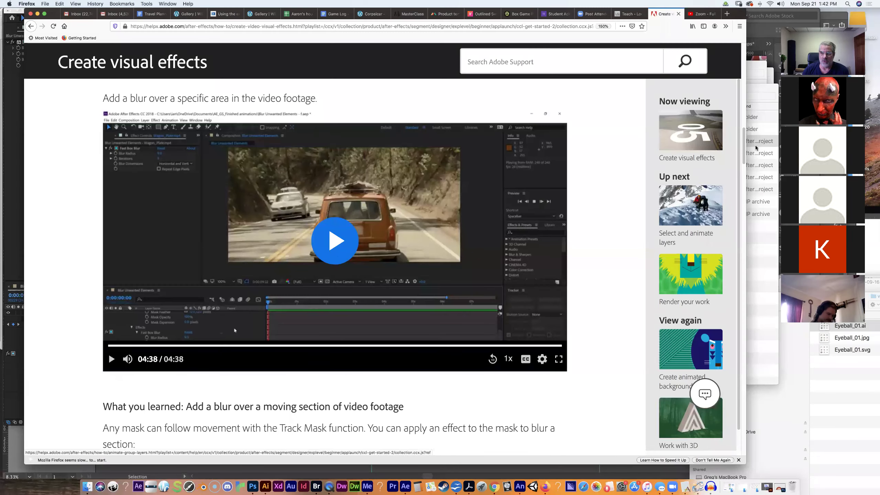
scroll(745, 190, "down", 10)
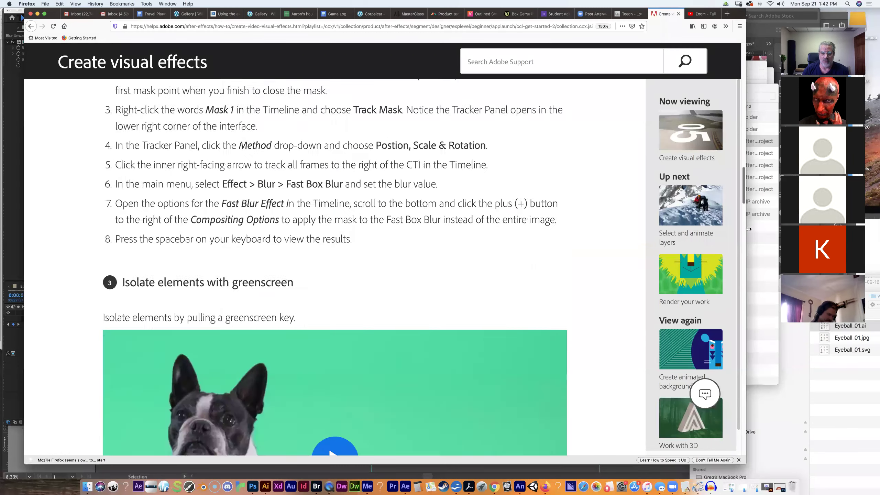
scroll(313, 314, "up", 20)
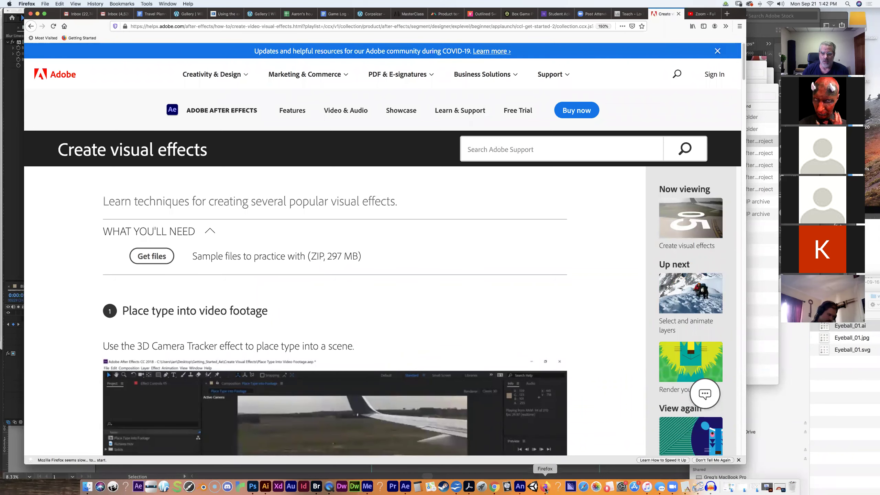
Switch to After Effects and close the Blur Unwanted Elements composition.
left_click(406, 487)
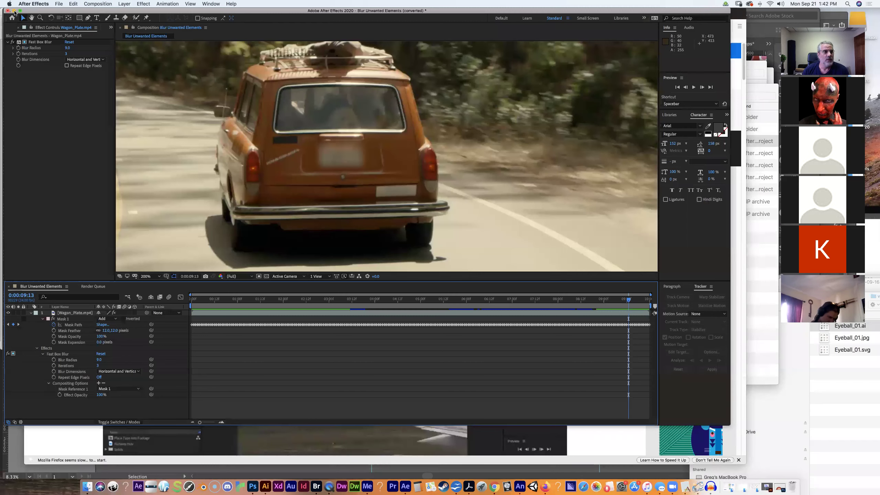
left_click(59, 4)
left_click(74, 51)
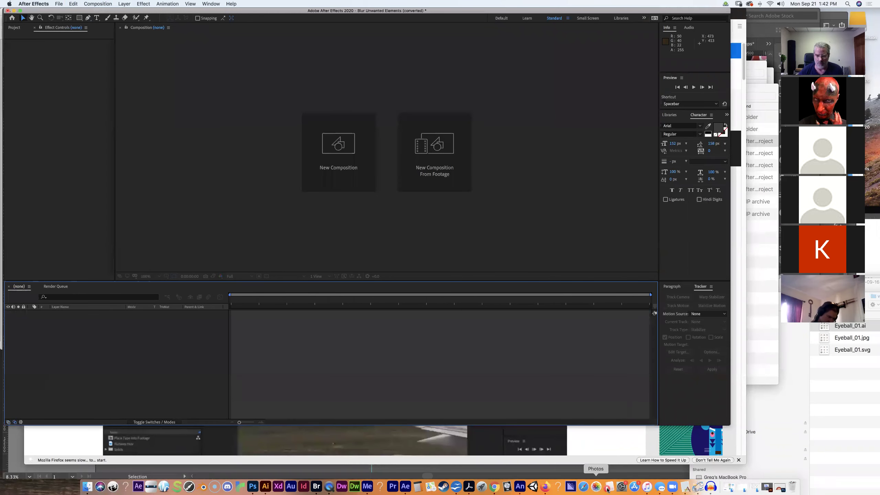
Switch to Firefox, go back to the After Effects class page, and view the Monday list for Week 6.
left_click(545, 487)
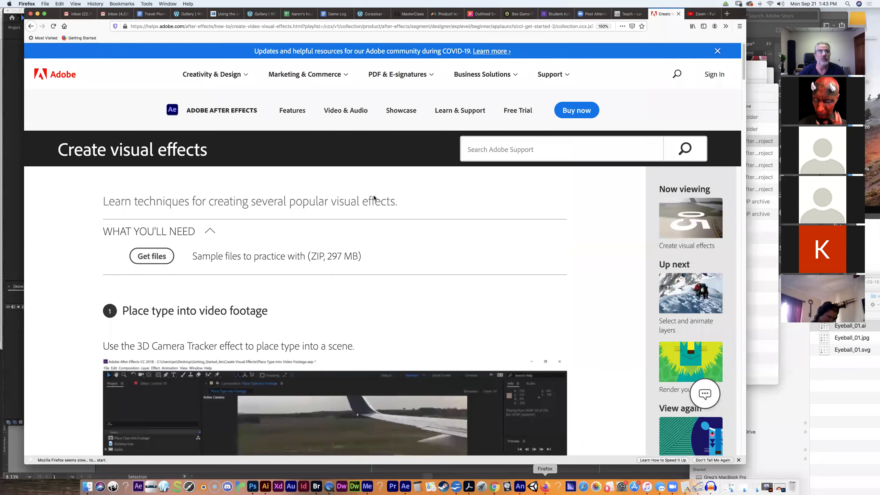
left_click(554, 24)
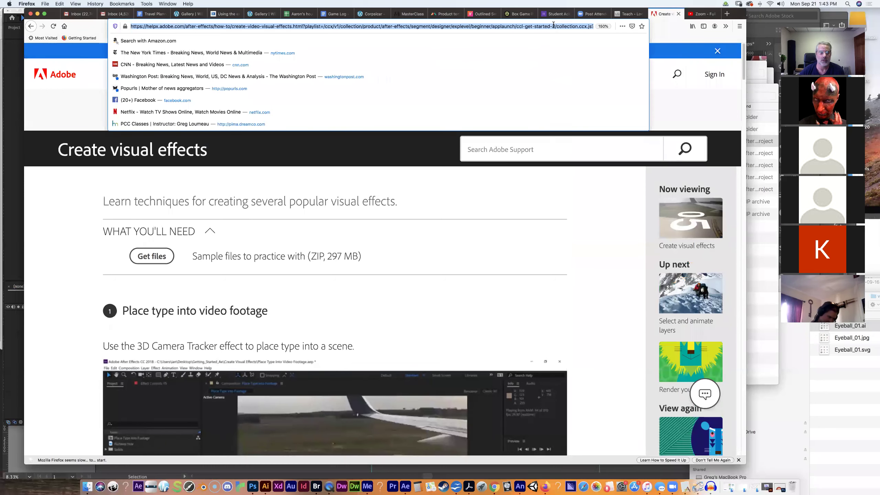
left_click(31, 27)
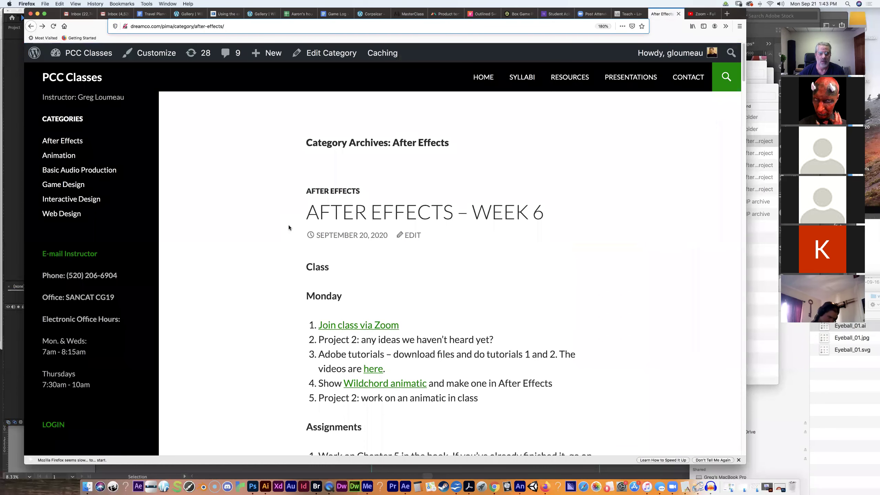
scroll(281, 222, "down", 1)
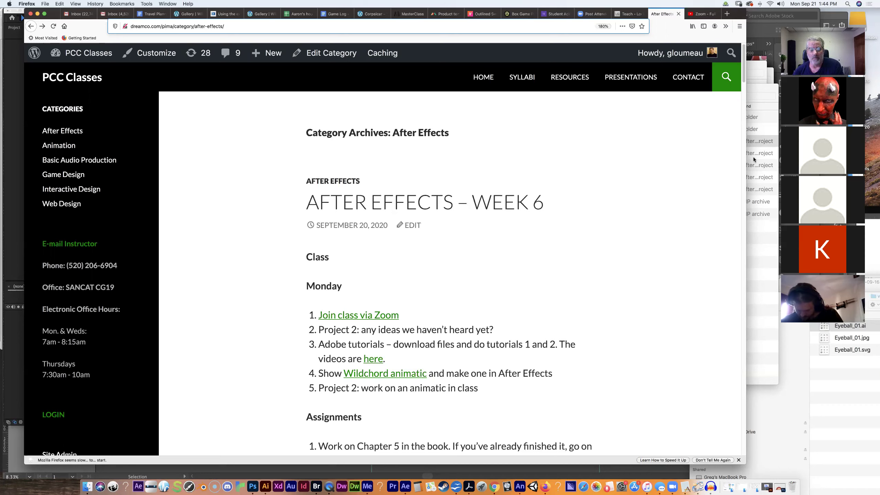
Open the Wildchord animatic from the Week 6 list and play the v2.mov video through to its end.
left_click(499, 260)
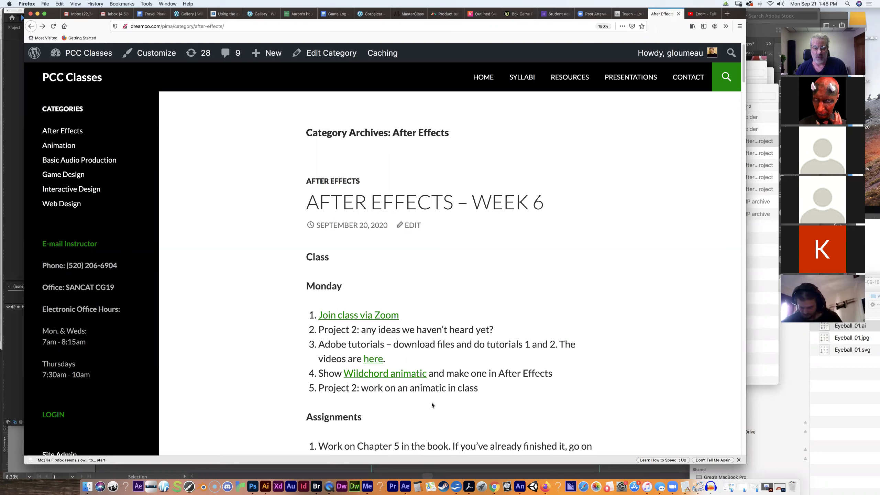
left_click(401, 376)
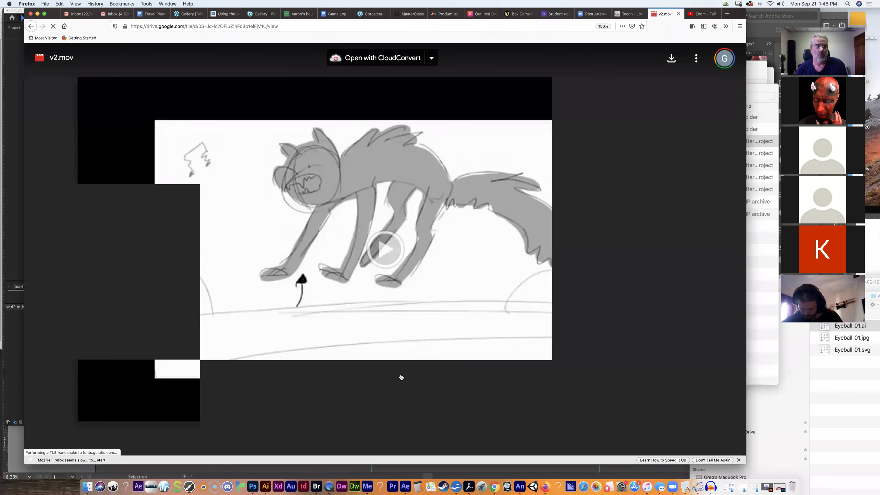
left_click(387, 254)
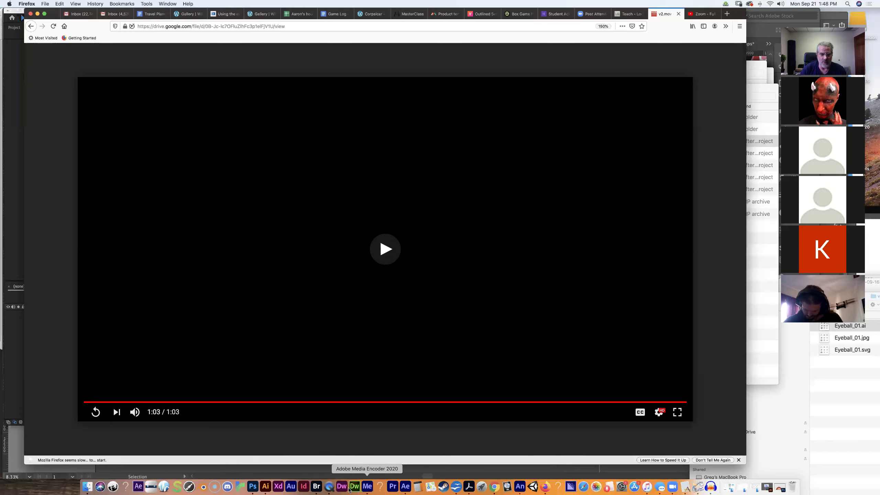
left_click(405, 487)
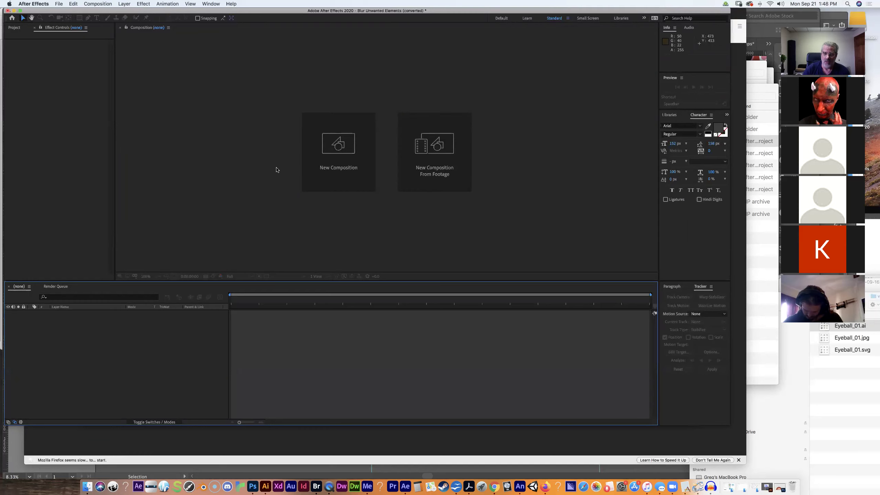
left_click(545, 487)
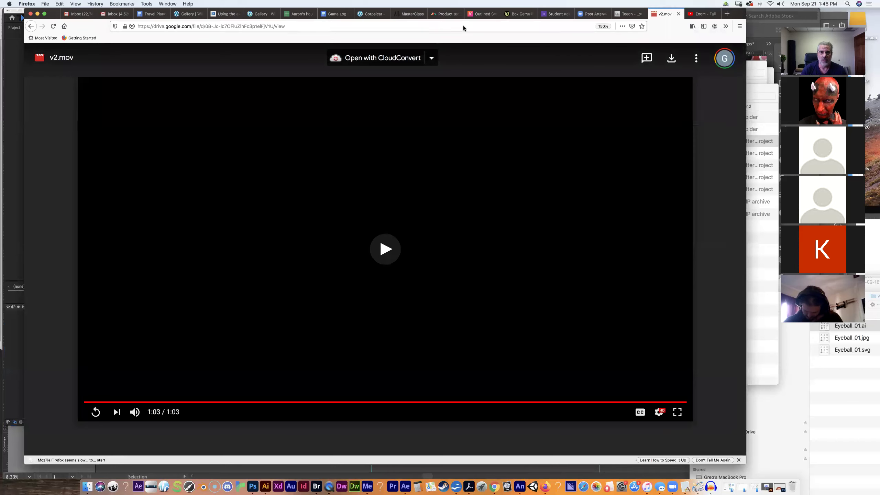
left_click(540, 23)
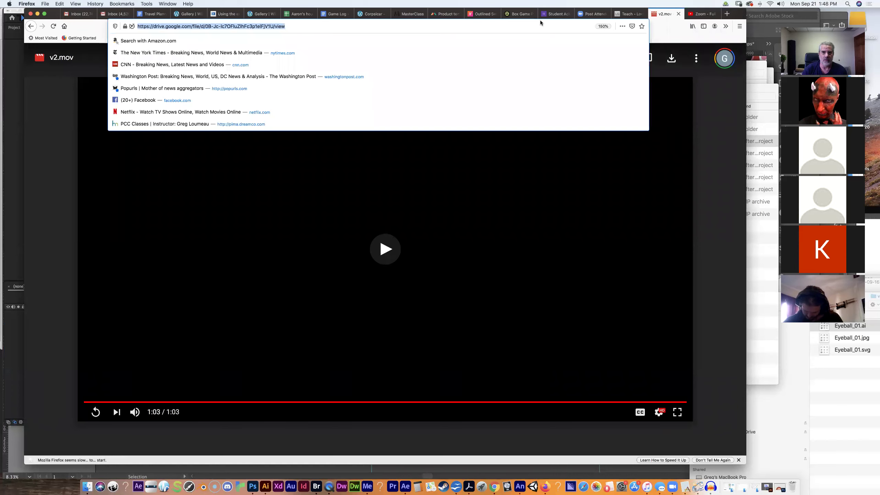
Try to open unspash.com in the Firefox tab holding the YouTube Zoom intro video.
left_click(699, 15)
left_click(350, 22)
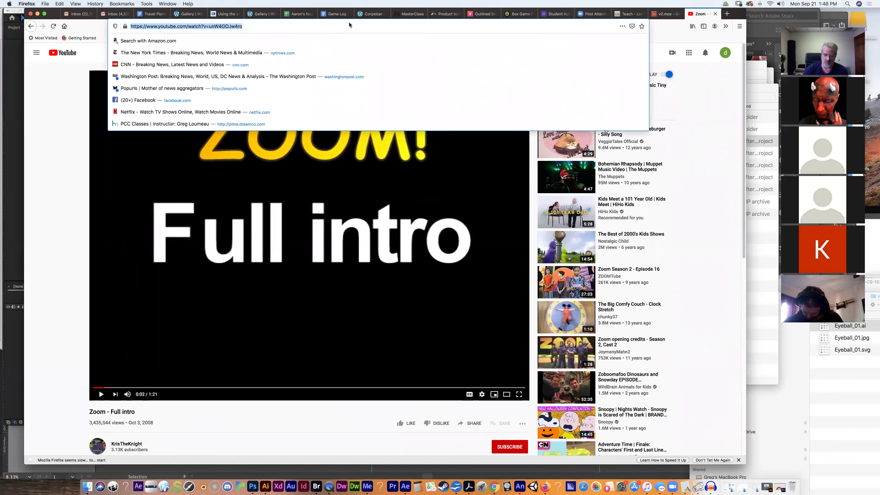
type("unspash")
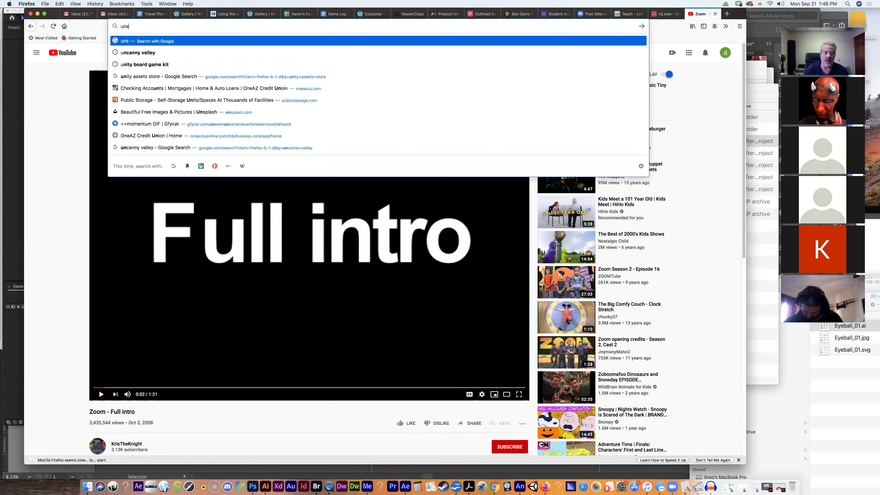
type(".com")
key("Return")
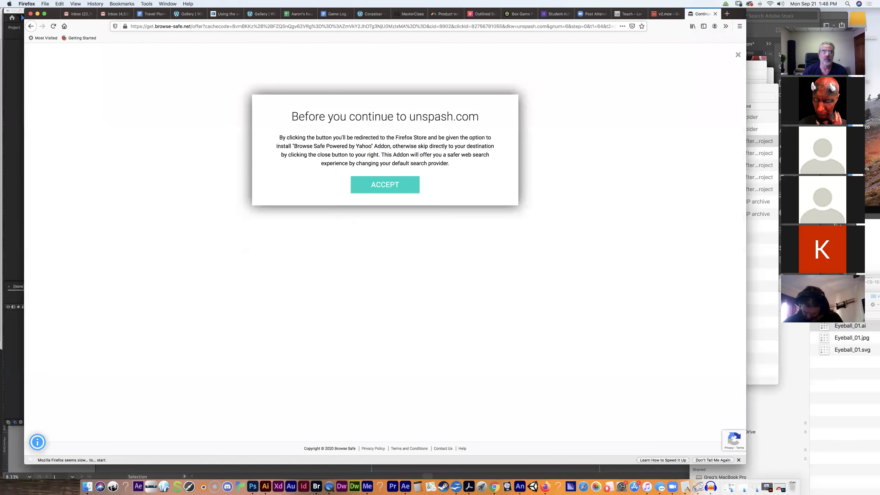
Accept the Browse Safe prompt, refuse its add-on installation, and go back to the YouTube video page.
left_click(408, 188)
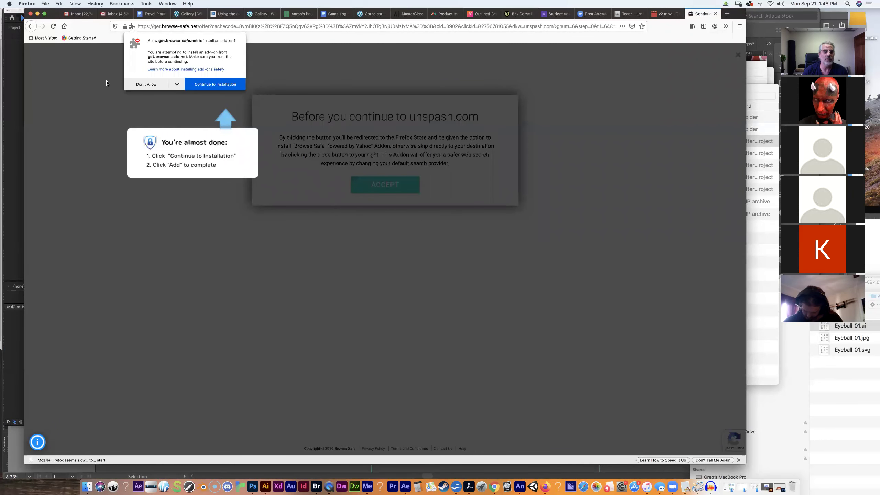
left_click(149, 85)
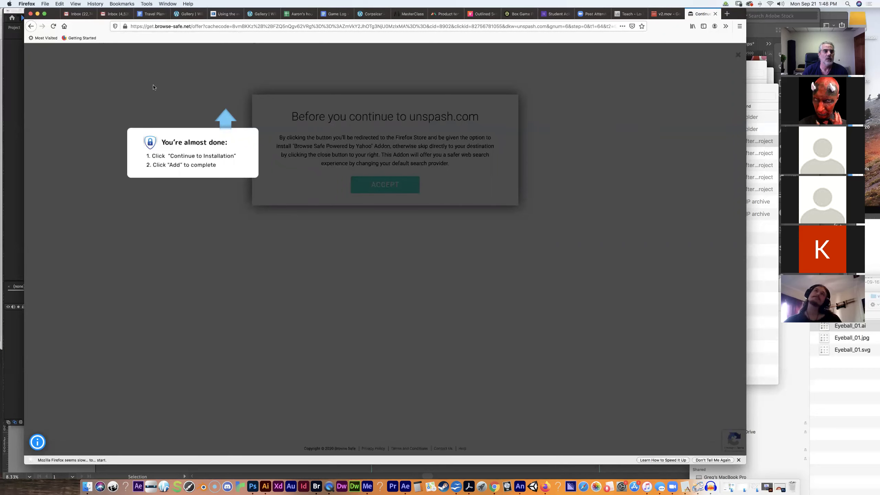
left_click(30, 27)
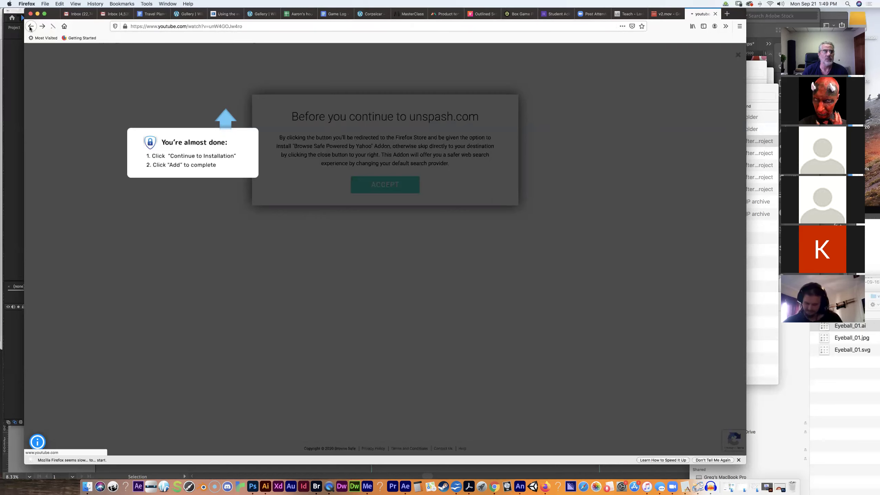
Enter a free-image website address beginning with "freeimag" in place of the YouTube address.
left_click(183, 27)
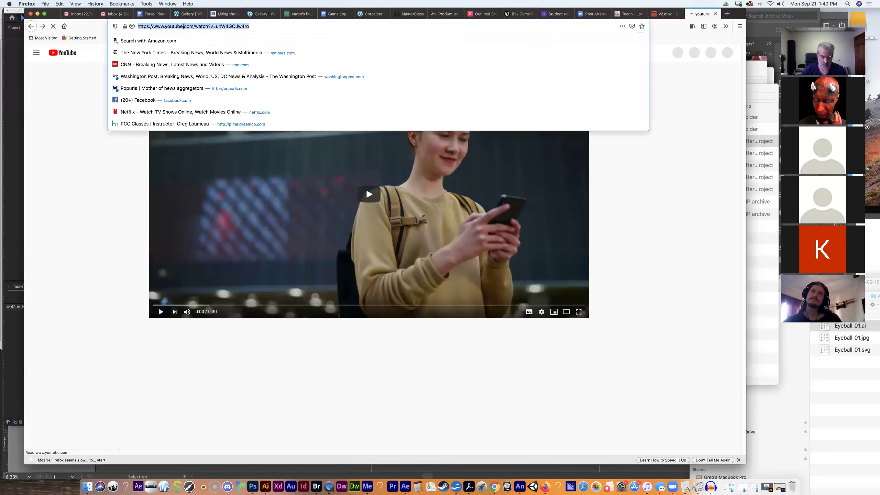
type("freeimag")
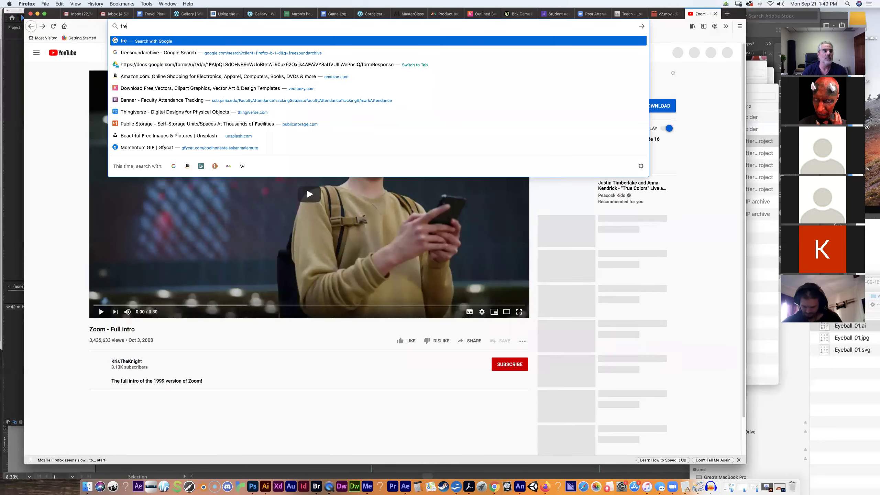
Open freeimages.com and browse the free stock photos on its home page.
type("es.com")
key("Return")
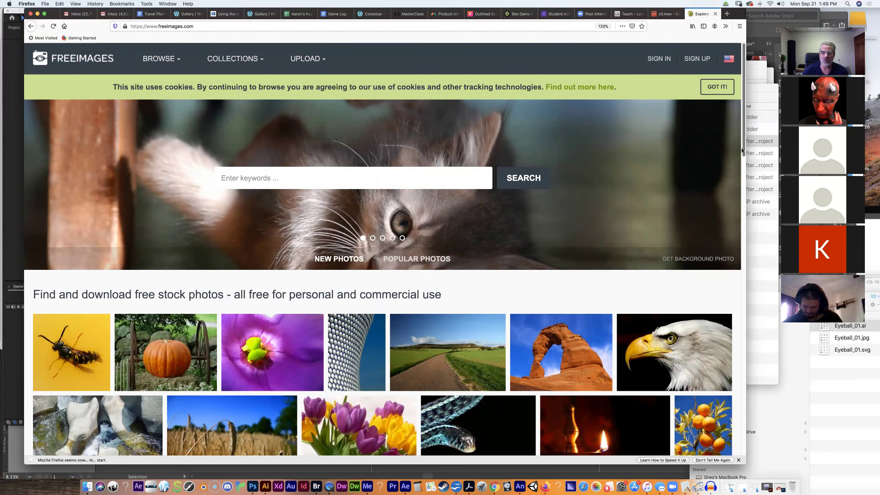
scroll(739, 172, "down", 5)
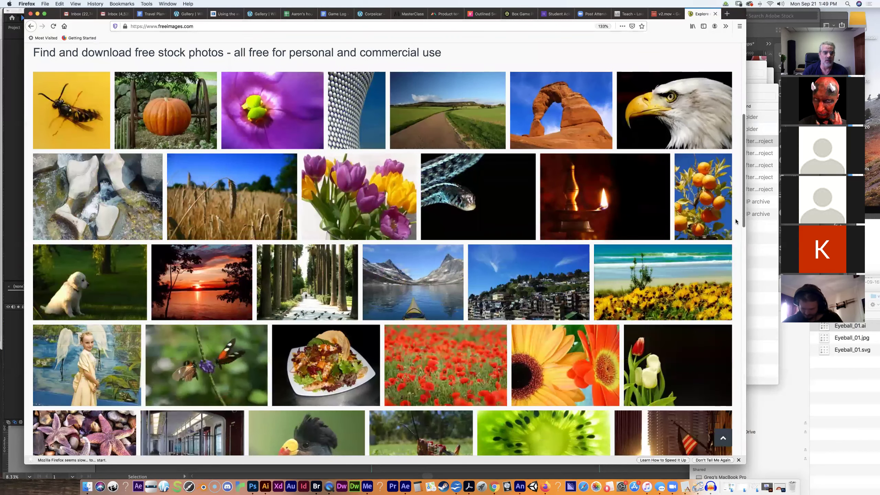
scroll(734, 220, "down", 7)
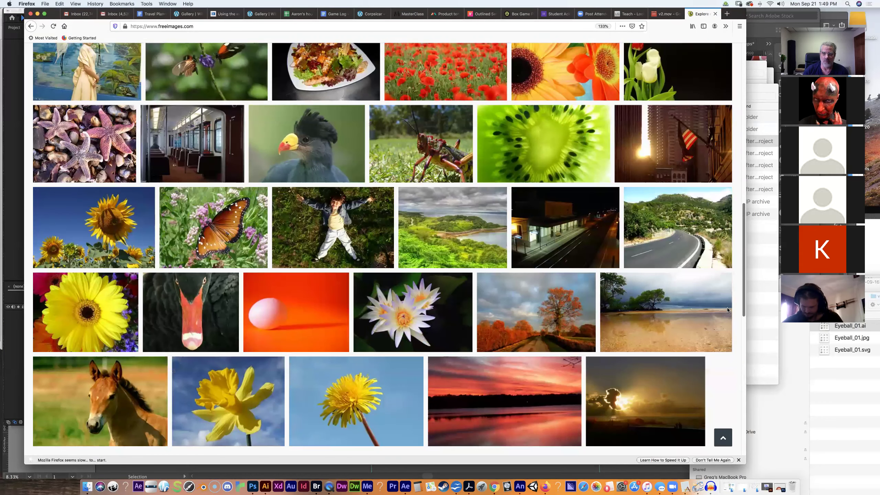
scroll(737, 208, "up", 5)
scroll(736, 208, "up", 5)
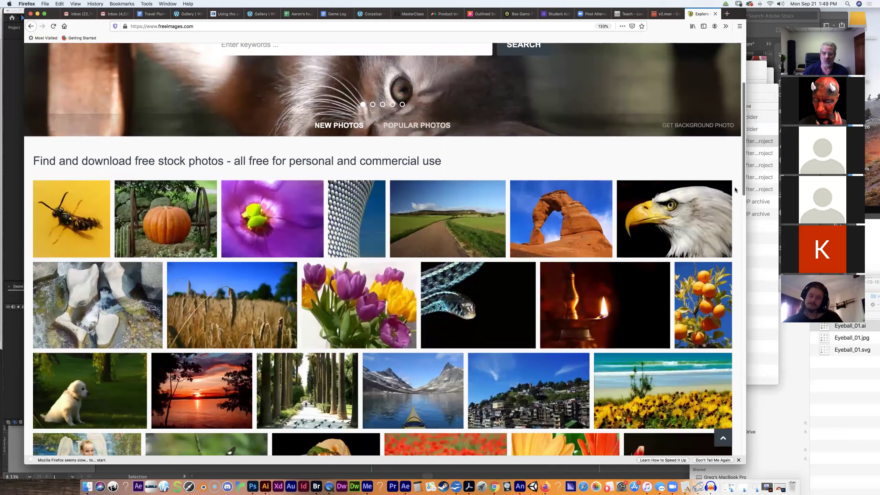
scroll(731, 204, "down", 1)
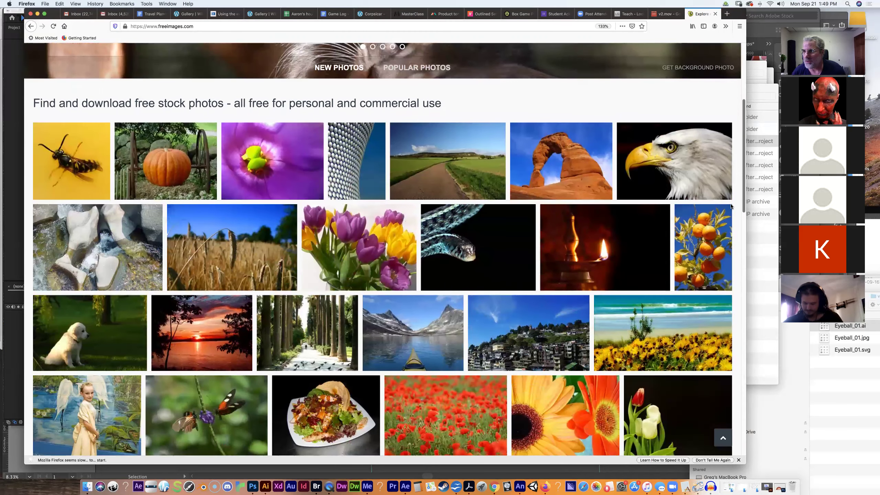
scroll(732, 204, "up", 3)
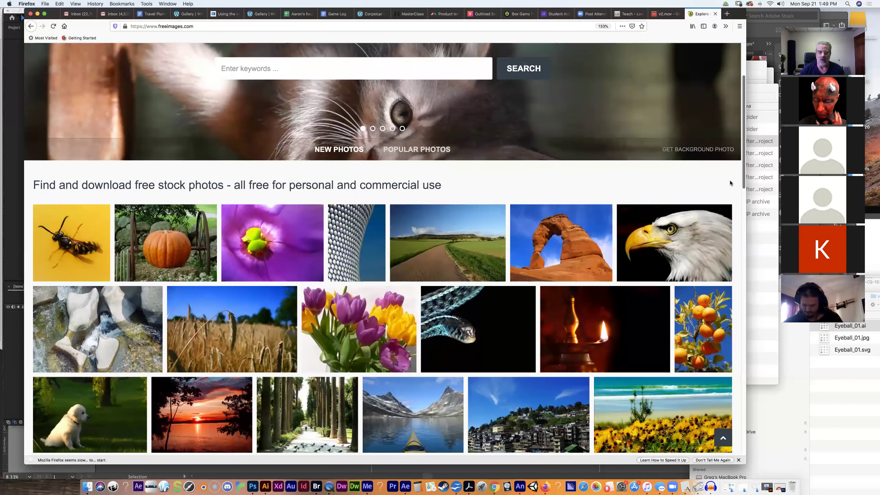
Open the large pumpkin photo and save its image to the Desktop under the name 1.
left_click(176, 252)
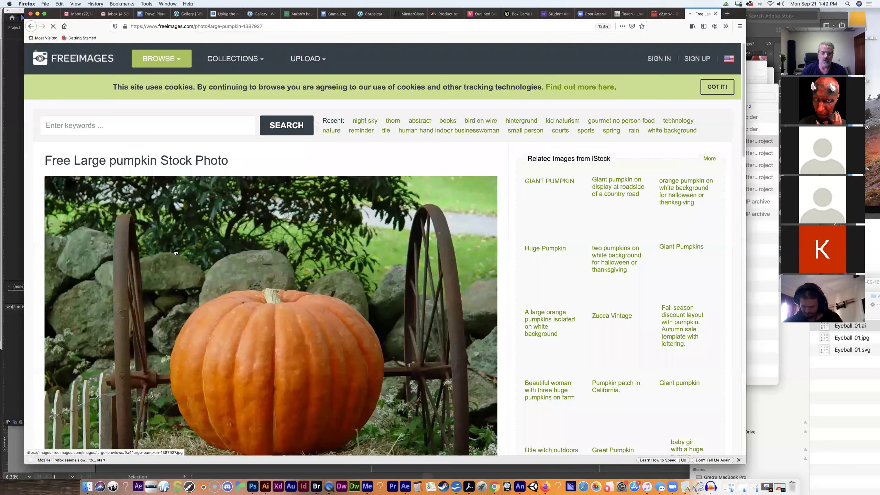
right_click(244, 267)
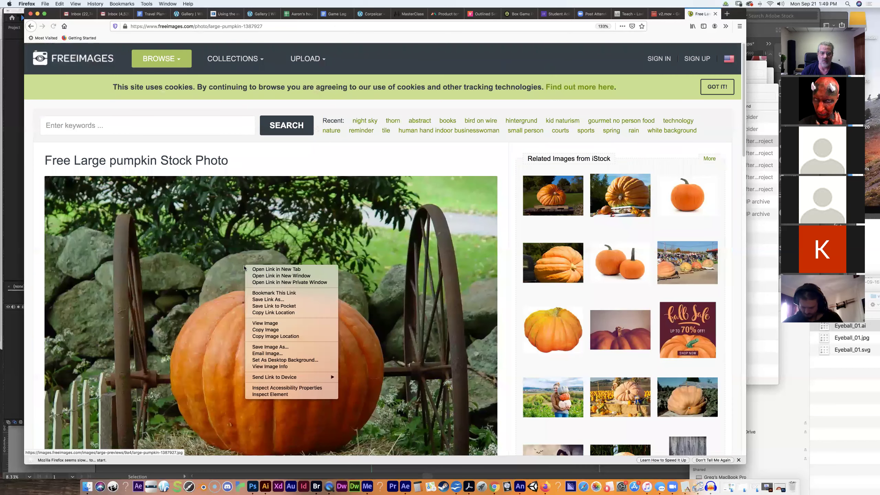
left_click(283, 346)
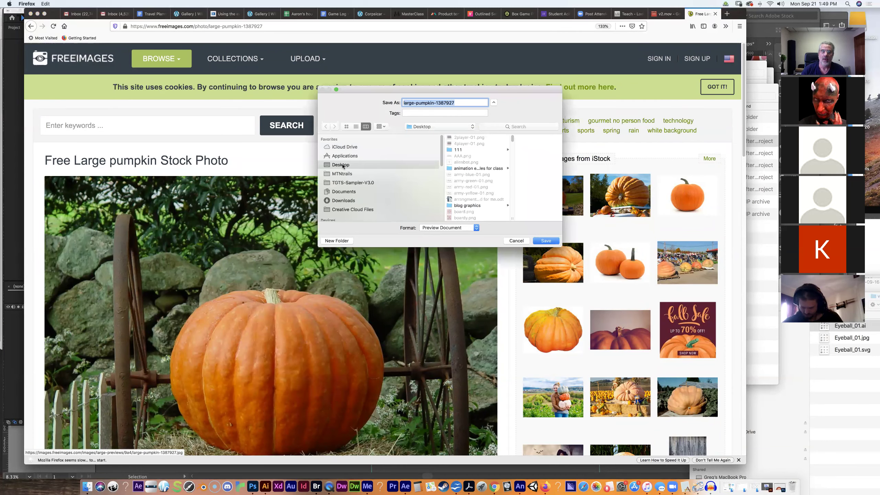
type("1")
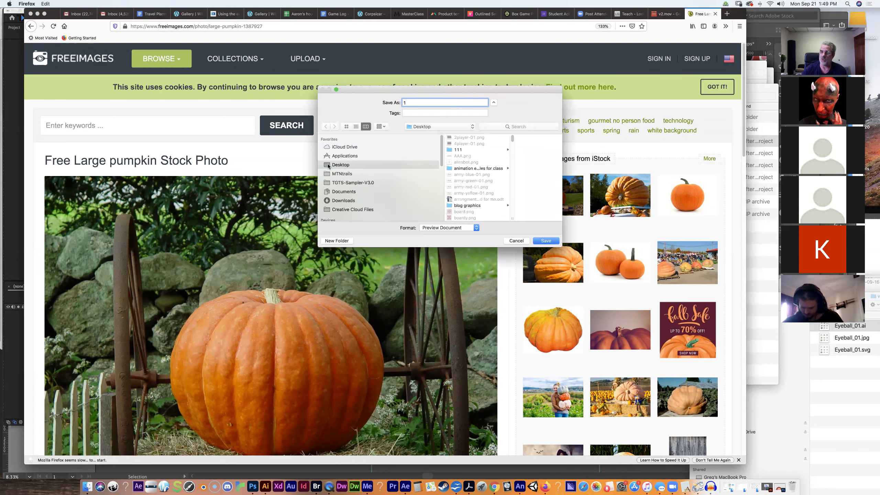
left_click(546, 241)
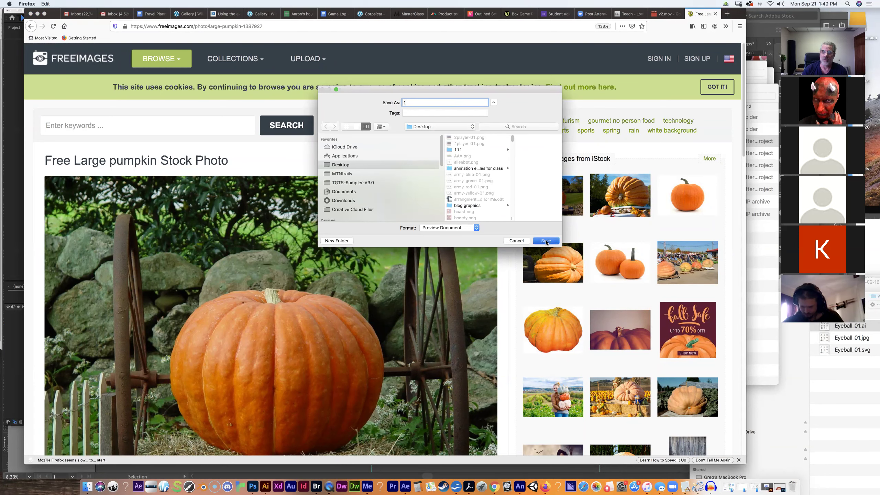
Return to the photo gallery, open the photo of the cat lying on wood and save it to the Desktop as 2.
left_click(30, 26)
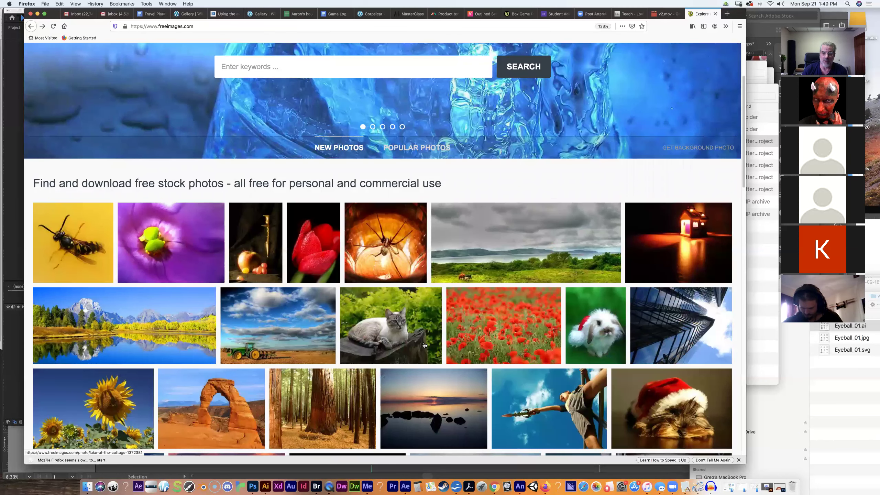
left_click(425, 345)
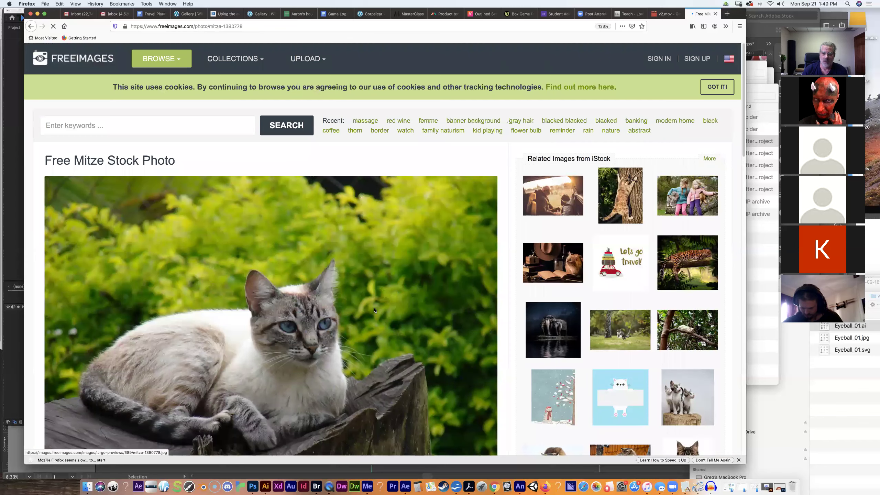
right_click(374, 310)
left_click(414, 392)
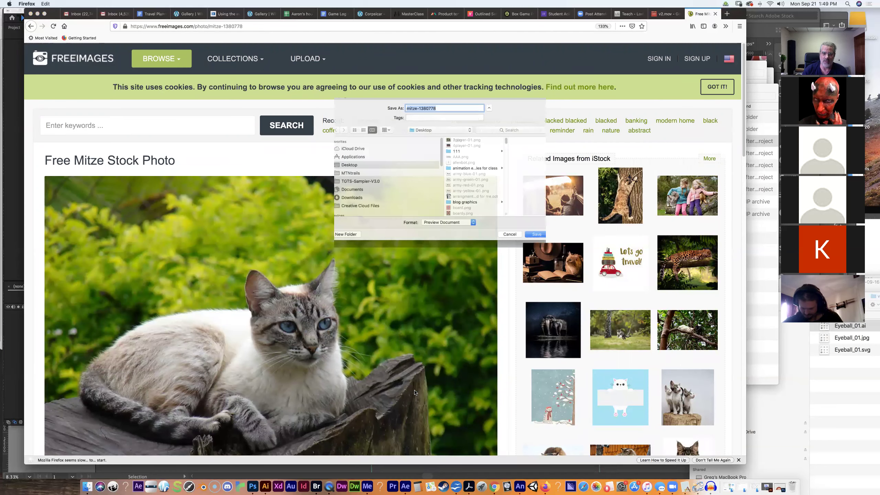
type("2")
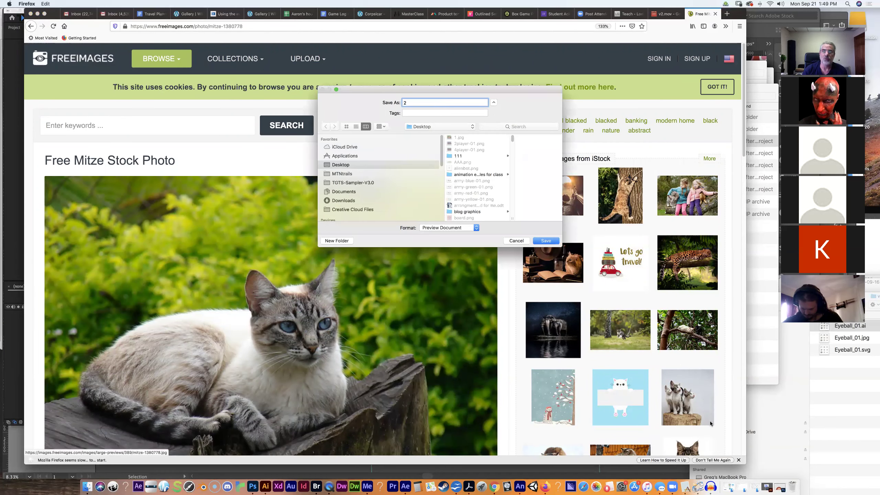
left_click(538, 240)
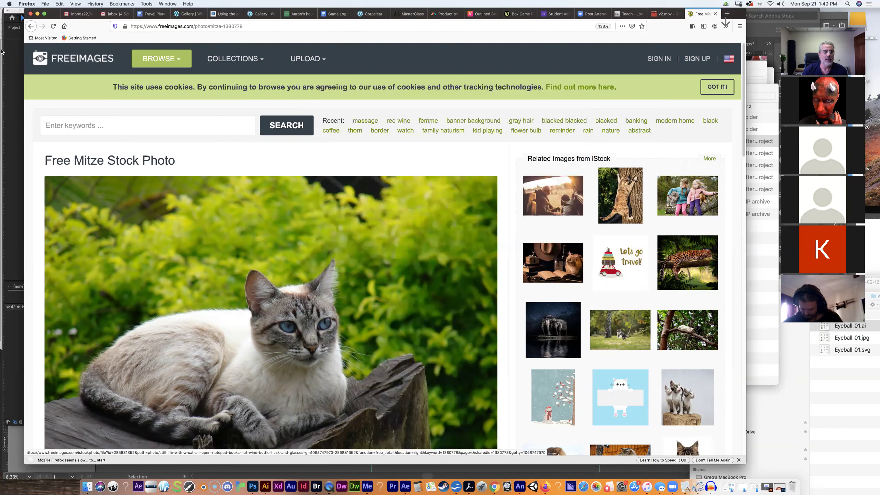
Return to the photo gallery, open the photo of the girl holding flowers and save it to the Desktop as 3.
left_click(30, 26)
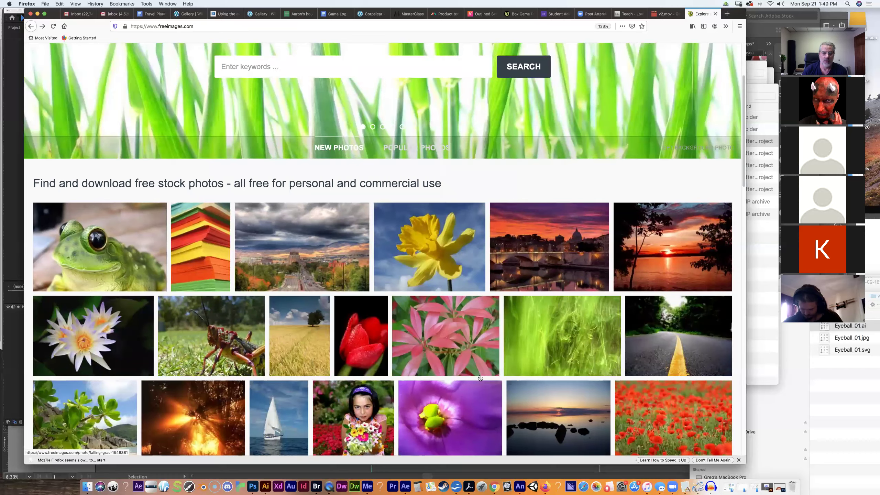
left_click(378, 397)
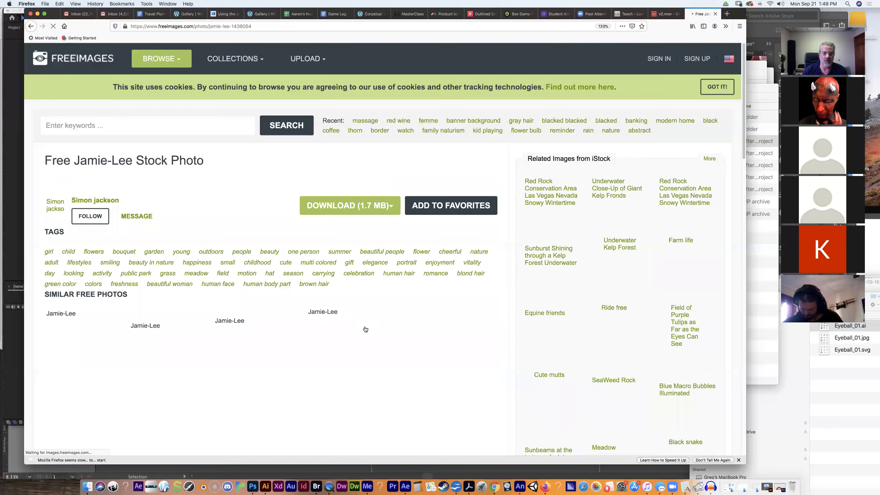
right_click(354, 260)
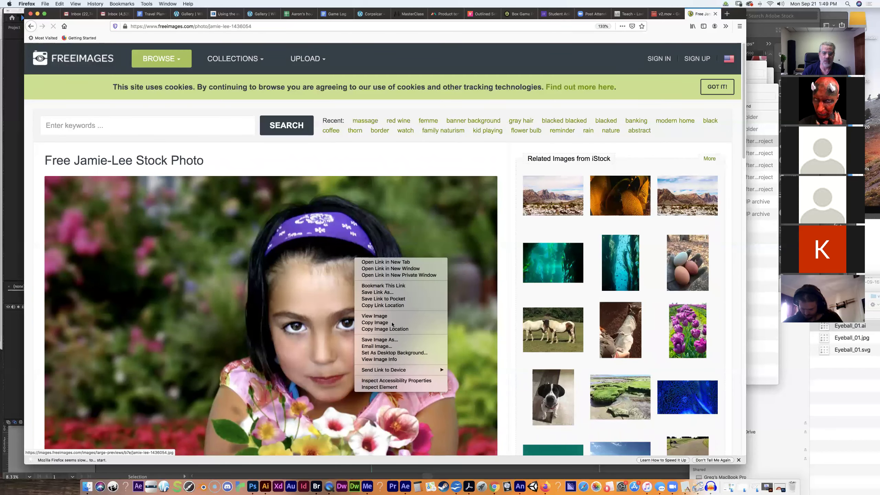
left_click(404, 342)
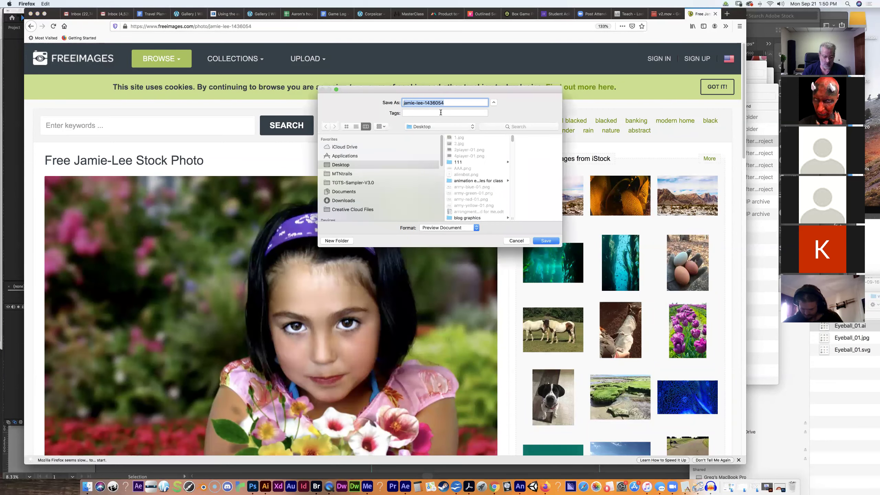
type("3")
left_click(545, 242)
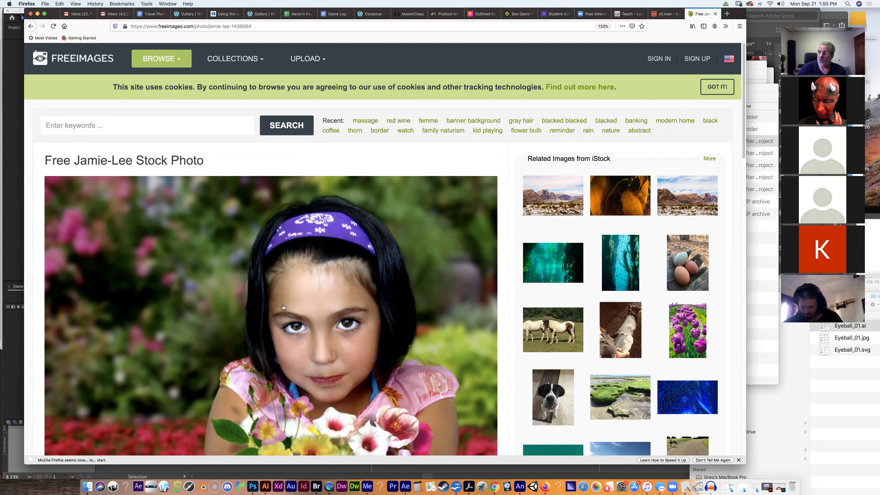
Switch to Finder and create a new folder named animatic on the Desktop.
left_click(87, 487)
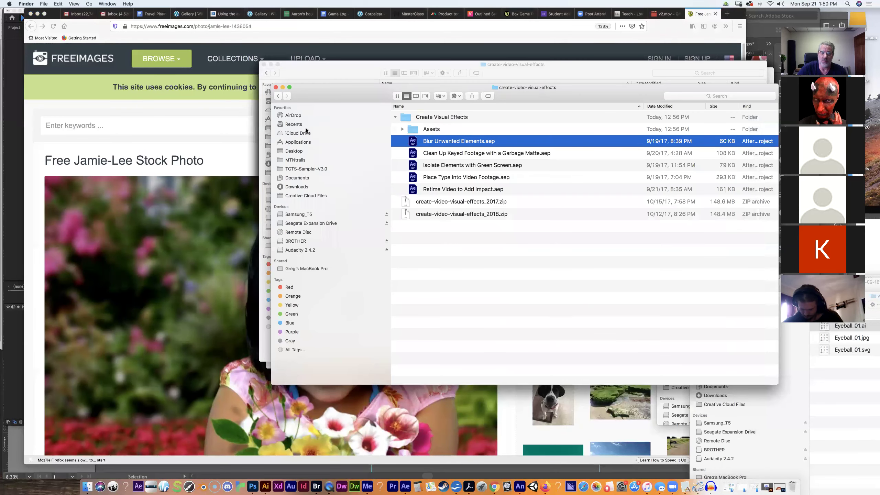
left_click(300, 152)
left_click_drag(340, 95, 265, 88)
left_click(381, 88)
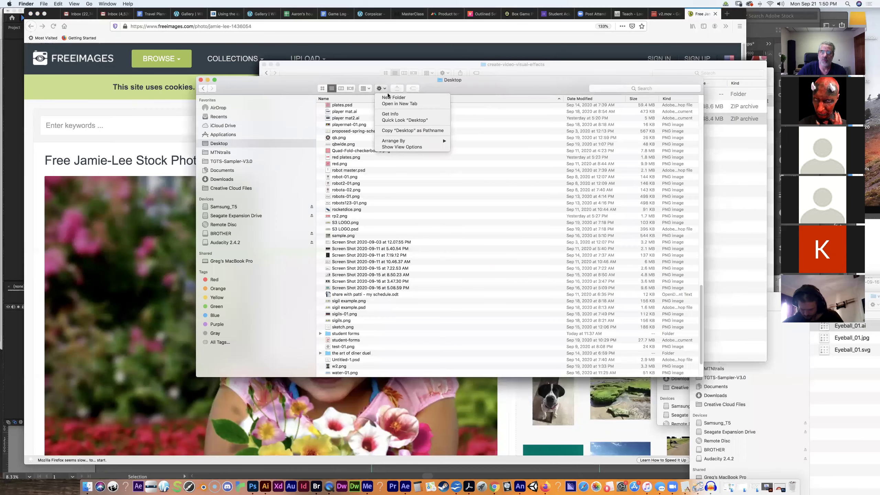
left_click(395, 98)
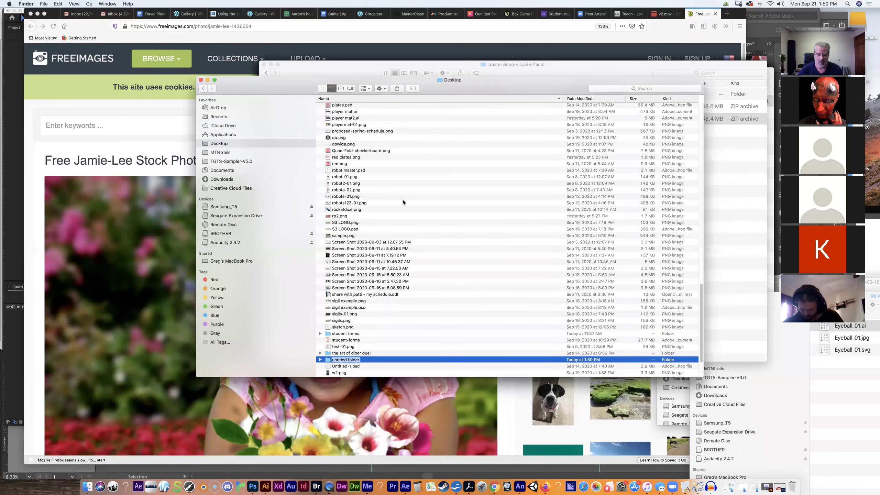
type("anima")
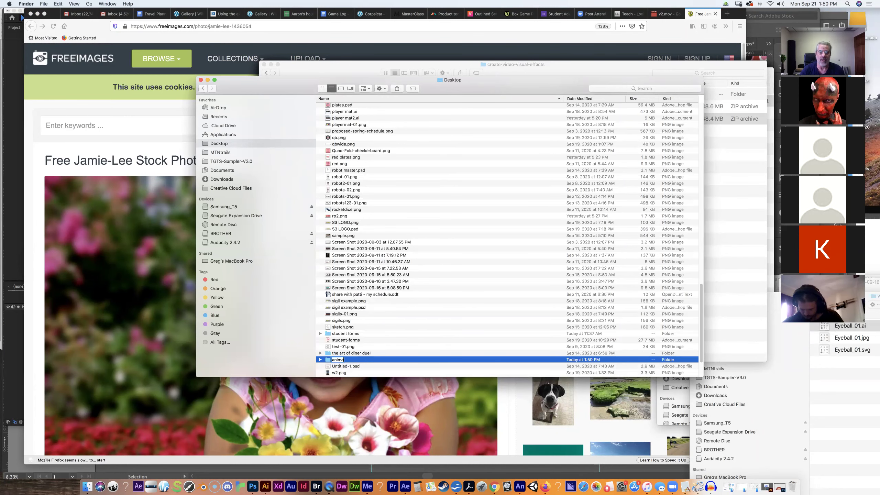
type("tic")
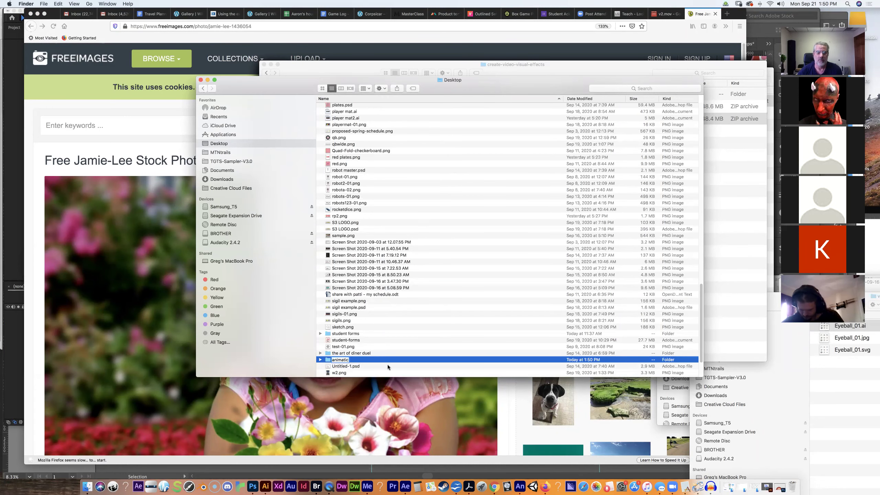
key("Return")
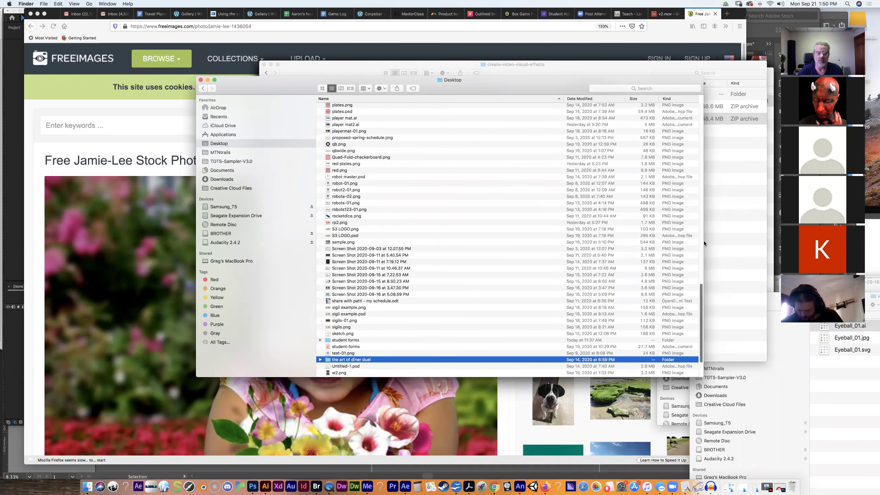
Move 1.jpg, 2.jpg and 3.jpg from the Desktop into the animatic folder and open that folder.
left_click_drag(700, 304, 700, 122)
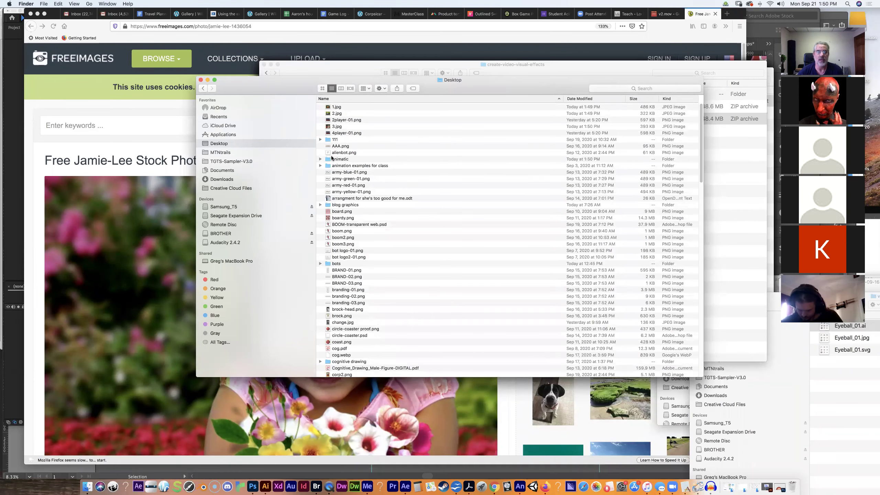
left_click(332, 159)
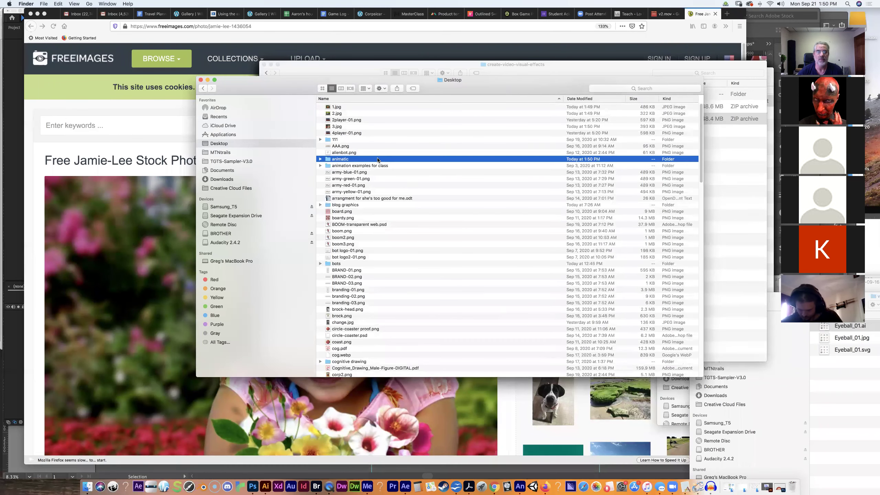
left_click(339, 108)
left_click(338, 114, "shift")
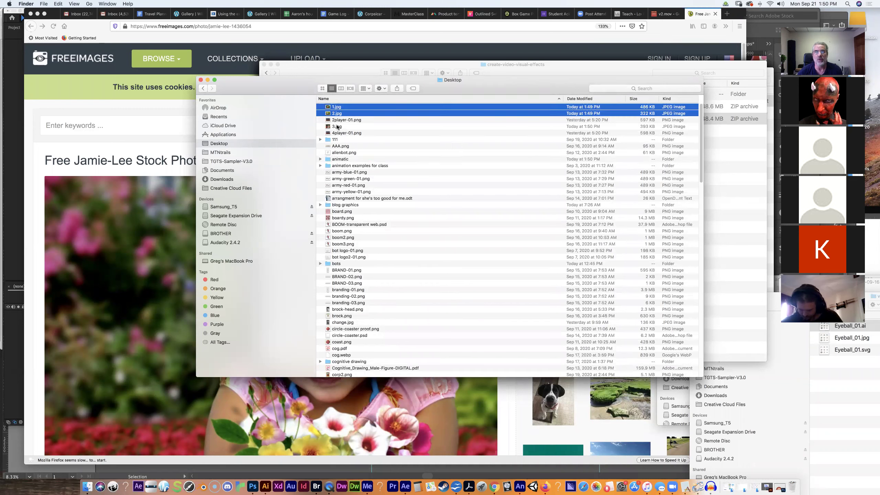
left_click(337, 127, "super")
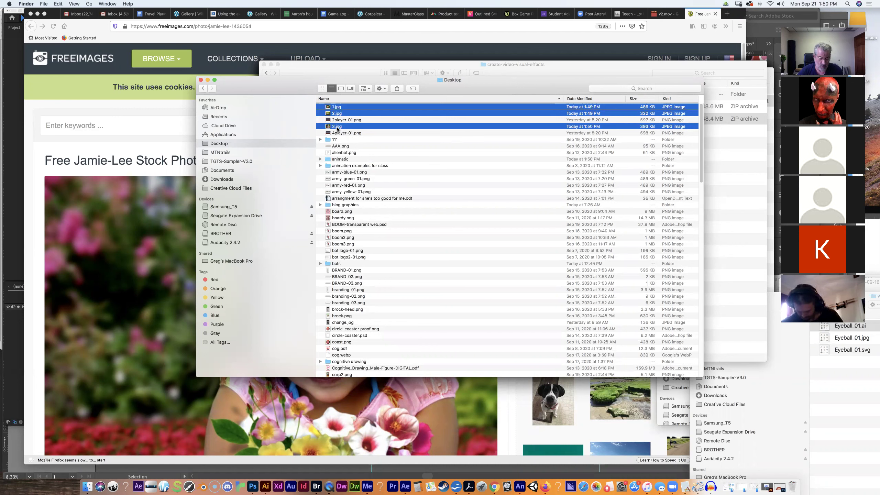
left_click_drag(337, 126, 336, 156)
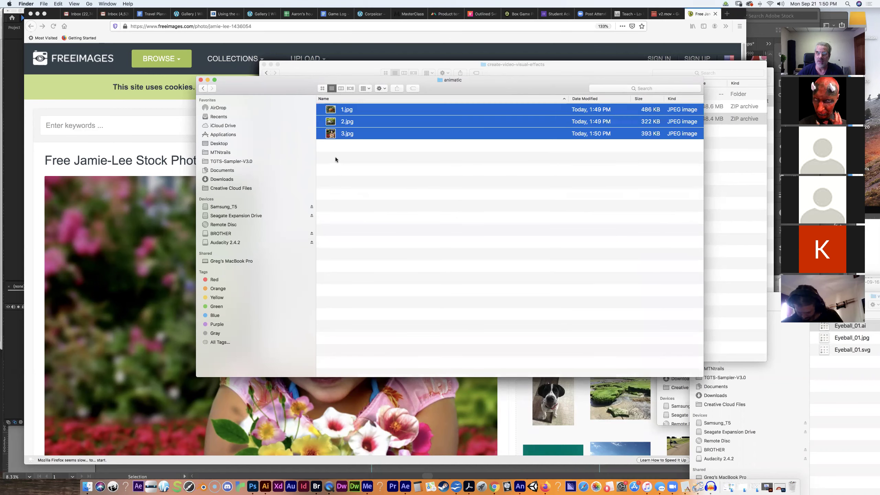
left_click(361, 172)
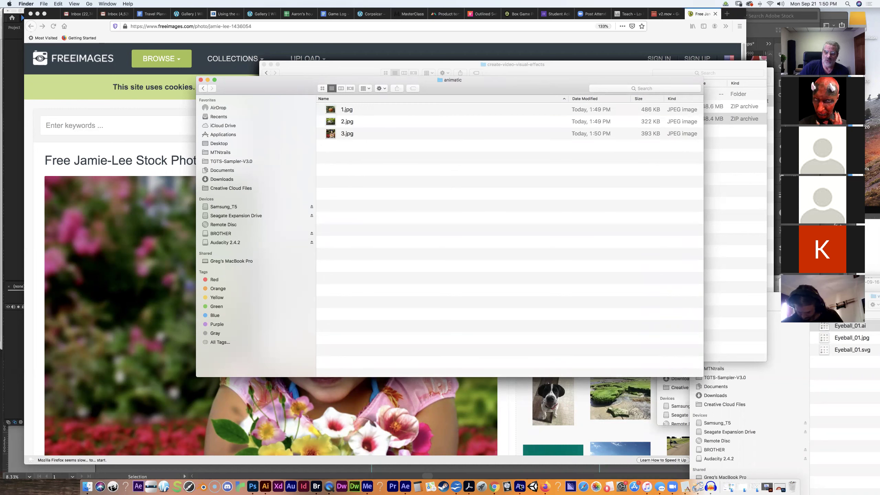
Switch to After Effects and import 1.jpg, 2.jpg and 3.jpg from the animatic folder on the Desktop using multiple-file import.
left_click(405, 487)
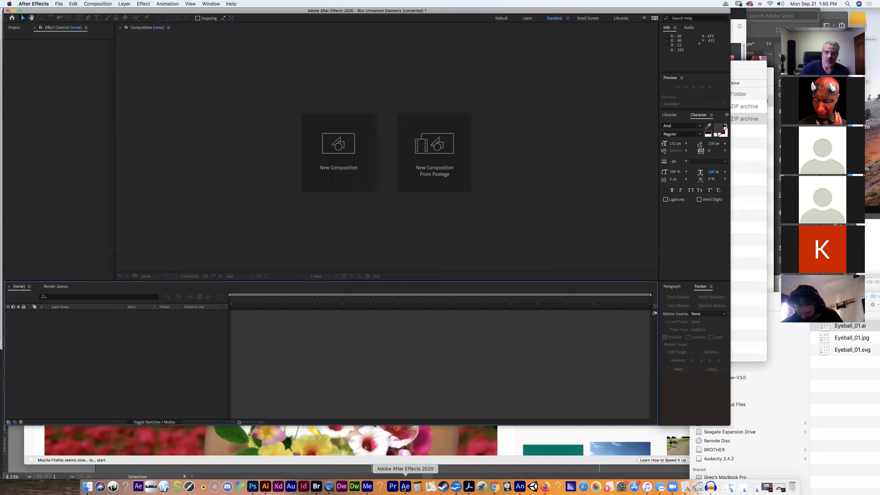
left_click(69, 140)
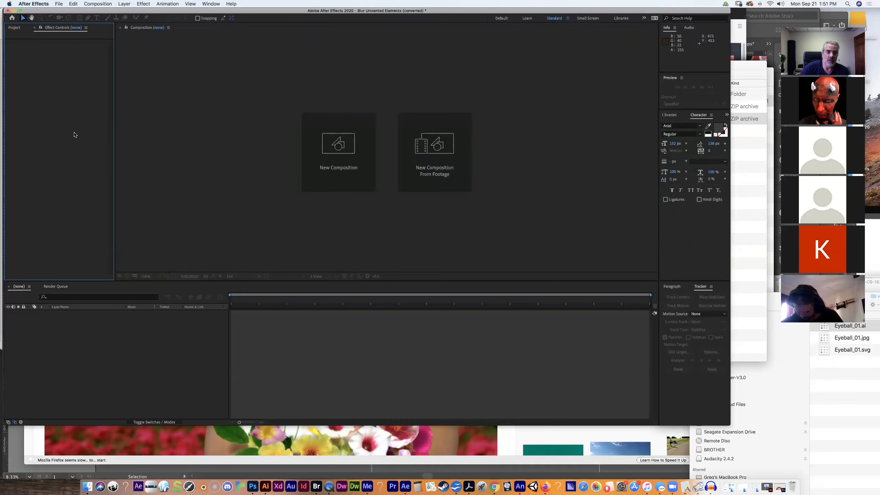
left_click_drag(60, 11, 68, 22)
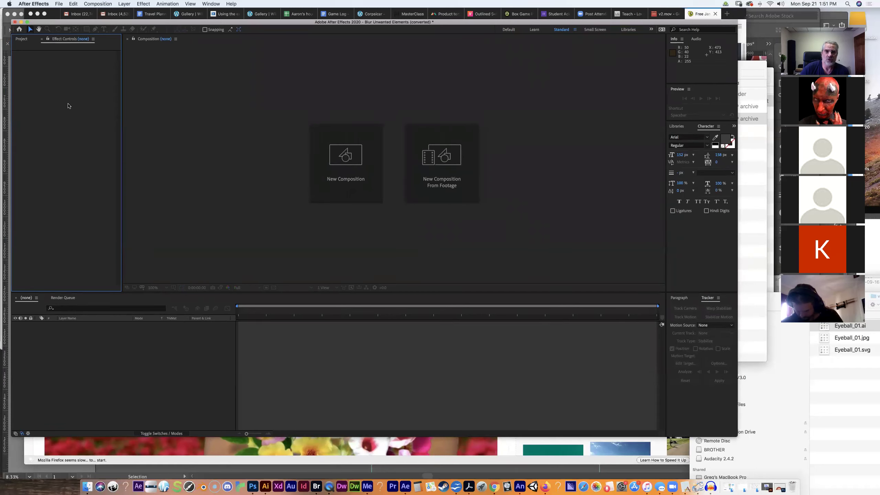
left_click(58, 4)
mouse_move(104, 92)
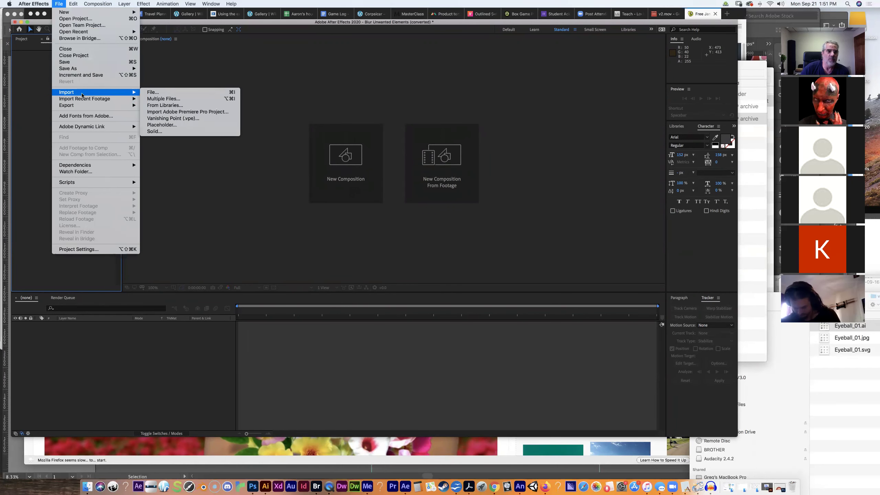
left_click(171, 102)
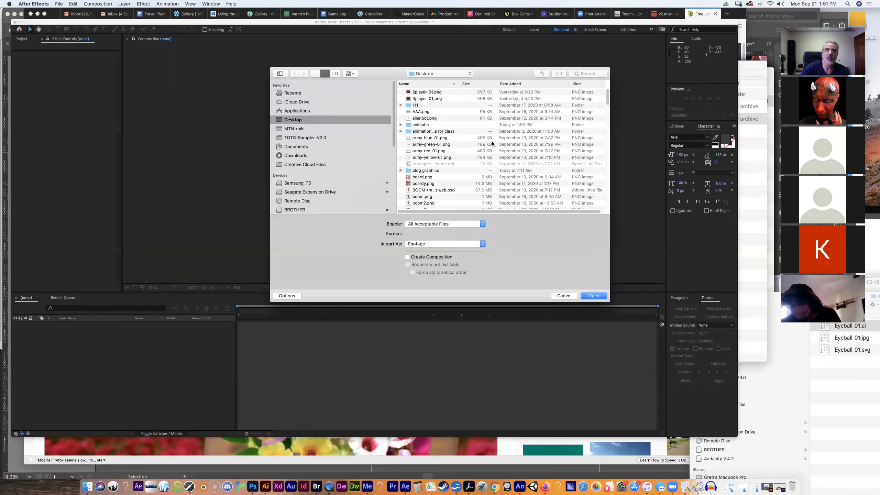
double_click(432, 125)
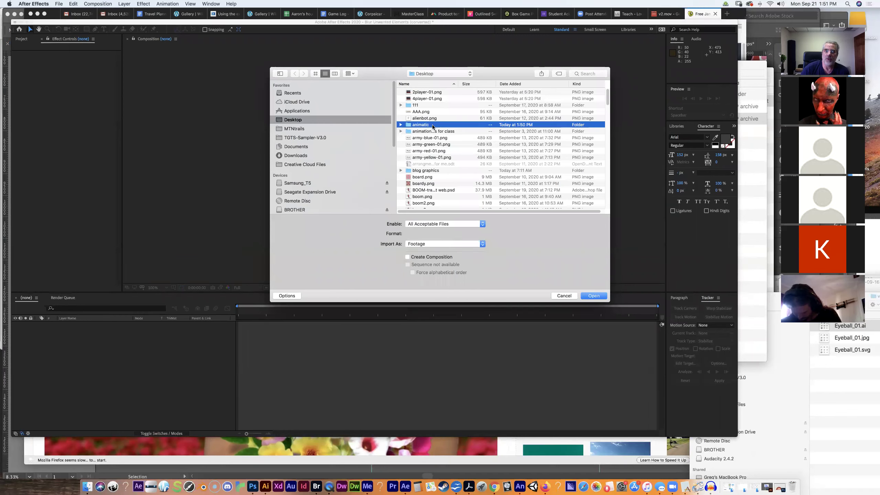
left_click(425, 91)
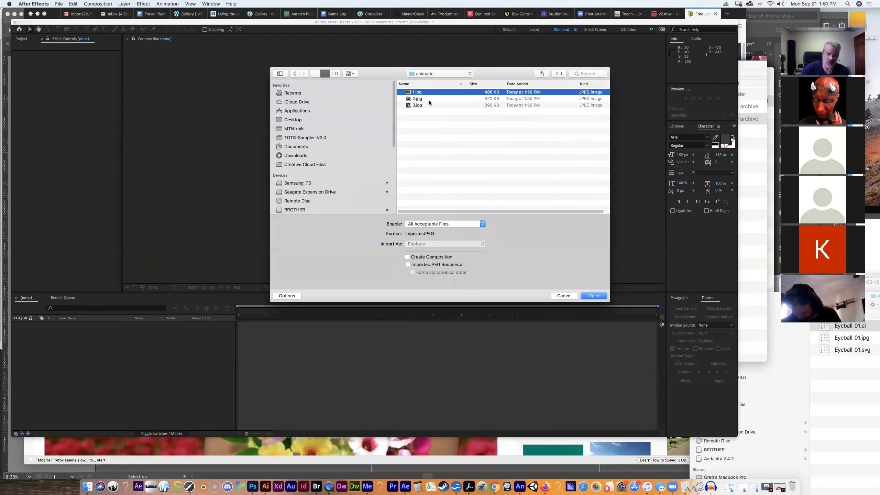
left_click(427, 106, "shift")
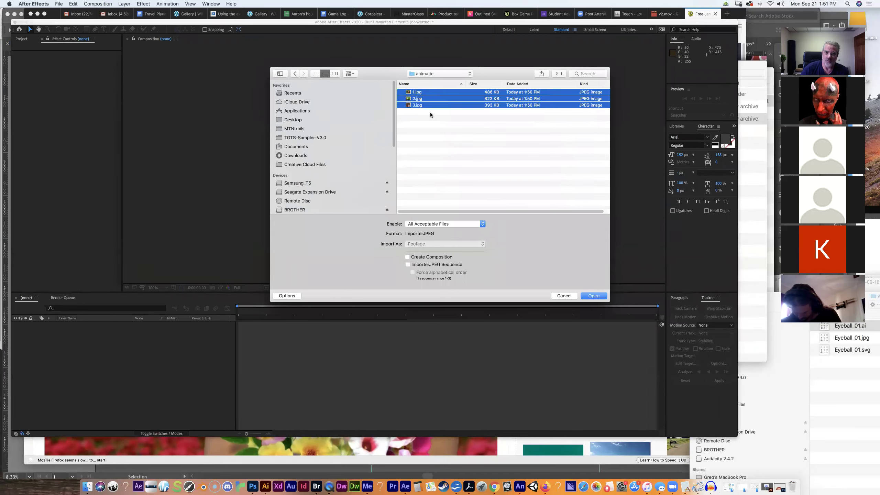
left_click(589, 299)
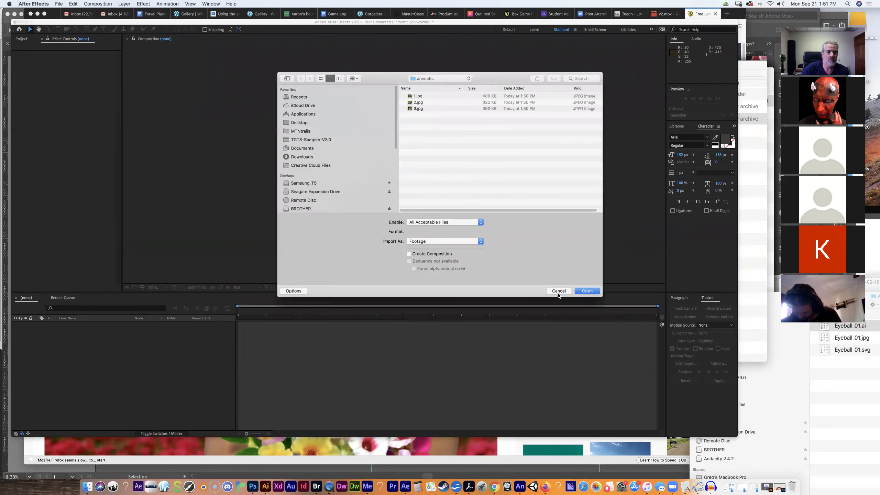
Import 2.jpg and 3.jpg individually once more, and close the import dialog.
left_click(415, 99)
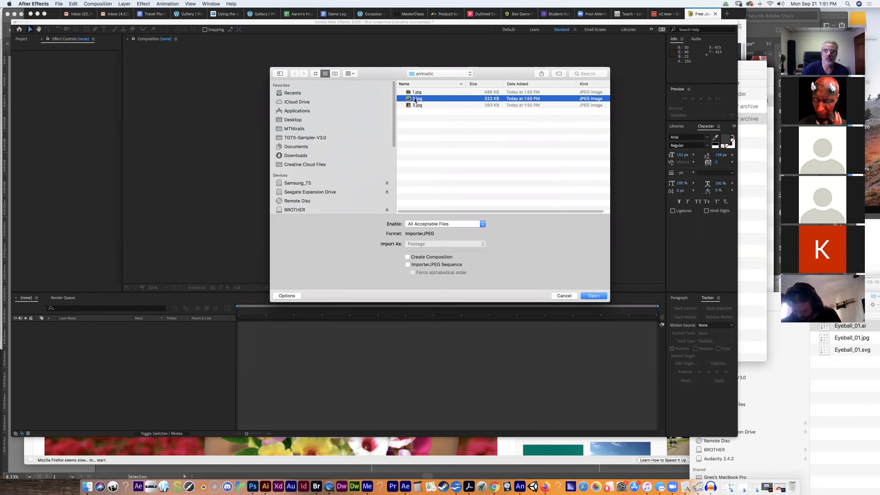
left_click(588, 297)
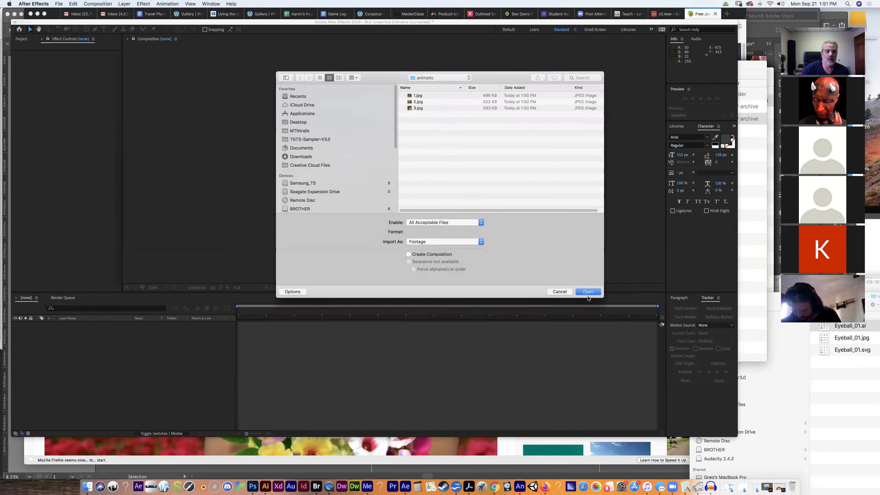
left_click(436, 107)
left_click(588, 297)
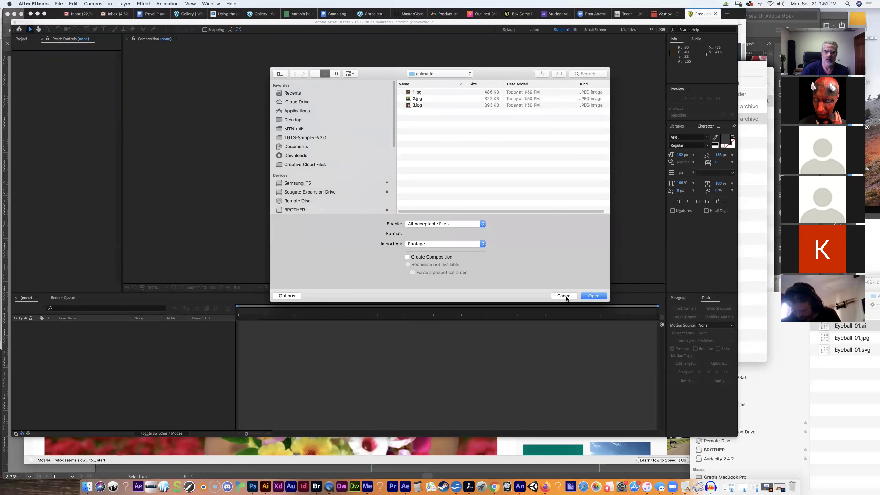
left_click(565, 295)
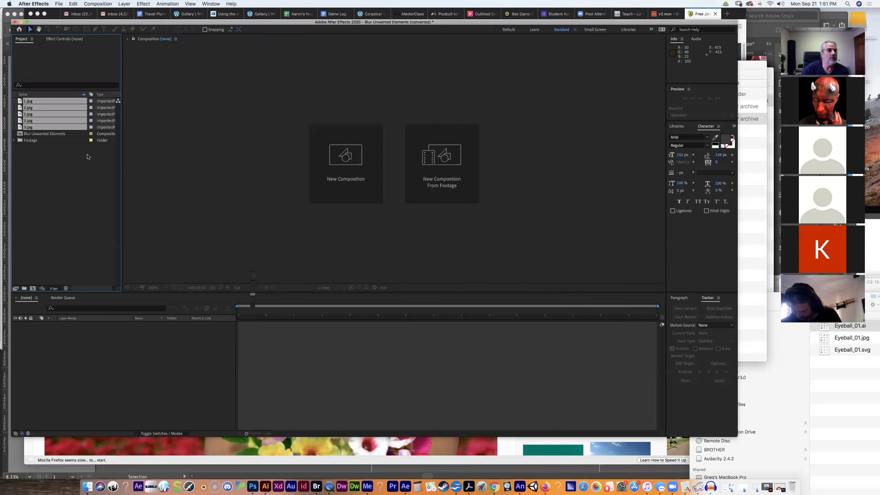
Delete the Blur Unwanted Elements composition, the Footage folder and the duplicate copies of 3.jpg and 2.jpg from the project.
left_click(86, 159)
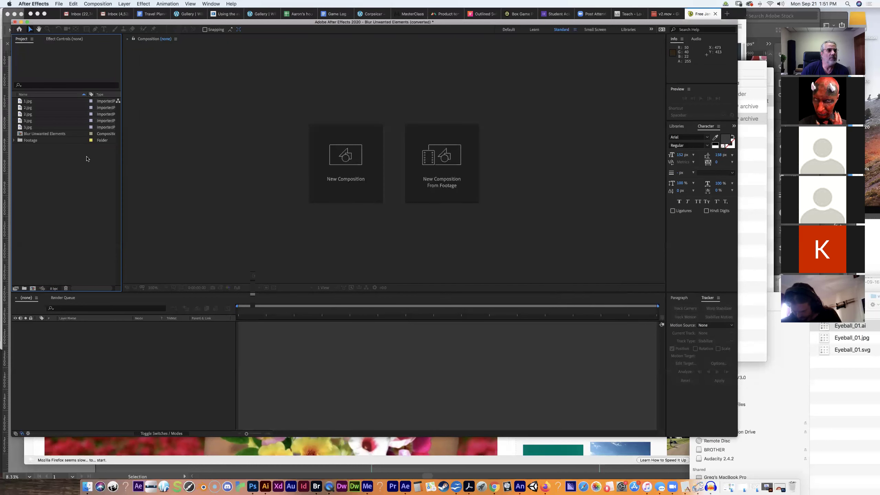
left_click(38, 135)
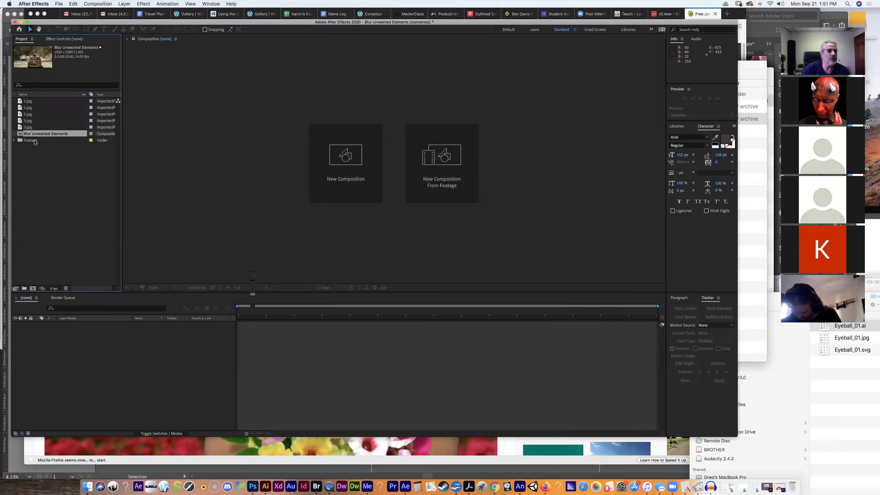
left_click(35, 139)
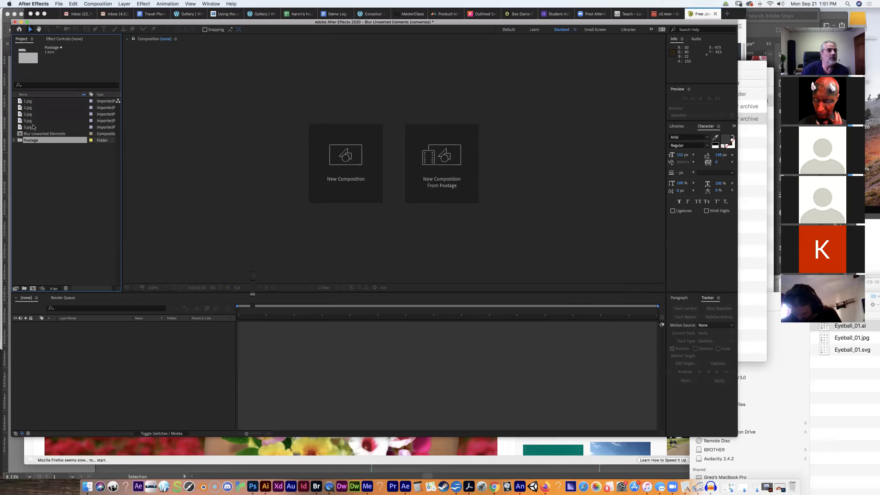
left_click(37, 127)
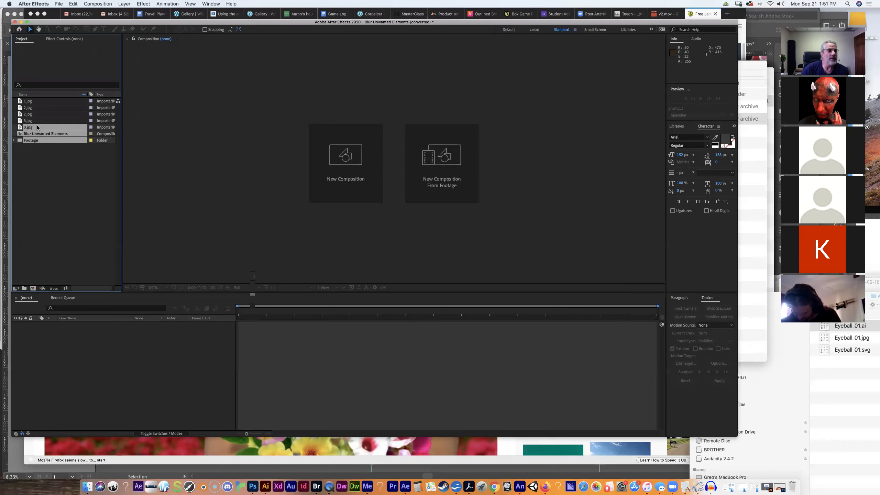
right_click(37, 126)
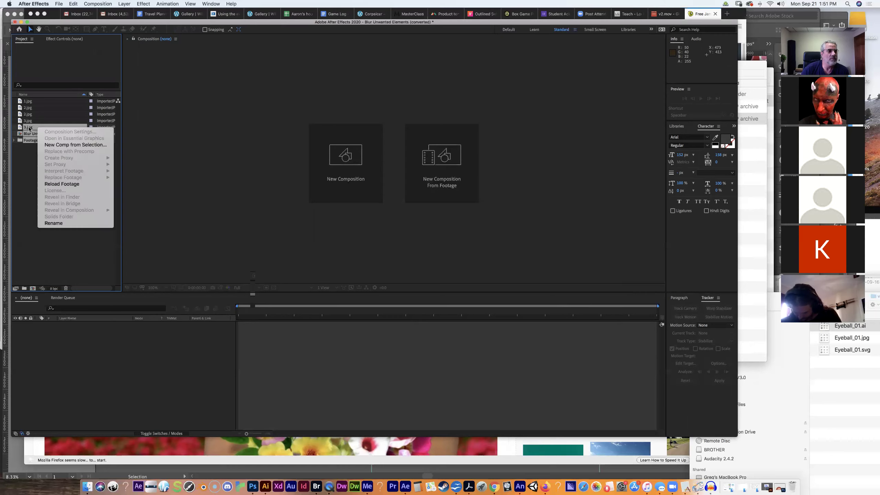
left_click_drag(37, 127, 48, 148)
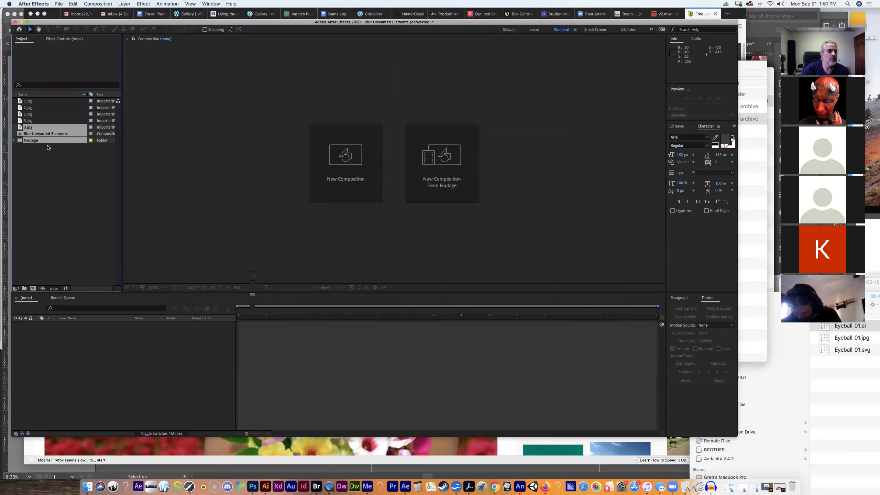
left_click(66, 288)
left_click(434, 242)
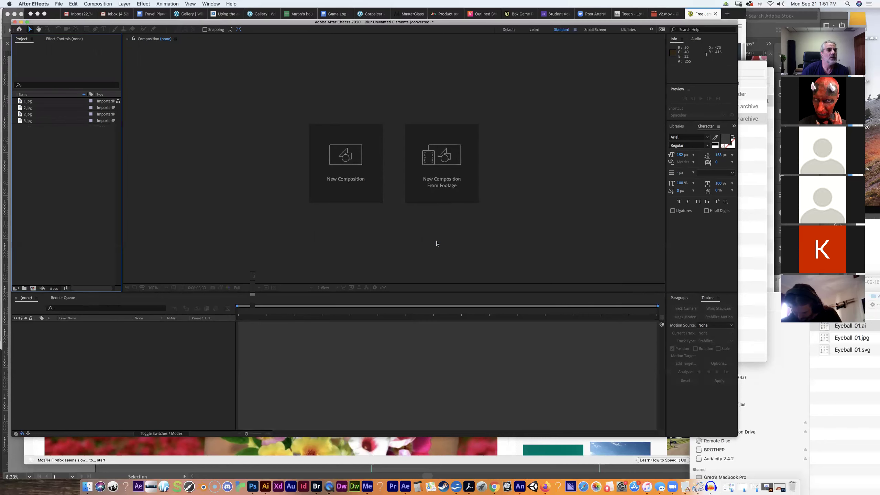
left_click(54, 114)
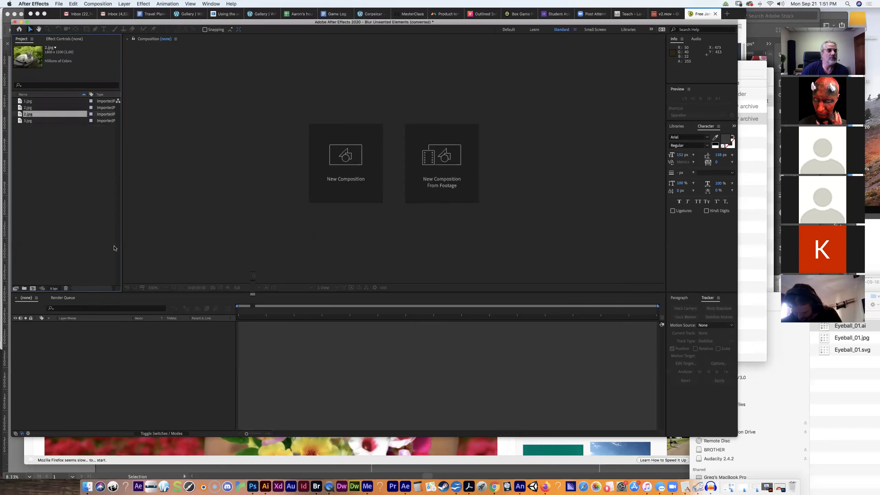
left_click(66, 289)
Check the three remaining images in the project and create a new composition from the pumpkin photo 1.jpg.
left_click(42, 102)
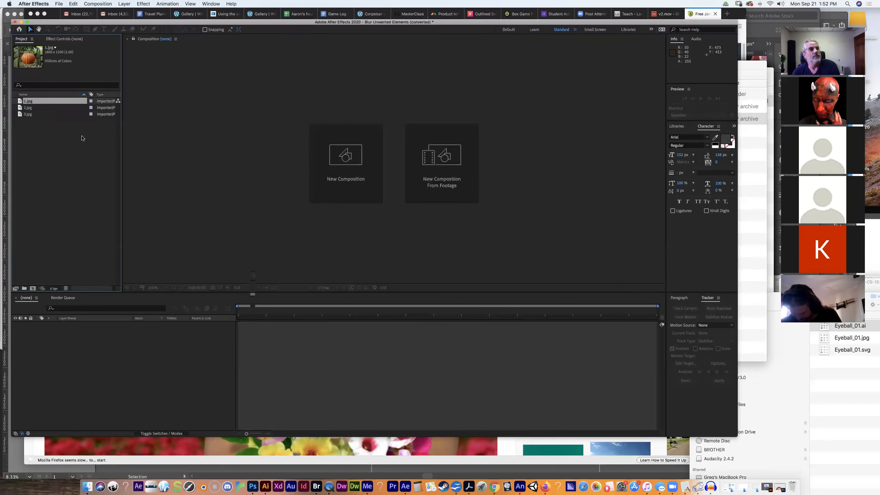
left_click(32, 109)
left_click(30, 113)
left_click(31, 101)
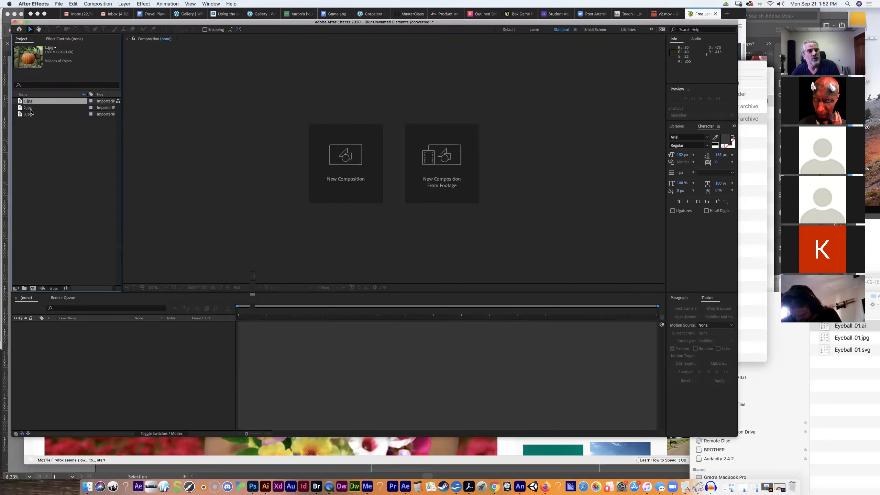
left_click(35, 109)
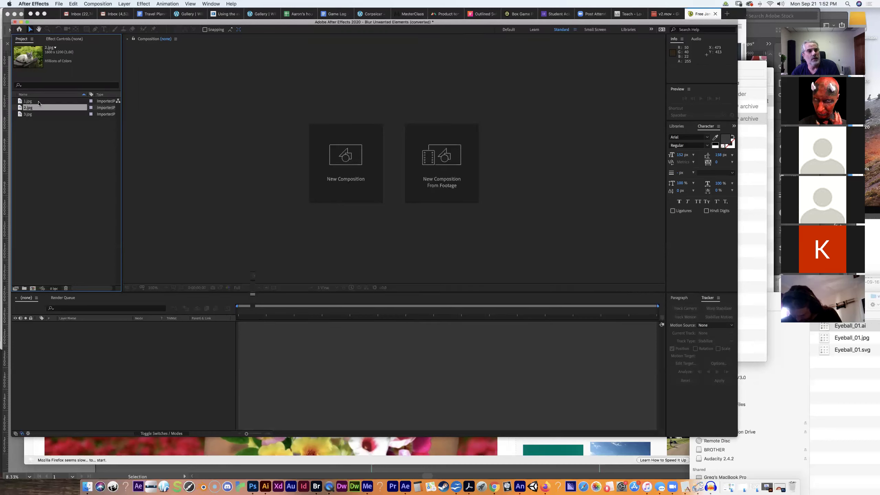
left_click(39, 100)
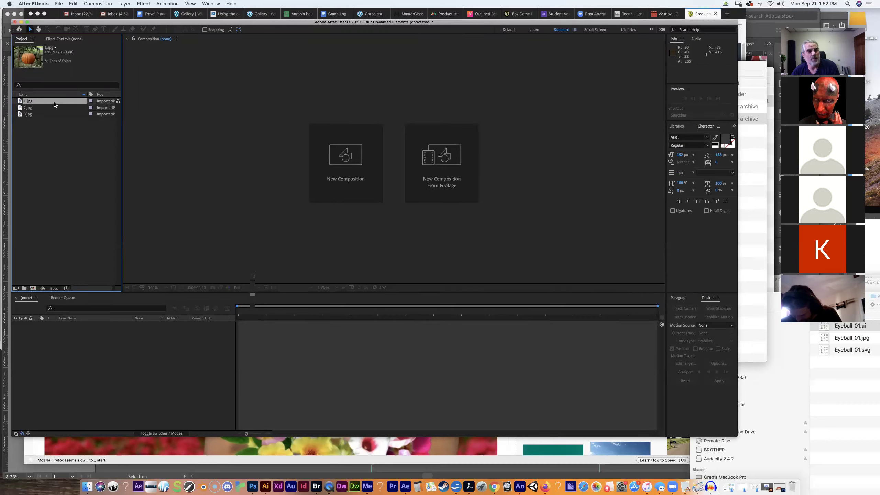
left_click_drag(49, 103, 444, 176)
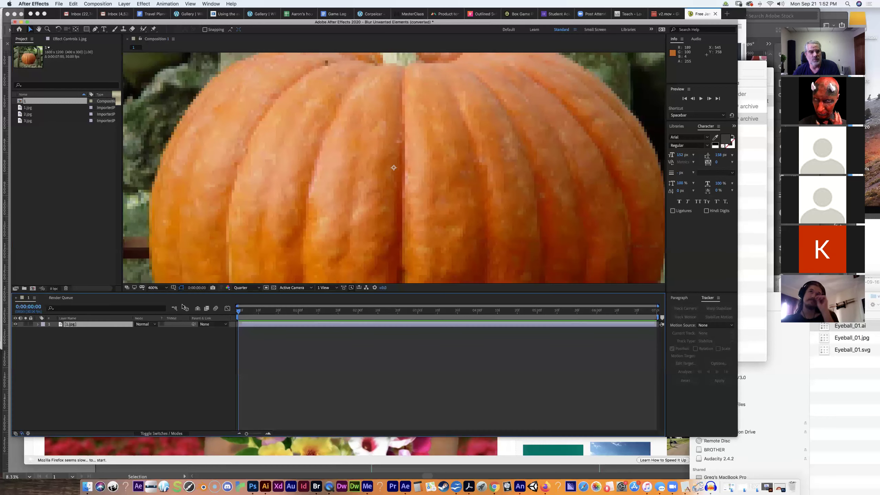
Add 2.jpg and 3.jpg to the composition as layers stacked in that order beneath 1.jpg.
left_click(162, 288)
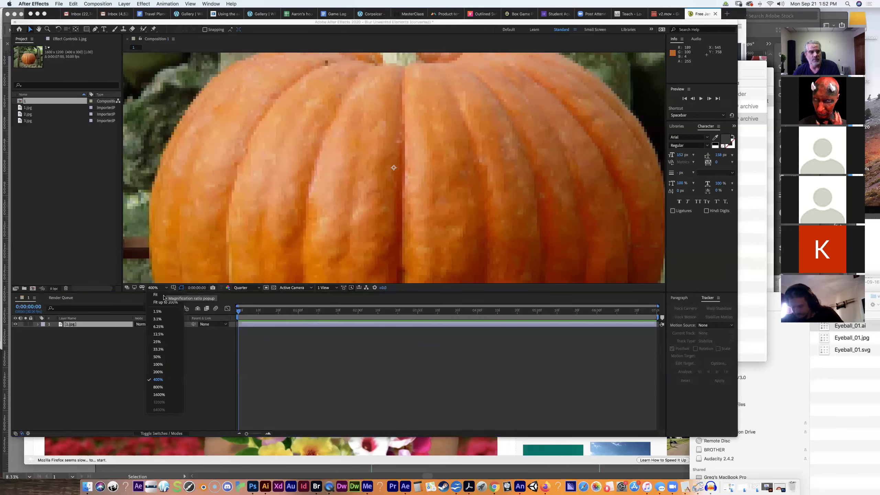
left_click(163, 294)
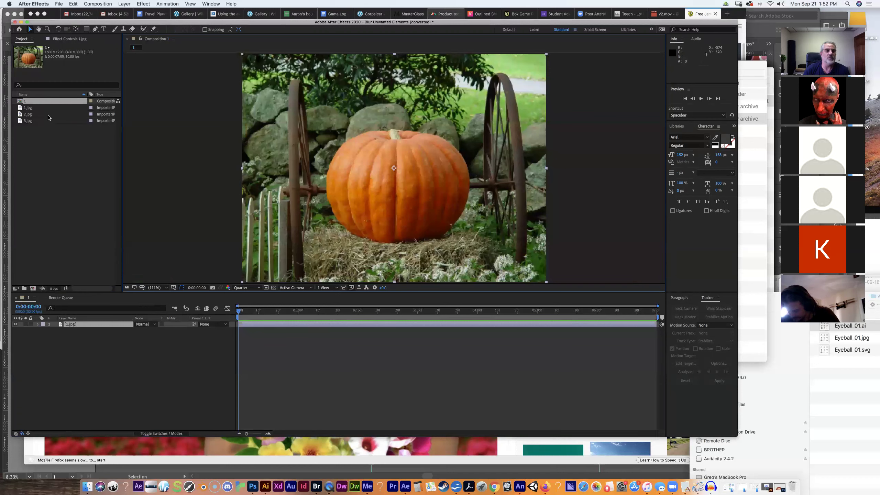
left_click(34, 116)
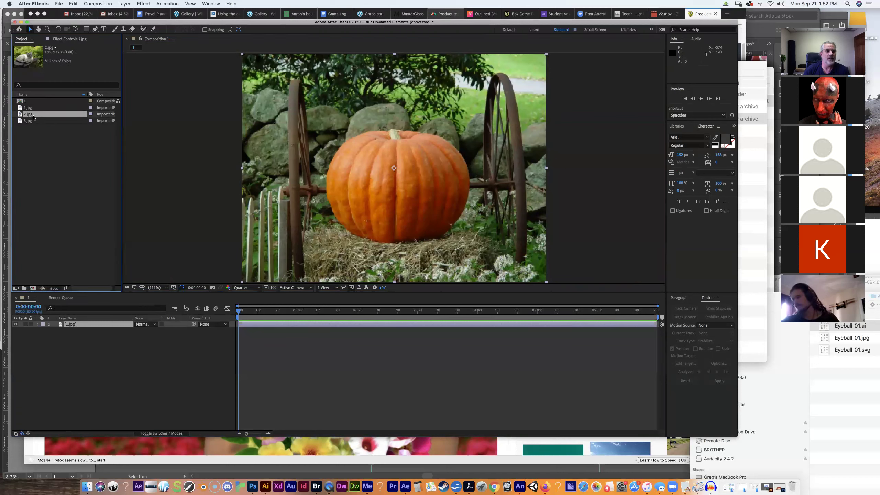
left_click_drag(35, 116, 76, 330)
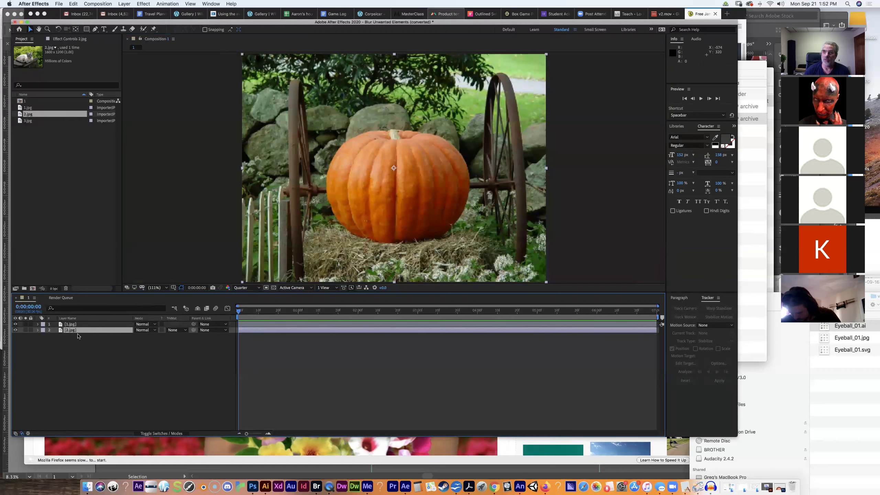
left_click_drag(32, 122, 82, 339)
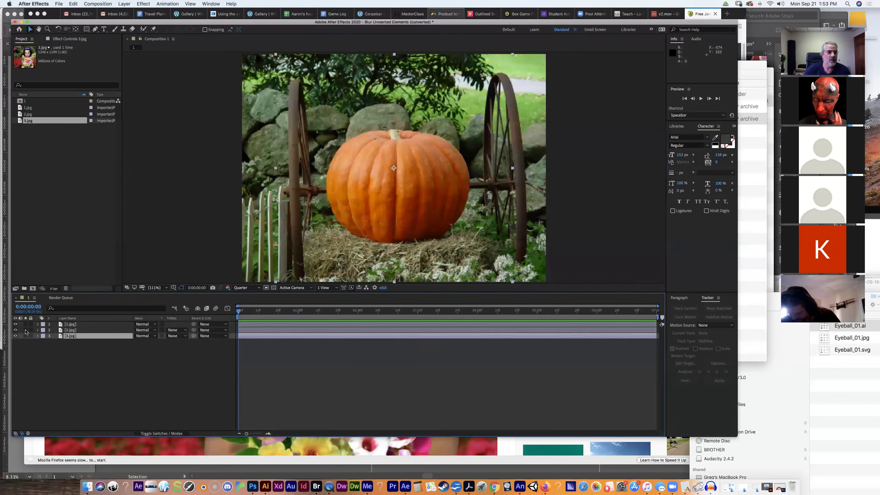
Hide the 1.jpg and 2.jpg layers to expose the girl photo, and select the 3.jpg layer.
left_click(15, 325)
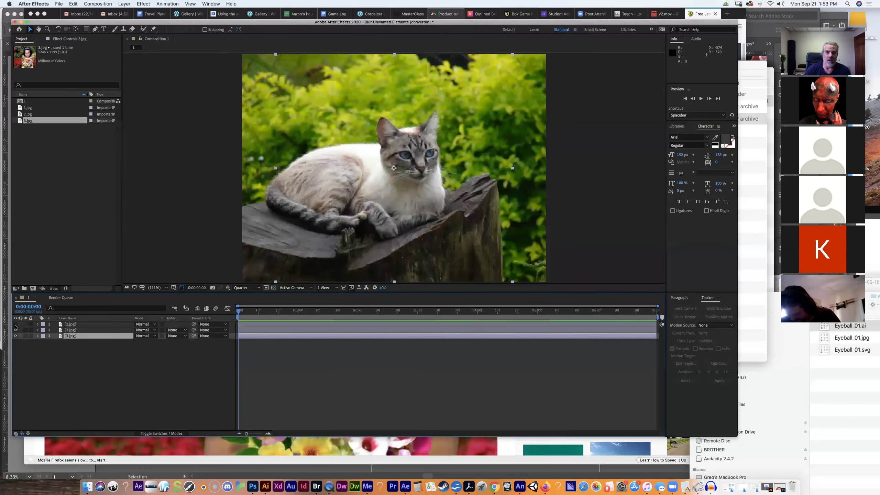
left_click(16, 331)
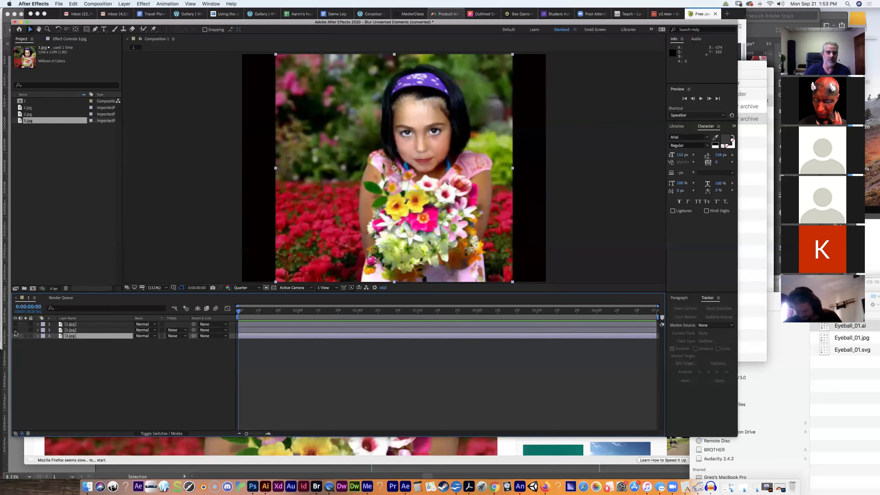
left_click(15, 330)
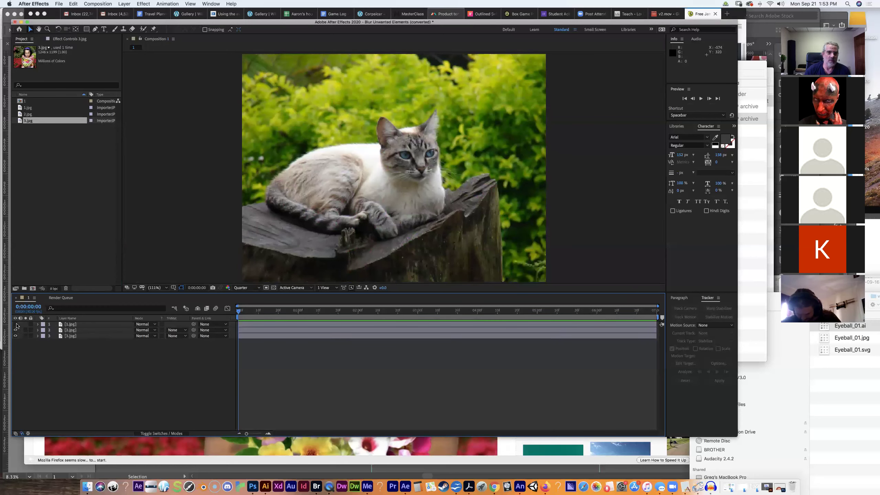
left_click(15, 324)
left_click(16, 324)
left_click(15, 330)
left_click(71, 336)
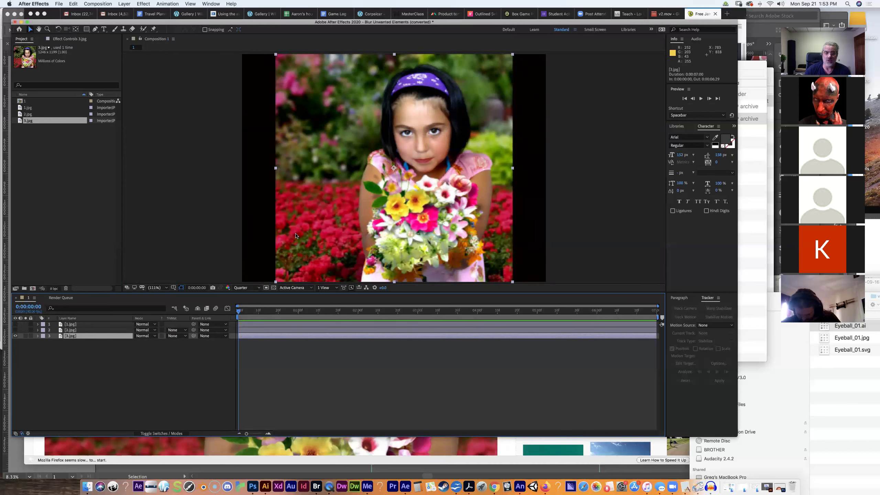
Compare the pumpkin, cat and girl photos by toggling layer visibility, ending with only 3.jpg displayed.
left_click(15, 330)
left_click(15, 324)
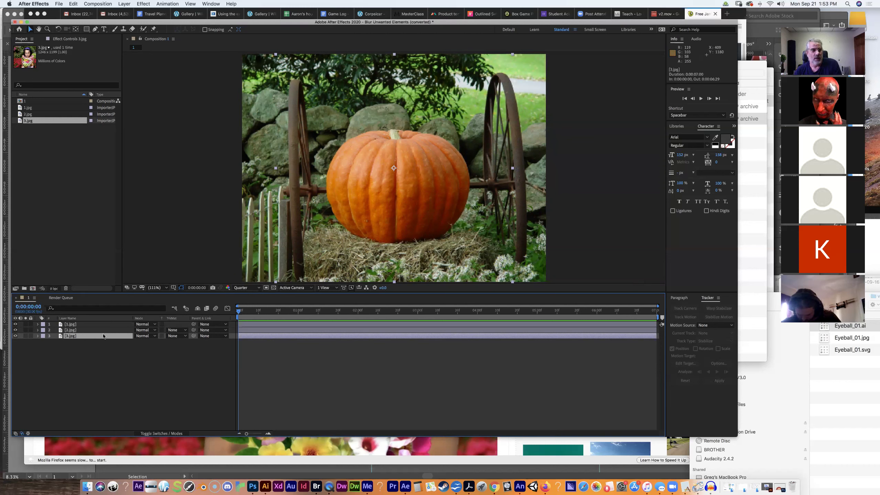
left_click(15, 329, "alt")
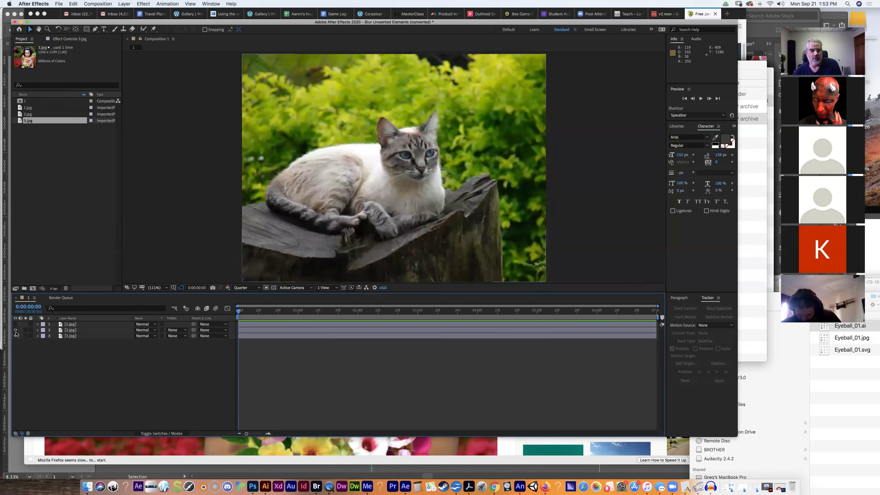
left_click(15, 335, "alt")
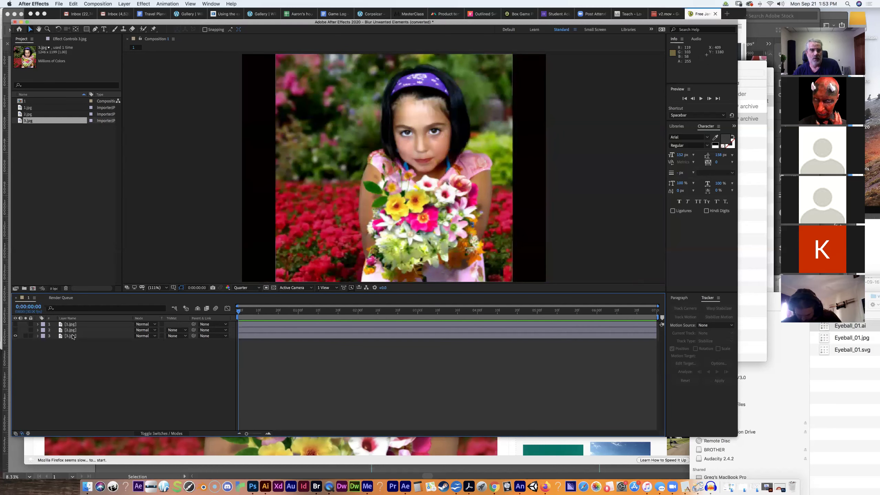
Scale the 3.jpg layer up proportionally to about 138% so the girl photo fills the composition frame.
left_click(71, 336)
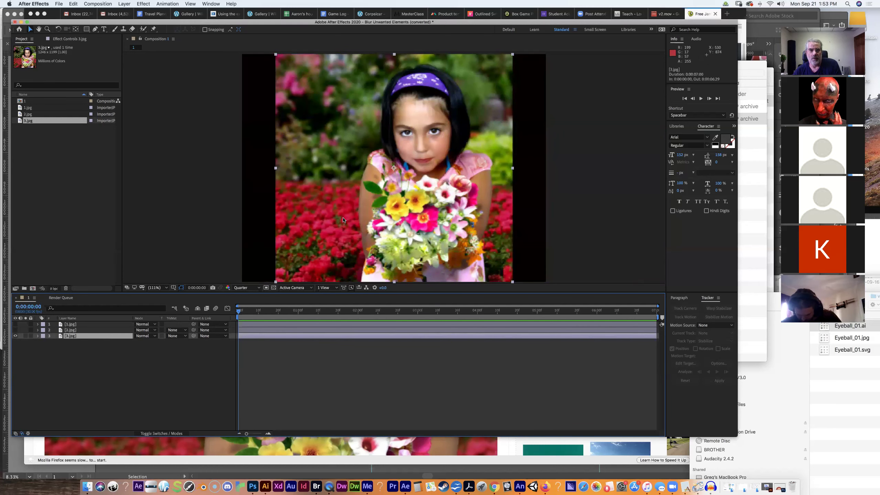
left_click(165, 289)
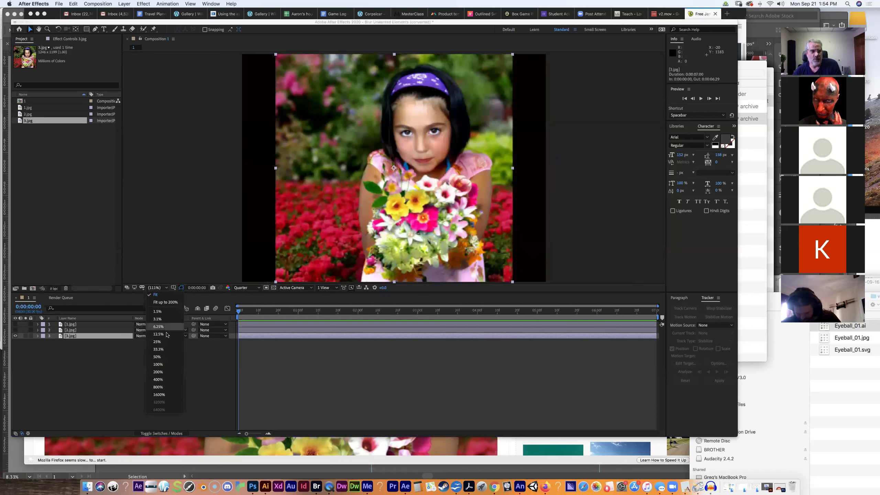
left_click(167, 356)
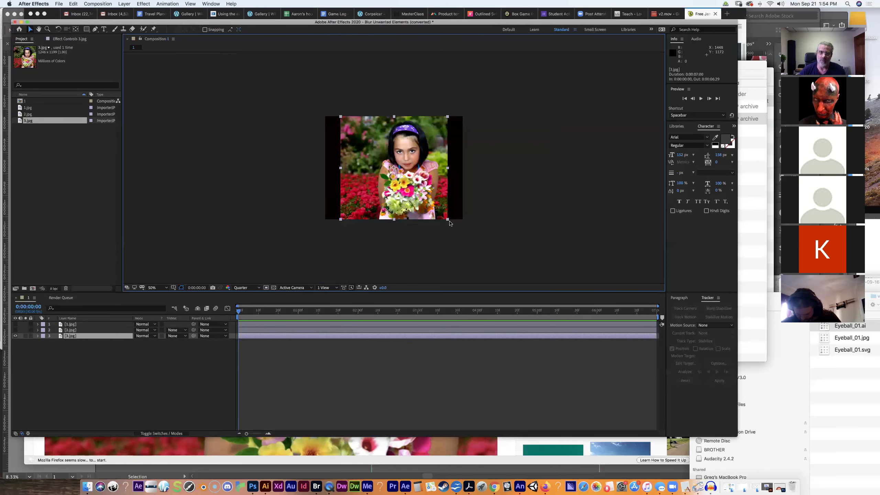
left_click_drag(447, 221, 468, 239)
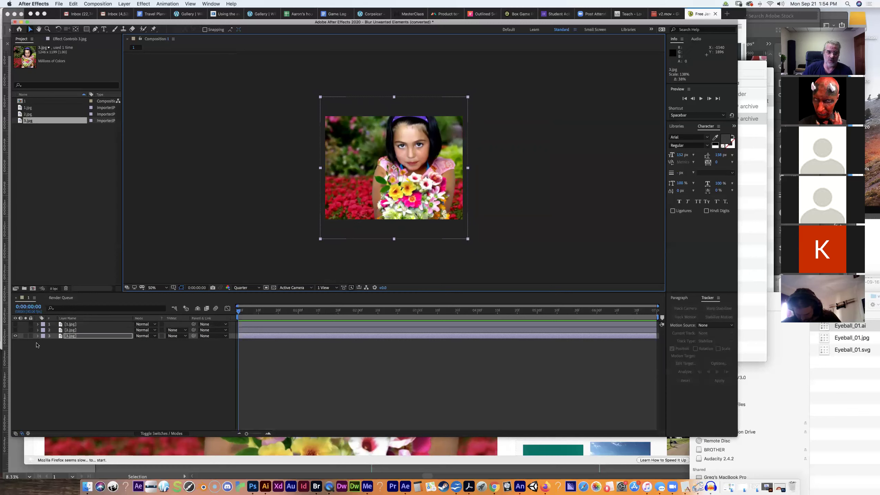
Make the 2.jpg and 1.jpg layers visible again, checking the cat photo beneath the pumpkin photo.
left_click(15, 331)
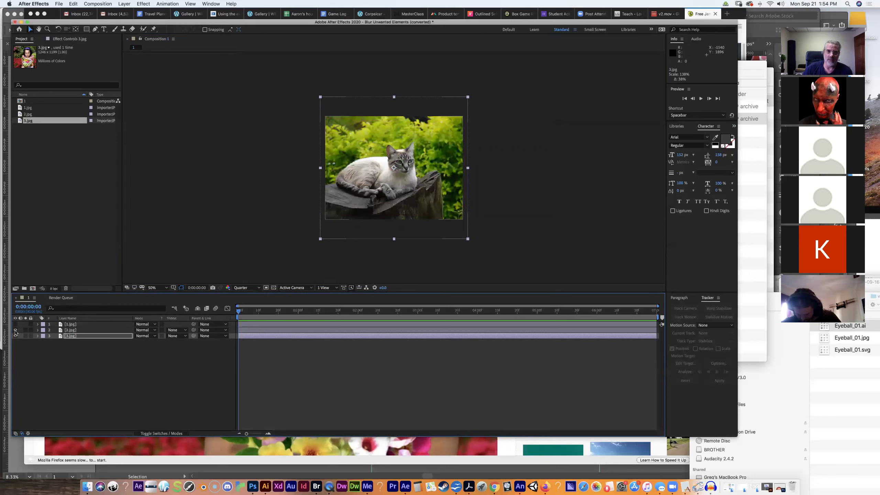
left_click(15, 324)
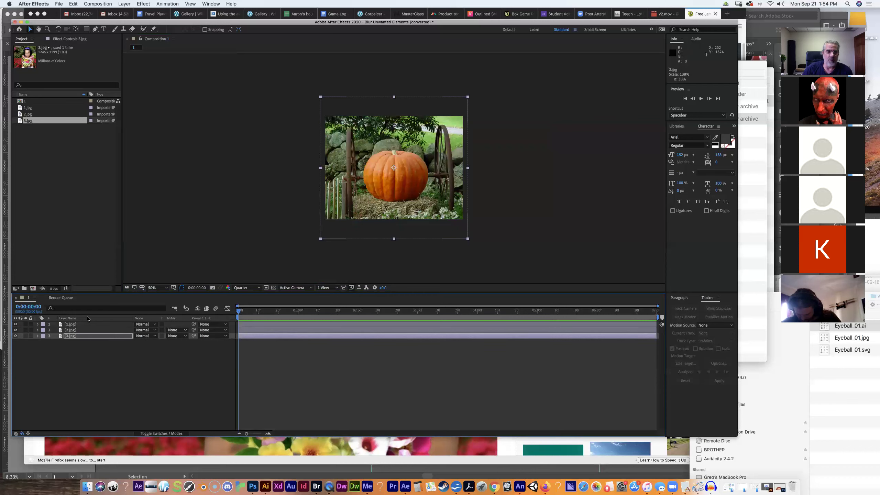
left_click(15, 324)
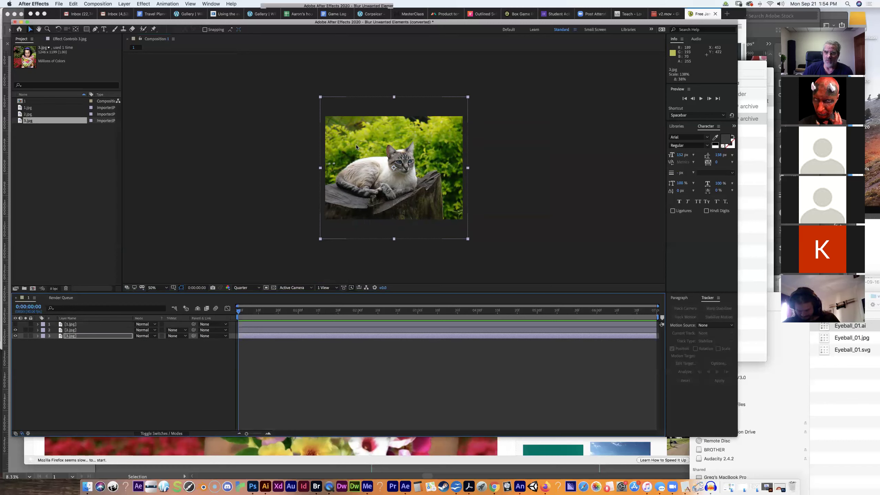
left_click(15, 324)
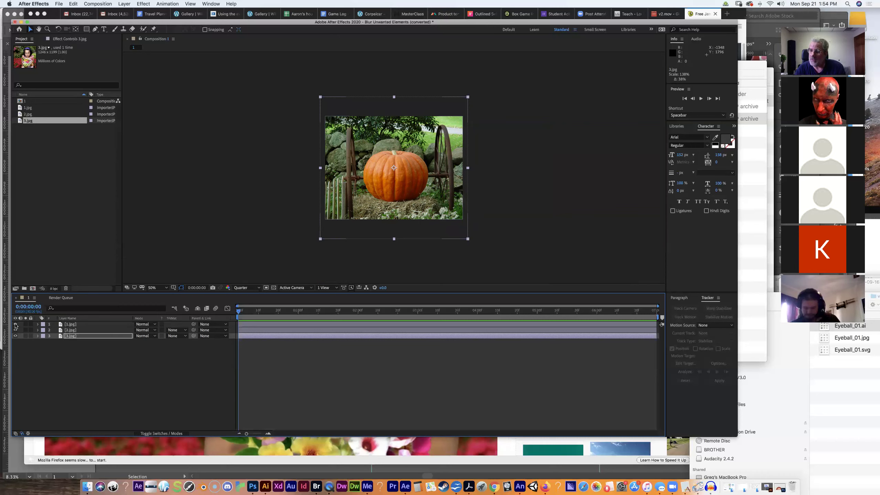
Switch to Firefox and load unsplash.com in place of the v2.mov page to view another free photo source.
left_click(545, 487)
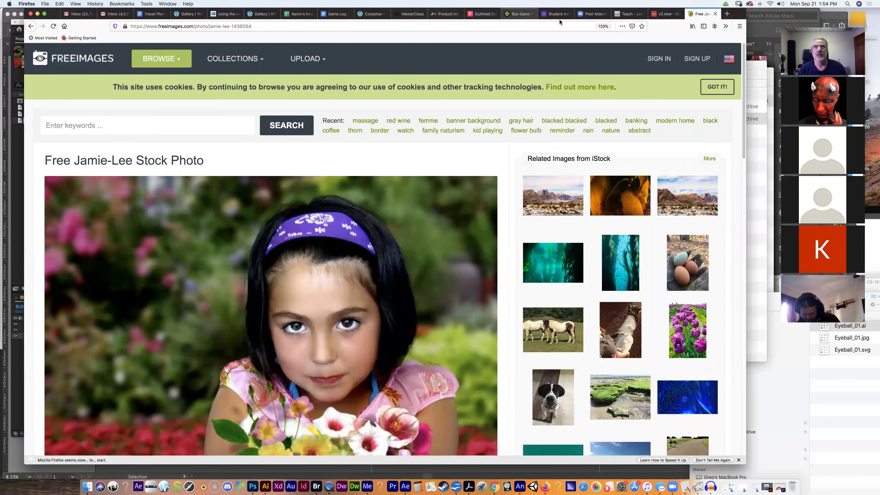
left_click(665, 16)
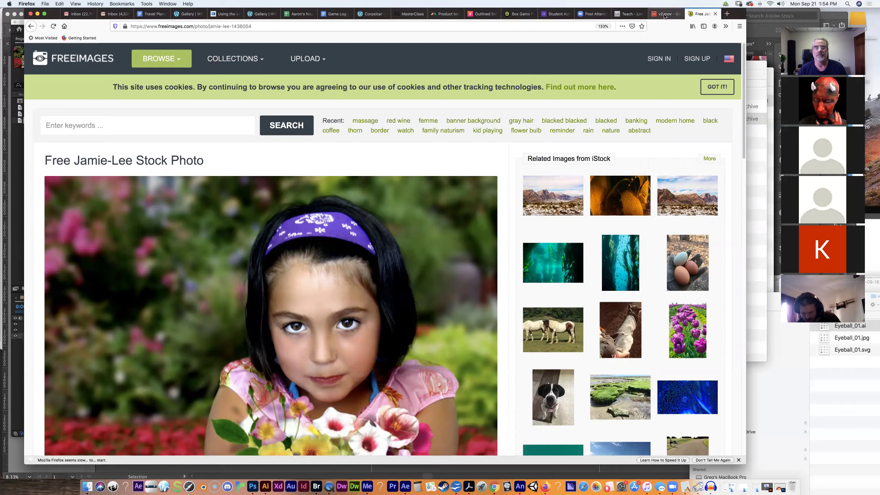
left_click(248, 29)
left_click_drag(289, 25, 117, 25)
type("u")
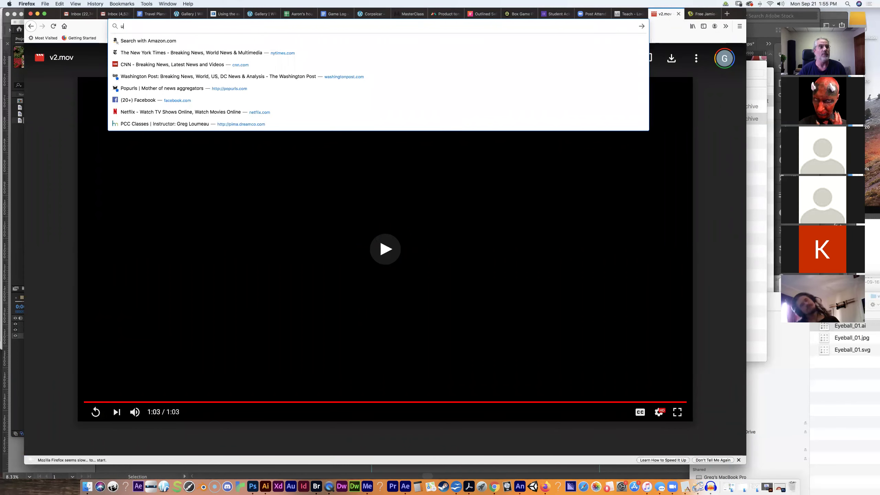
type("nsplash.com")
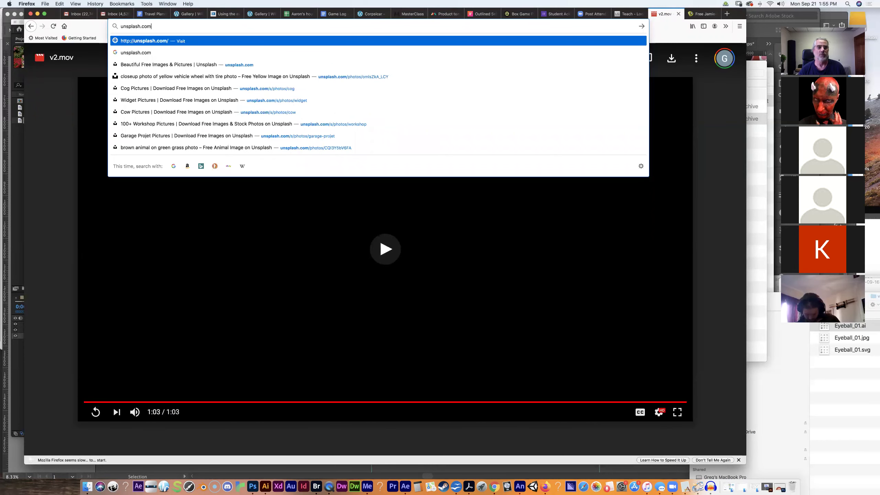
key("Return")
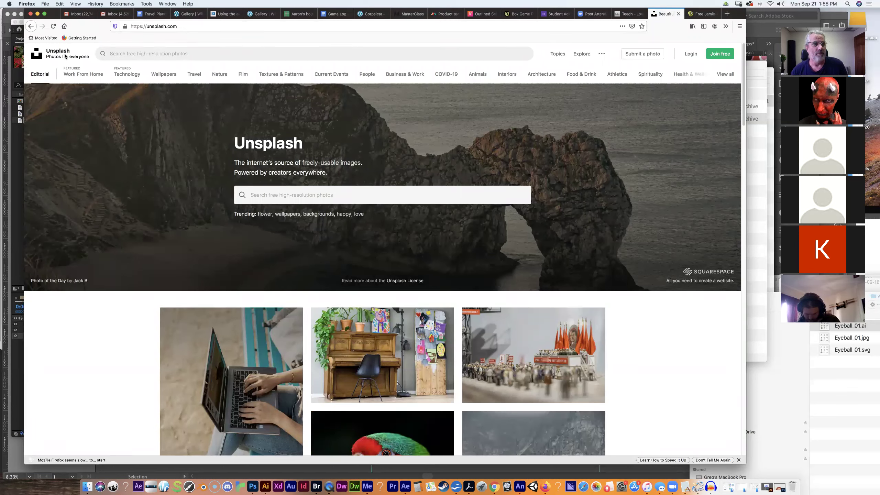
Go back from Unsplash to the v2.mov page, and switch to After Effects.
left_click(183, 26)
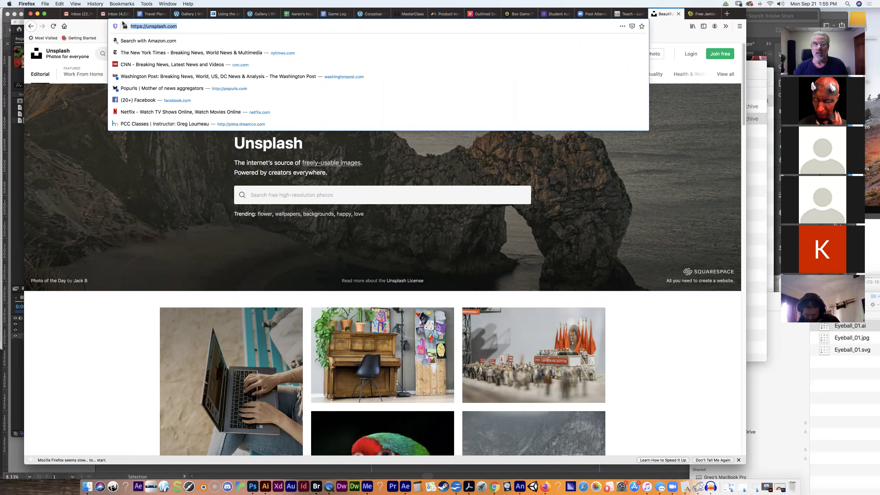
left_click(31, 27)
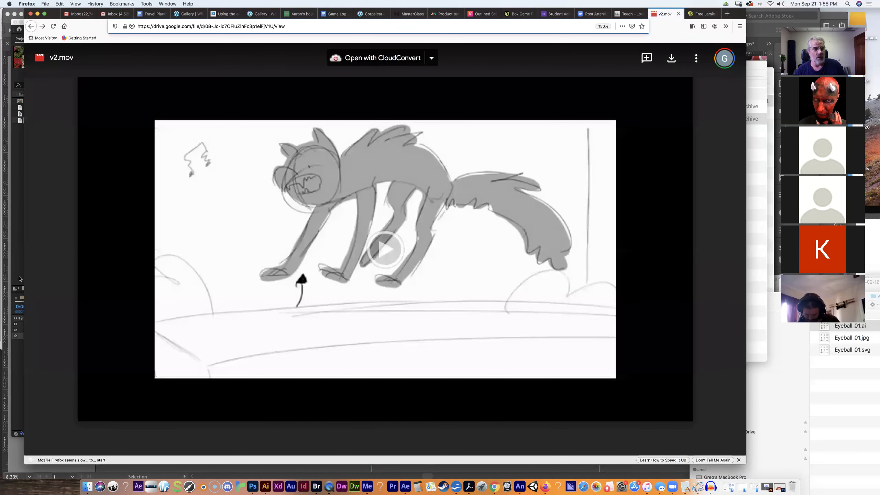
left_click(19, 279)
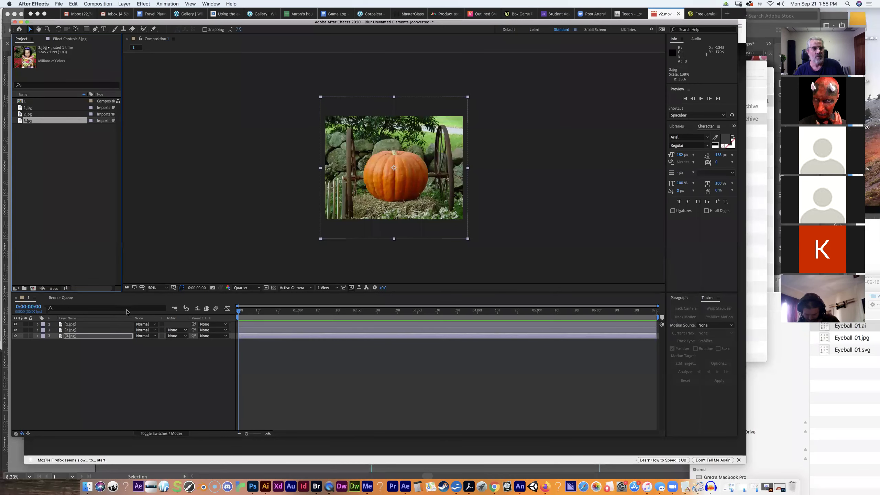
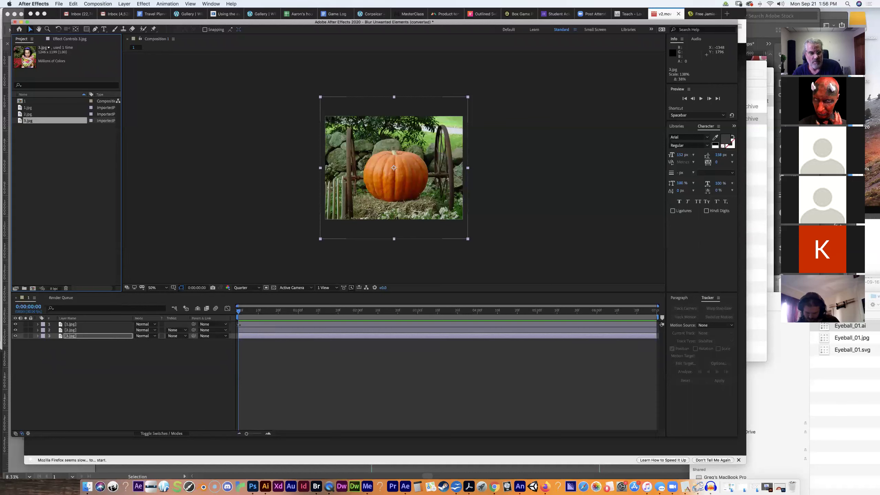
Create a paragraph text layer above 1.jpg with a text box spanning most of the pumpkin photo's width.
left_click(113, 325)
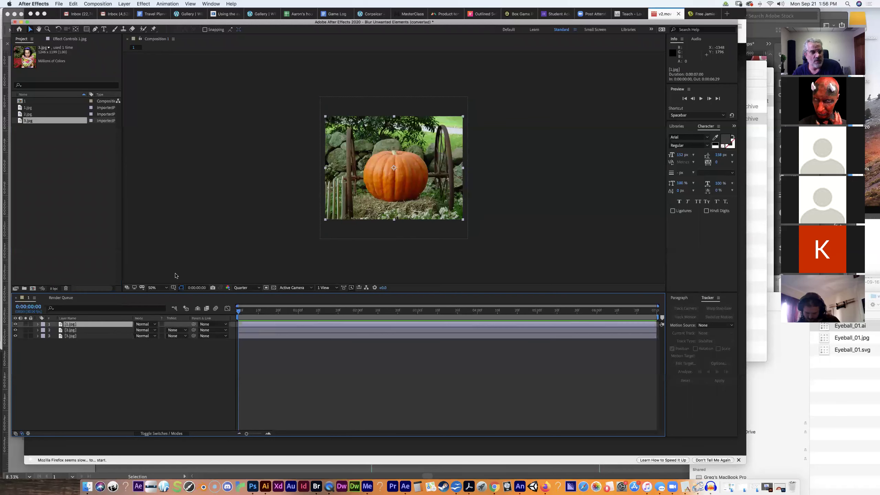
key("super+t")
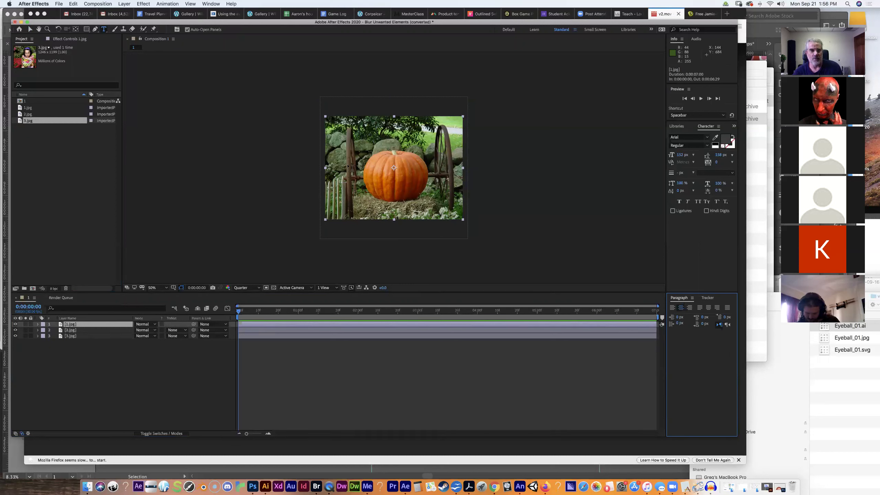
left_click_drag(338, 142, 449, 205)
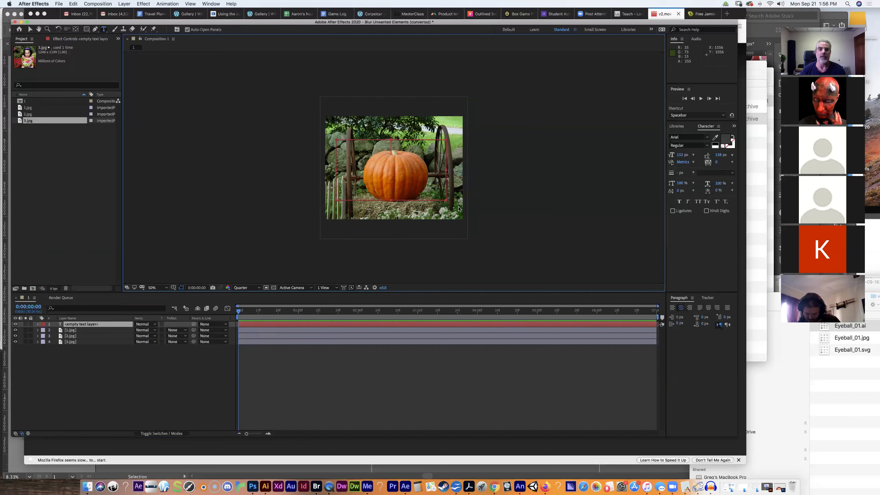
Enter the title "The Story of the Cat Who Rode a Pumpkin to See His Little Girlfriend" in the text box.
type("The Stor")
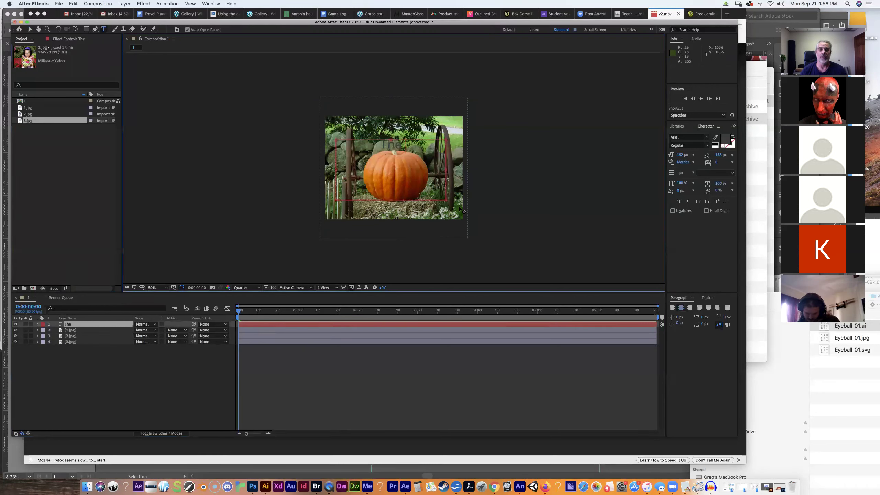
type("of the")
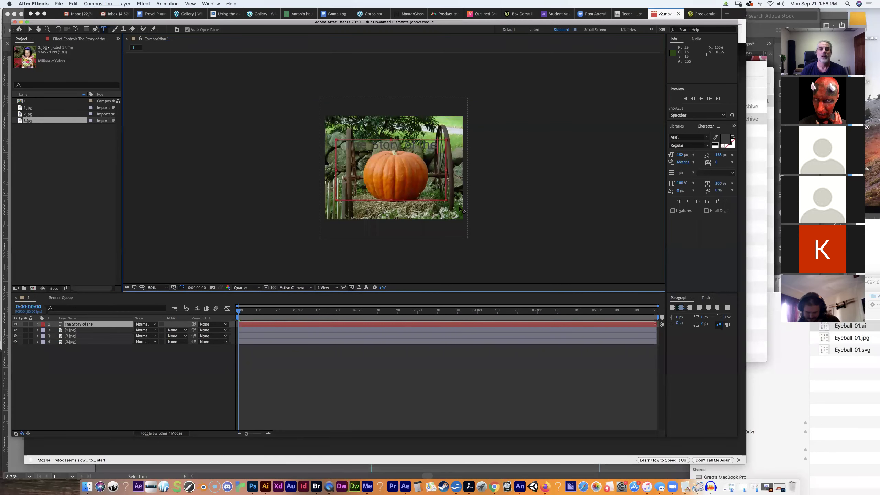
type(" C")
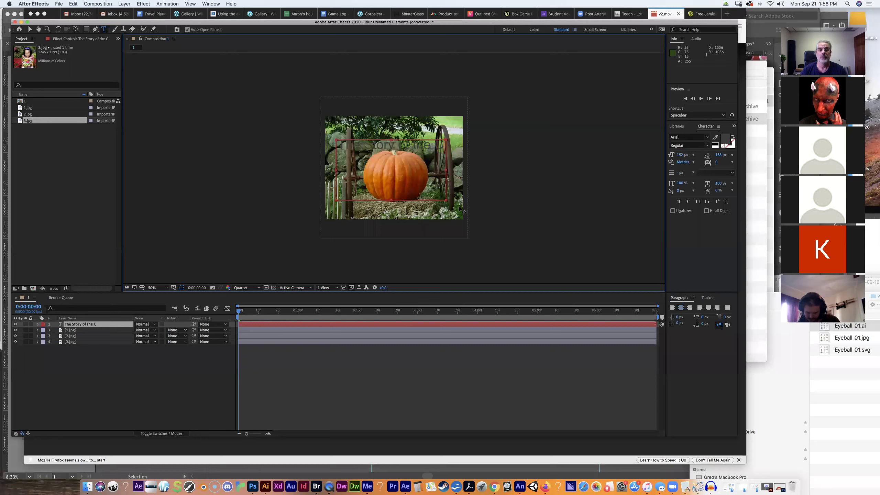
type("at")
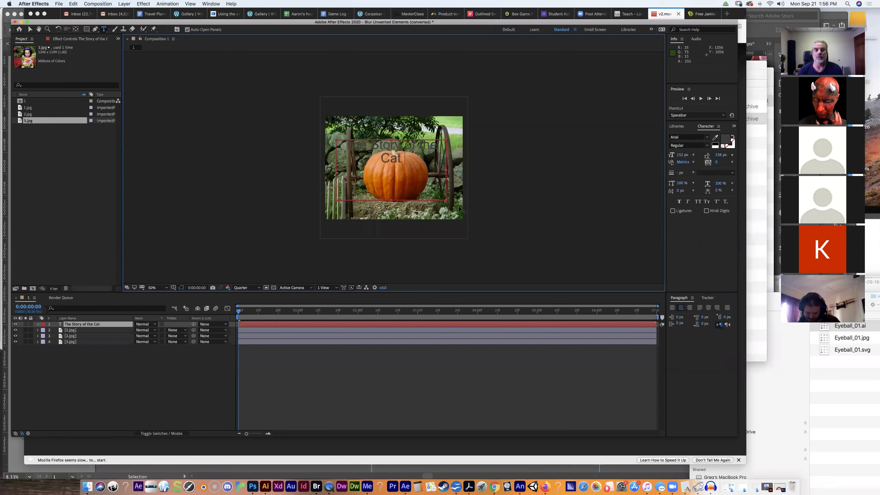
type(" Who")
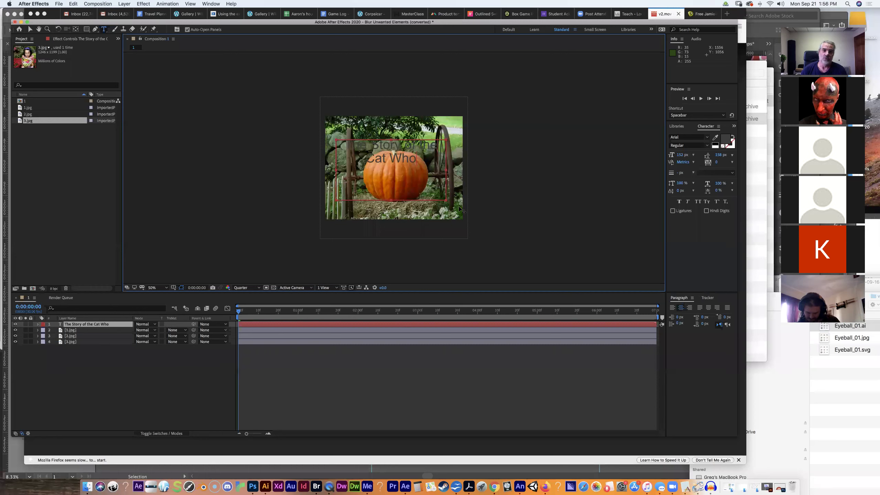
type(" Rode a")
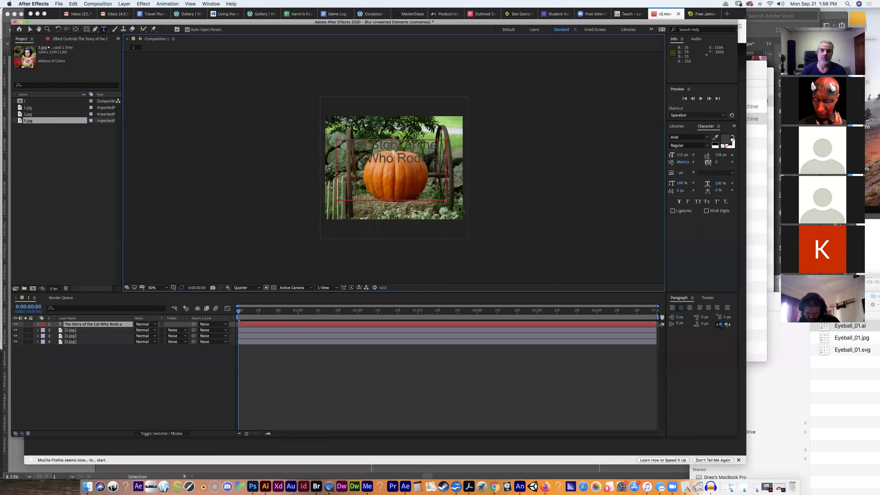
type(" Pumpkin")
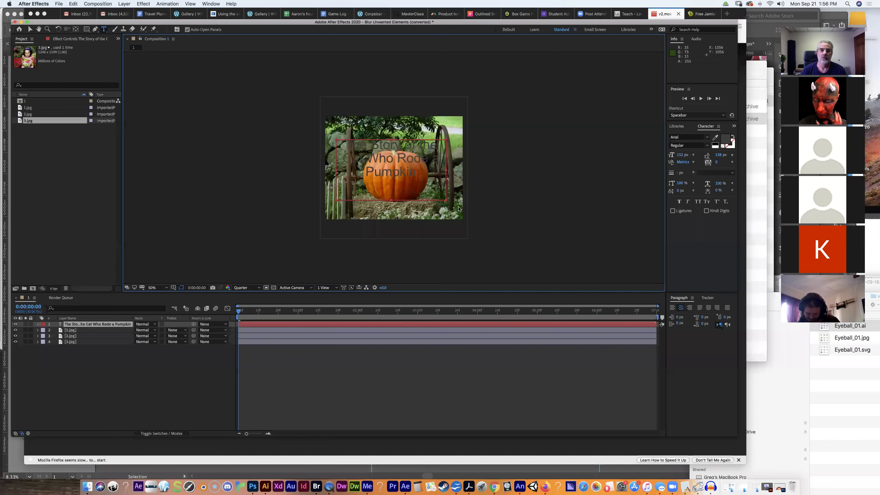
type(" to")
type(" See")
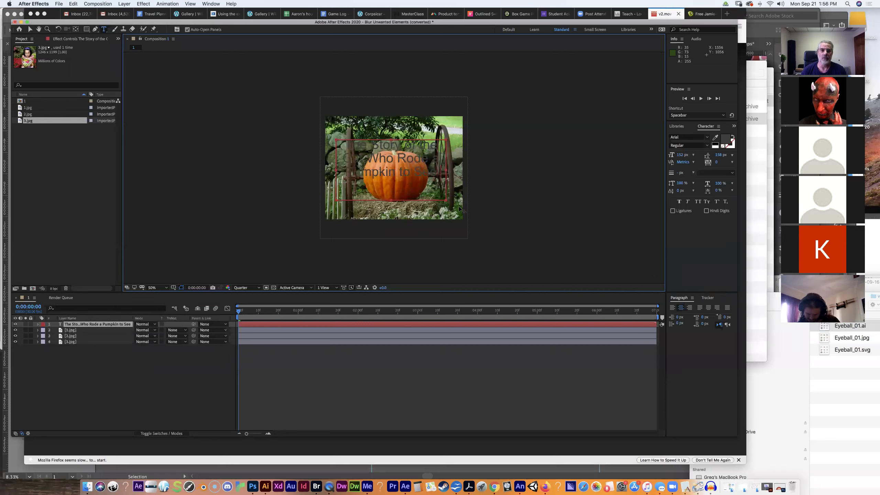
type(" His Little")
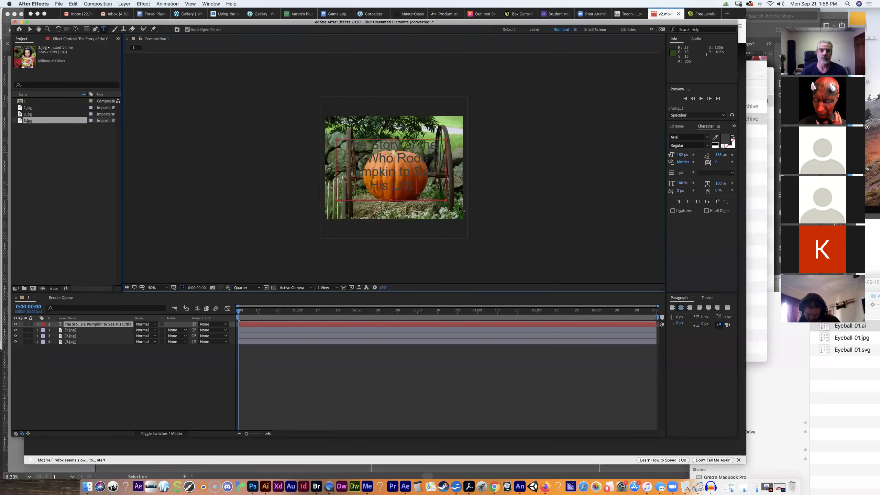
type(" Girlfrin")
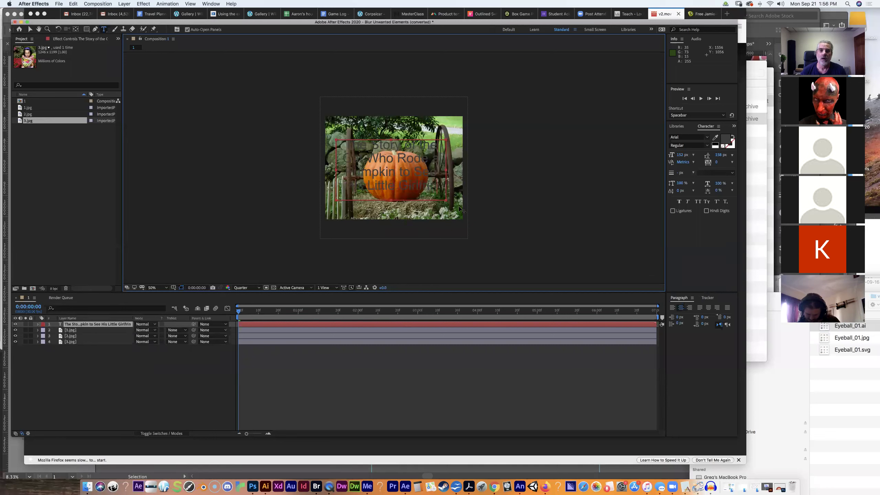
key("BackSpace")
type("end")
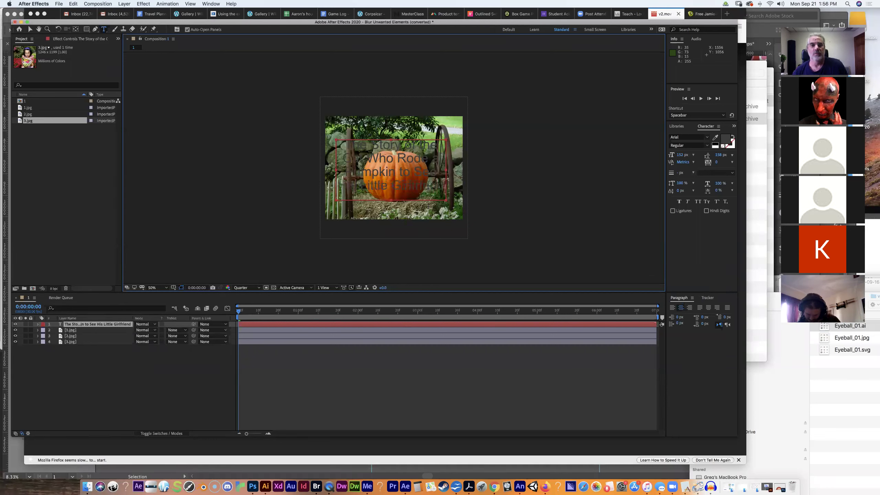
key("Escape")
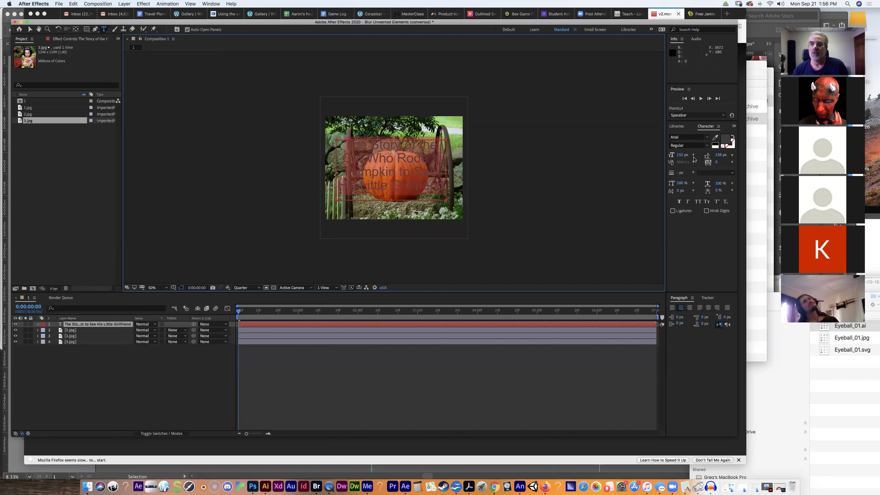
Set the title text's fill color to white (FFFFFF).
left_click(725, 140)
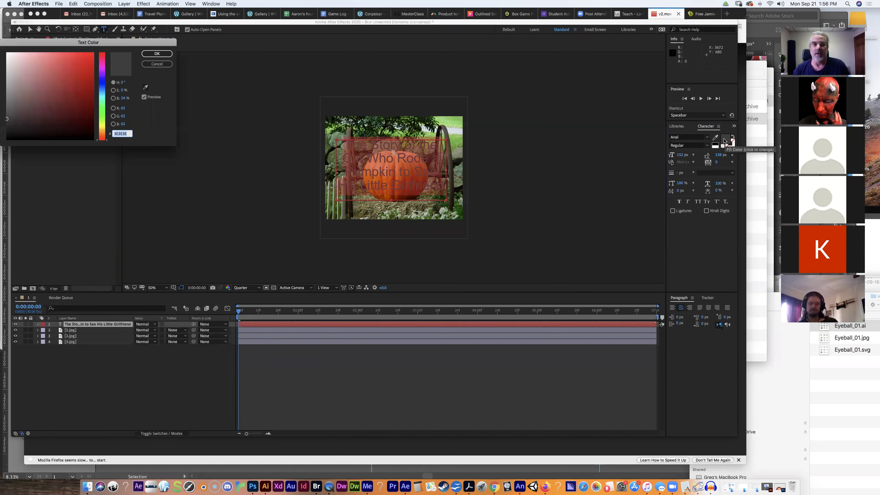
left_click_drag(19, 58, 5, 52)
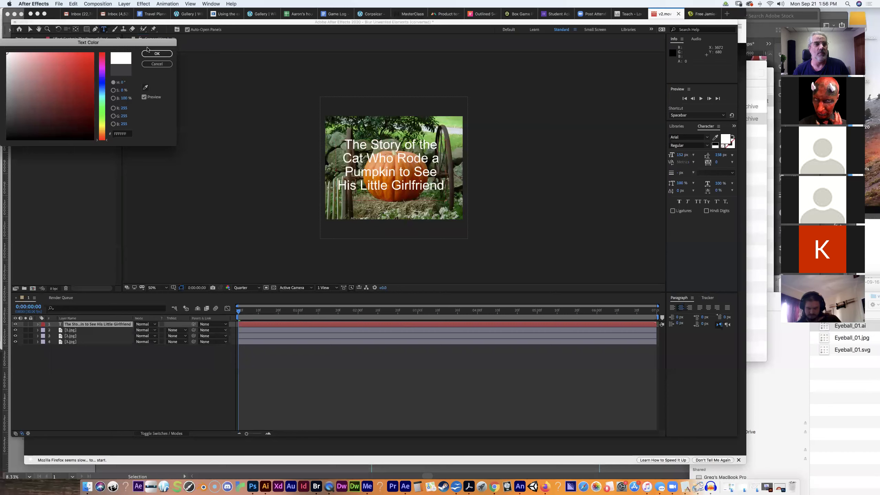
left_click(157, 53)
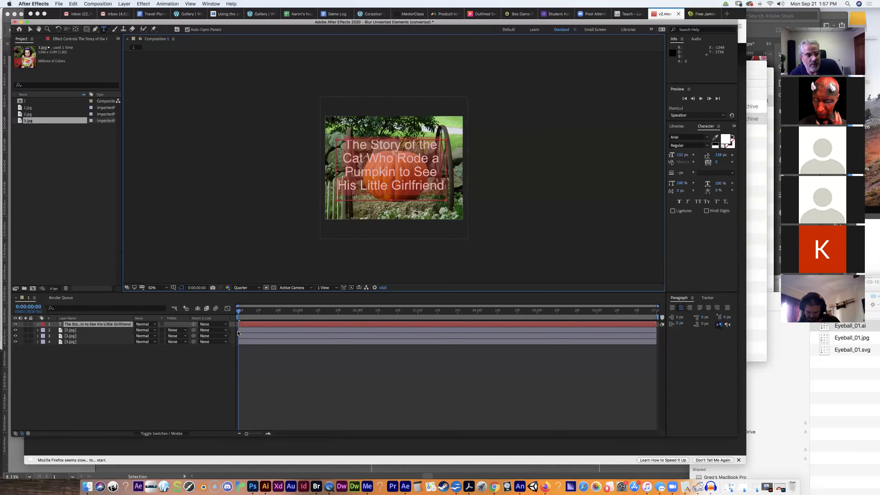
Trim the start of all three photo layers to the 1-second mark so the title opens on black.
left_click(248, 332)
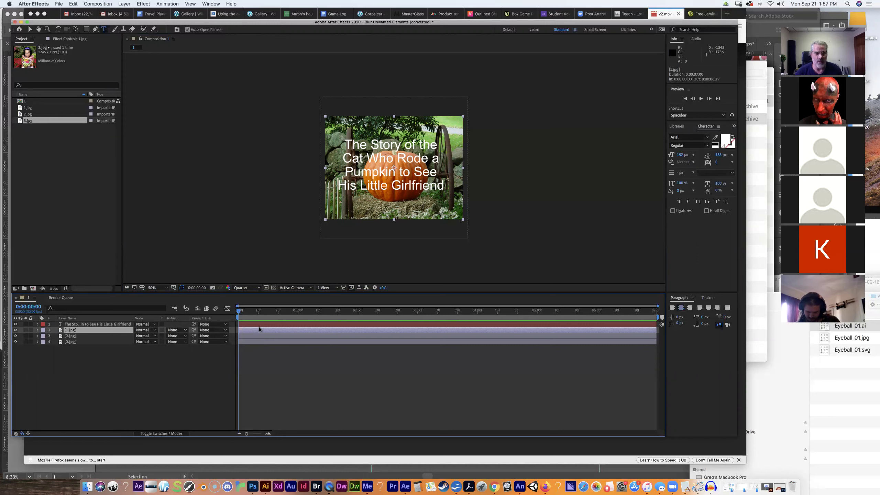
left_click(266, 343, "shift")
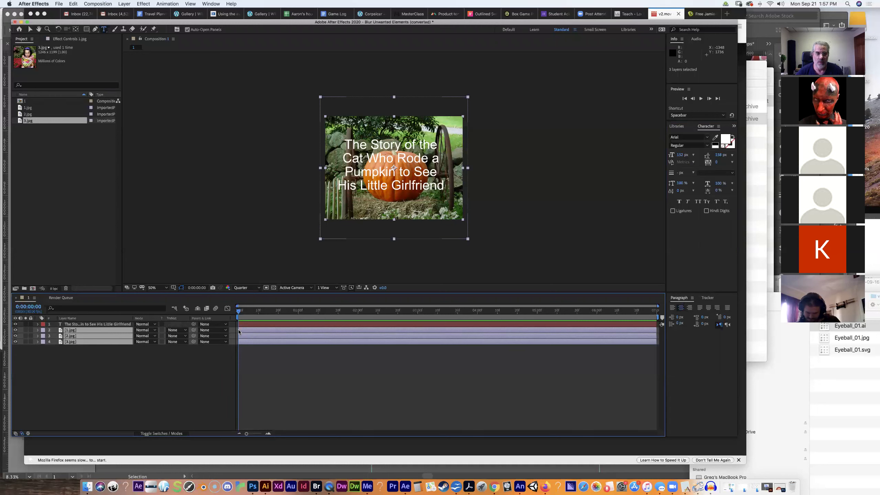
left_click_drag(241, 331, 269, 331)
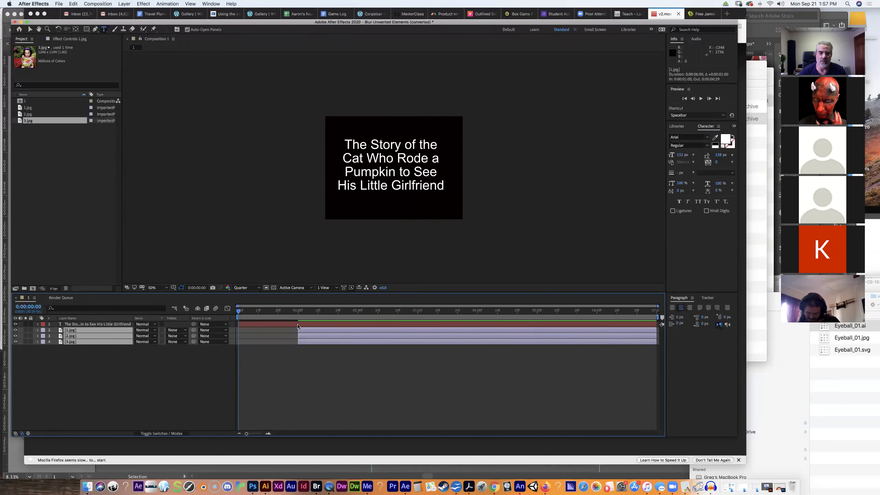
left_click(298, 326)
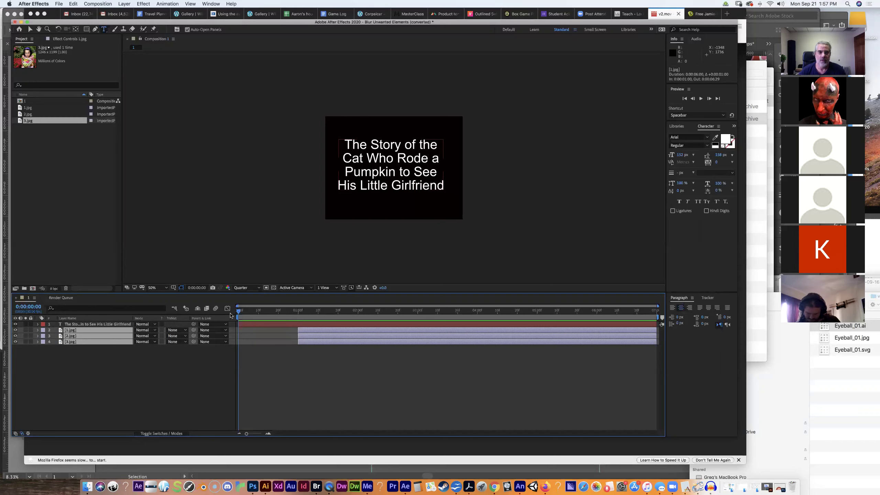
mouse_move(239, 312)
left_mouse_down()
mouse_move(267, 312)
mouse_move(239, 312)
left_mouse_up()
Shift the title text slightly to the right so it sits centred in the frame, and deselect it.
left_click(362, 186)
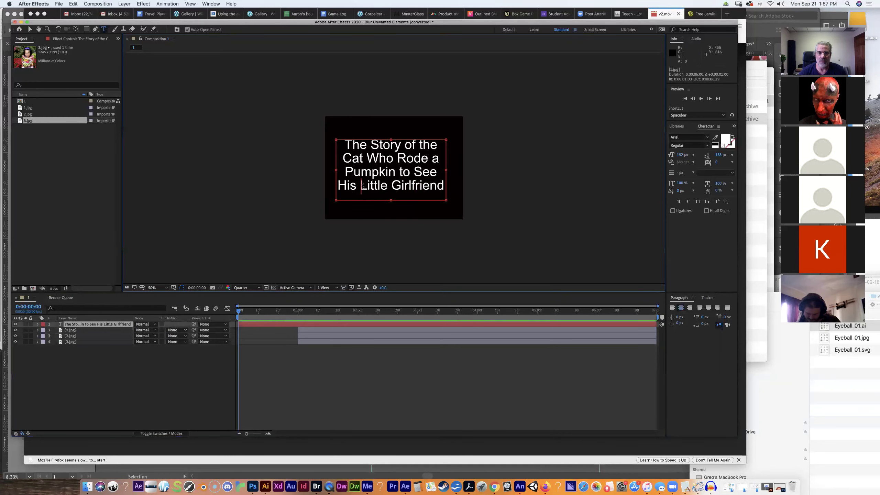
key("Right")
key("Right")
key("Right")
key("Right")
key("Right")
key("Right")
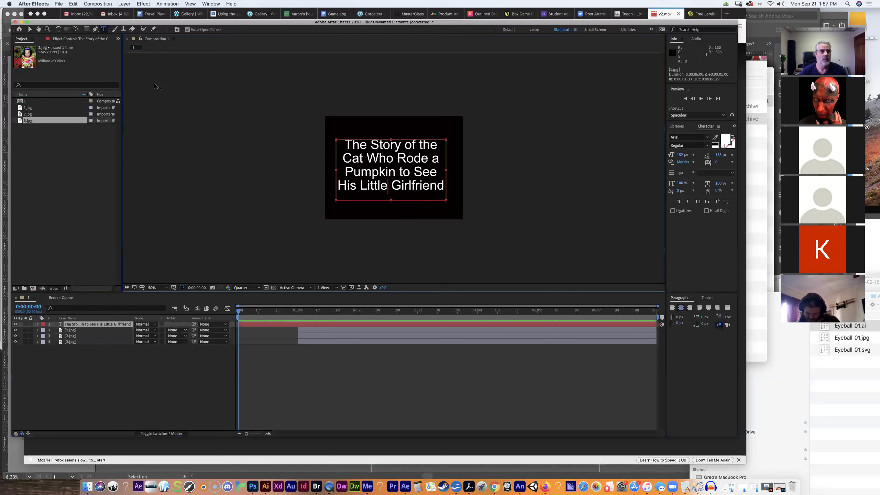
left_click(30, 29)
left_click_drag(376, 161, 379, 161)
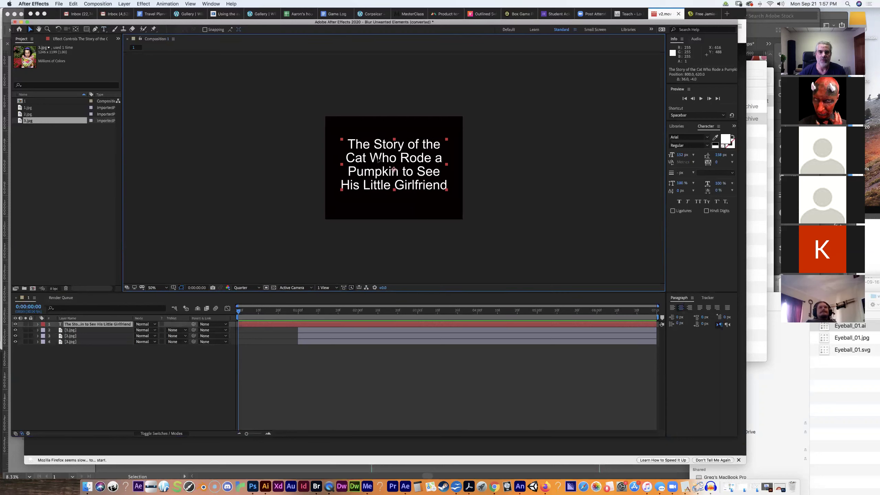
left_click(195, 360)
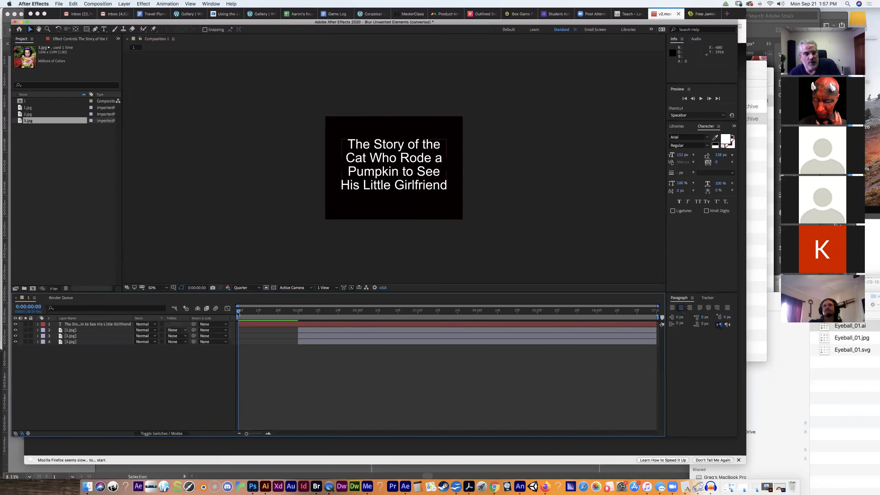
Check the 1.jpg layer's image and rename the layer as pumpkin.
left_click_drag(265, 318, 311, 312)
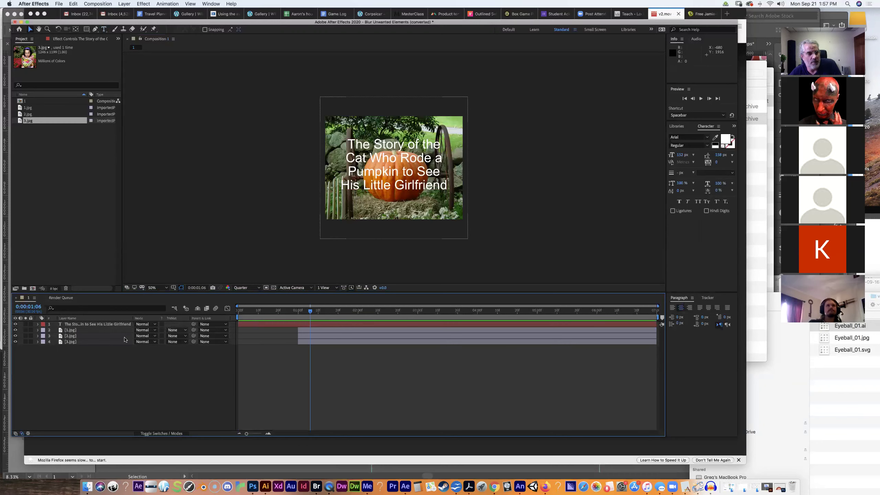
double_click(75, 330)
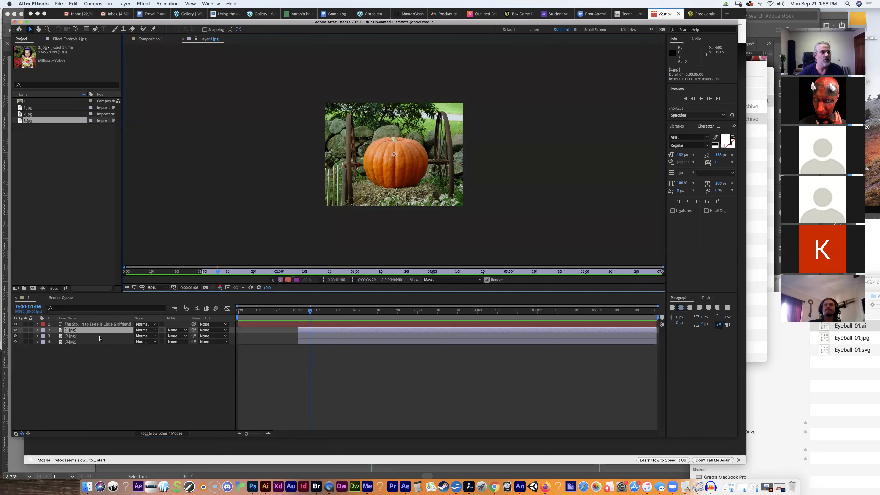
left_click(80, 332)
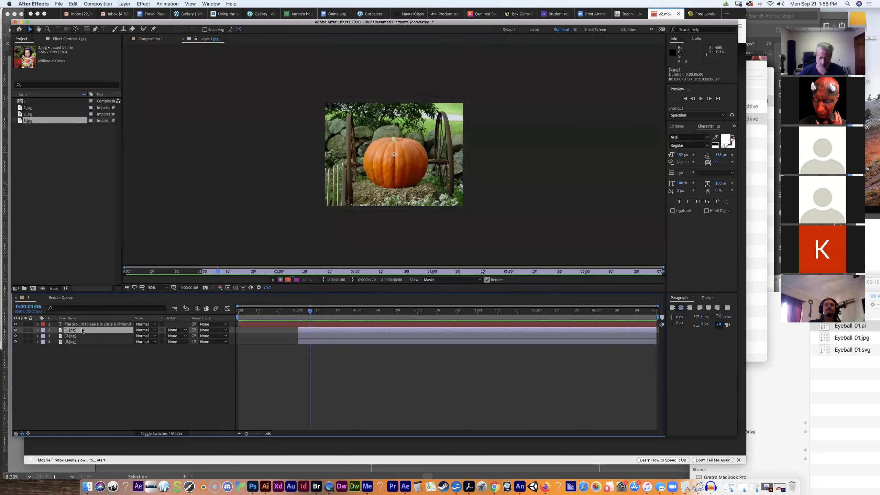
key("Return")
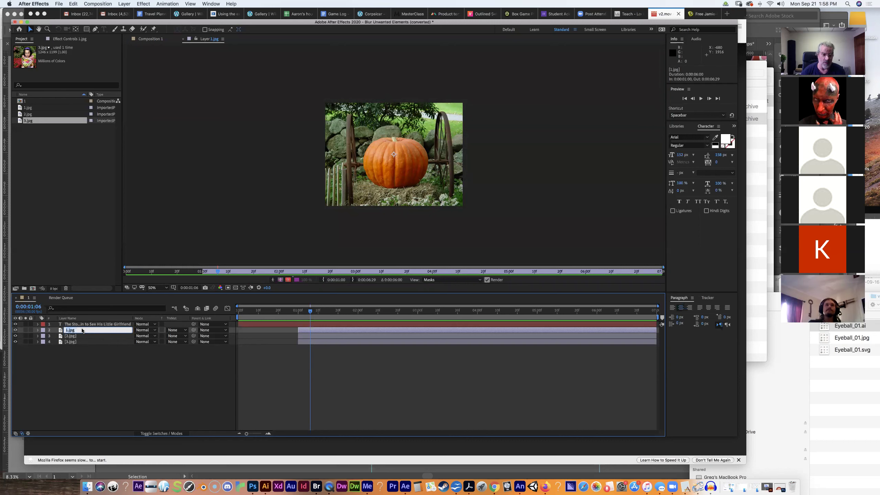
type("pumpkin")
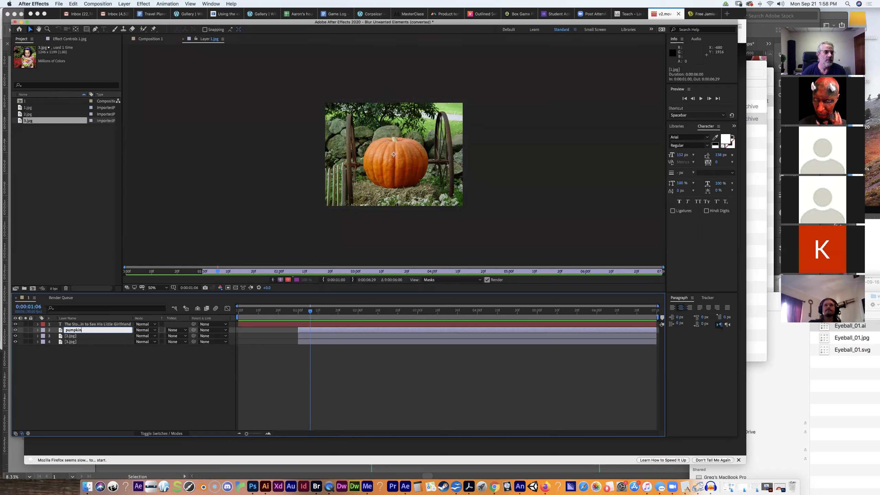
key("Return")
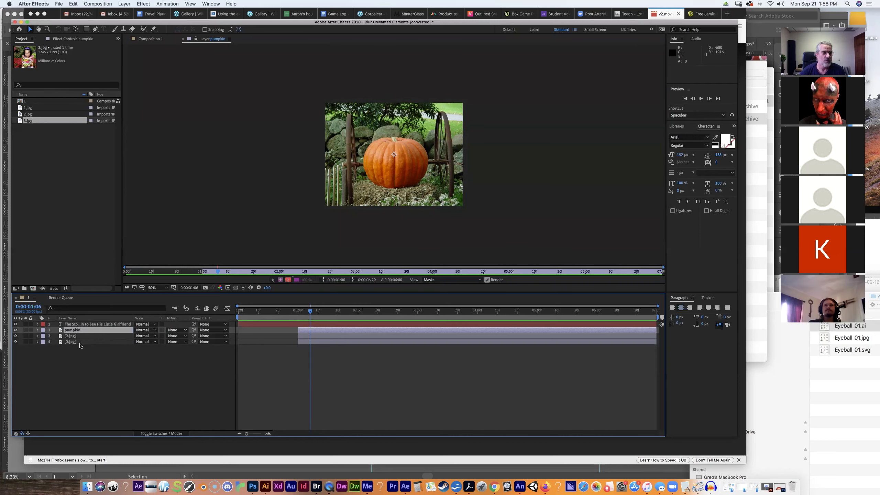
Rename the 2.jpg layer as cat and the 3.jpg layer as girlfriend.
left_click(77, 337)
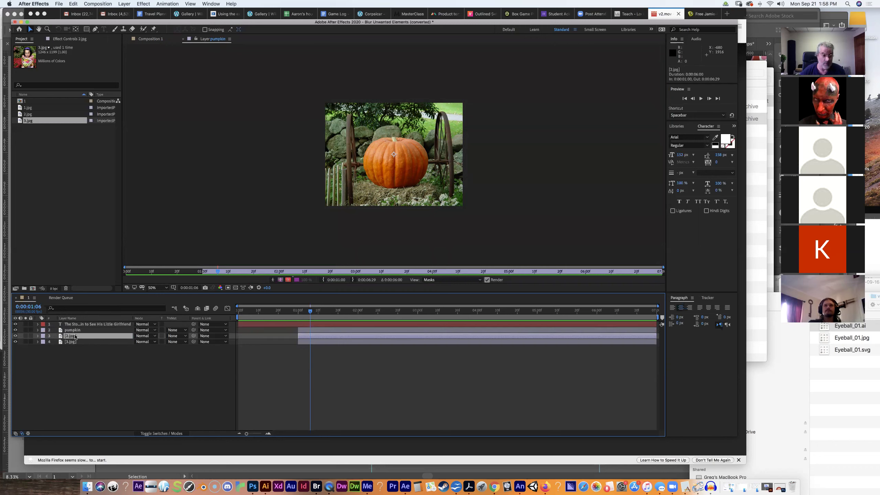
key("Return")
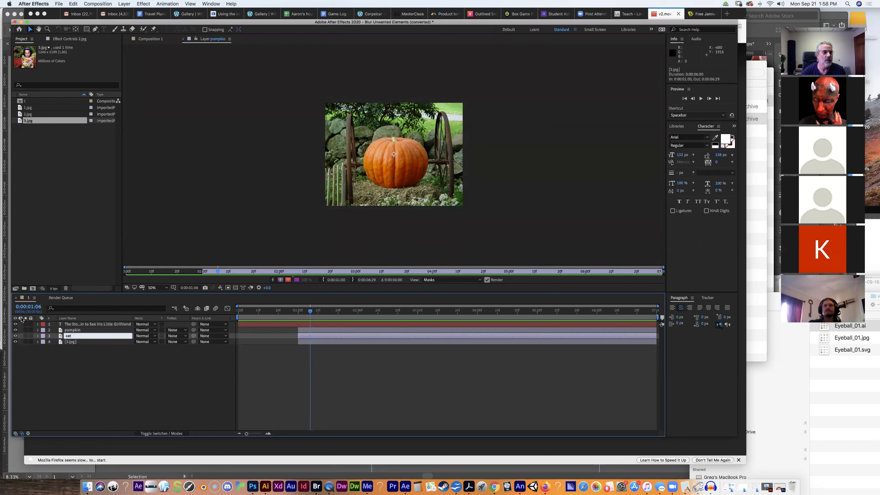
left_click(71, 342)
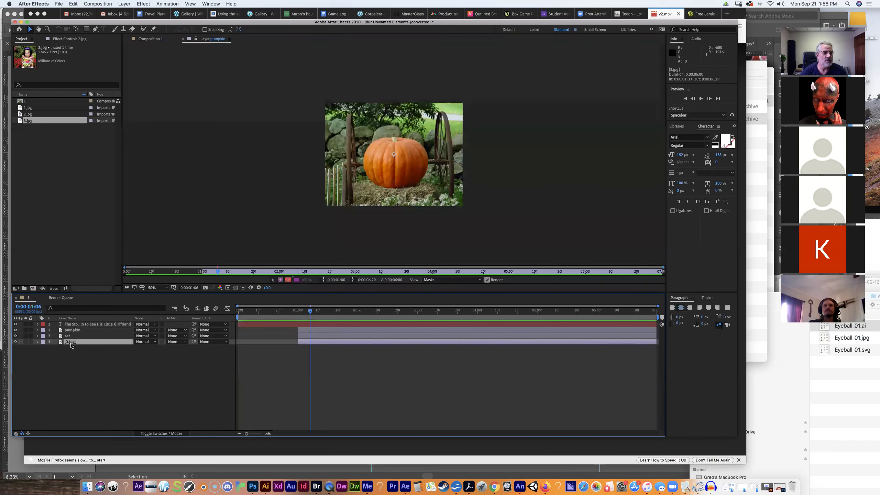
key("Return")
key("BackSpace")
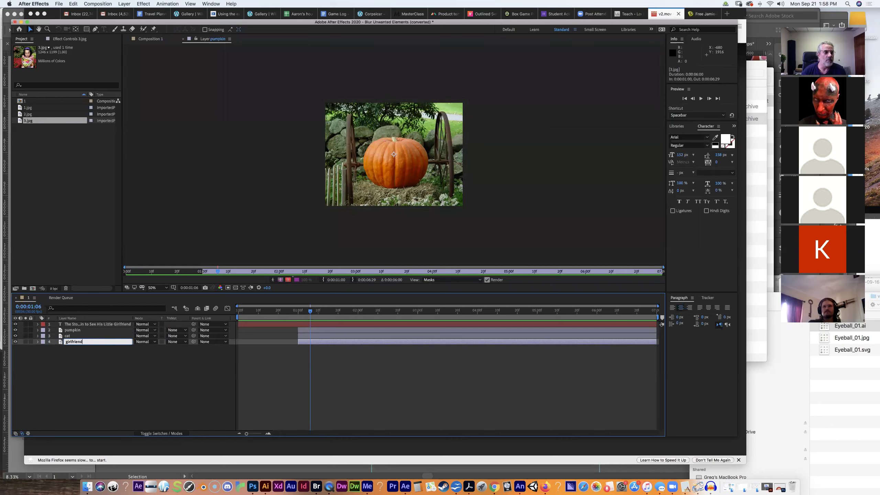
type("girlfriend")
key("Return")
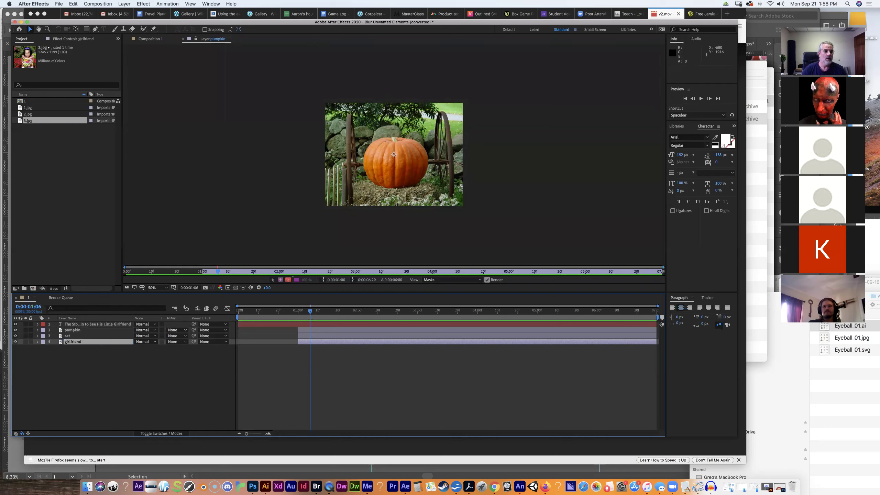
Move the cat layer directly above the pumpkin layer and return the playhead to the start of the timeline.
left_click(72, 337)
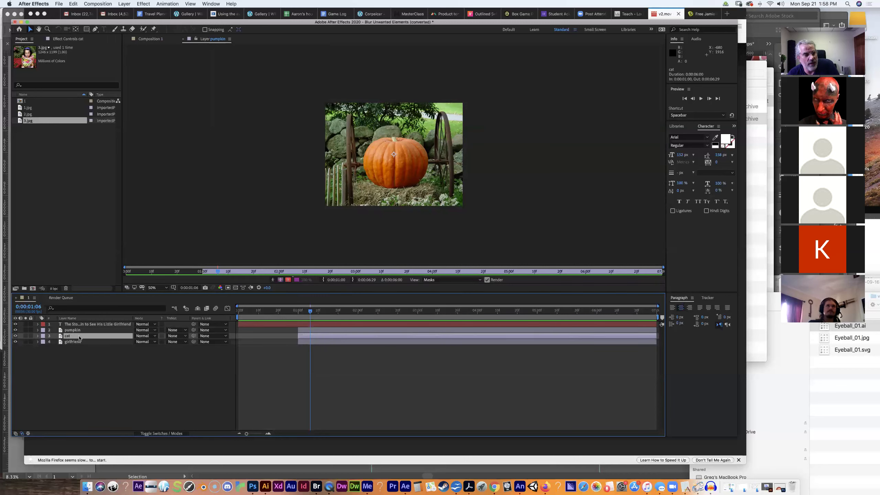
left_click_drag(81, 335, 83, 330)
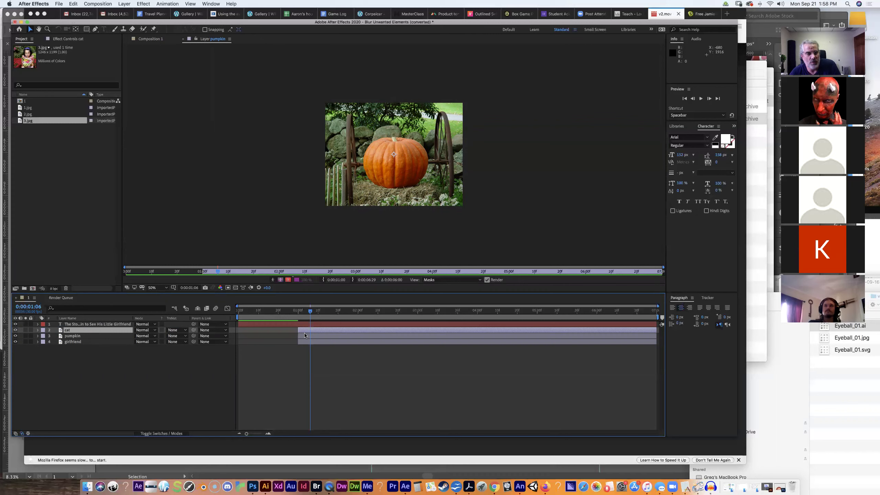
left_click_drag(309, 311, 235, 311)
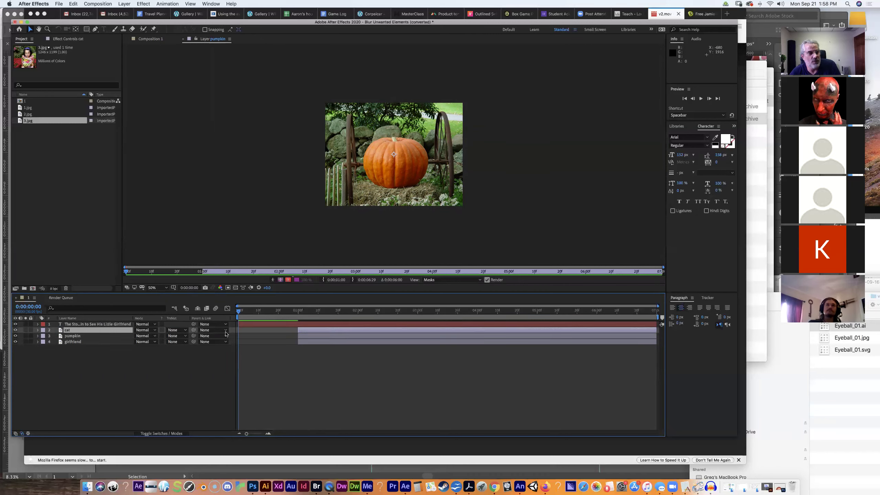
Trim the start of the cat, pumpkin and girlfriend layers together to 0:00:01:29, and deselect them.
left_click(308, 343, "shift")
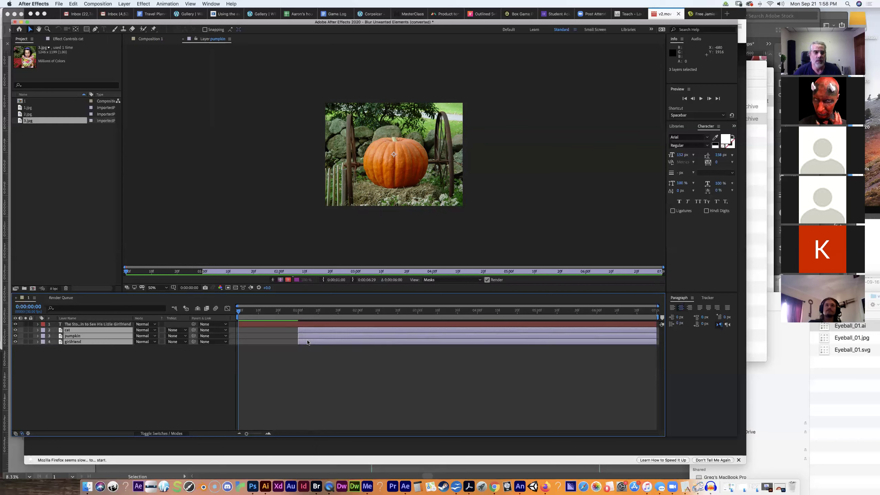
left_click_drag(298, 331, 357, 333)
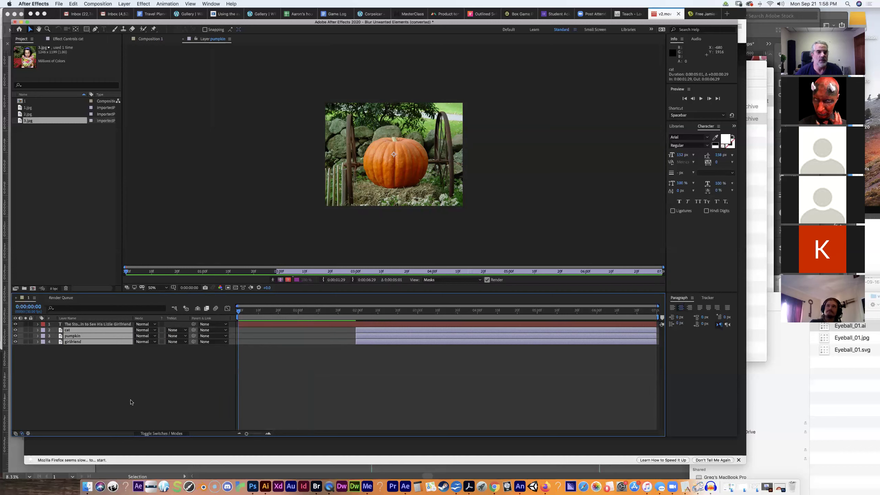
left_click(176, 358)
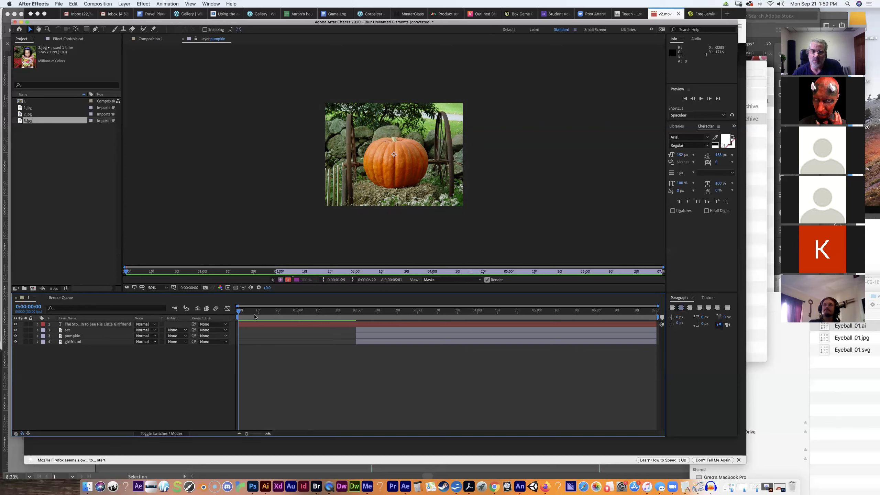
Show the composition again and trim the end of the title text layer to the playhead at 0:00:01:00.
left_click_drag(237, 312, 294, 316)
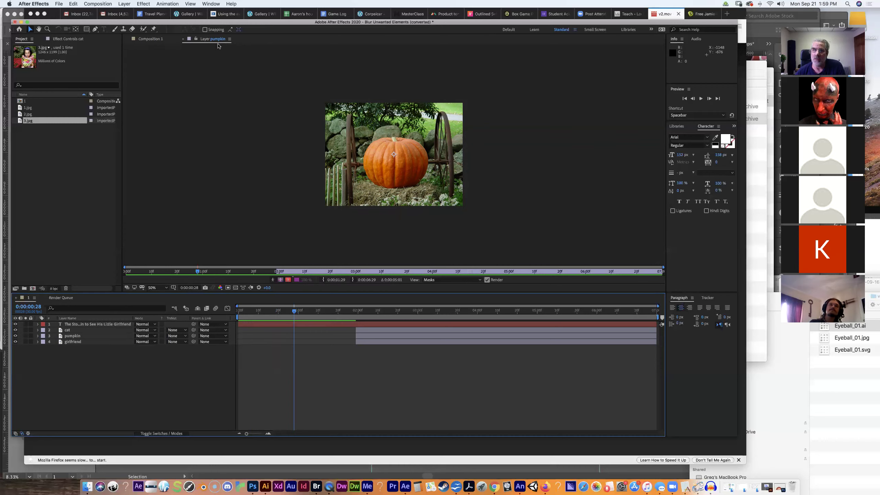
left_click(151, 39)
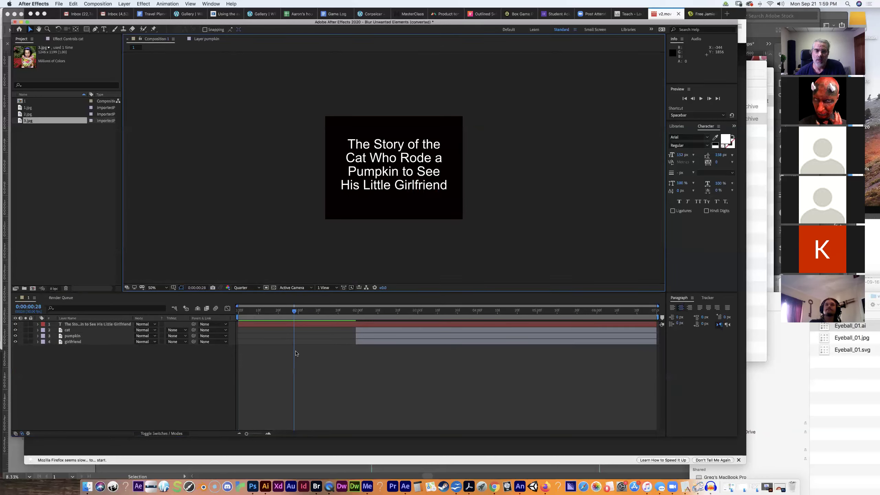
mouse_move(295, 312)
left_mouse_down()
mouse_move(236, 313)
mouse_move(298, 319)
left_mouse_up()
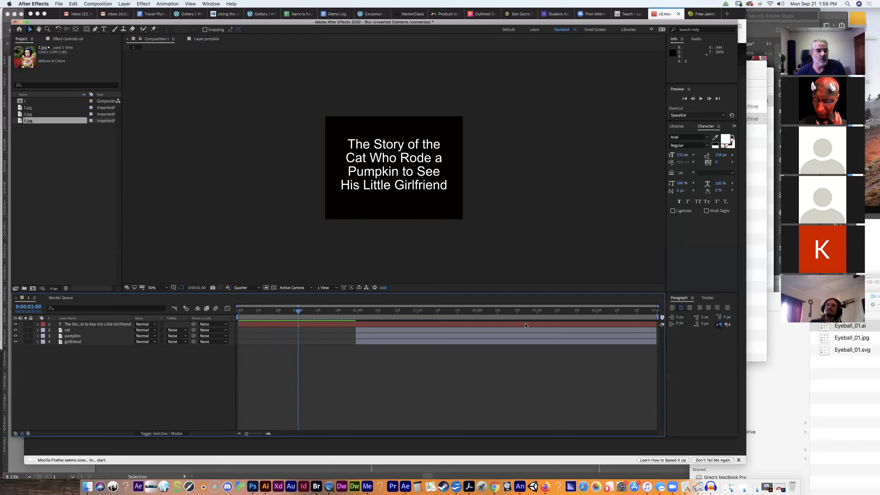
left_click(336, 327)
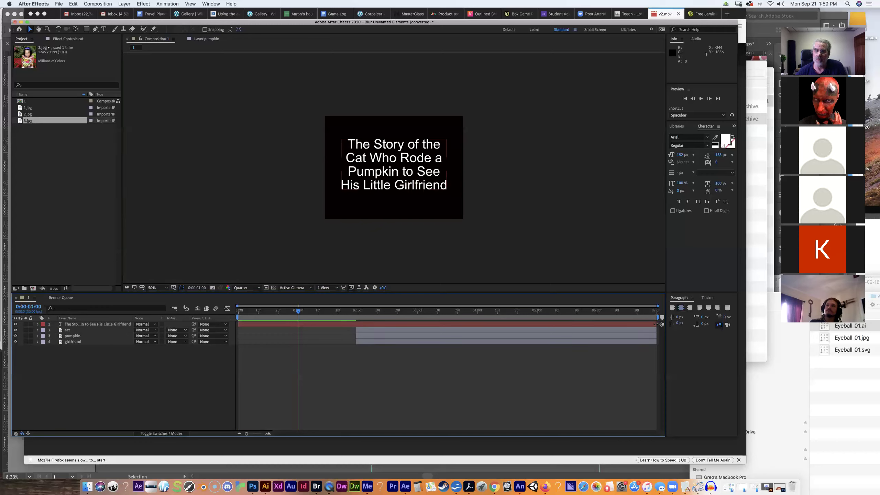
left_click_drag(655, 324, 547, 327)
left_click_drag(477, 327, 297, 329)
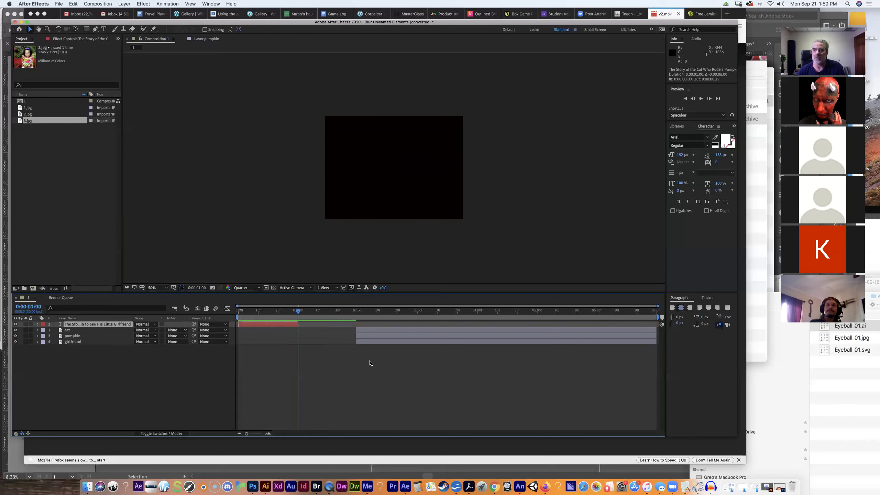
Draw a paragraph text box across the middle of the black frame at 0:00:01:00 and enter "There" in it.
mouse_move(294, 313)
left_mouse_down()
mouse_move(238, 311)
mouse_move(295, 312)
left_mouse_up()
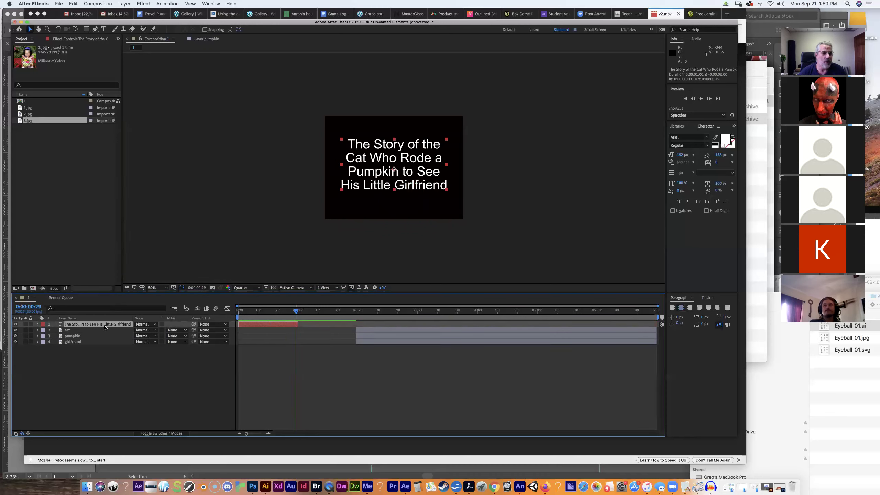
left_click(103, 30)
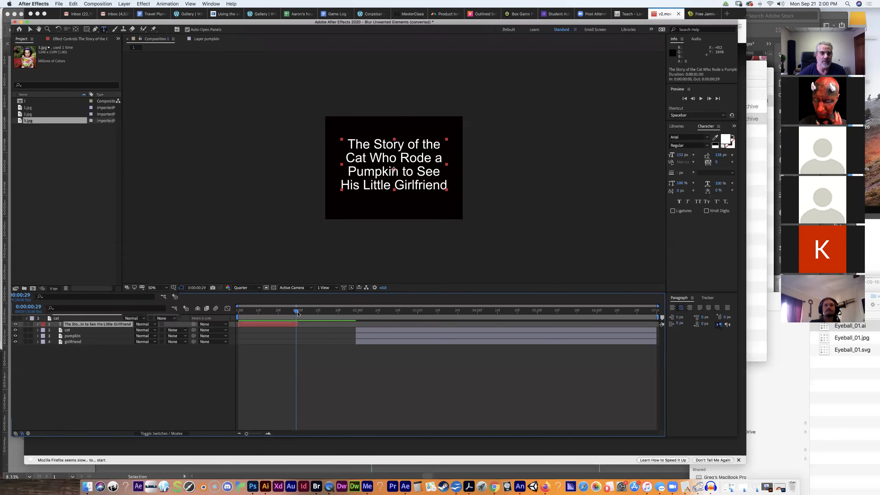
left_click_drag(296, 315, 302, 320)
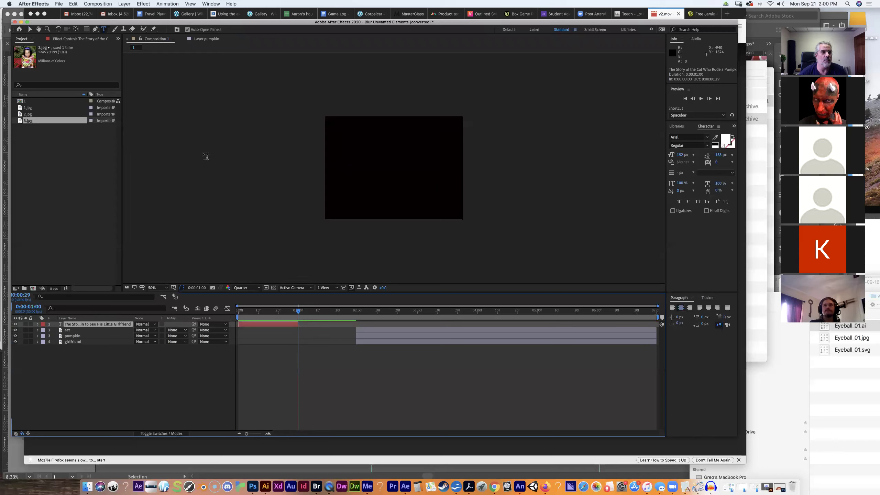
left_click_drag(344, 133, 449, 204)
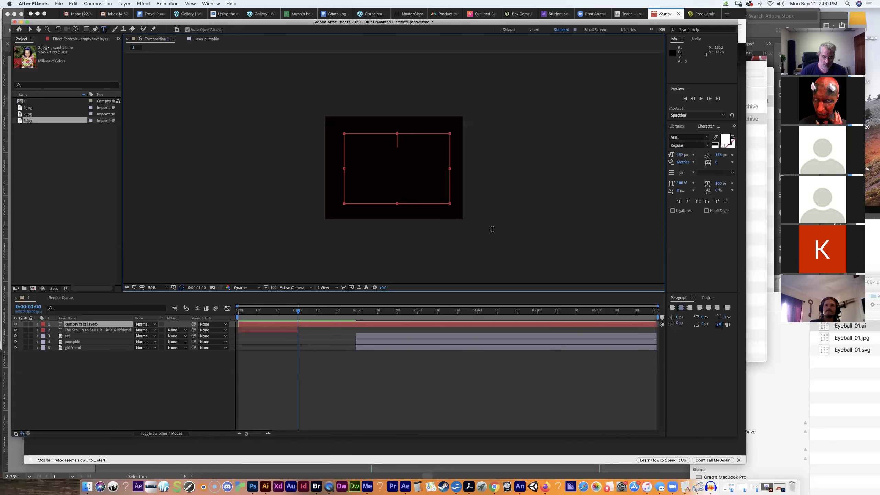
type("There")
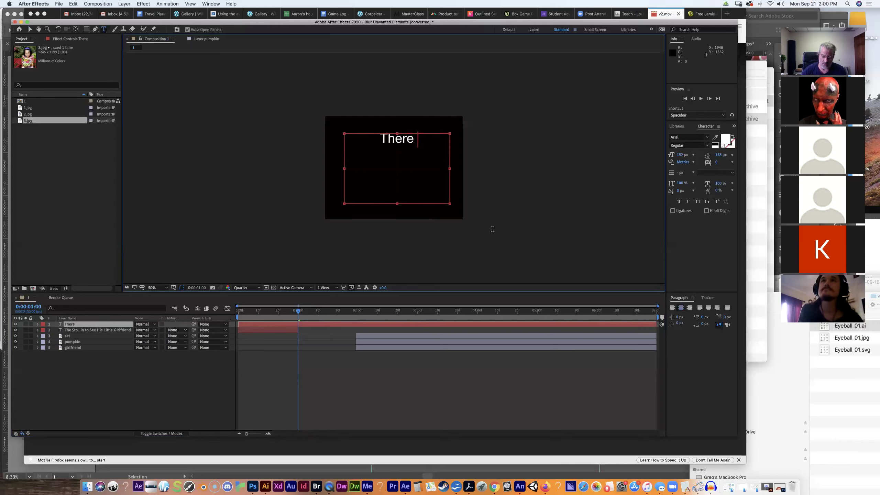
Set the font size of the word "There" to 89 px and fit the composition to the viewer.
double_click(374, 138)
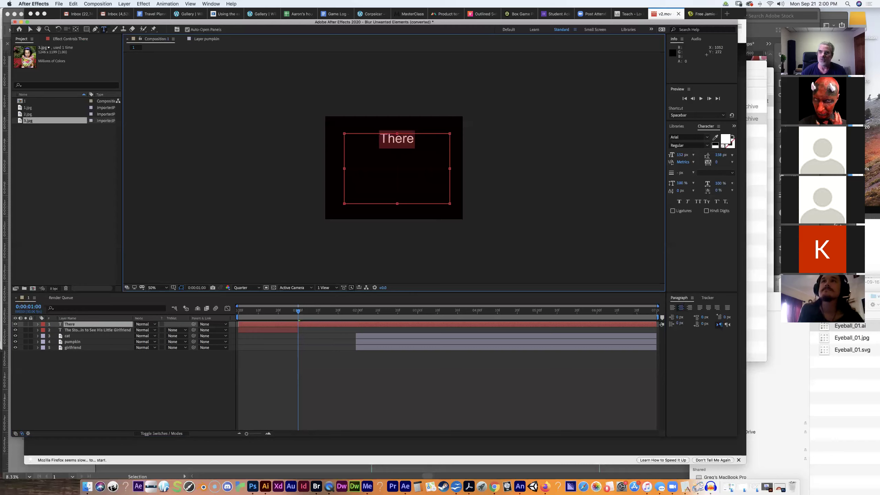
left_click(680, 155)
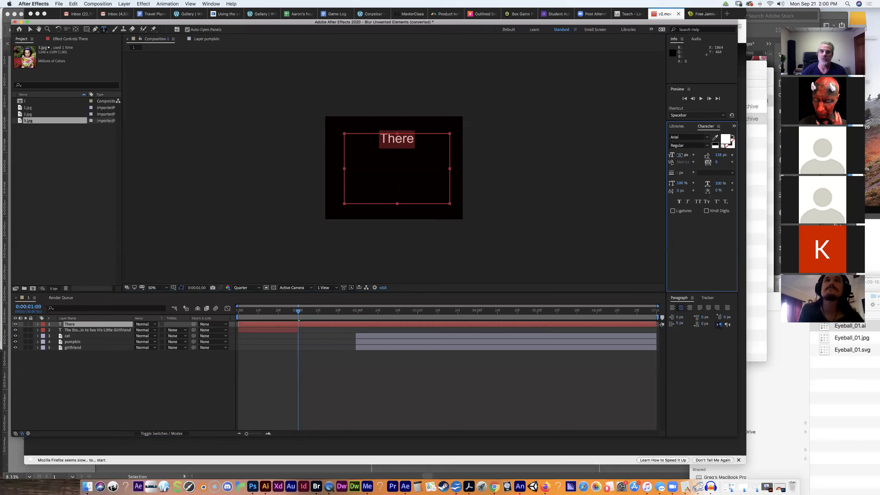
left_click_drag(676, 155, 662, 159)
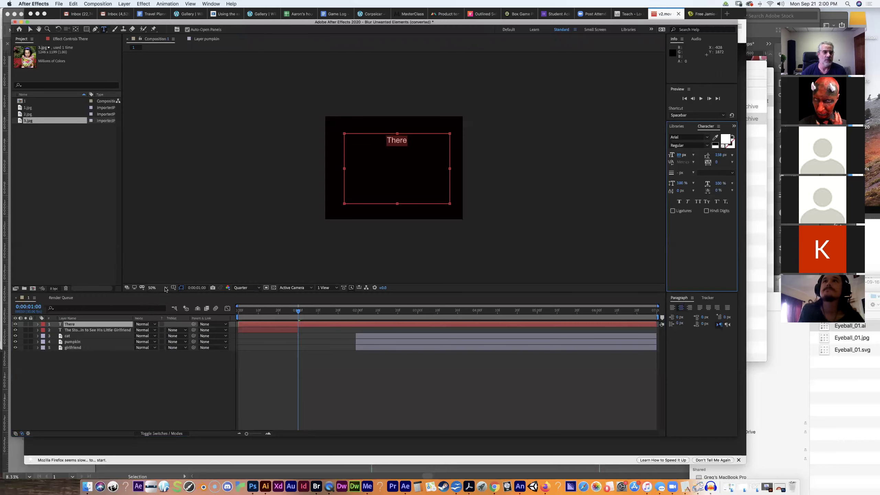
left_click(165, 289)
left_click(169, 299)
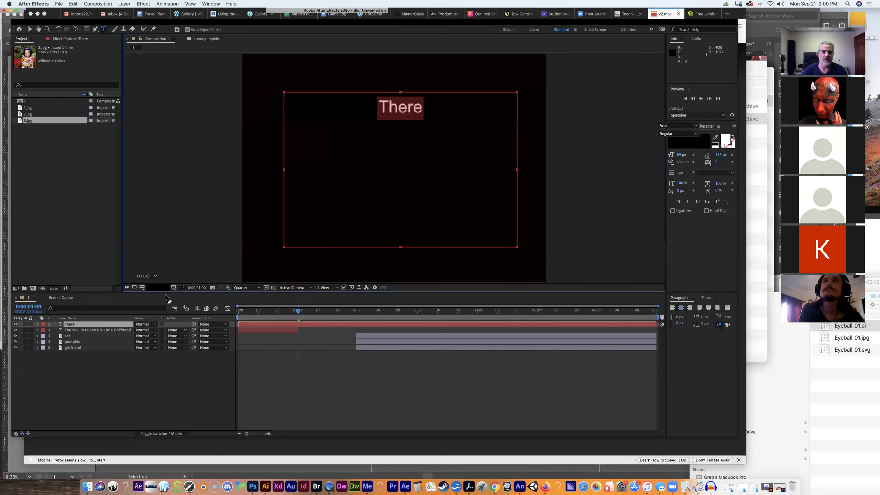
Continue the text after "There" with "was a cat who missed his human girlfriend but did not own a car,".
left_click(441, 132)
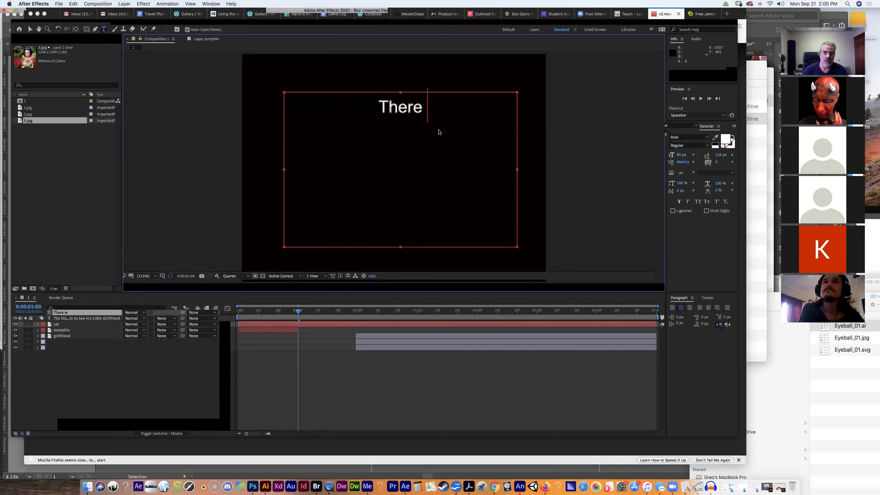
type("was a c")
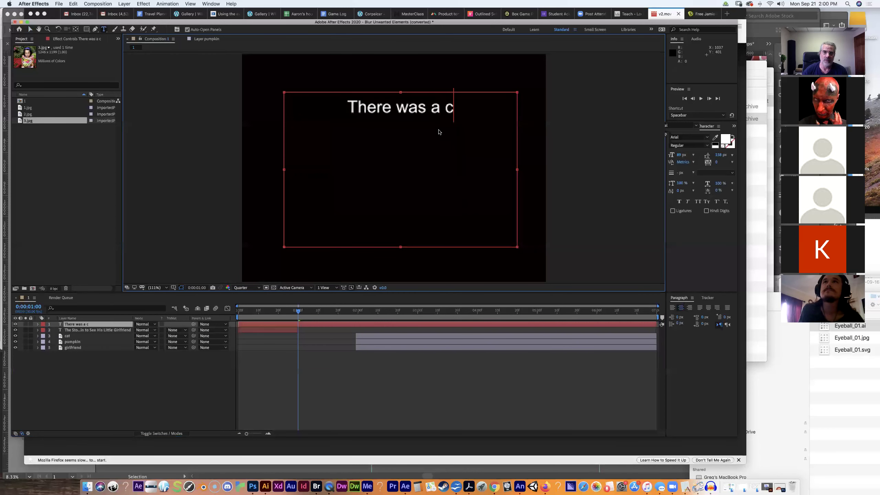
type("at who miss")
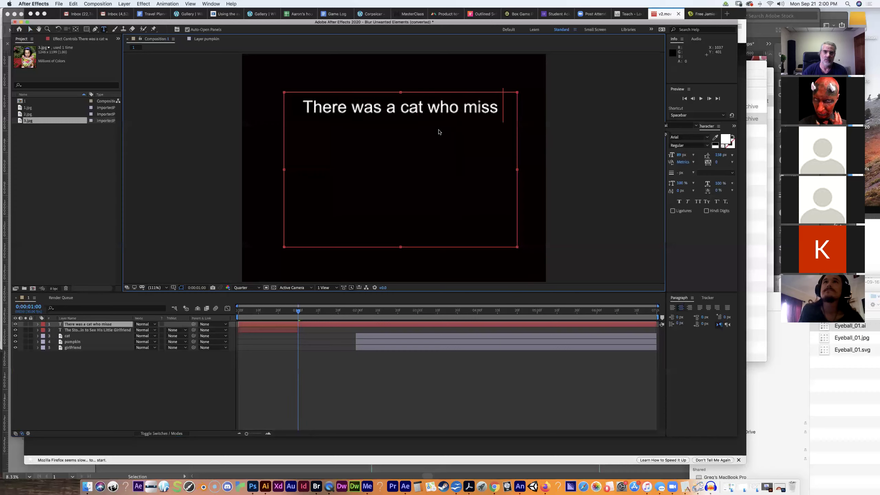
type("ed his human girlf")
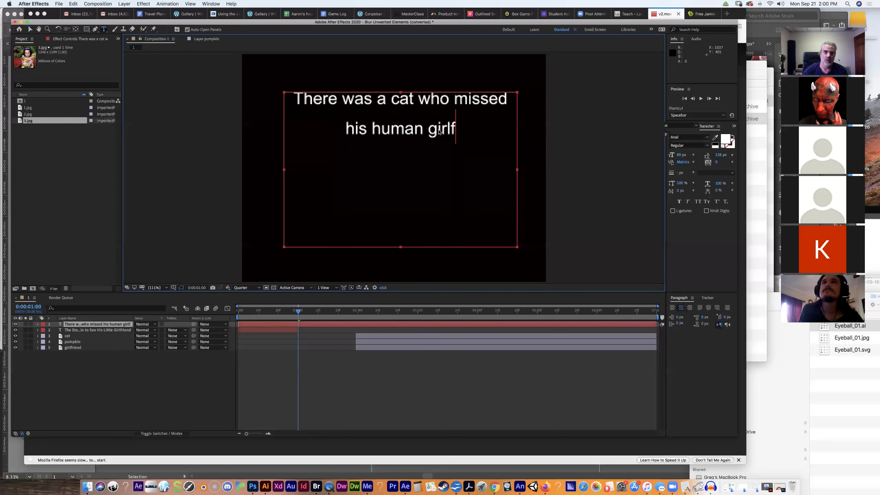
type("riend b")
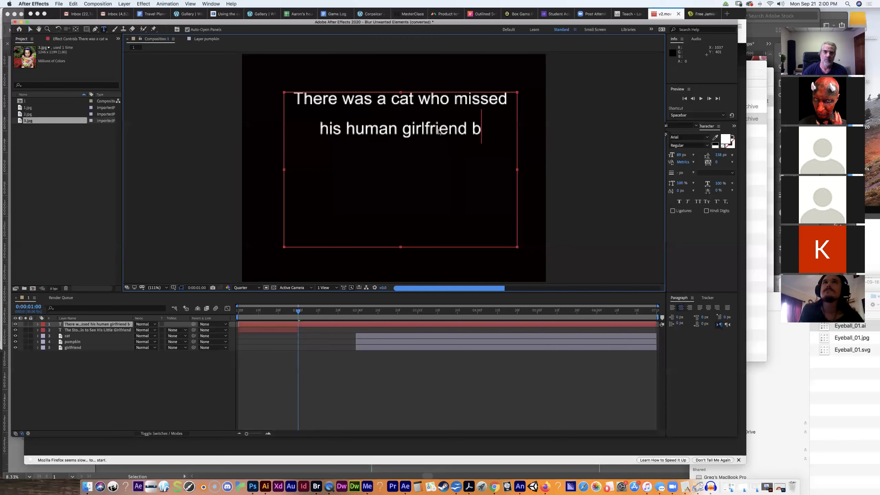
type("ut did not own a car")
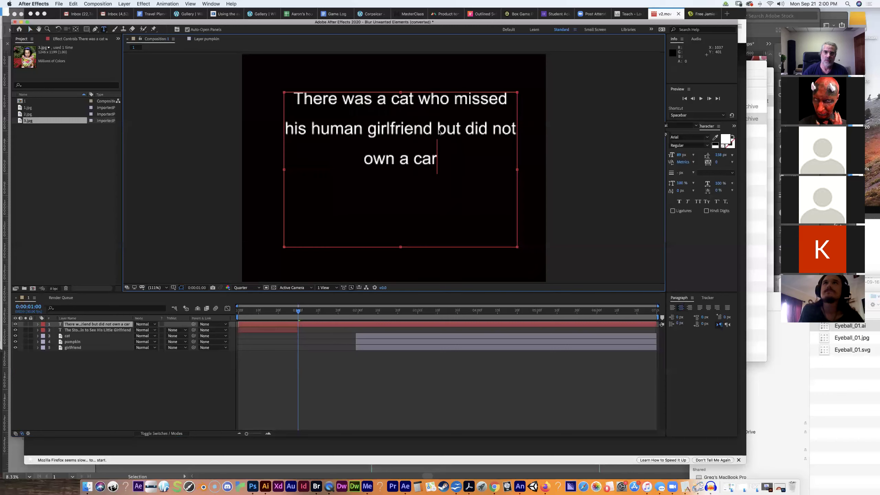
type(",")
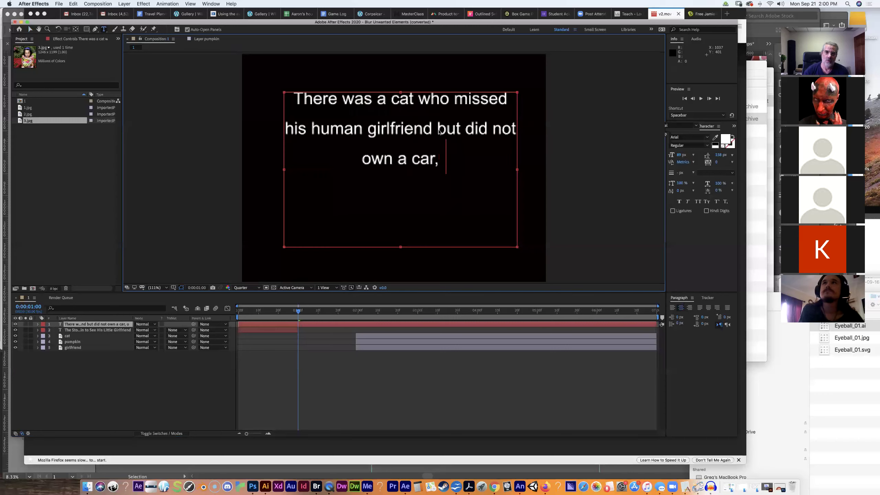
Complete the sentence with "or bike and did not have a bus pass, so he could not go see her.".
type(" or bike")
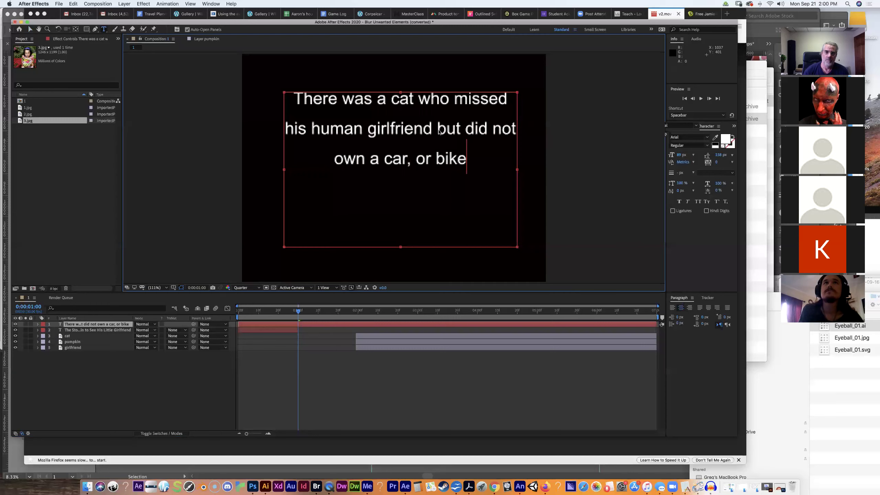
type(" and ")
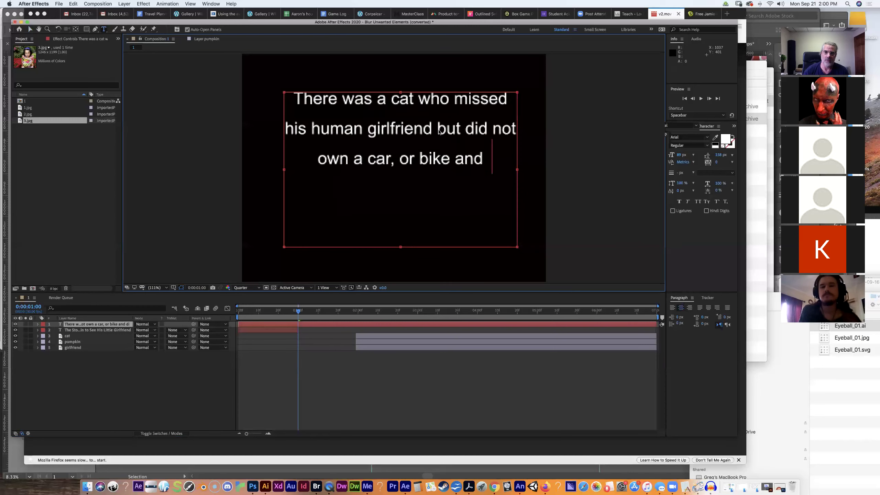
type("did not have")
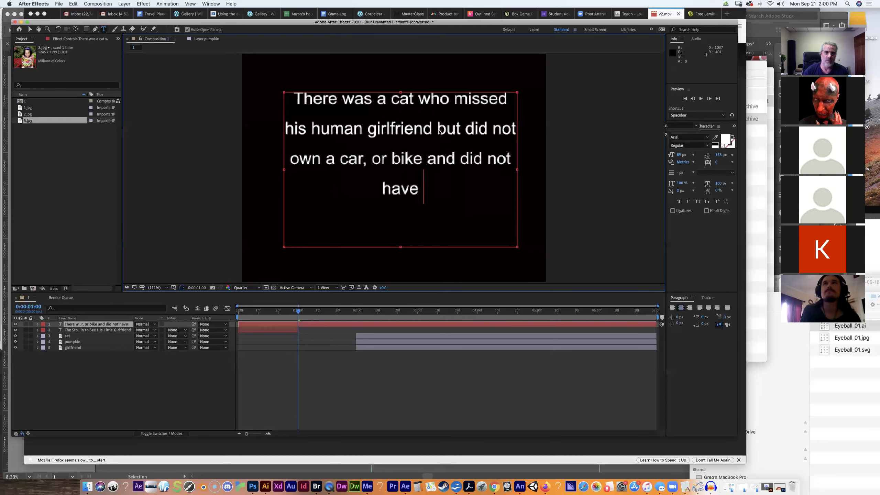
type(" a bus pass")
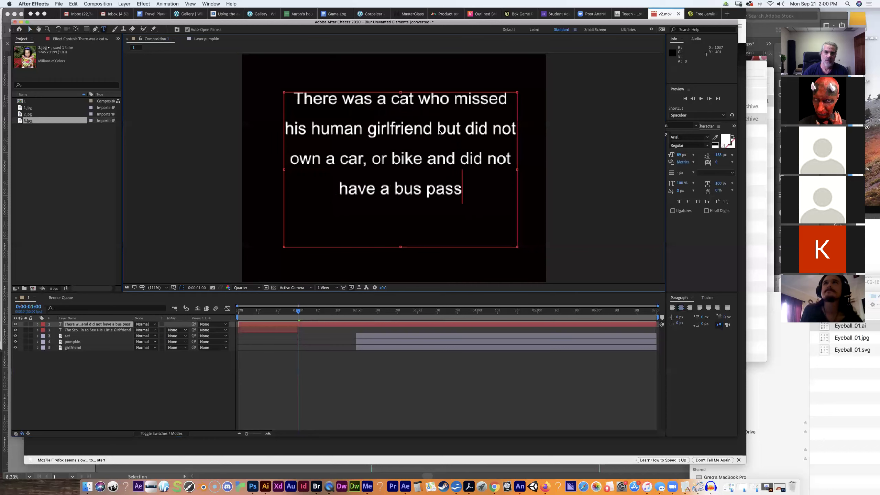
type(", so he could")
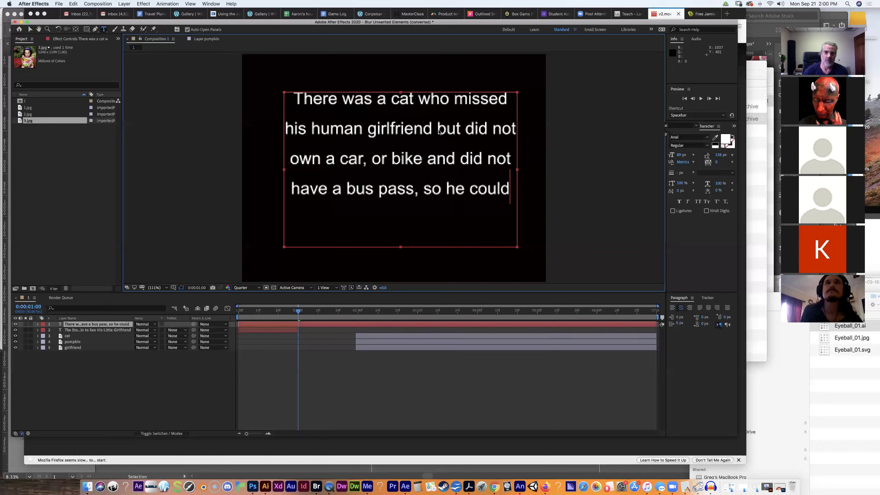
type(" not go see her.")
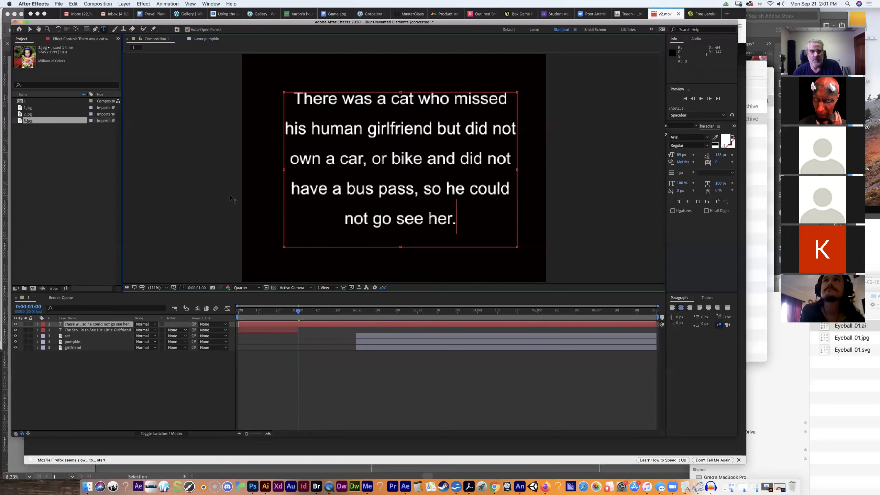
Trim the new story text layer so it runs from 0:00:01:00 to 0:00:01:29, ending where the cat layer begins.
left_click_drag(237, 324, 289, 327)
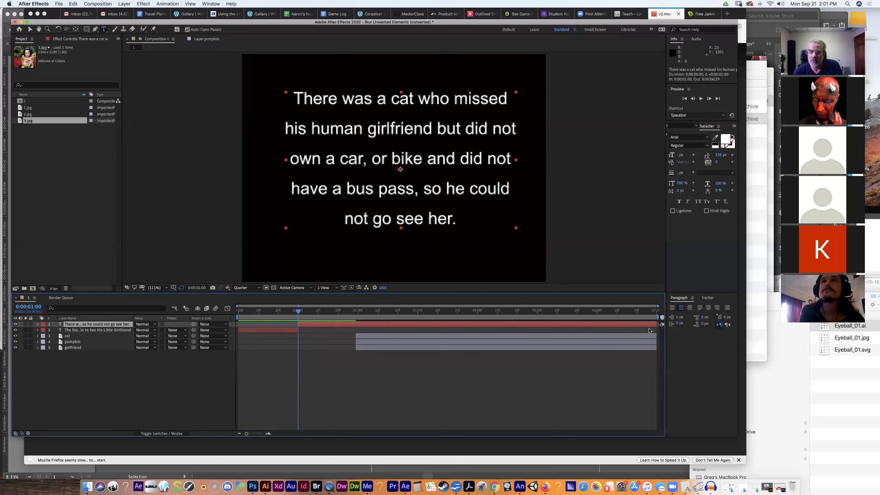
left_click_drag(537, 320, 355, 321)
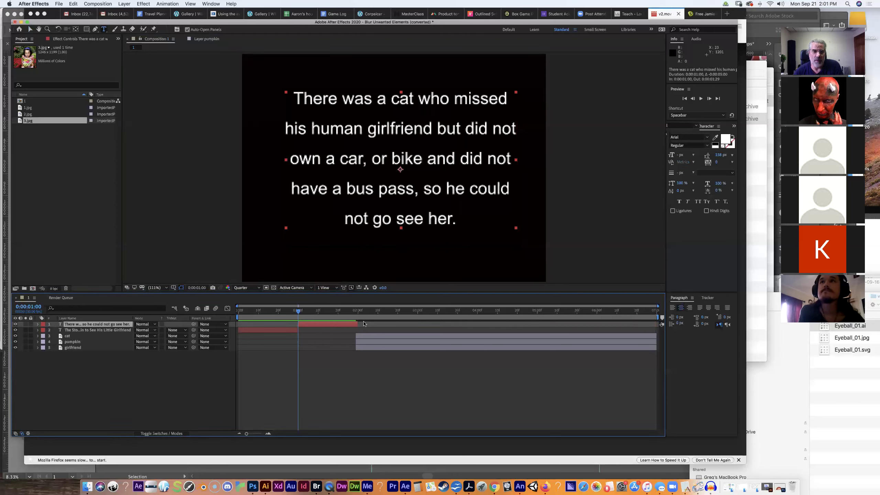
left_click_drag(299, 312, 359, 314)
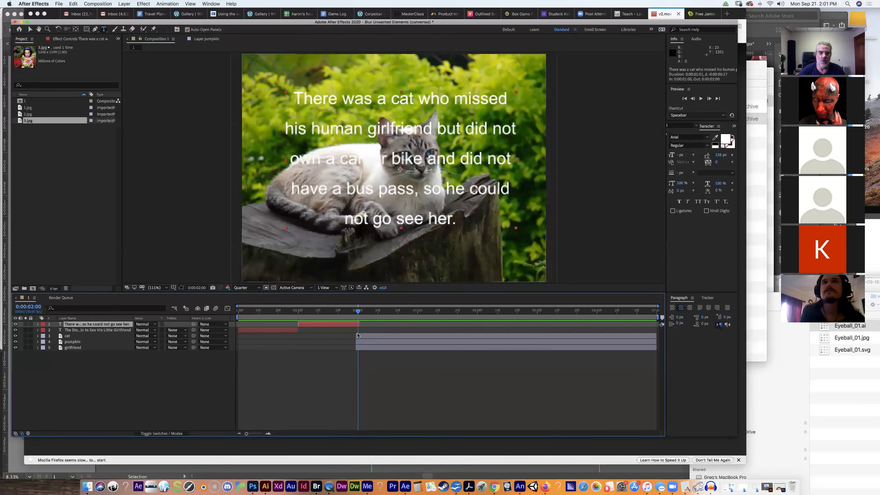
left_click_drag(357, 323, 355, 324)
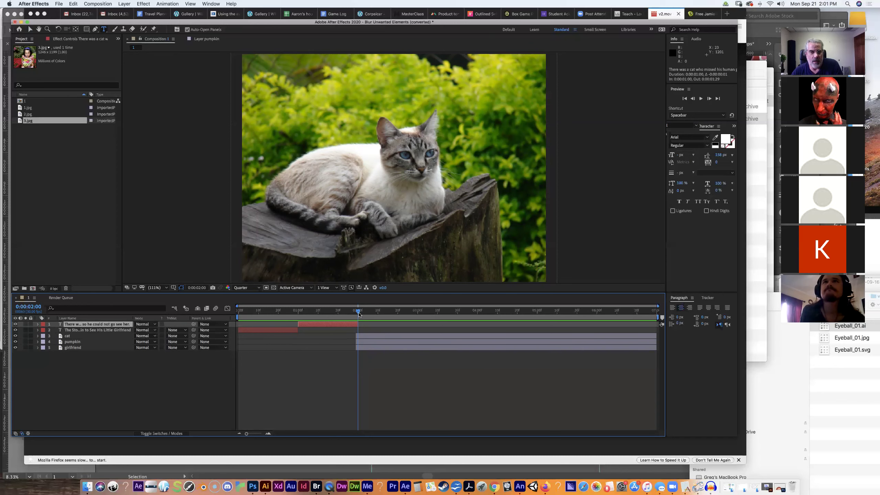
Trim the end of the cat layer to the playhead at 0:00:03:00 and check the cut to the pumpkin.
left_click_drag(286, 311, 418, 330)
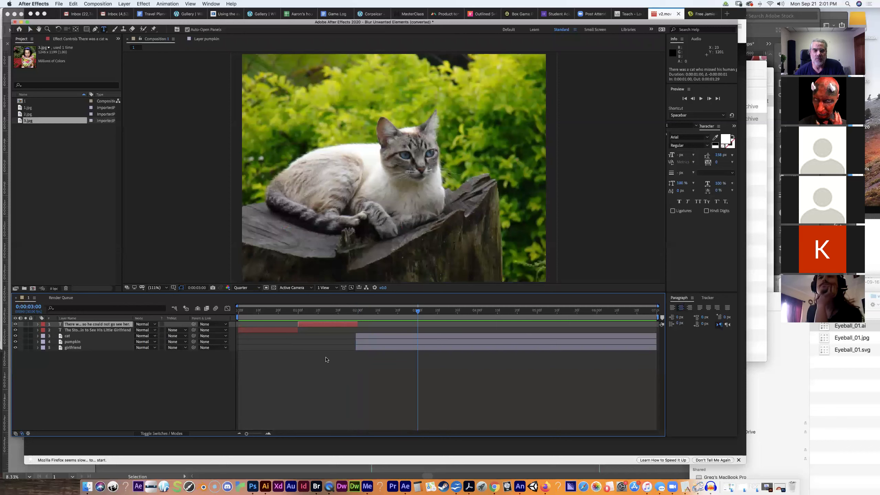
left_click_drag(653, 336, 418, 334)
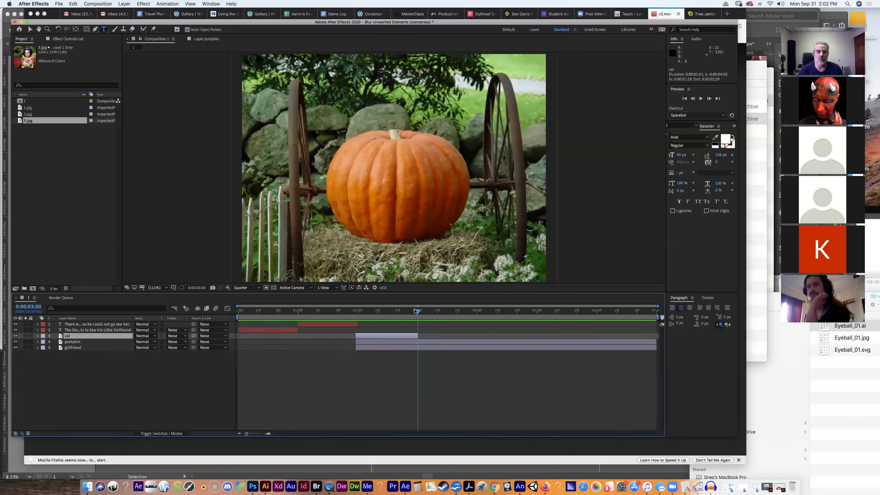
key("space")
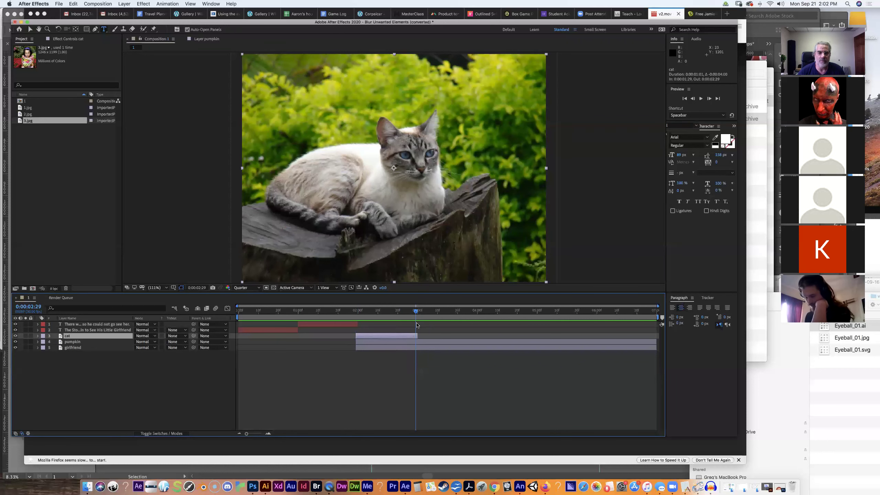
key("space")
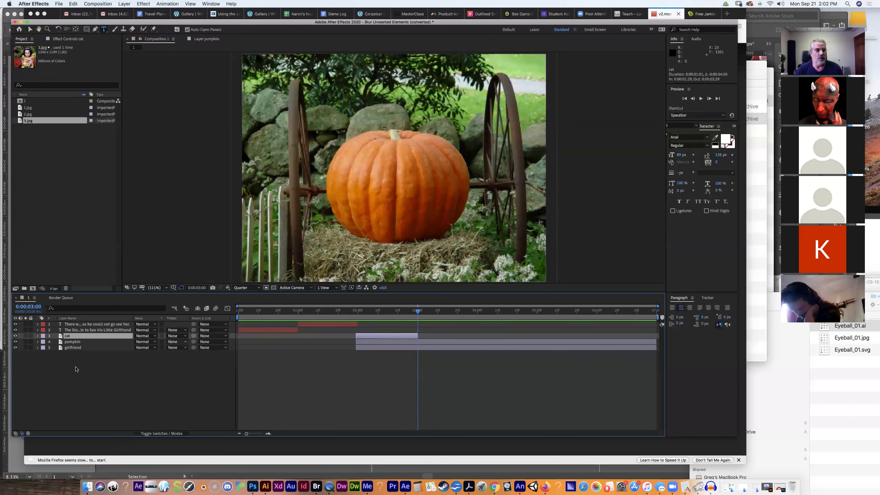
Hide the pumpkin and girlfriend layers so that only black is shown after the cat layer.
left_click(15, 346)
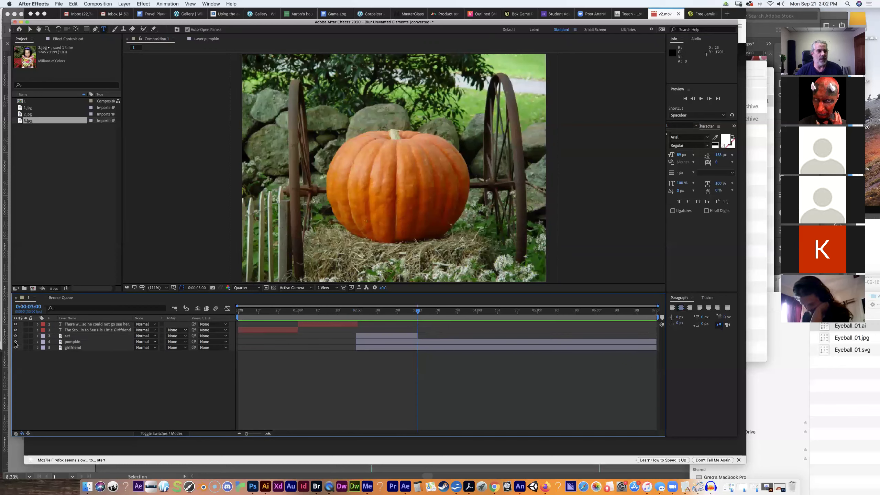
left_click(15, 342)
left_click(16, 347)
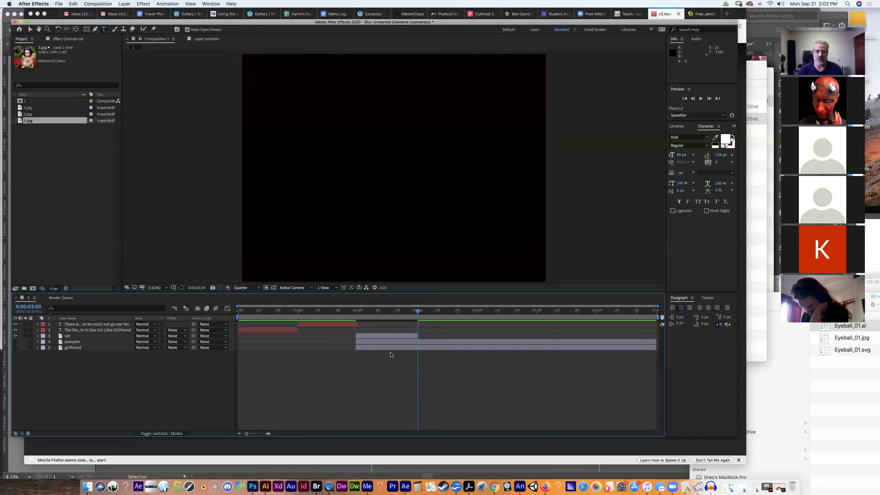
Add a paragraph text box over the black frame with "One day a magic pumpkin said to the cat, “Hey I can take you to see your".
left_click(103, 30)
left_click_drag(269, 82, 526, 264)
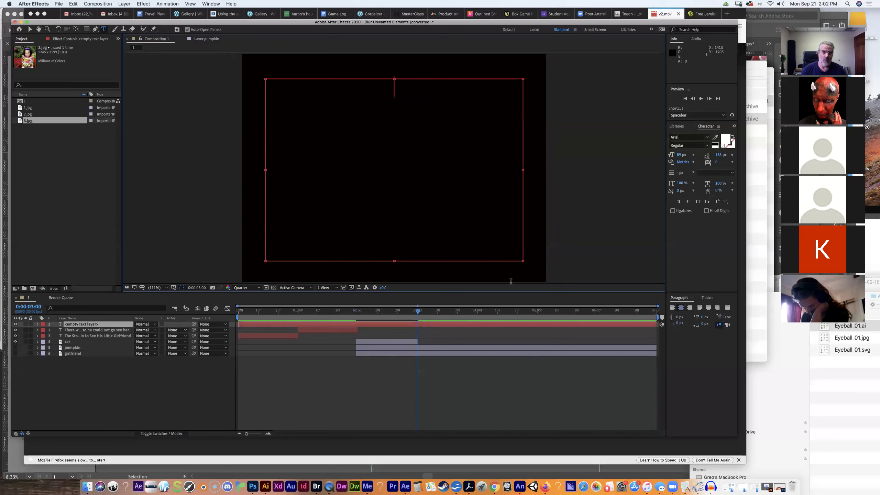
type("One ")
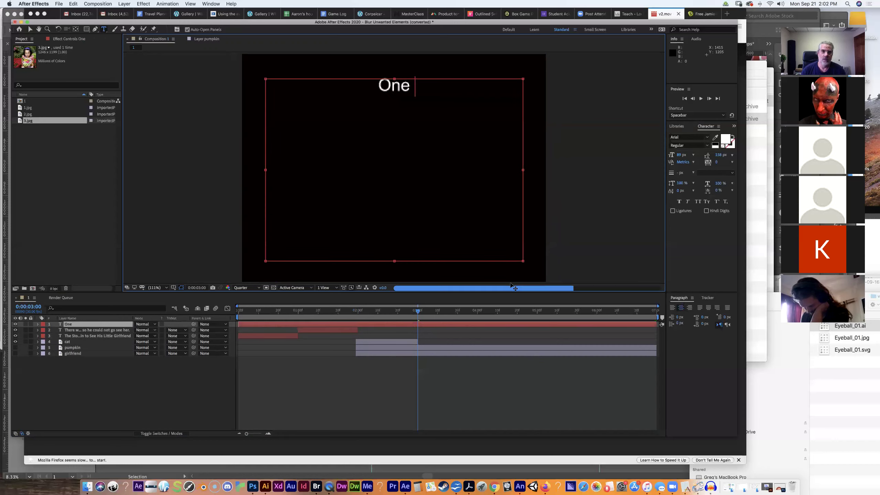
type("day a magi")
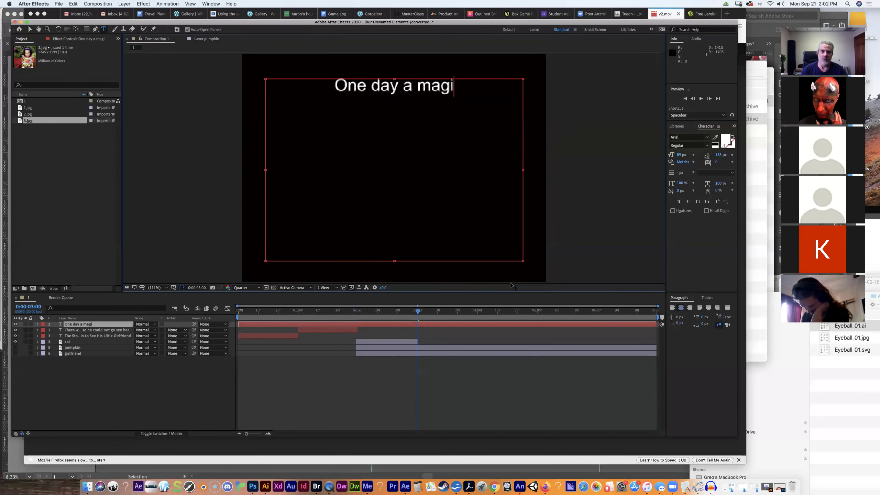
type("c pumpkin said to the cat, ")
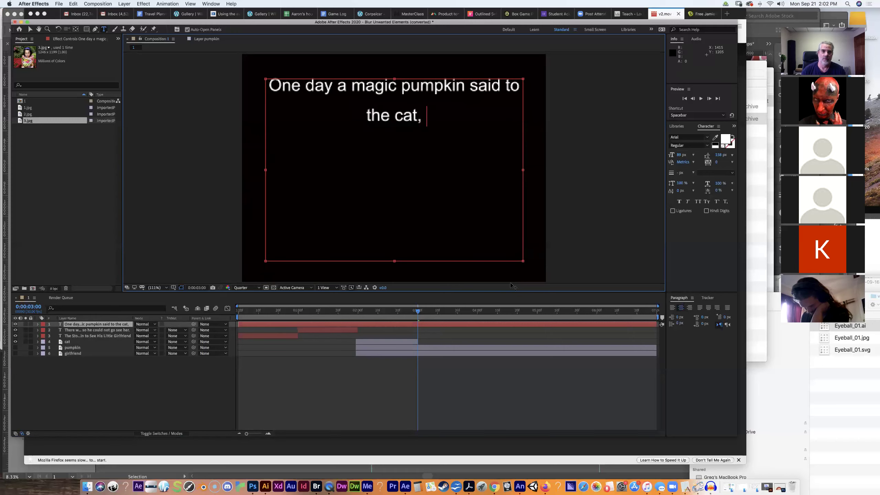
type("“Hey I c")
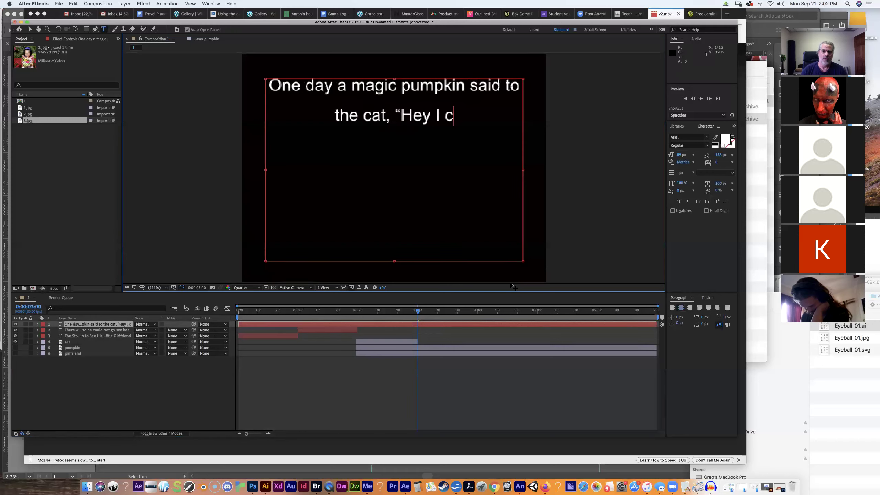
type("an take you t")
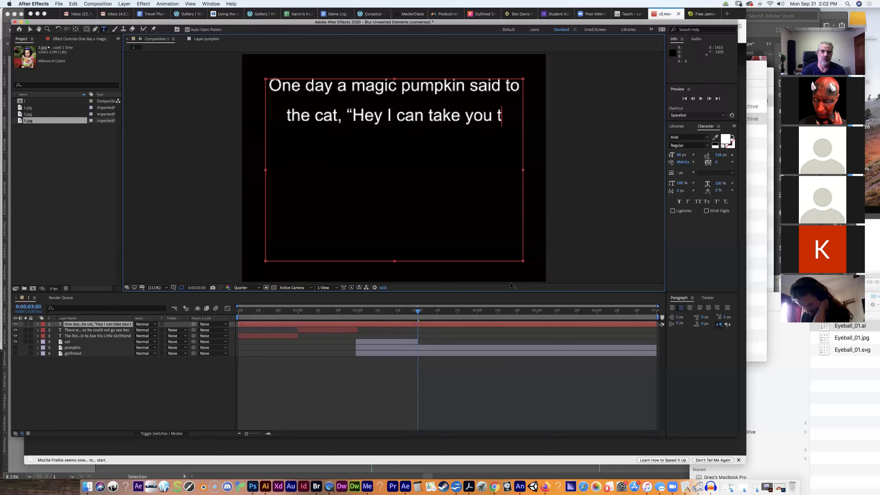
type("o see your firlfri")
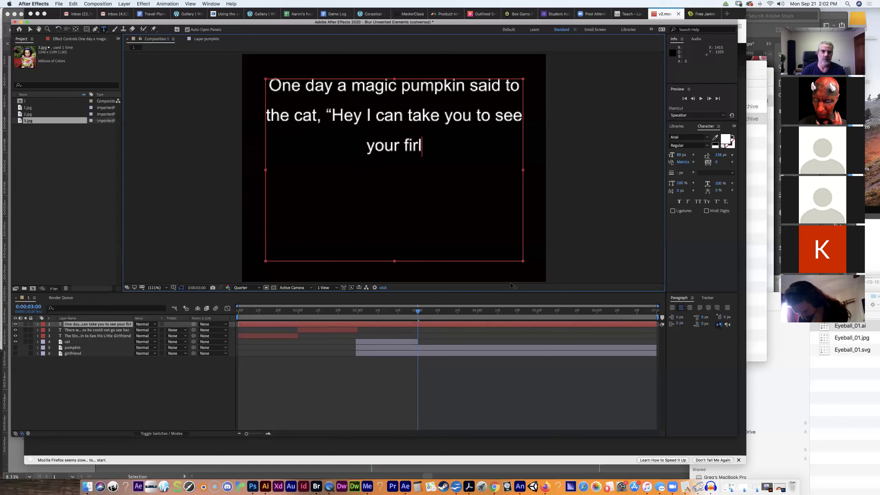
Correct the mistyped last word of the story text so that the third line reads "your girlfriend".
key("BackSpace")
key("BackSpace")
key("BackSpace")
key("BackSpace")
key("BackSpace")
key("BackSpace")
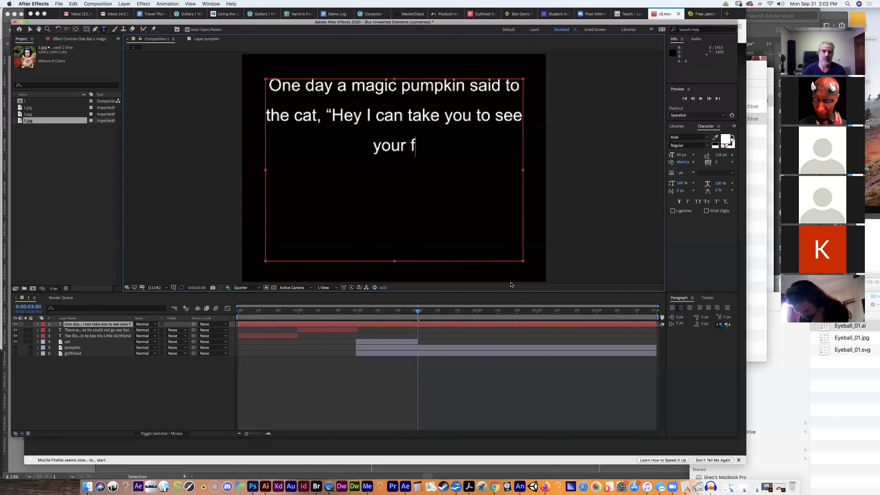
type("irl")
key("BackSpace")
key("BackSpace")
key("BackSpace")
key("BackSpace")
key("BackSpace")
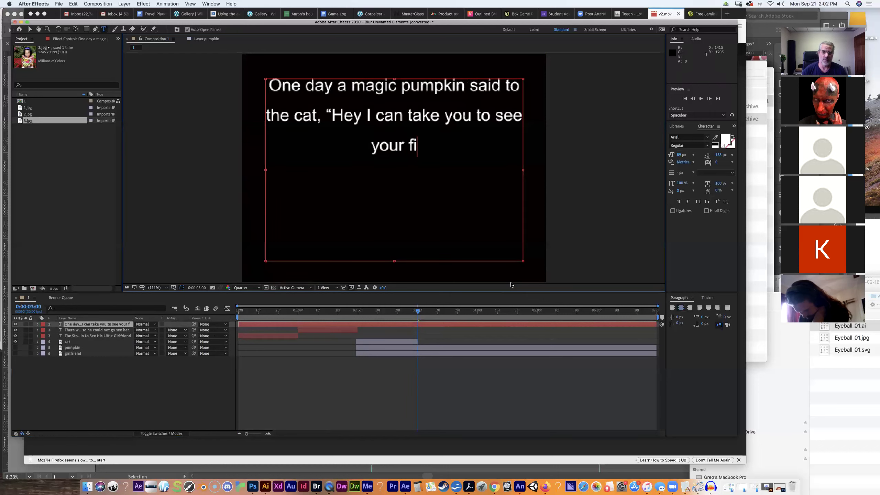
type("girlf")
key("BackSpace")
key("BackSpace")
key("BackSpace")
key("BackSpace")
key("BackSpace")
type("fir")
key("BackSpace")
key("BackSpace")
key("BackSpace")
key("BackSpace")
type("g")
key("BackSpace")
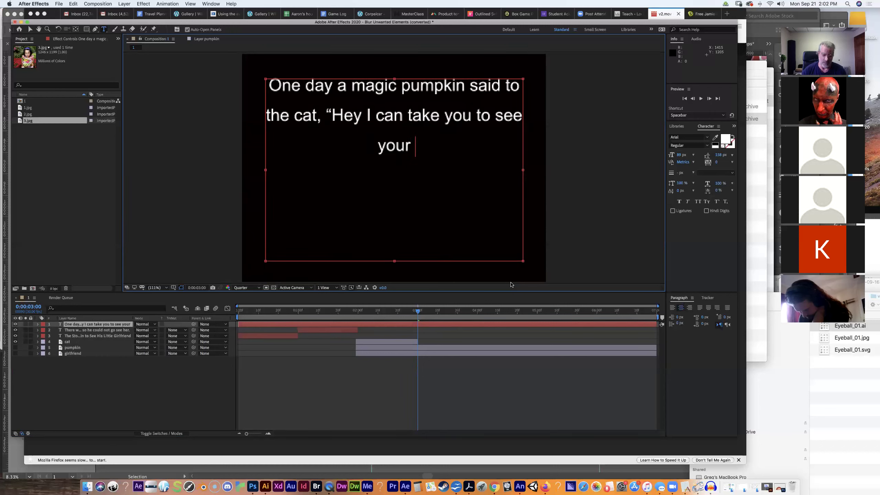
type("gi")
type("rul")
key("BackSpace")
key("BackSpace")
type("l")
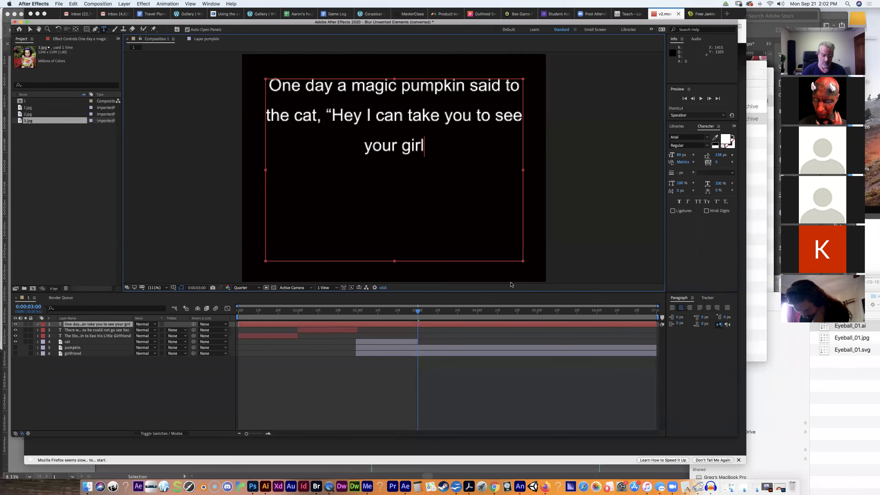
type("frien")
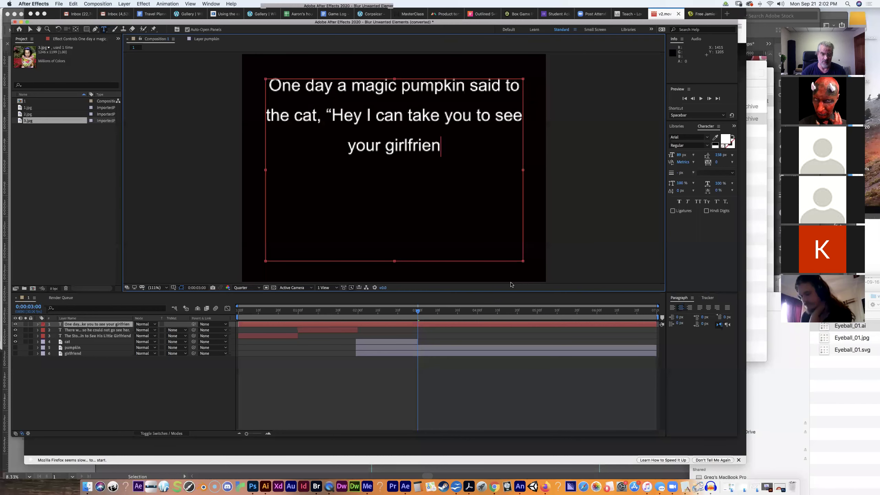
type("d")
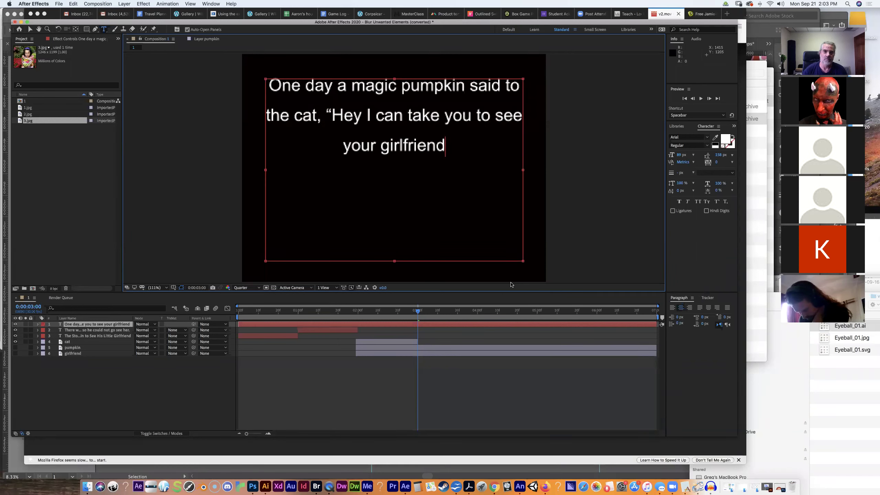
Finish the pumpkin's speech with ". All you need to do is pay me in flowers.”".
type(". All you")
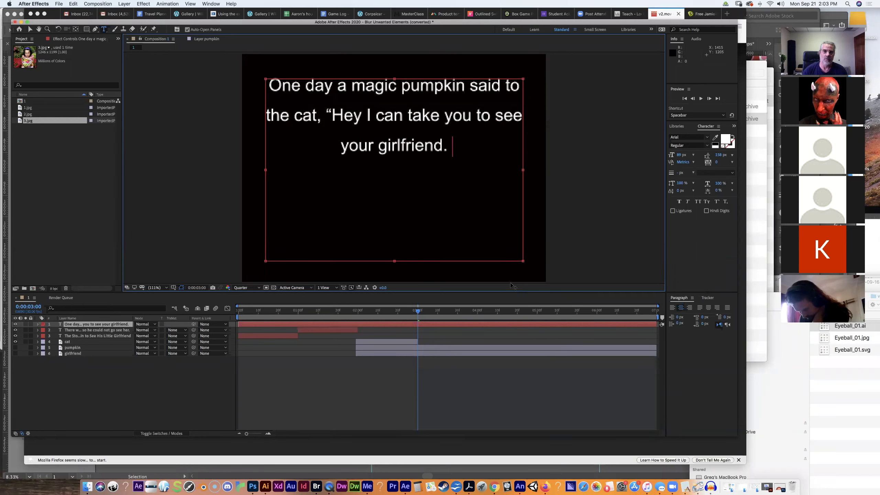
type("e")
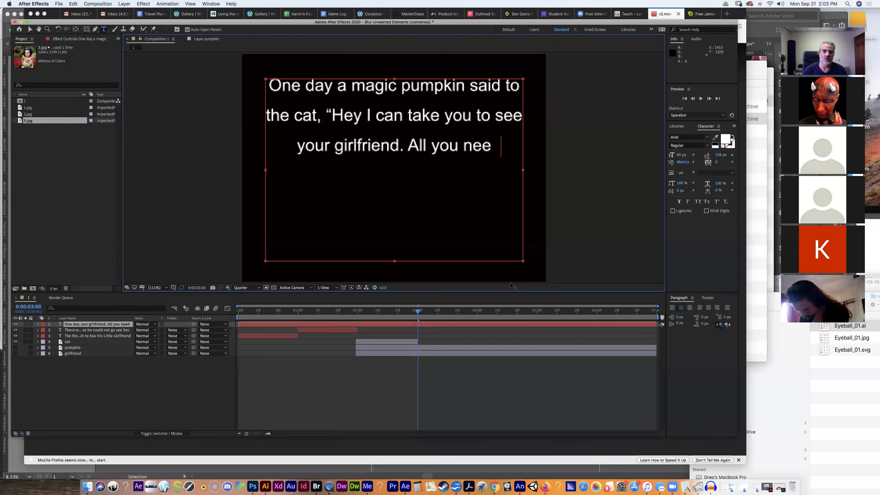
type("d to do is pay ")
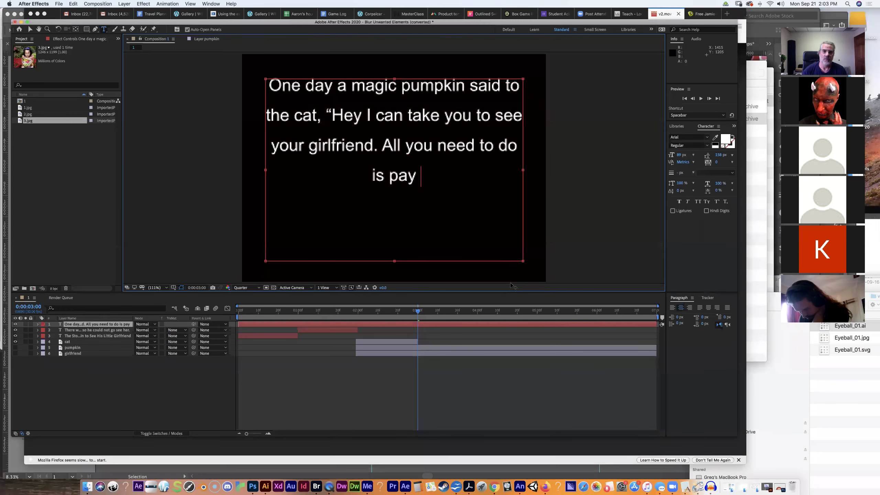
type("me in flow s")
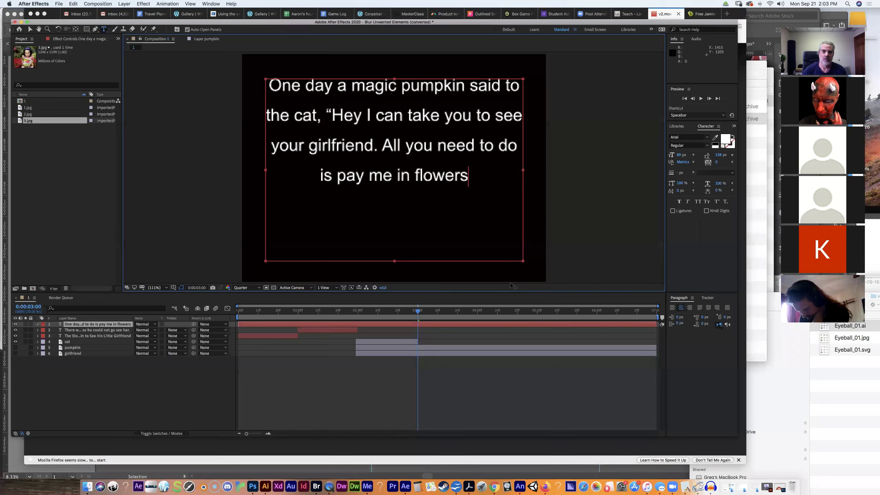
type(".”")
Add a new line to the same text box reading "The cat was thrilled and said, “Okay.”".
key("Return")
type("The c")
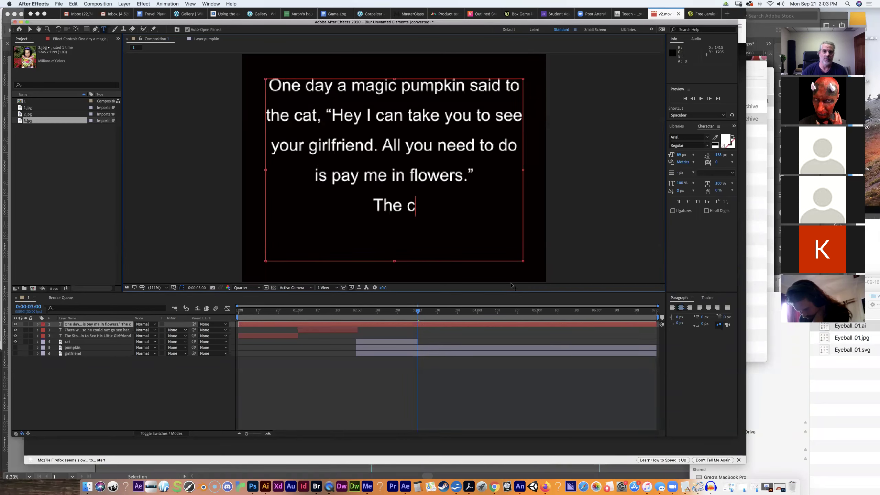
type("at was thri")
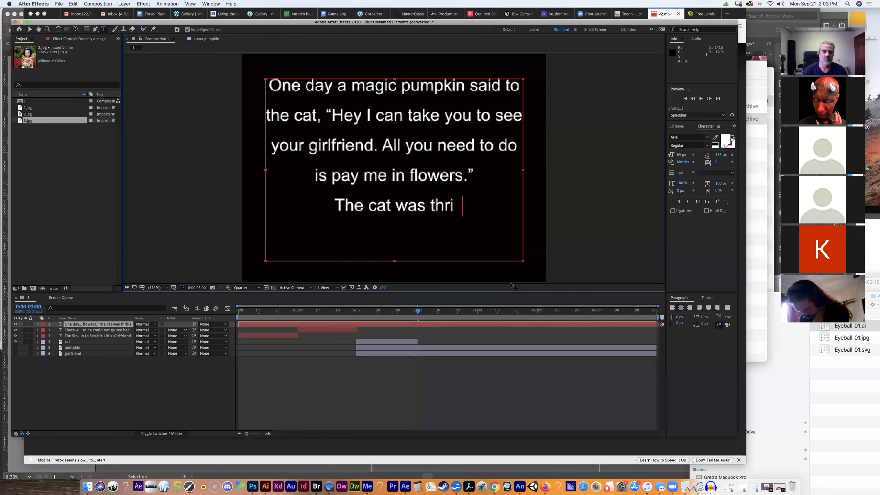
type("lled as sa")
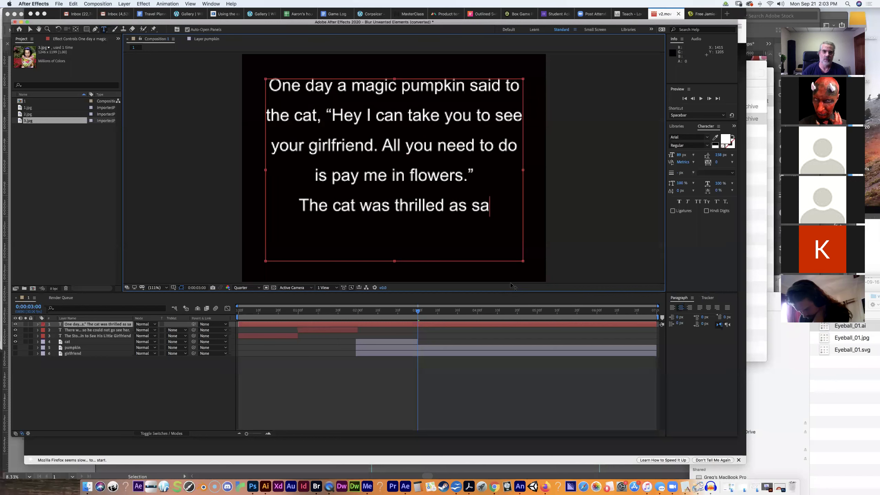
key("BackSpace")
key("BackSpace")
key("BackSpace")
key("BackSpace")
key("BackSpace")
type("and said, “Okay.”")
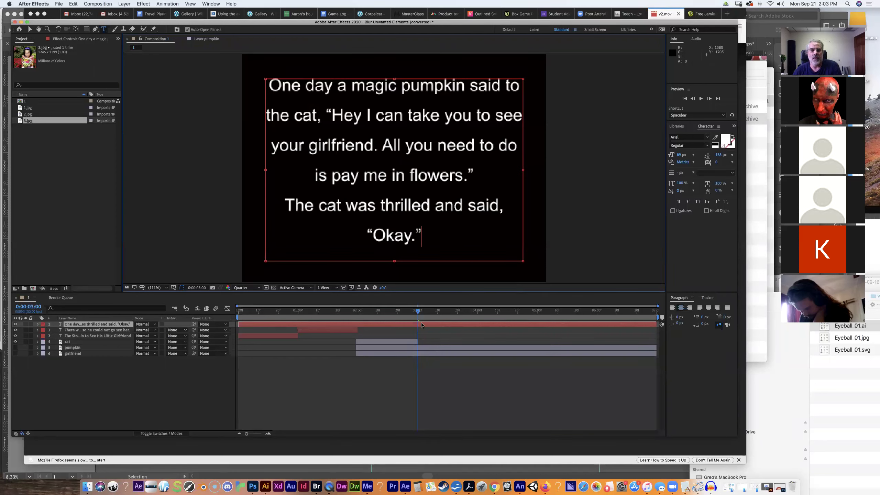
Make the pumpkin layer visible and trim it to run from 0:00:04:00 to 0:00:04:29.
left_click_drag(418, 313, 478, 318)
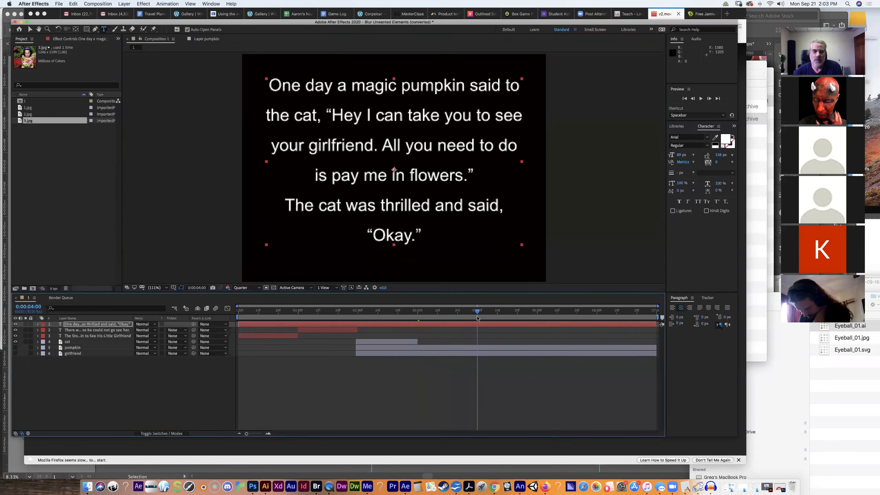
left_click(387, 348)
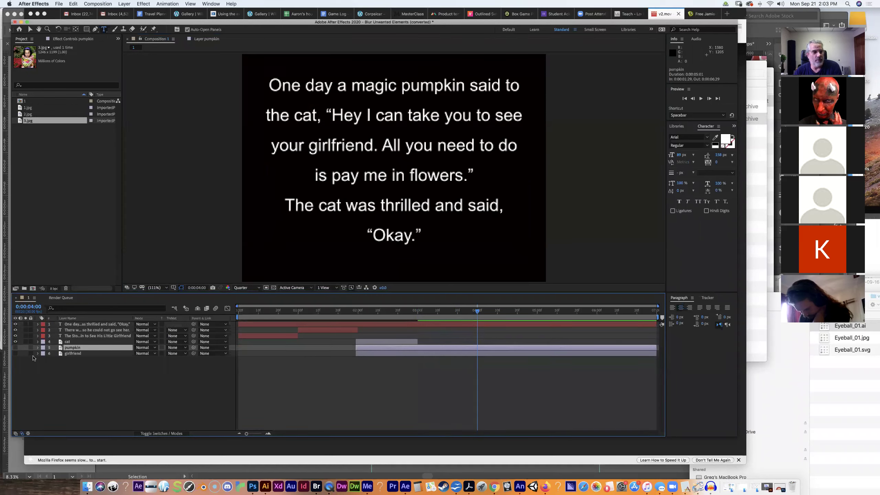
left_click(16, 347)
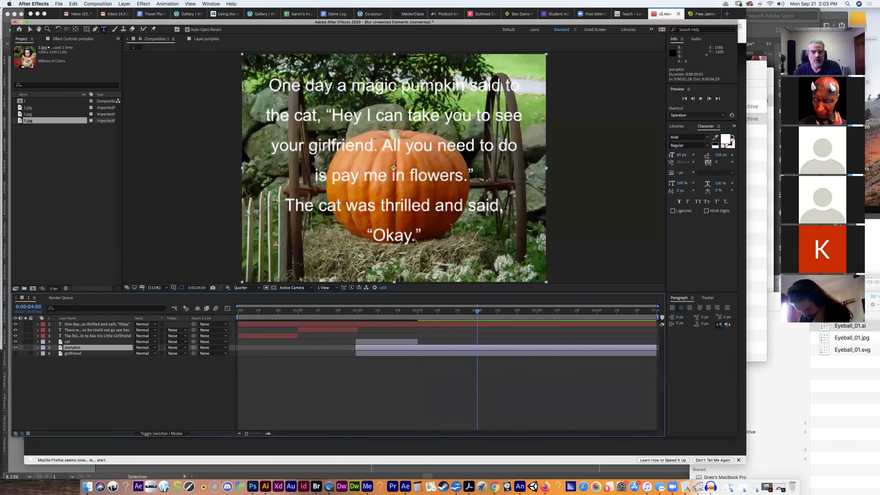
left_click_drag(357, 347, 427, 352)
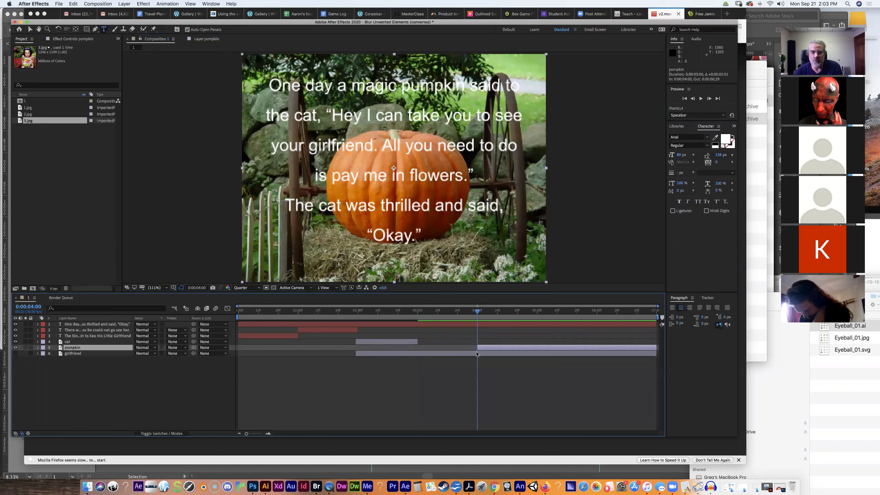
left_click_drag(623, 348, 538, 320)
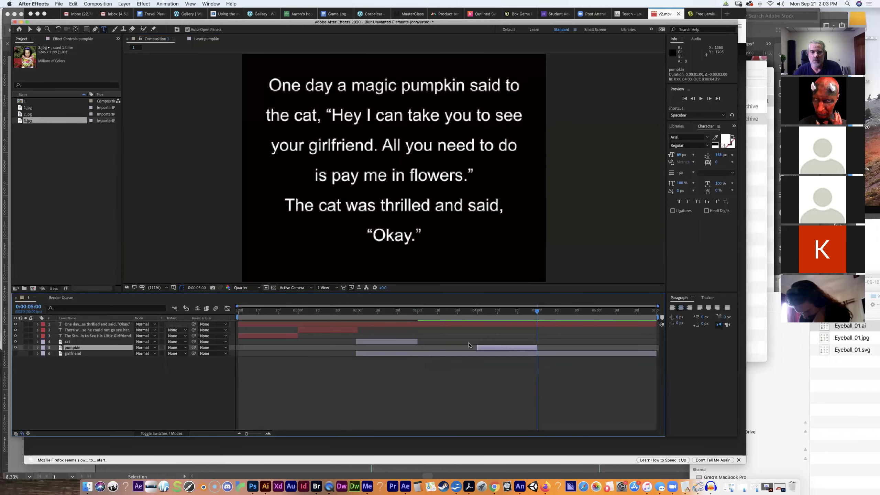
Trim the "One day a magic pumpkin" text layer to run from 0:00:03:00 to 0:00:03:29, between the cat and pumpkin layers.
left_click_drag(396, 302, 230, 302)
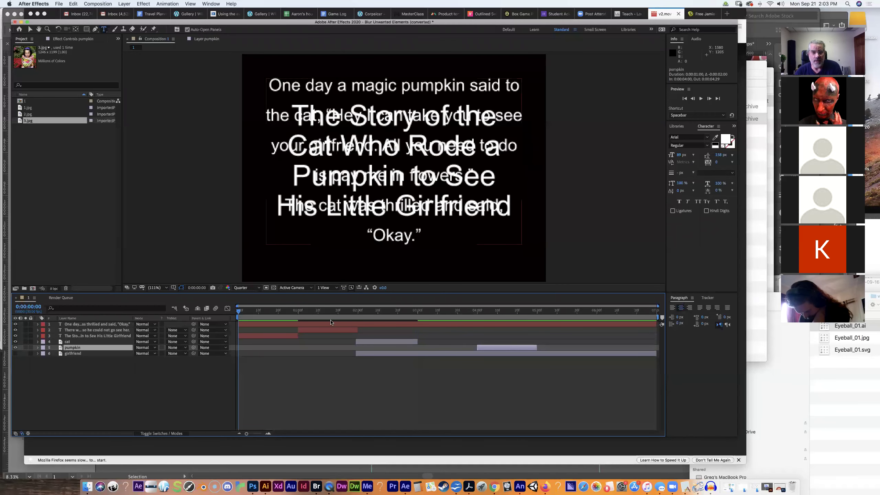
left_click(258, 324)
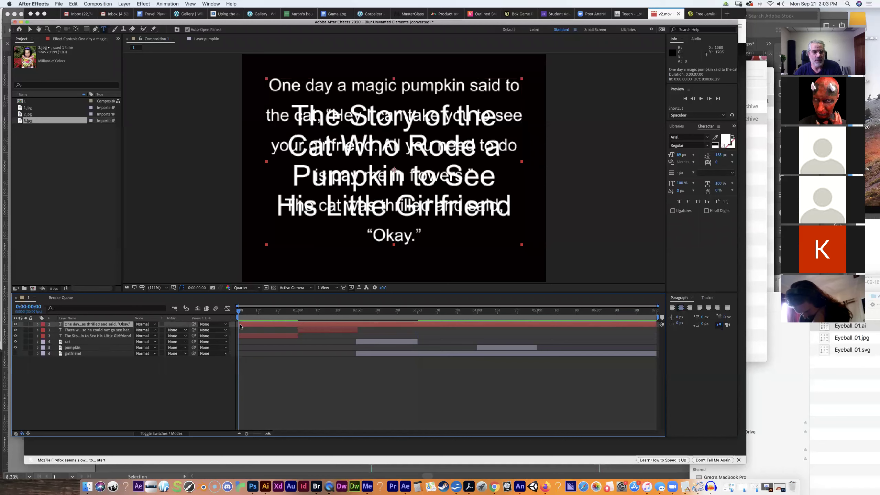
left_click(400, 320)
left_click_drag(400, 319, 415, 321)
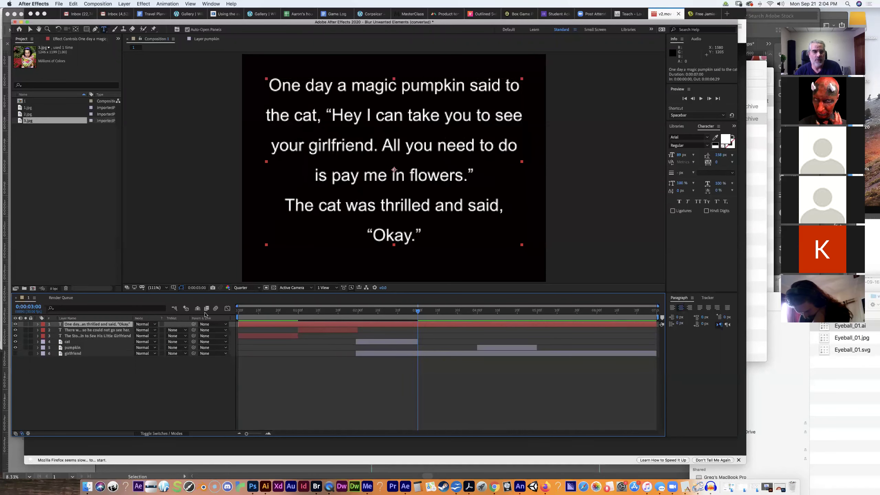
left_click_drag(238, 323, 409, 333)
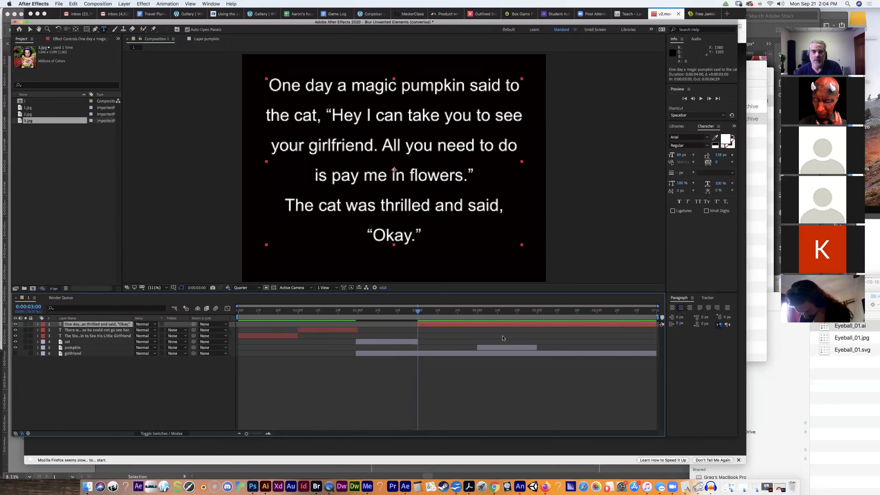
left_click_drag(417, 314, 476, 322)
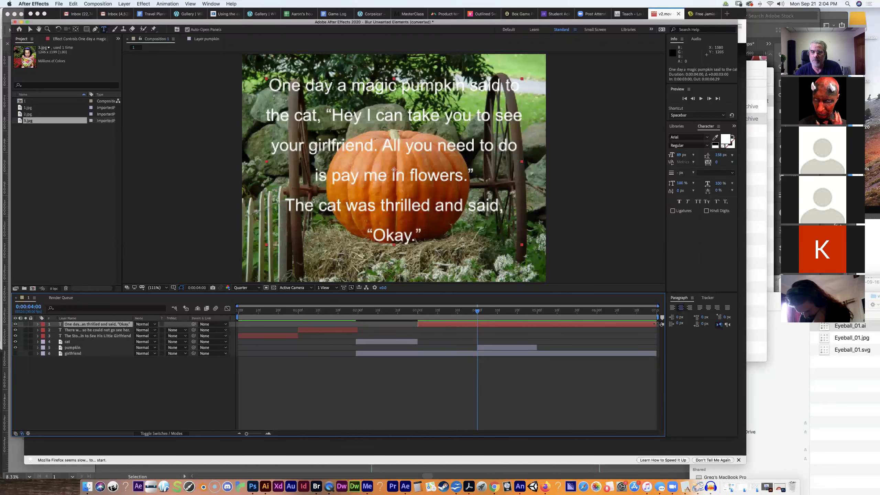
left_click_drag(549, 323, 477, 329)
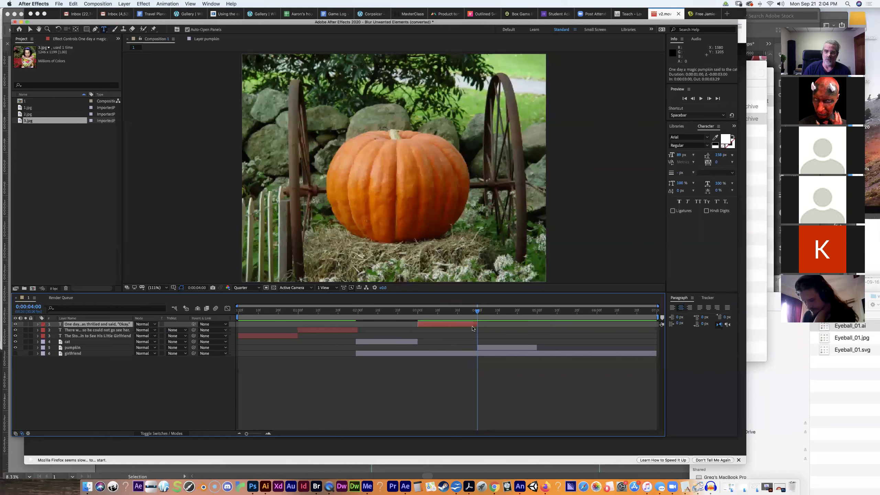
At 0:00:05:00, create a text box covering most of the frame and start its text with "The pumpkin".
left_click_drag(476, 314, 240, 310)
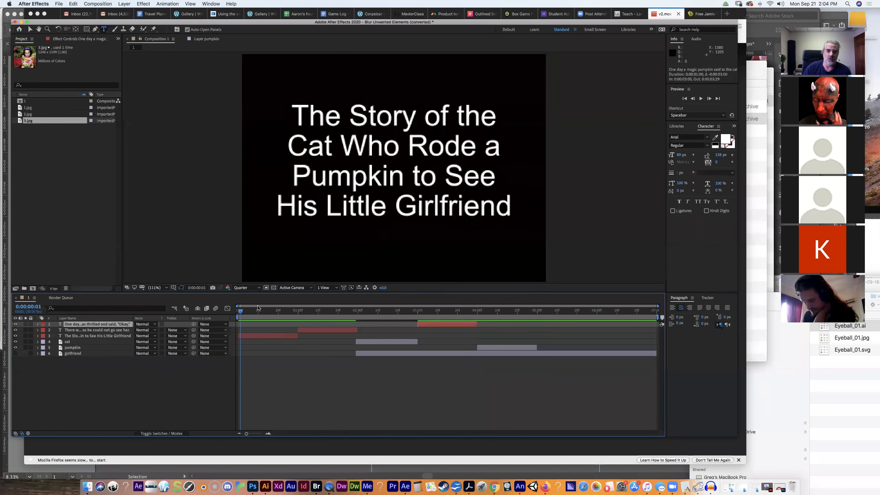
left_click_drag(294, 312, 538, 329)
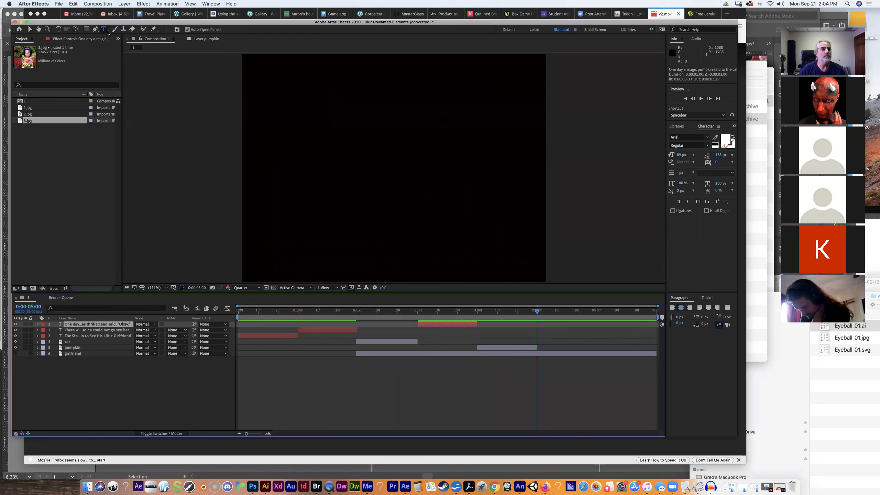
left_click_drag(270, 79, 529, 265)
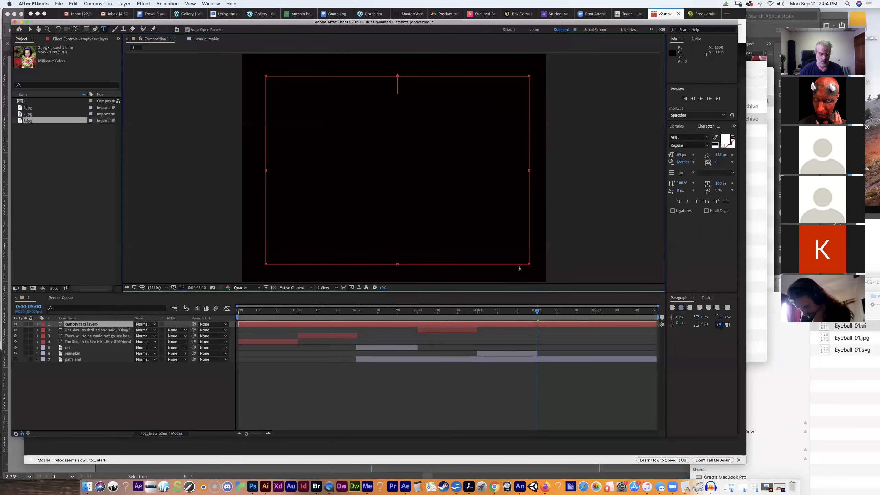
type("The pu")
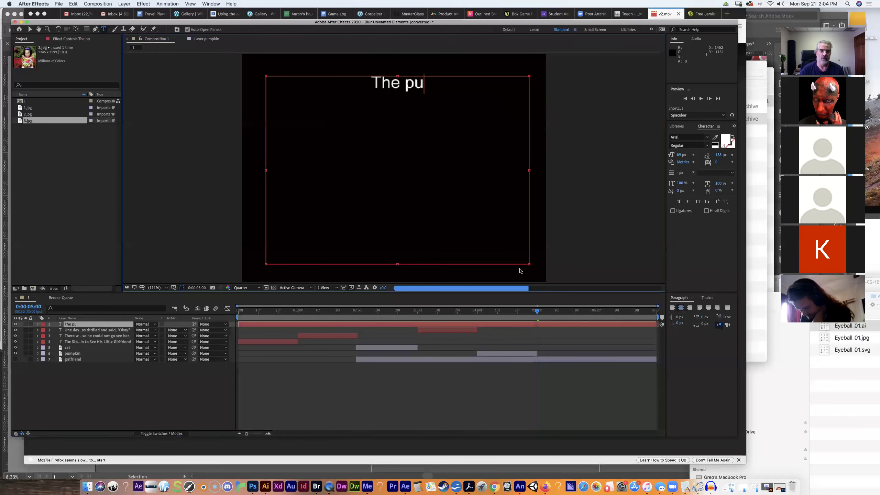
type("mpin")
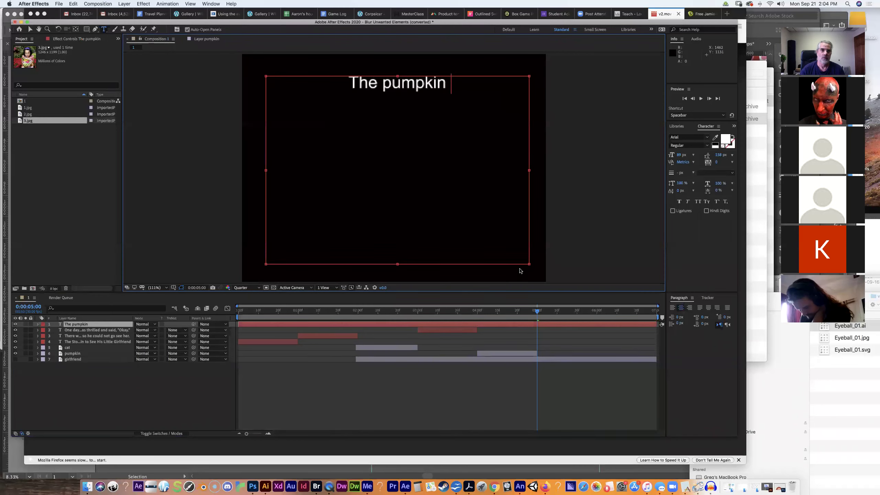
Continue the sentence in the text box with "took the cat to see his girlfriend".
type("kin too kt he")
key("BackSpace")
key("BackSpace")
key("BackSpace")
key("BackSpace")
key("BackSpace")
key("BackSpace")
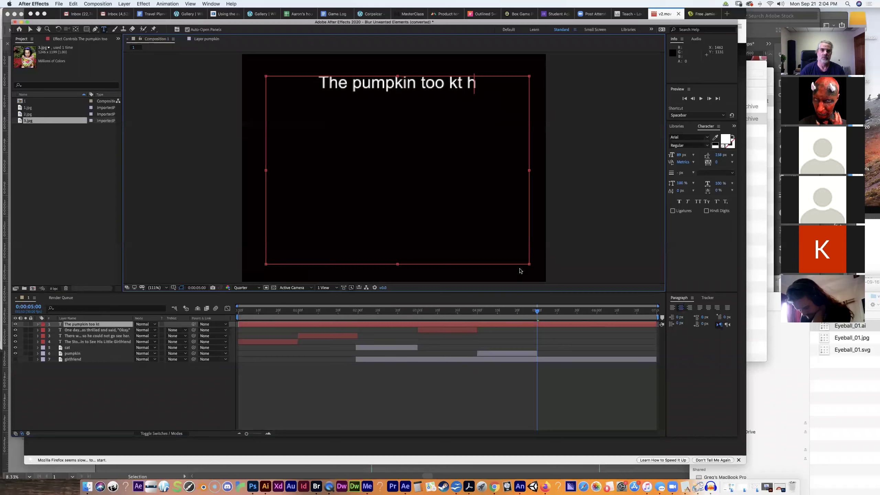
type("k the g")
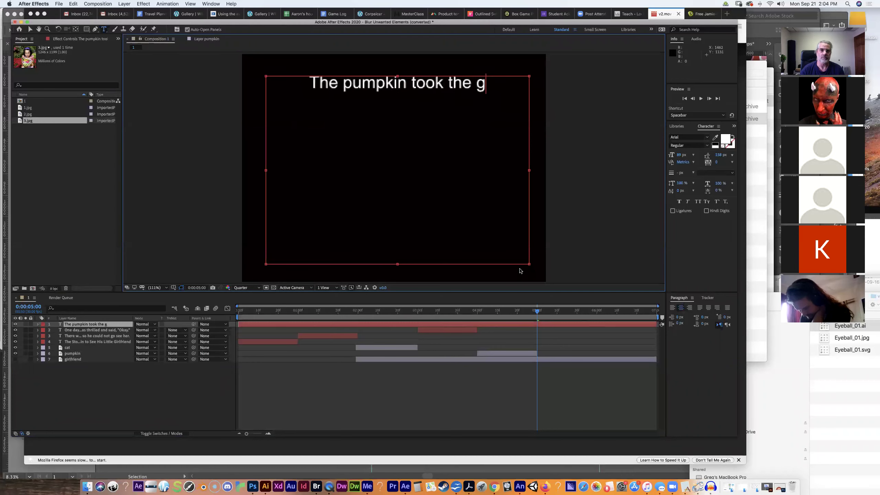
key("BackSpace")
key("BackSpace")
type("cat to see his girlfriendd")
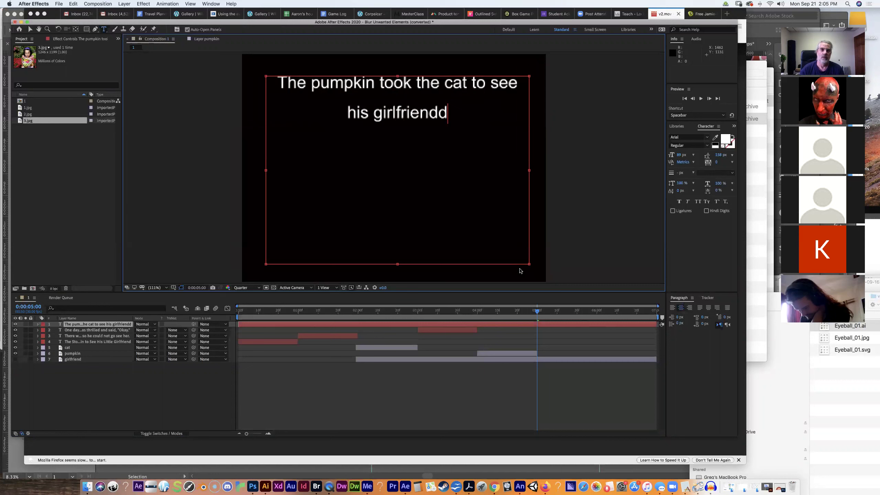
key("BackSpace")
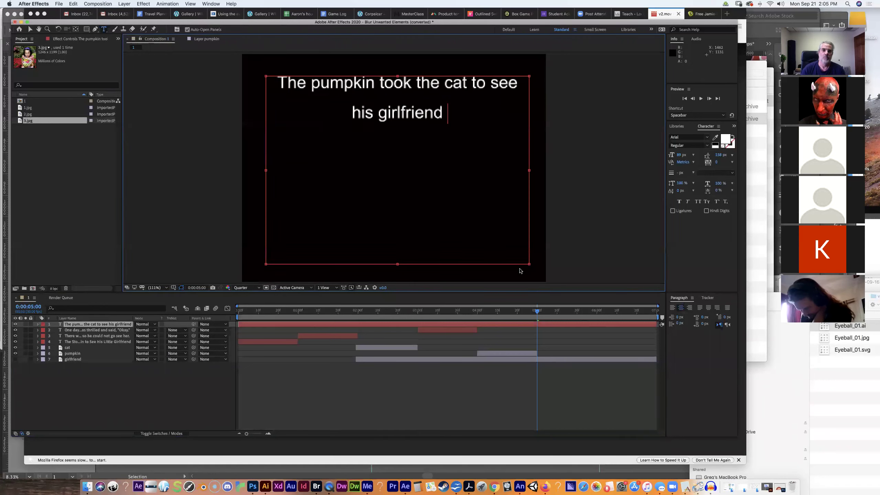
Extend the sentence after "girlfriend" with "but he had no flowers to pay him".
type("but he ha")
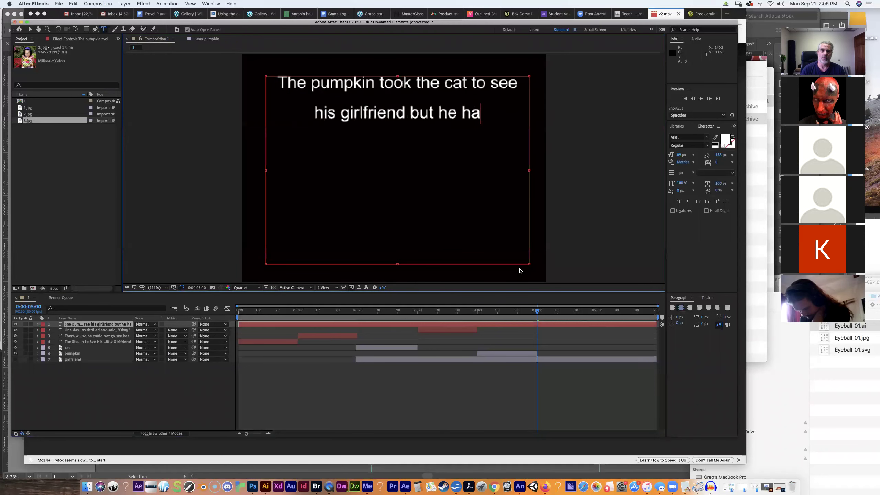
type("d no flowers to ap")
key("BackSpace")
key("BackSpace")
type("pay him ")
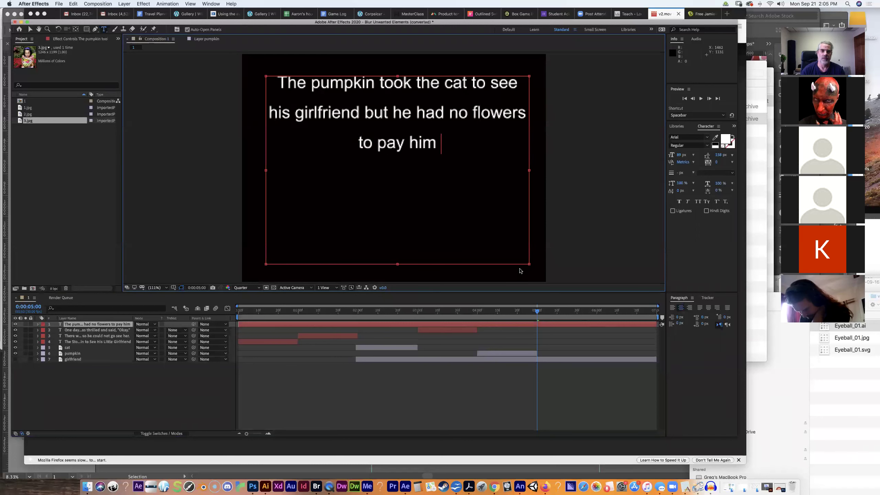
End the first sentence with a period and add "Fortunately, his girlfriend had been picking daisies".
type(". Fortunately, his gril")
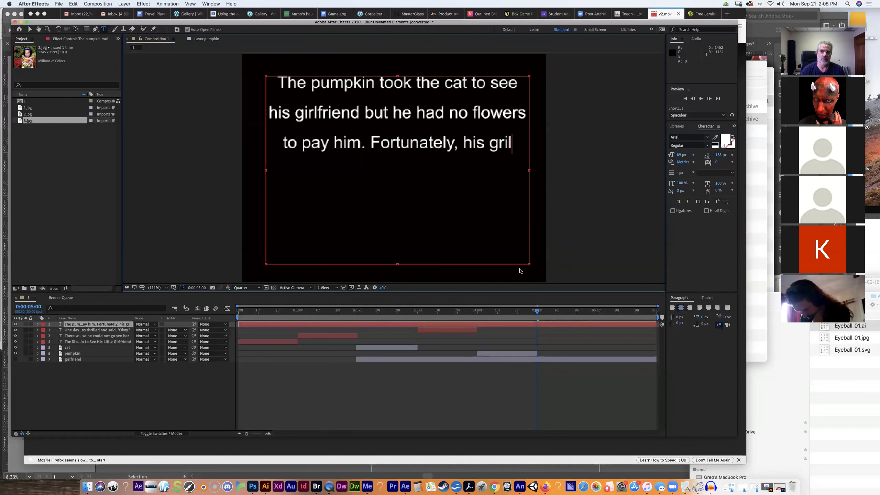
key("BackSpace")
key("BackSpace")
key("BackSpace")
type("i")
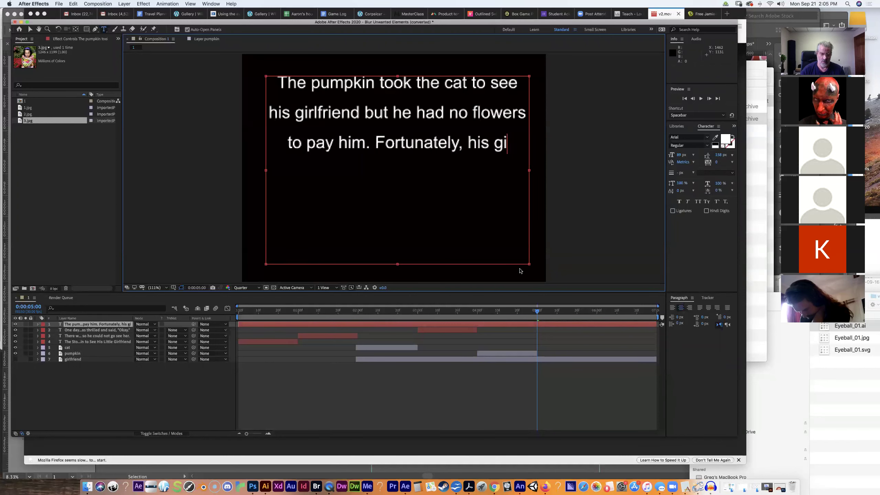
type("rlfriend ha")
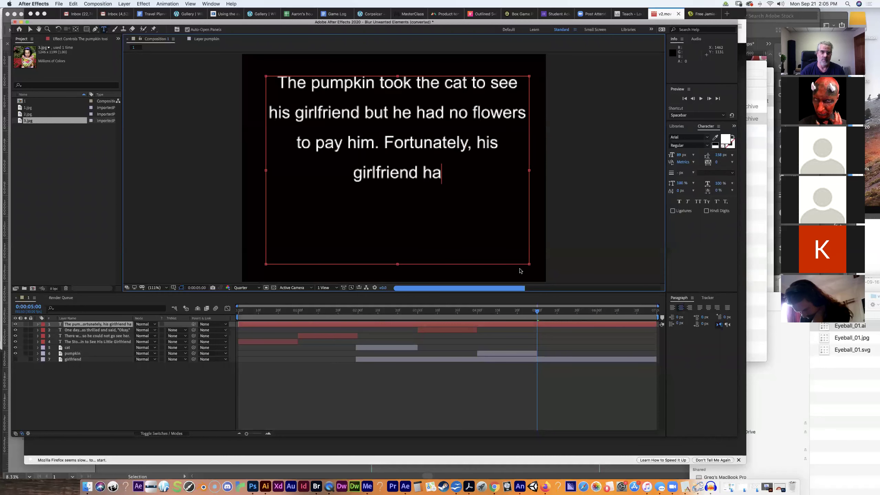
type("d been pkcing")
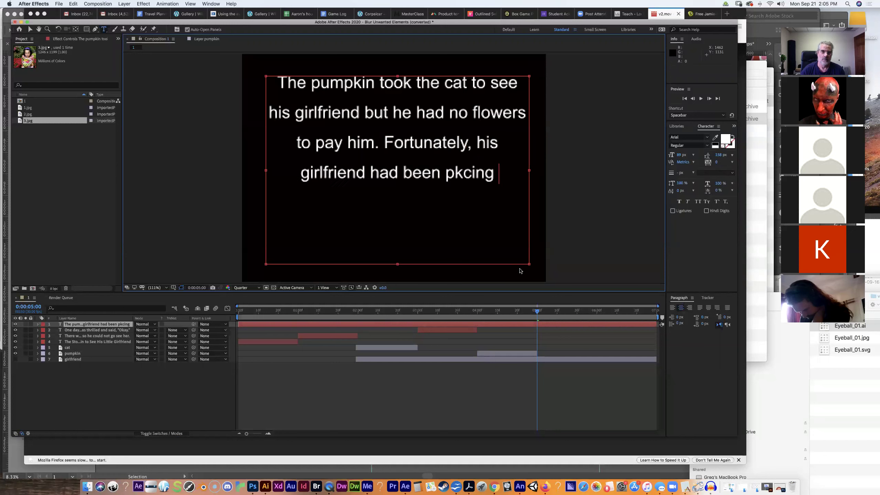
key("BackSpace")
key("BackSpace")
key("BackSpace")
key("BackSpace")
key("BackSpace")
type("icking daisies")
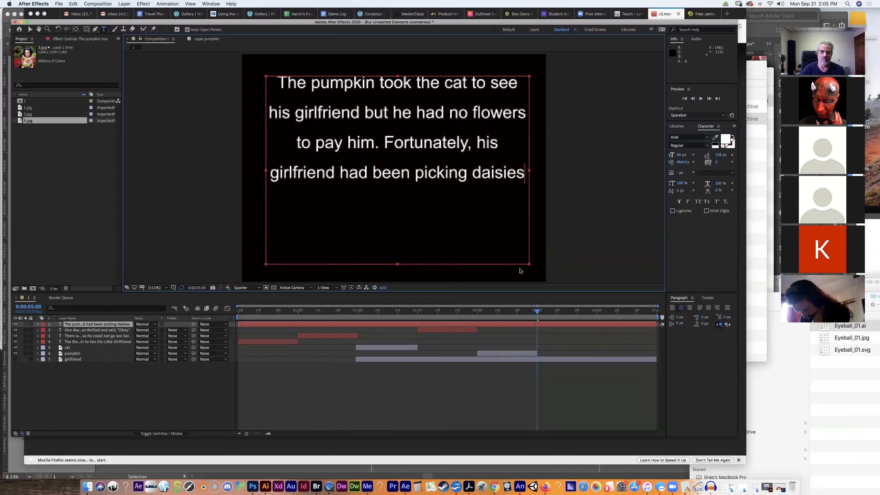
Finish the story text with ", so she payed the pumpkin and everyone was happy.".
type(", so sh")
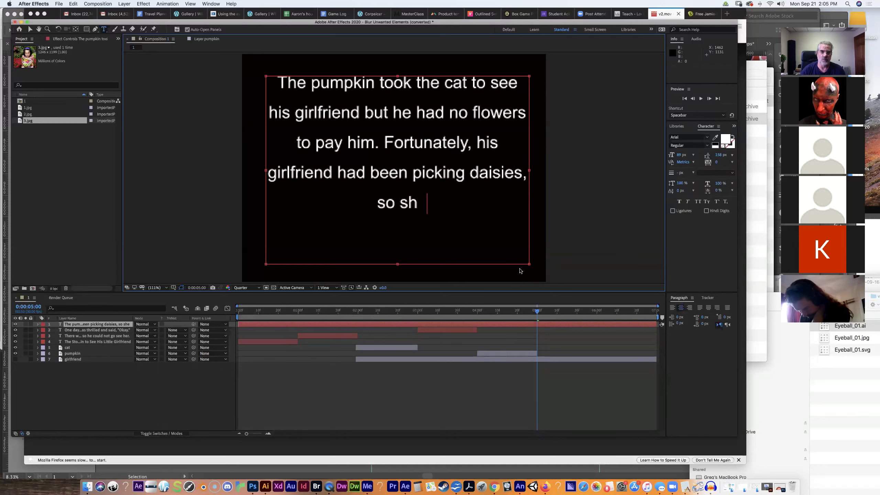
type("e payed the ")
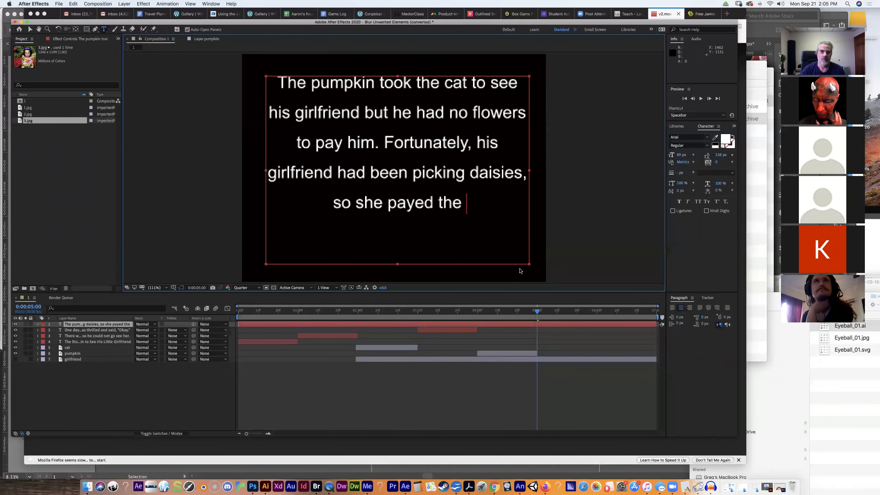
type("pumpkin ")
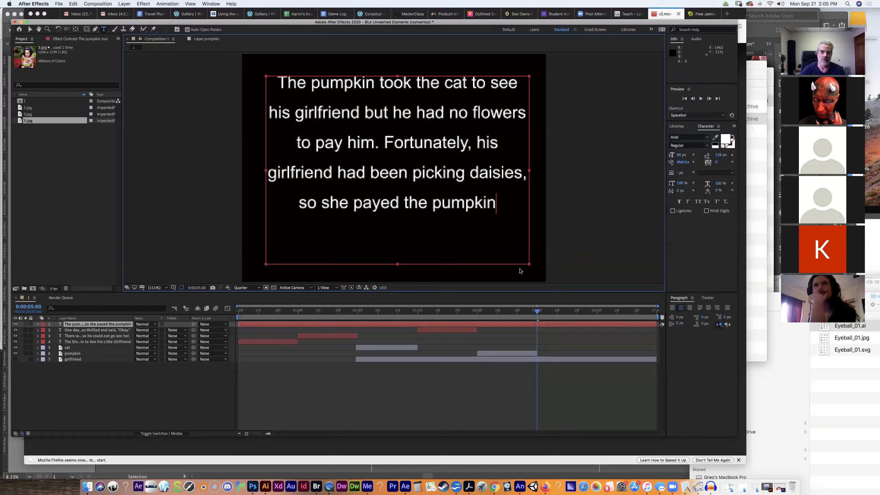
type("and every")
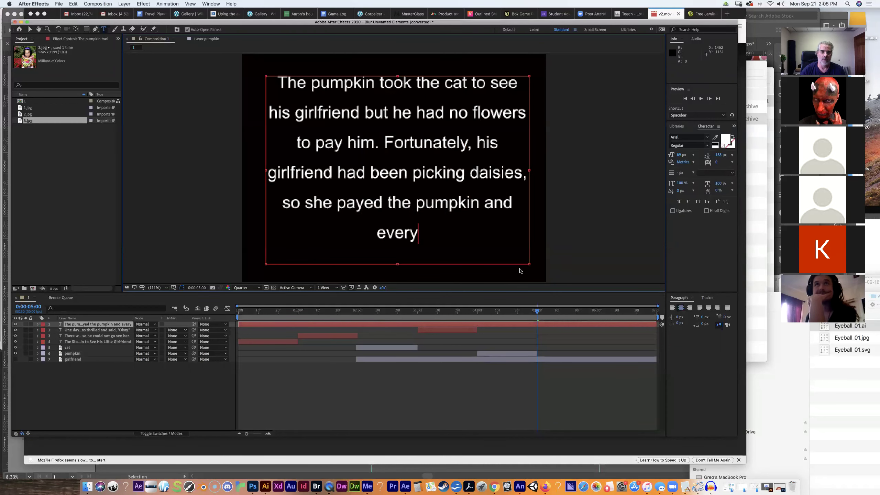
type("one was ")
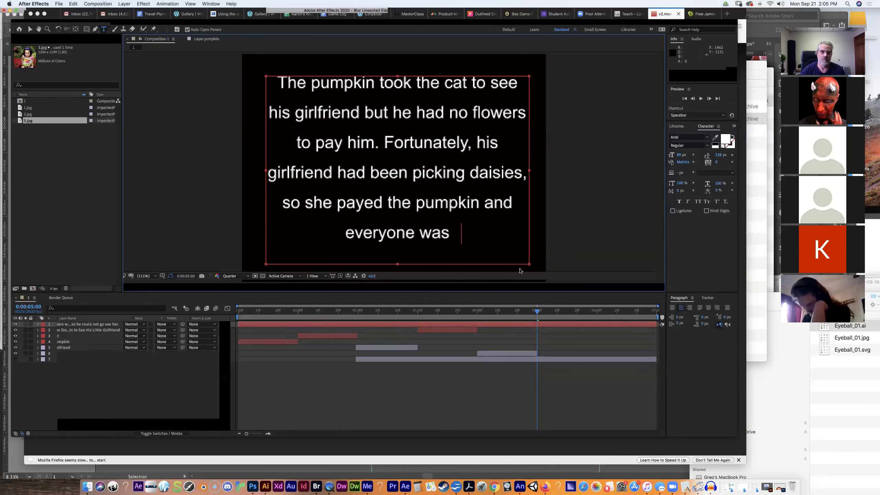
type("happy.")
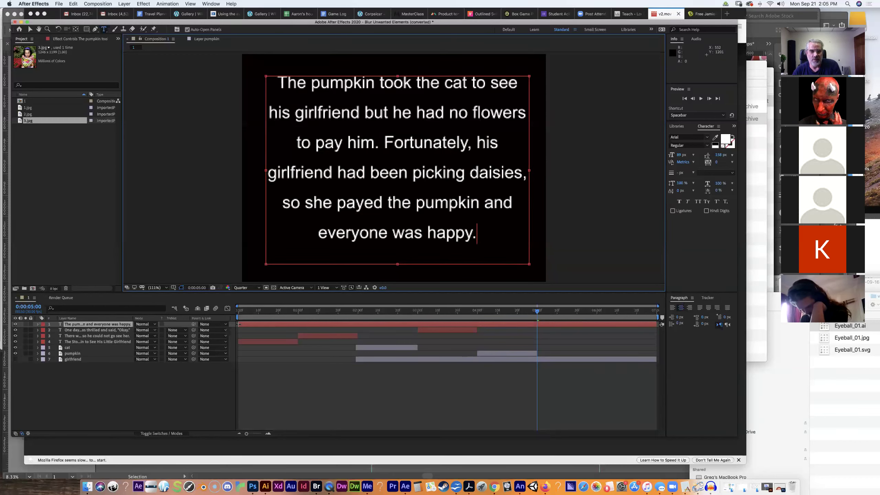
Trim the new text layer to 0:00:05:00–0:00:05:29, and make the girlfriend layer visible, running from 0:00:06:00 to 0:00:06:29.
left_click_drag(239, 324, 537, 331)
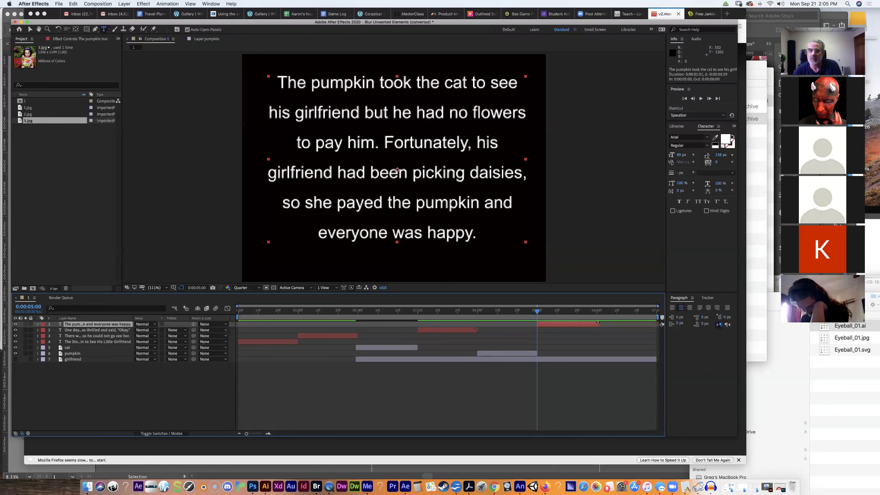
left_click(15, 359)
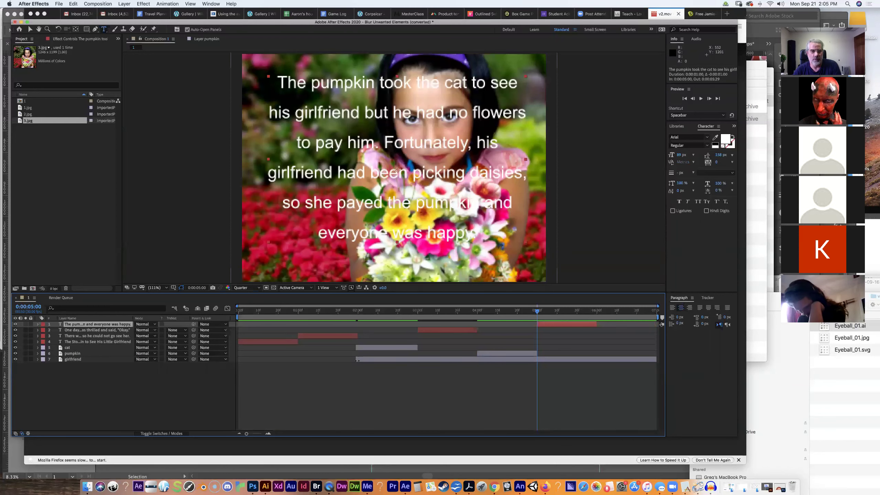
left_click_drag(385, 362, 596, 359)
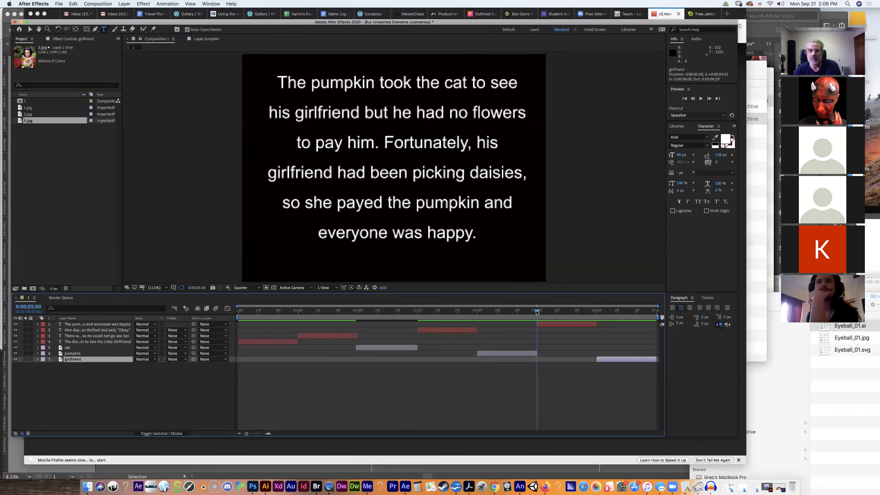
Review the animatic by playing it from the start and stepping through the layer transitions at 0:00:02:00 and 0:00:01:00.
left_click_drag(536, 311, 647, 325)
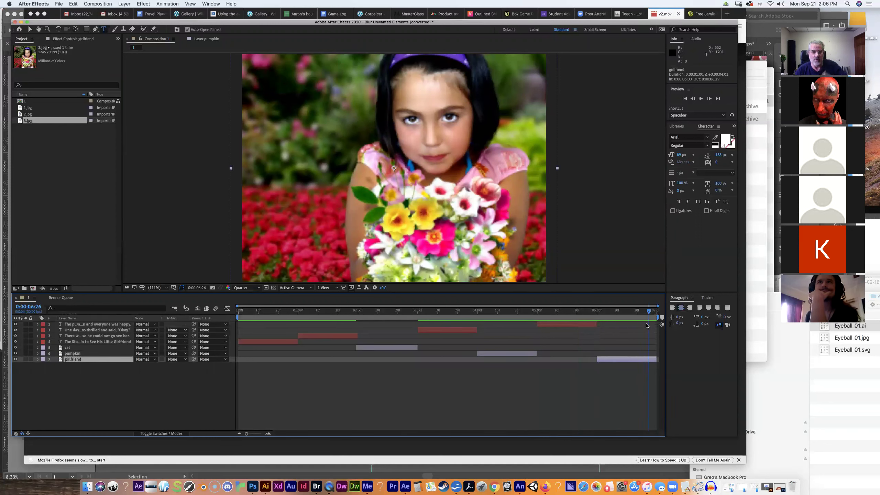
left_click(326, 311)
left_click_drag(260, 309, 234, 309)
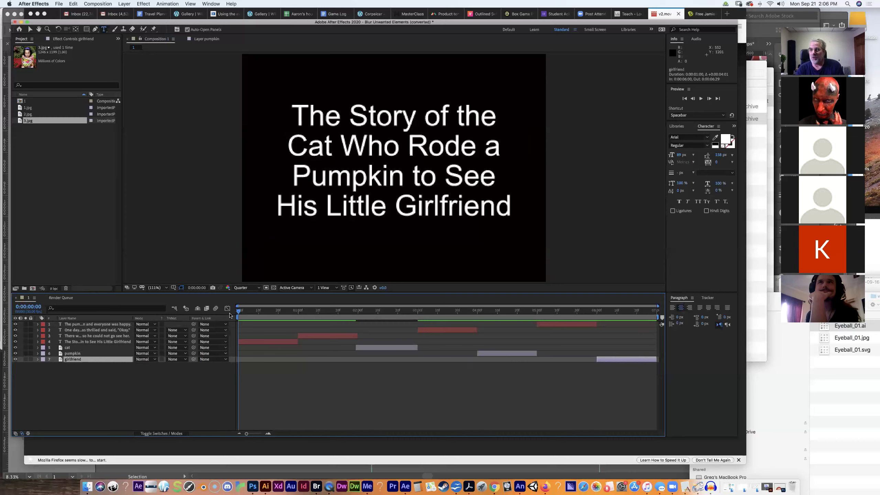
left_click(702, 99)
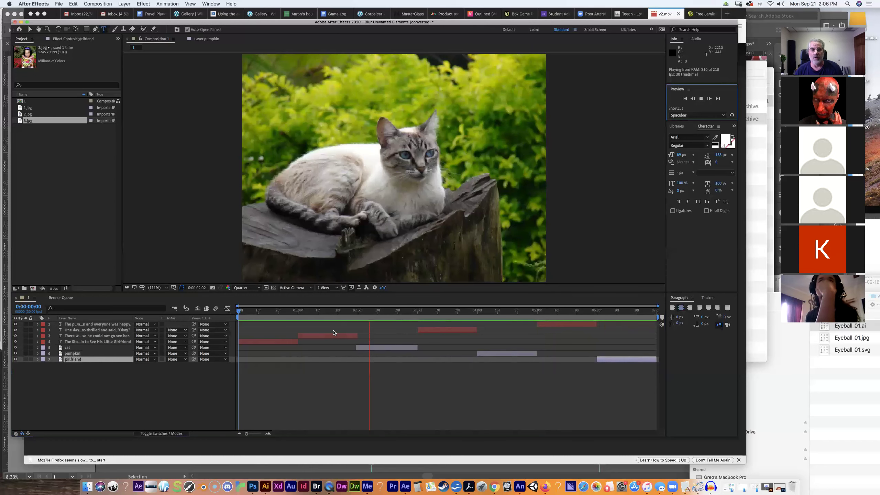
key("space")
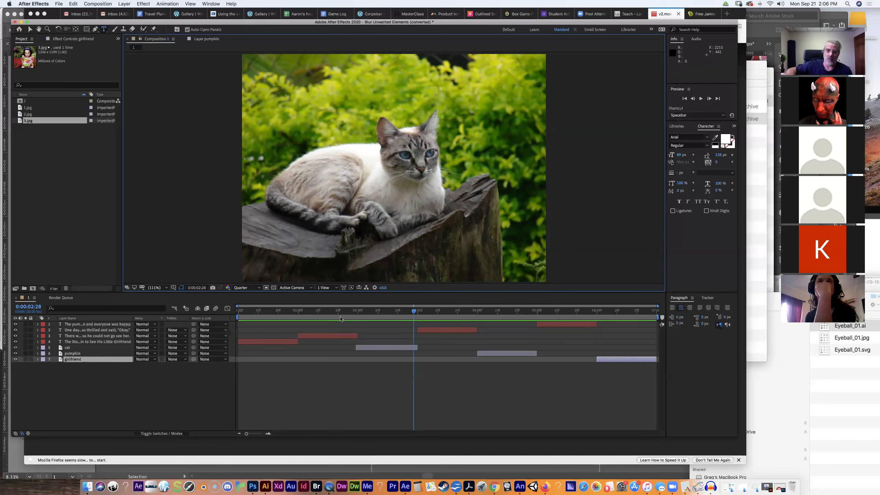
left_click_drag(415, 312, 358, 315)
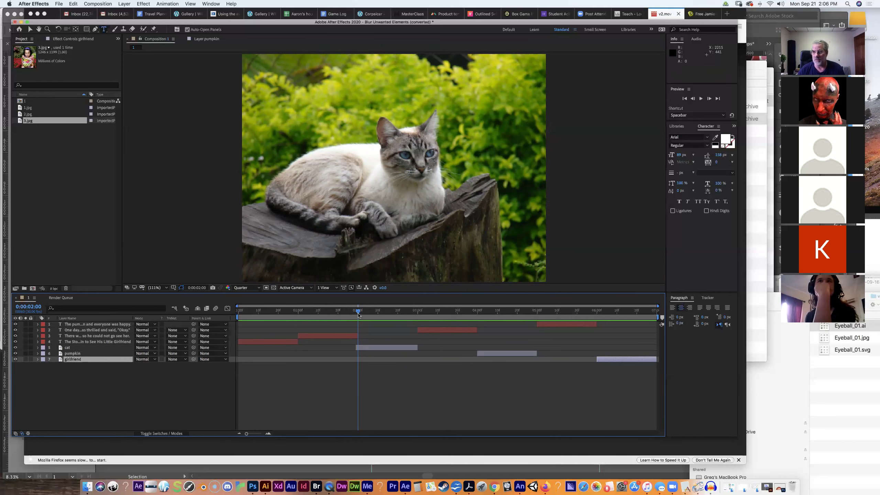
left_click_drag(337, 318, 300, 326)
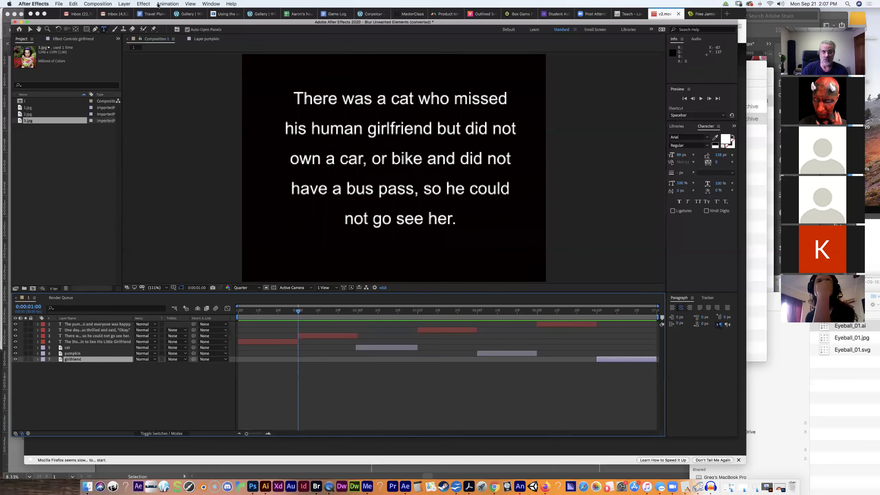
Set the composition's duration to 0:00:30:00 in its settings.
left_click(104, 4)
left_click(110, 23)
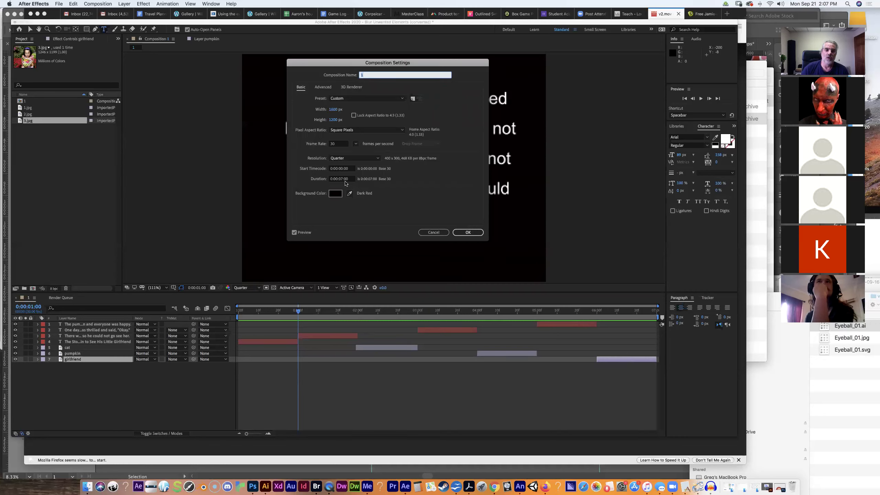
left_click(342, 179)
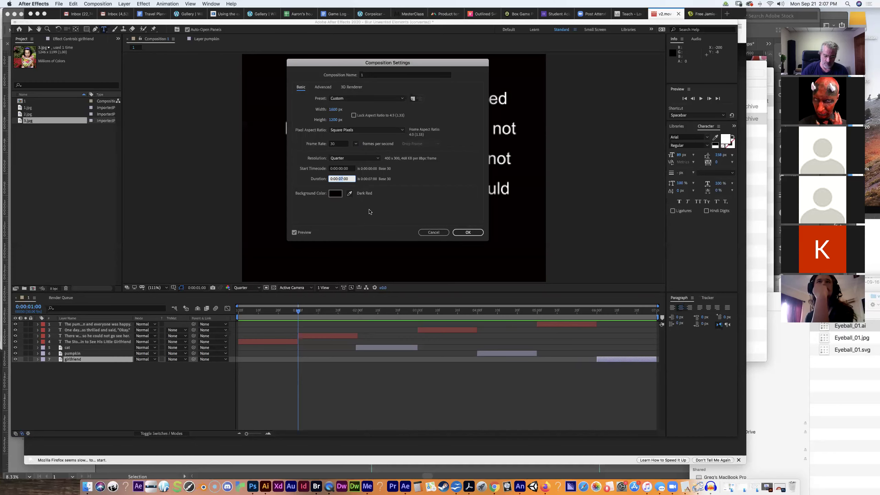
key("BackSpace")
key("BackSpace")
type("30")
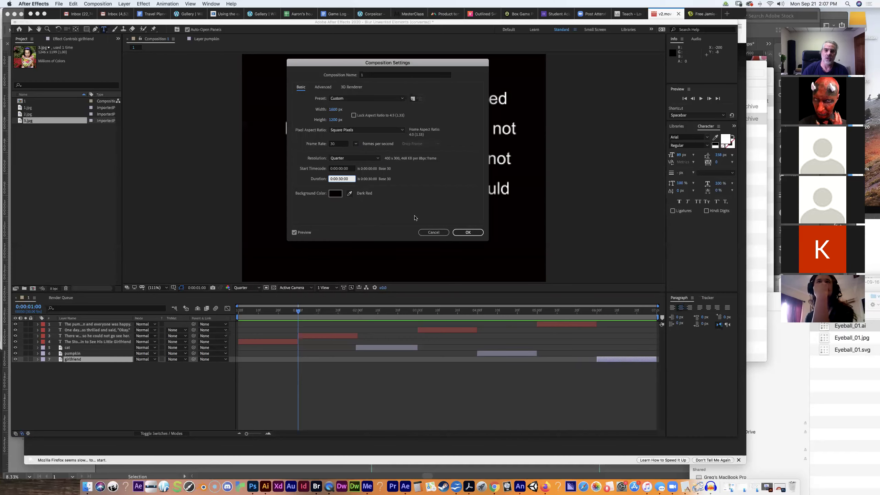
left_click(468, 232)
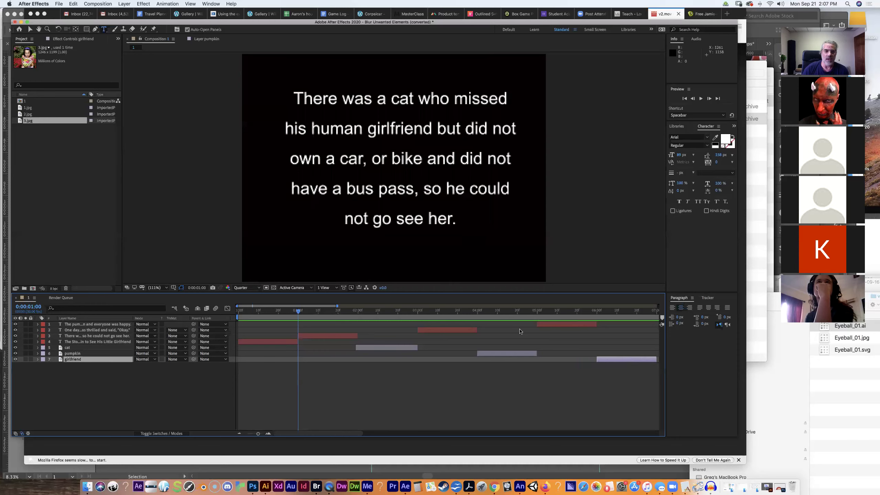
Fit the timeline's time range around the layers, select the title text layer, and set the current time to 0:00:02:29.
mouse_move(352, 436)
left_mouse_down()
mouse_move(643, 438)
mouse_move(336, 435)
left_mouse_up()
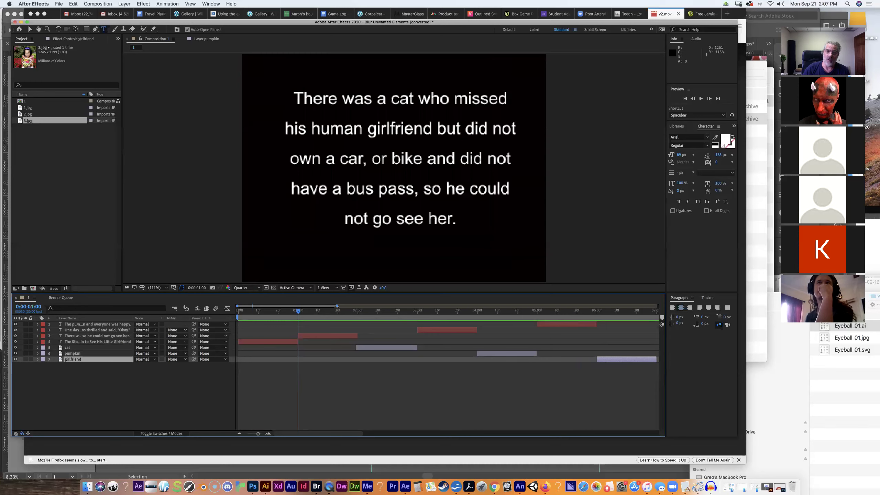
left_click_drag(345, 306, 658, 306)
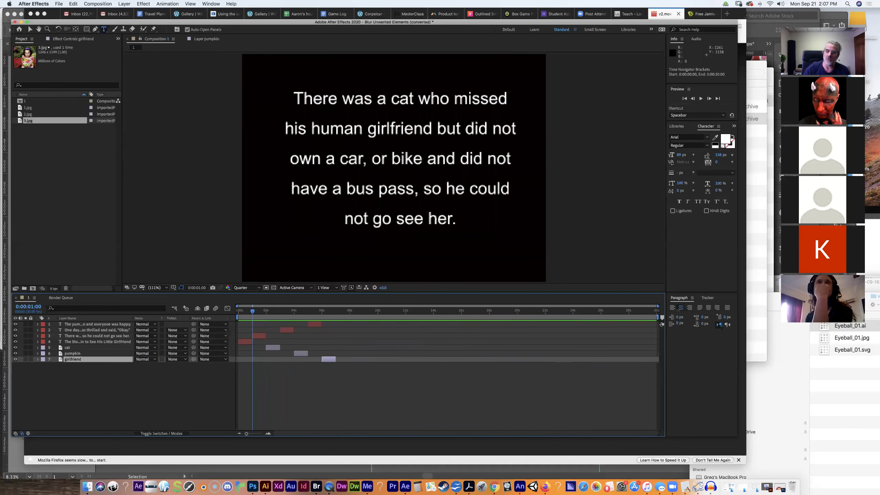
key("=")
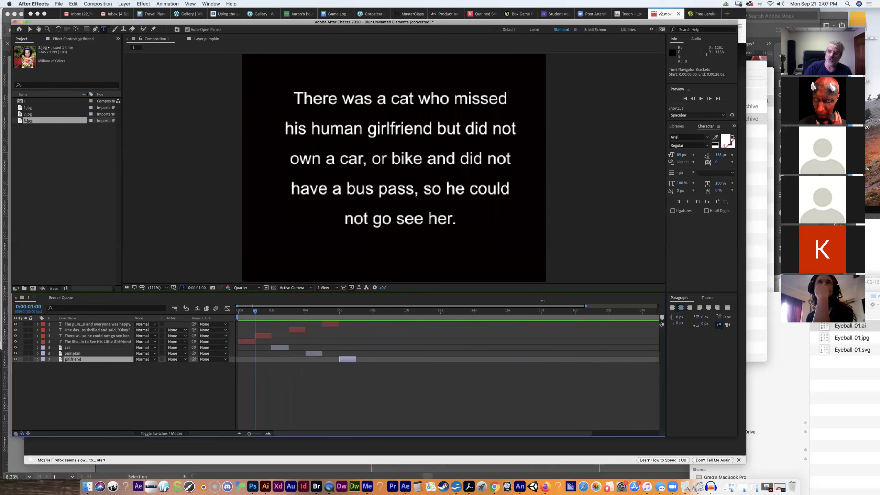
key("minus")
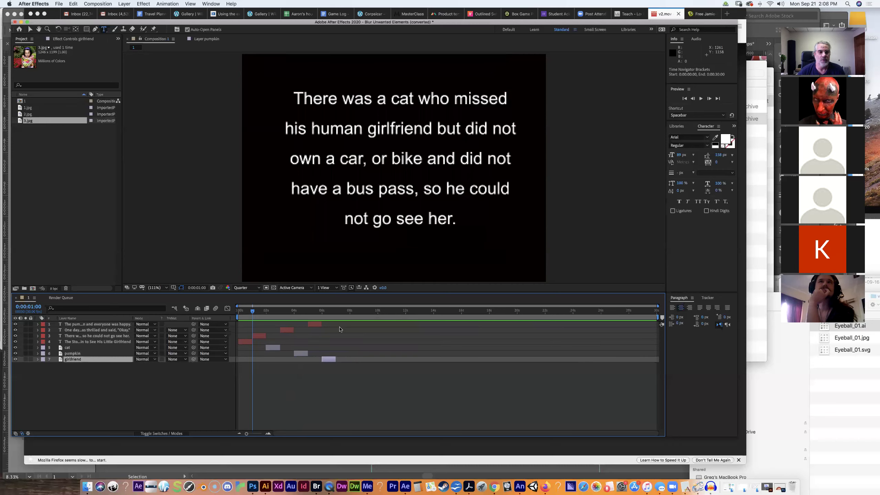
left_click(246, 343)
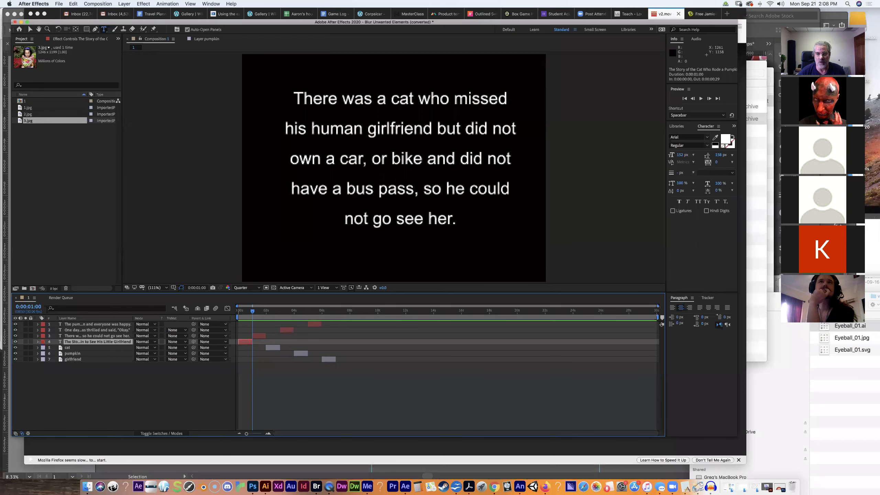
left_click_drag(657, 306, 555, 306)
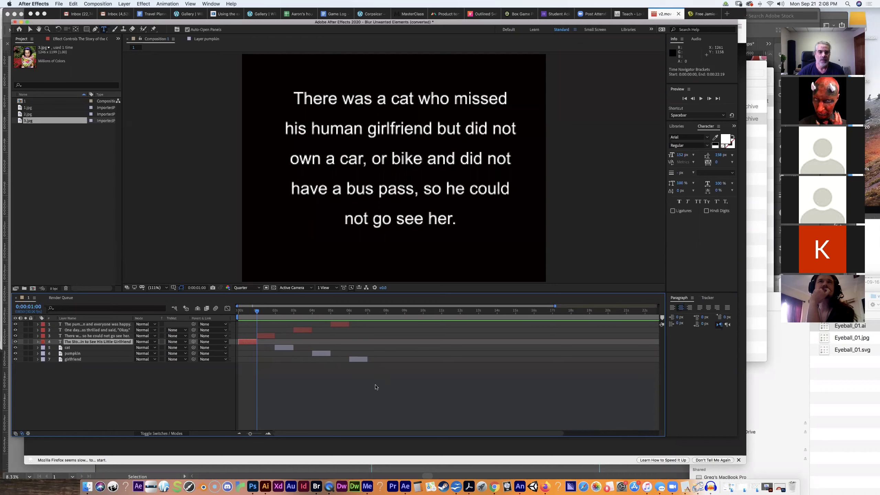
left_click_drag(265, 313, 293, 317)
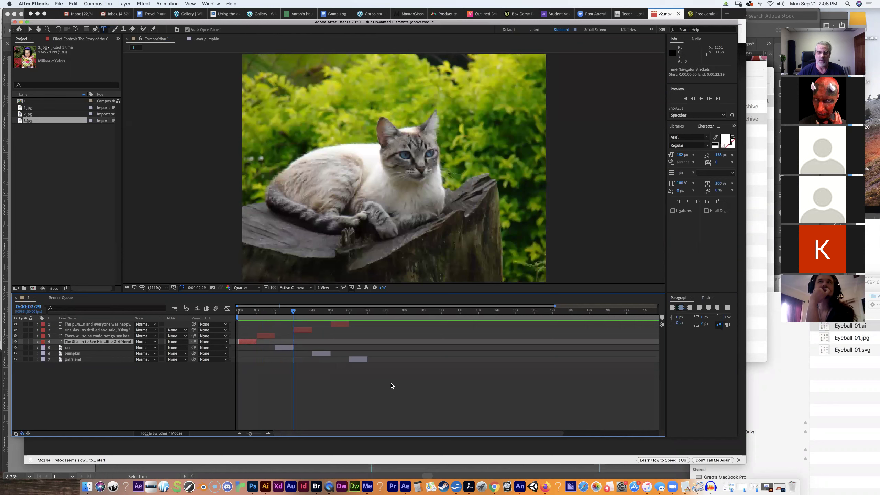
Shift all layers except the title together so that the "There was a cat" text starts at 0:00:03:00.
left_click_drag(401, 389, 268, 338)
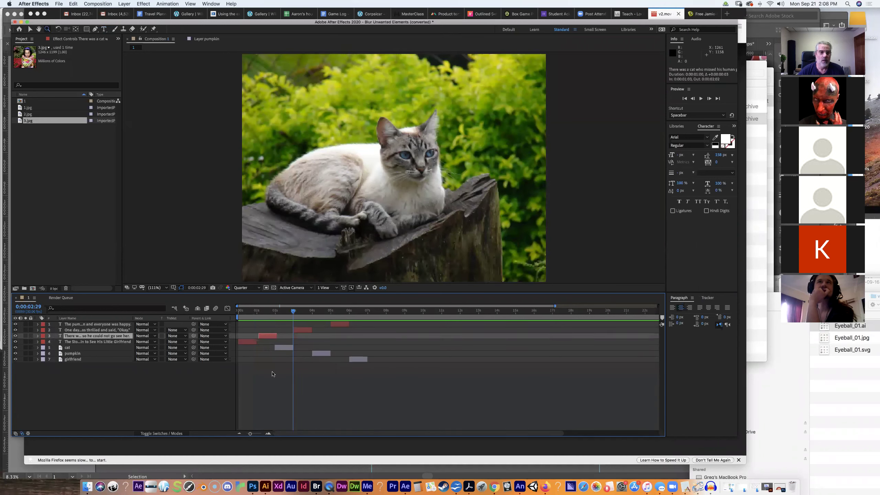
left_click(268, 372)
left_click_drag(276, 341, 355, 318)
left_click(272, 337)
left_click(308, 331, "shift")
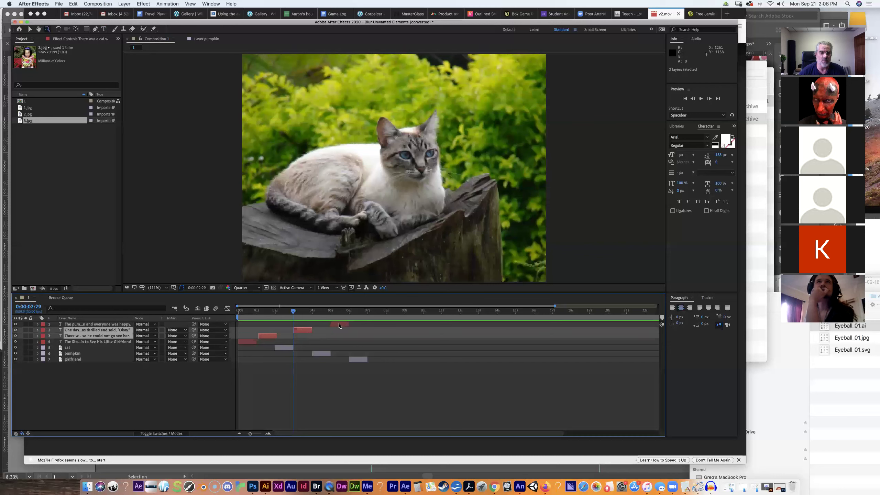
left_click(340, 325, "shift")
left_click(287, 348, "shift")
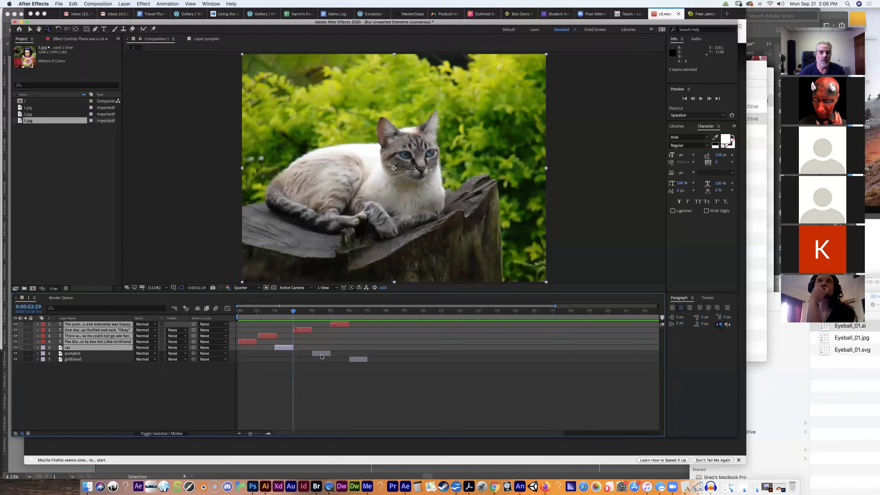
left_click(322, 354, "shift")
left_click(353, 360, "shift")
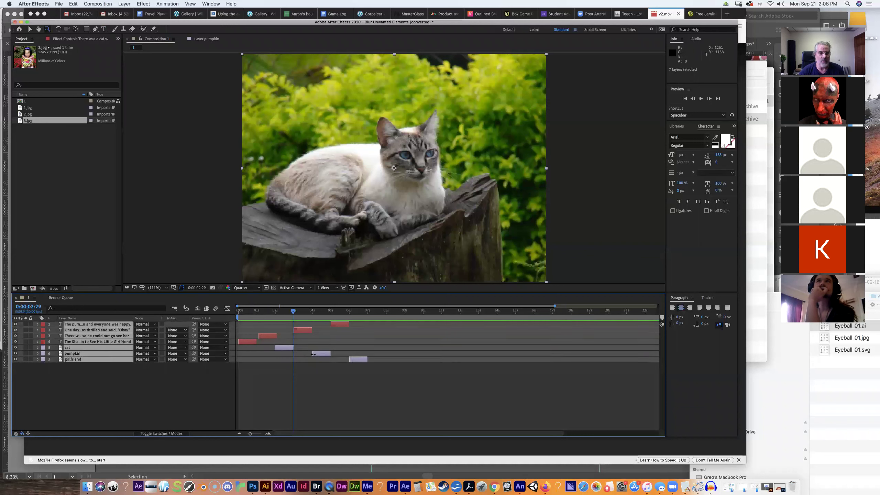
left_click(251, 342, "shift")
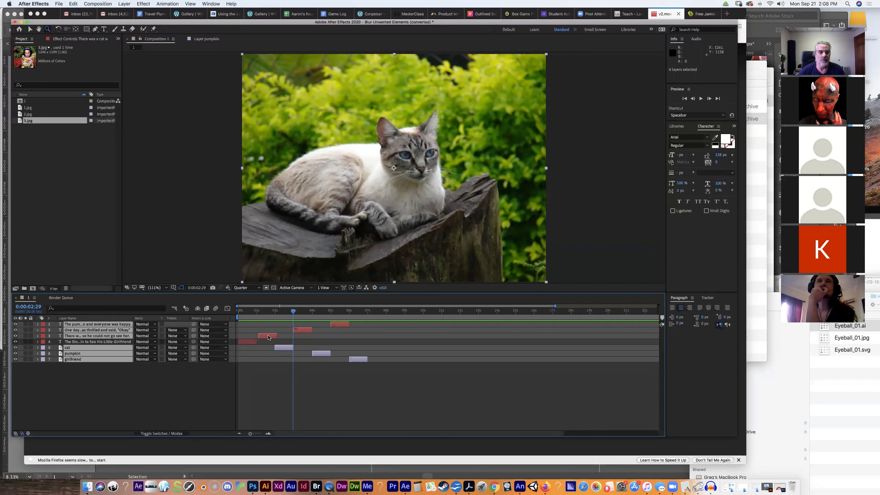
left_click_drag(271, 337, 303, 339)
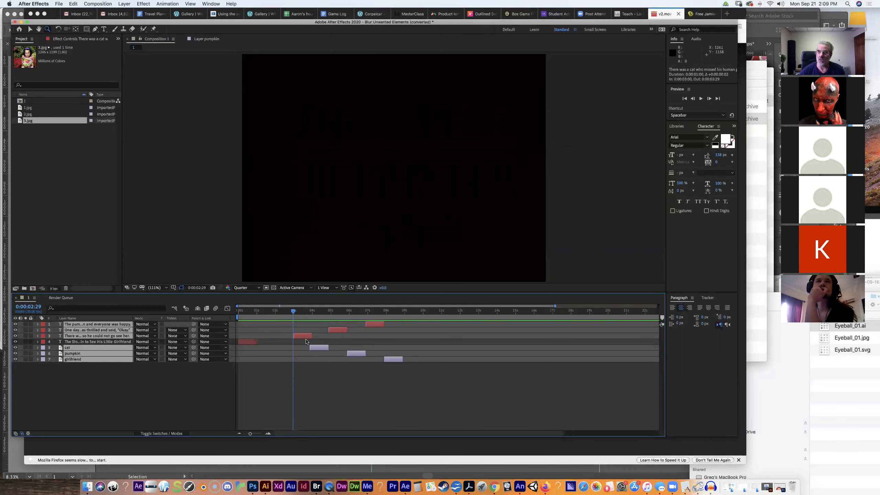
Extend the title text layer's out point to 0:00:02:28 so it fills the gap before the second text.
left_click(265, 381)
left_click(255, 342)
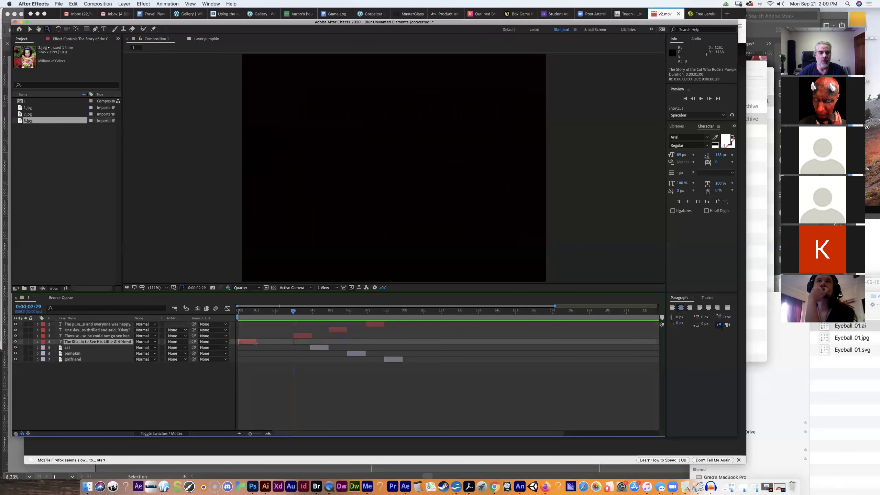
left_click_drag(256, 343, 289, 343)
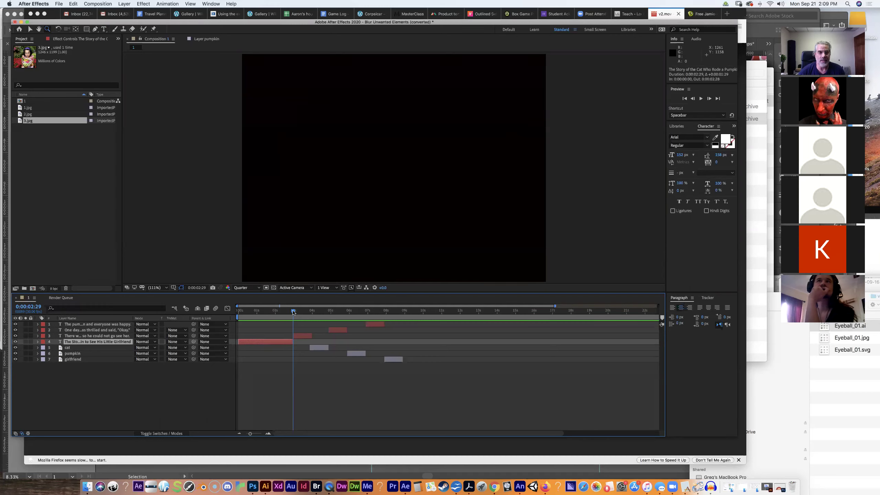
Shift the cat layer and all layers following it to start from 0:00:06:01, and extend the "There was a cat" text to 0:00:06:01.
left_click_drag(293, 312, 349, 319)
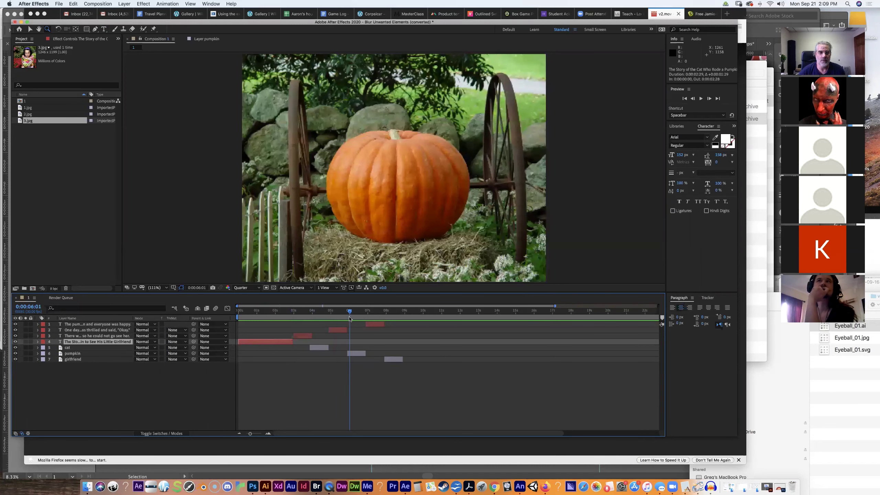
left_click(375, 325)
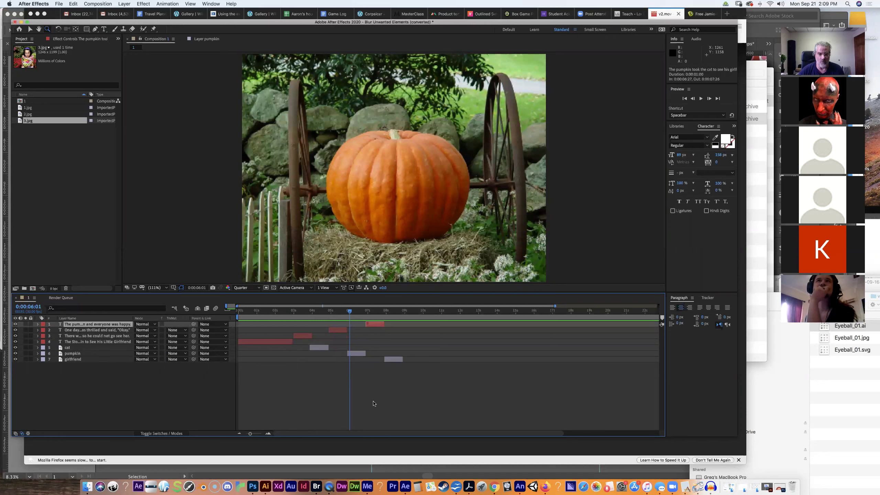
key("super+a")
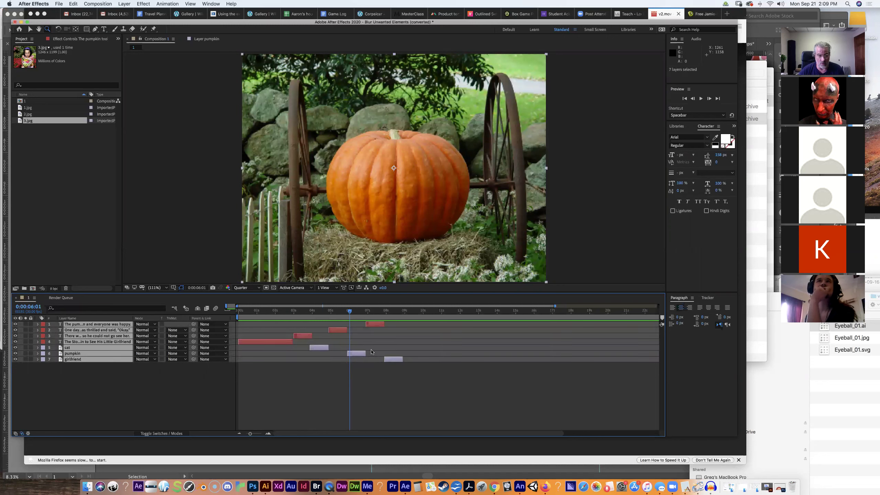
left_click(271, 342, "super")
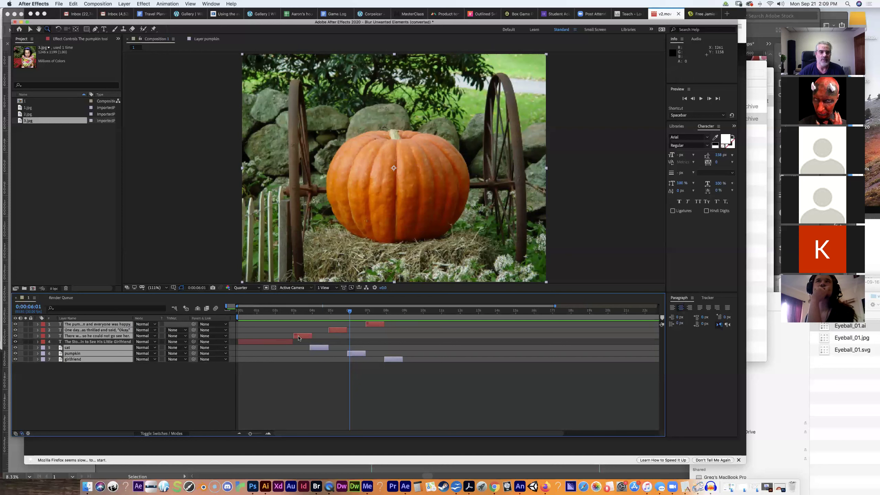
left_click(299, 337, "super")
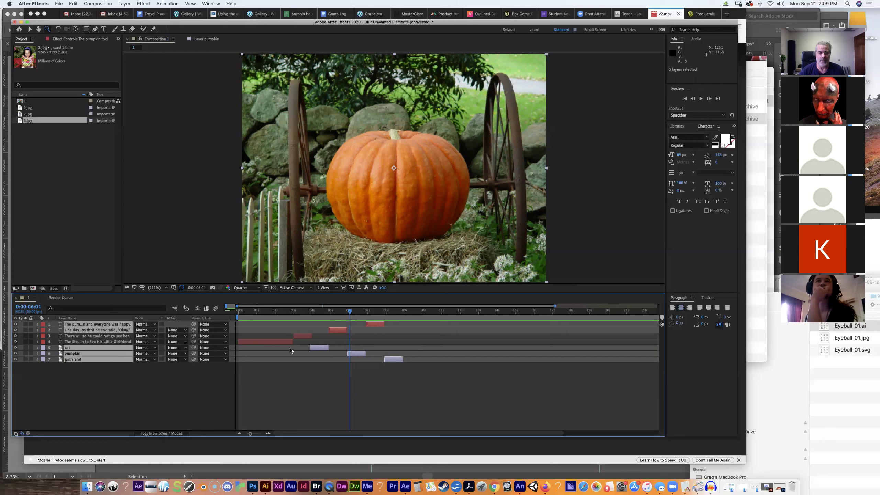
left_click_drag(317, 349, 358, 351)
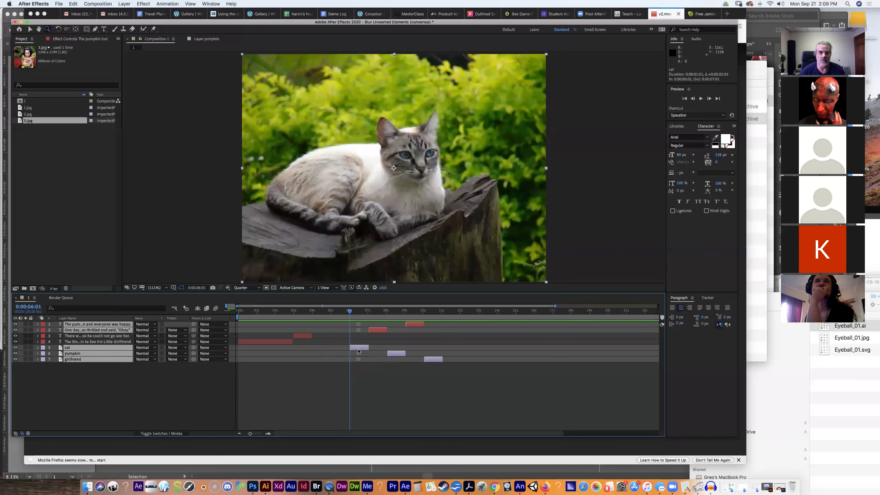
left_click(306, 337)
left_click_drag(313, 337, 351, 340)
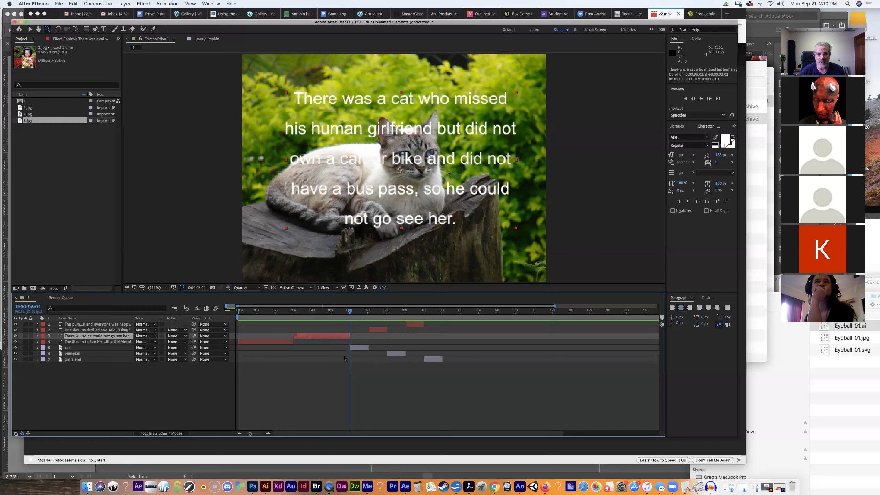
Shift the last two texts, pumpkin and girlfriend layers so "One day" starts at 0:00:08:29, and extend the cat layer to 0:00:08:28.
left_click(363, 350)
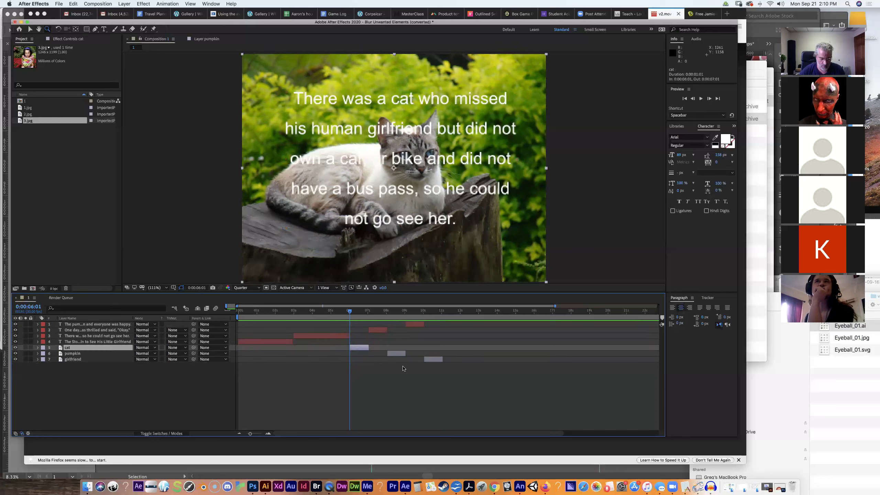
left_click(398, 354, "shift")
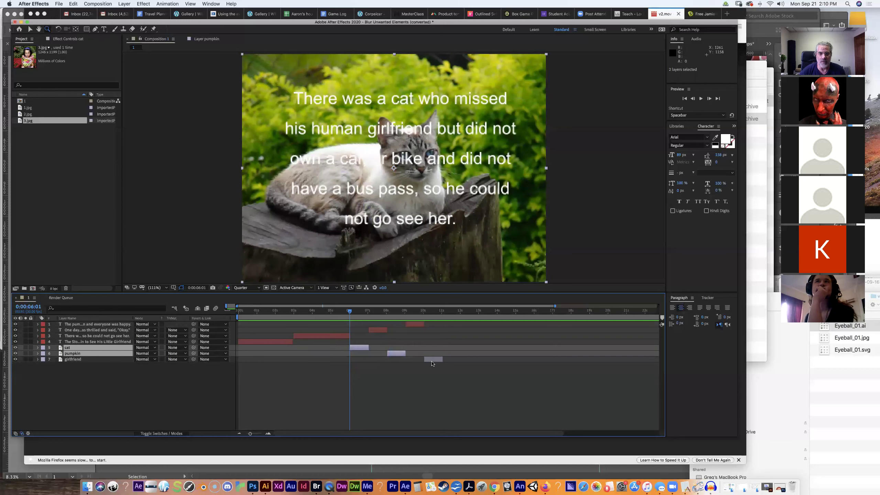
left_click(429, 360, "shift")
left_click(381, 329, "shift")
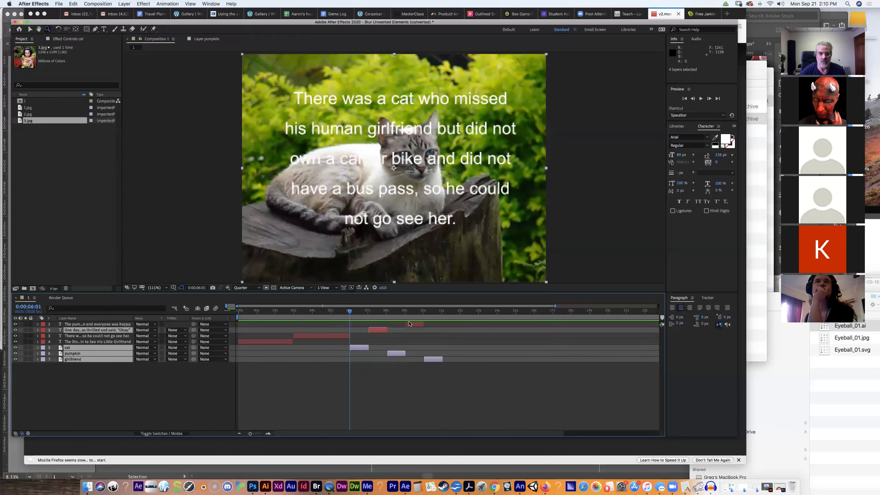
left_click(412, 325, "shift")
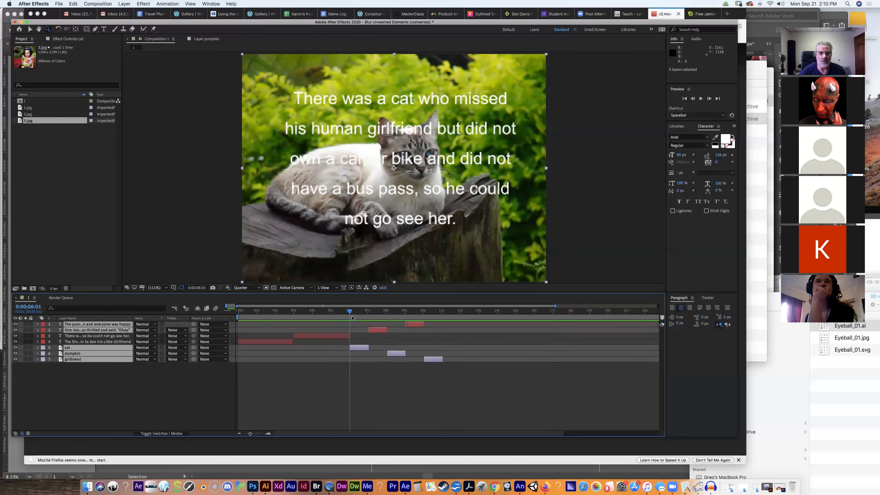
left_click(360, 347, "shift")
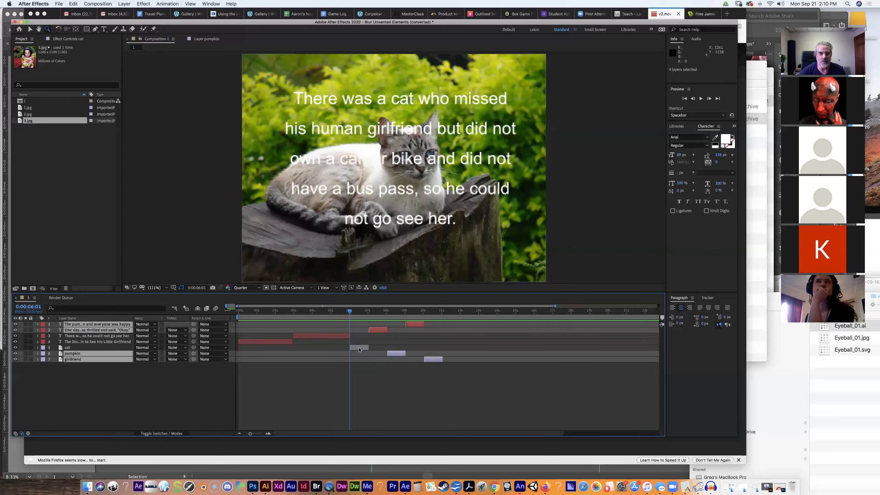
left_click_drag(365, 315, 404, 319)
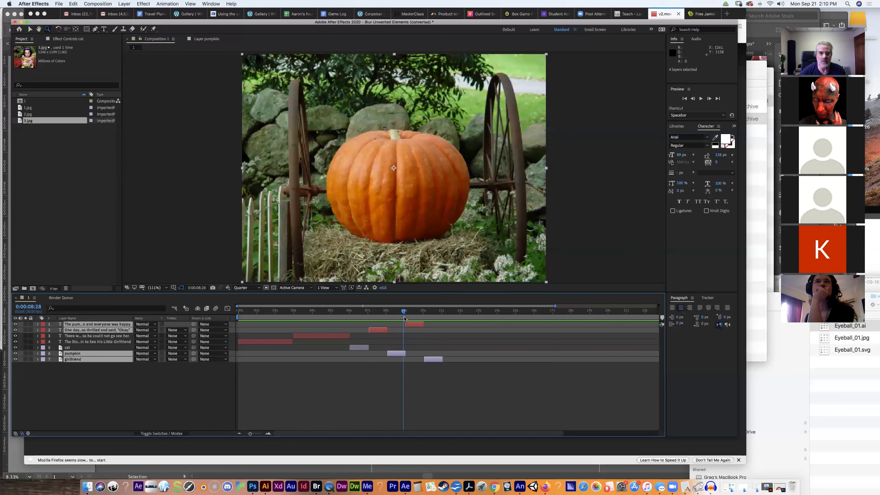
left_click_drag(387, 331, 410, 332)
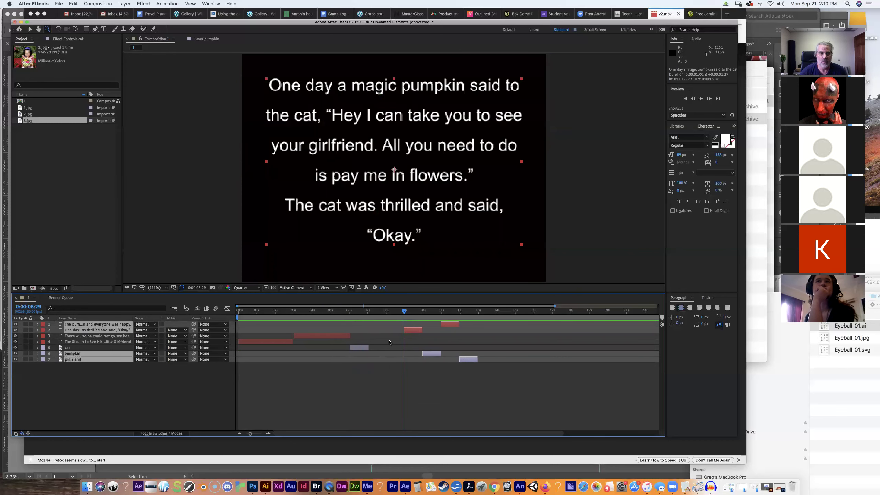
left_click(362, 348)
left_click_drag(388, 347, 403, 348)
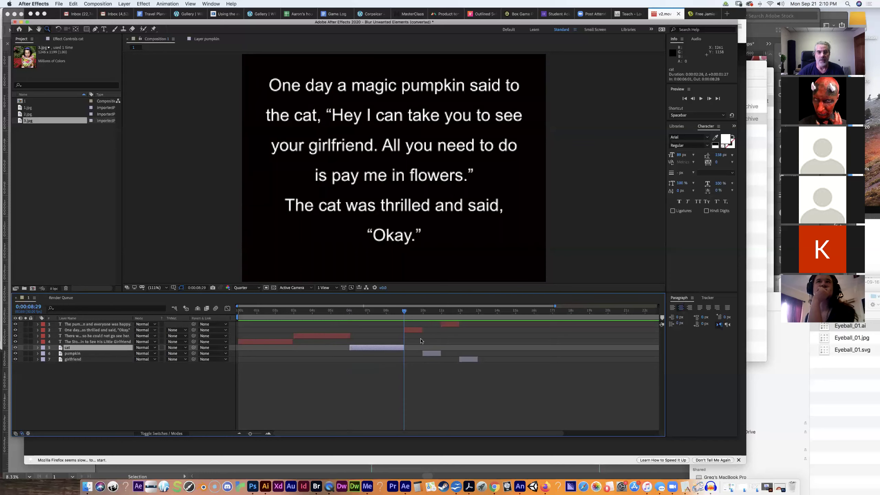
Shift the pumpkin, girlfriend and last text layers so the pumpkin starts at 0:00:12:00, and extend the "One day" text to 0:00:11:29.
left_click_drag(414, 313, 461, 318)
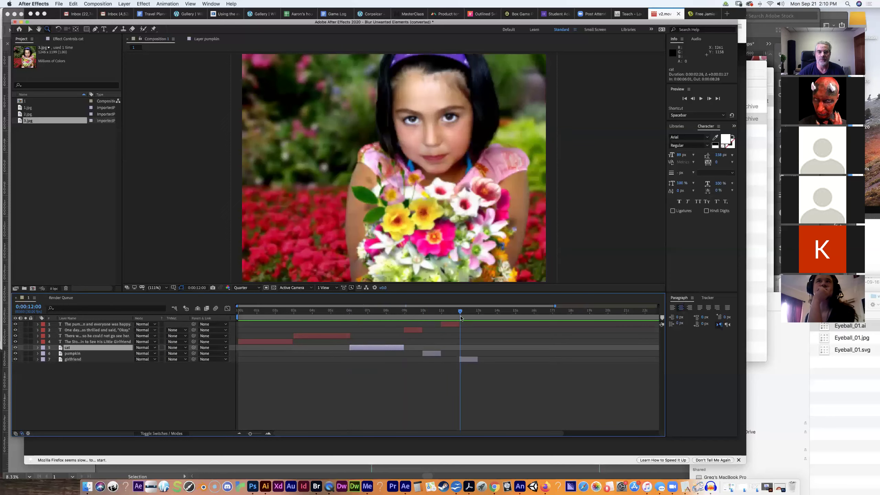
left_click(450, 324)
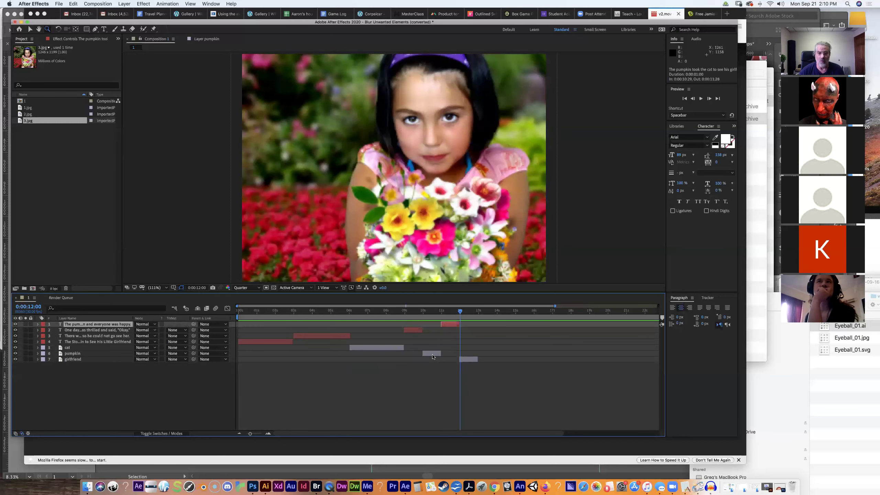
left_click(438, 356, "shift")
left_click(468, 360, "shift")
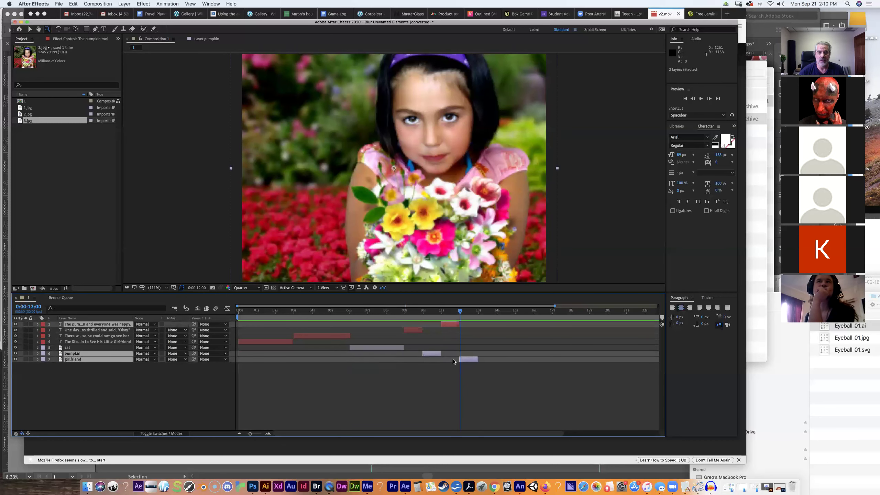
left_click_drag(437, 355, 458, 333)
left_click(422, 331)
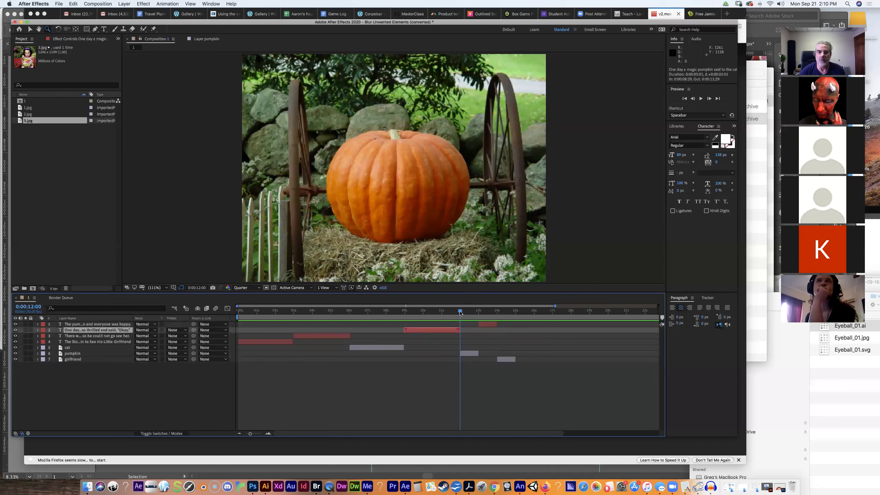
Shift the last text and girlfriend layers so the text starts at 0:00:14:28, and extend the pumpkin layer to 0:00:14:28.
left_click_drag(464, 315, 515, 319)
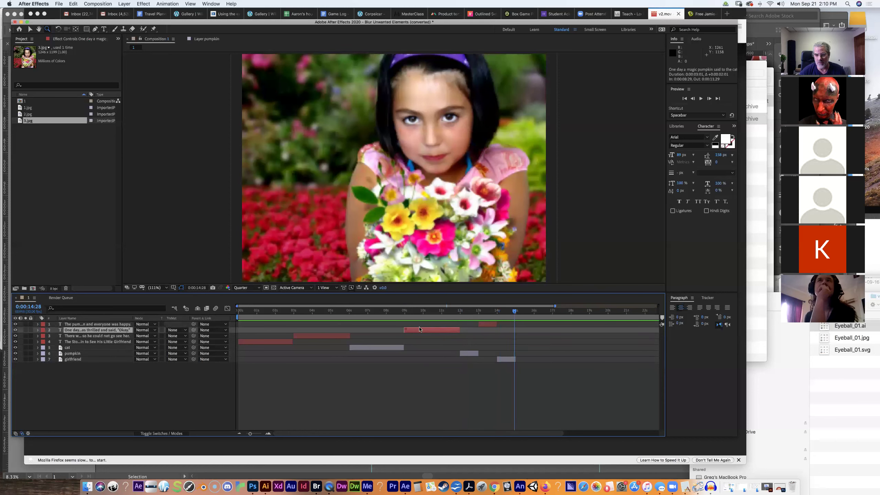
left_click(488, 324)
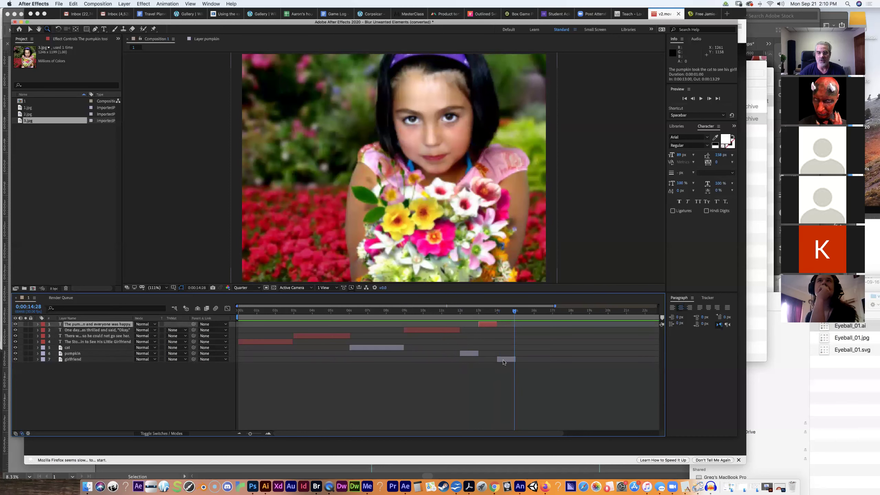
left_click(504, 361, "shift")
left_click_drag(489, 324, 524, 327)
left_click_drag(480, 354, 509, 359)
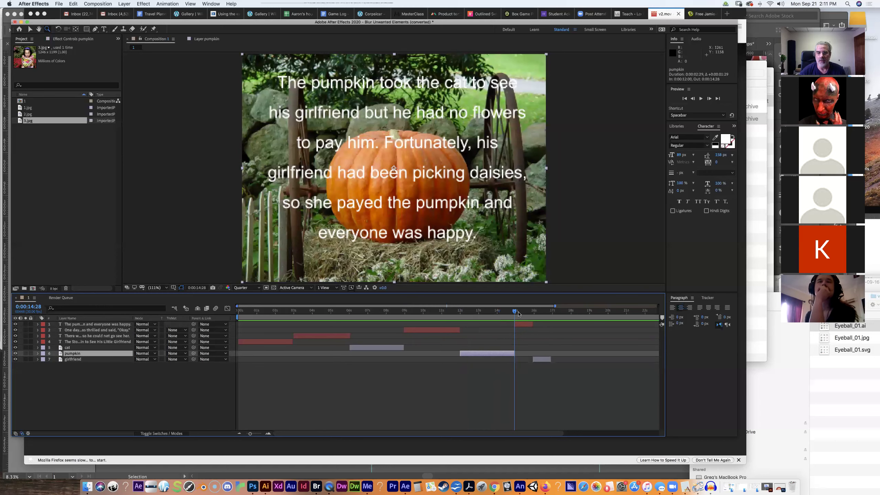
Extend the last text to 0:00:18:01 and retime the girlfriend layer to run from 0:00:18:01 to 0:00:21:01.
left_click_drag(516, 313, 571, 326)
left_click_drag(547, 359, 623, 354)
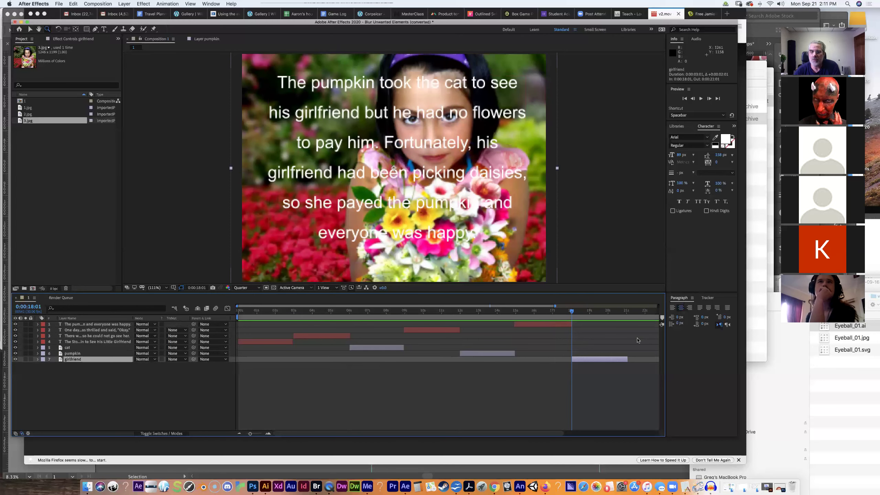
Preview the retimed animatic from the beginning through the girlfriend photo, then stop playback.
left_click_drag(566, 314, 154, 313)
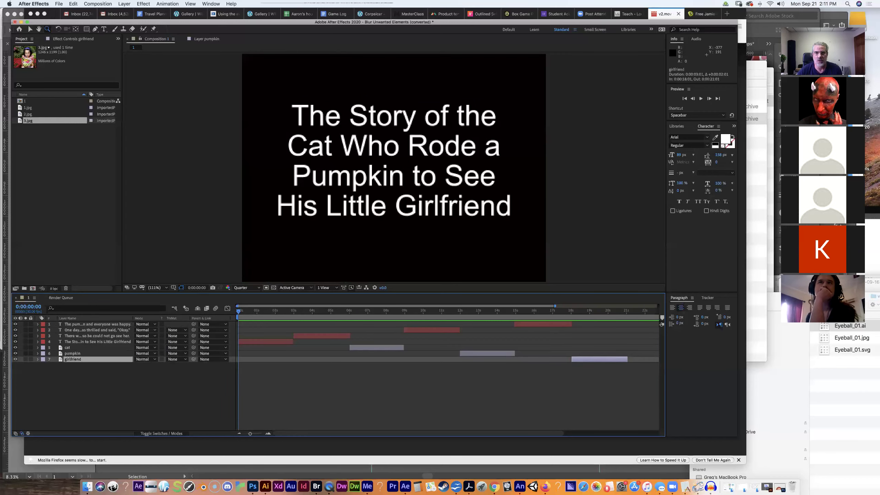
left_click(699, 99)
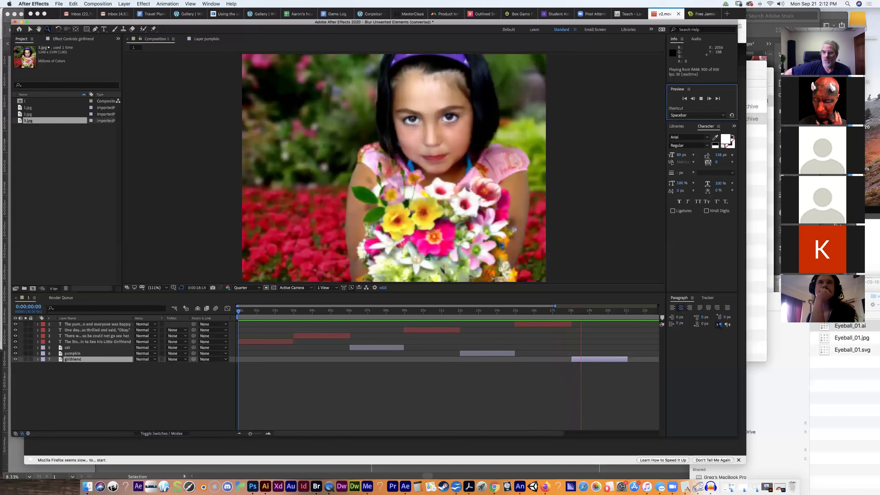
key("space")
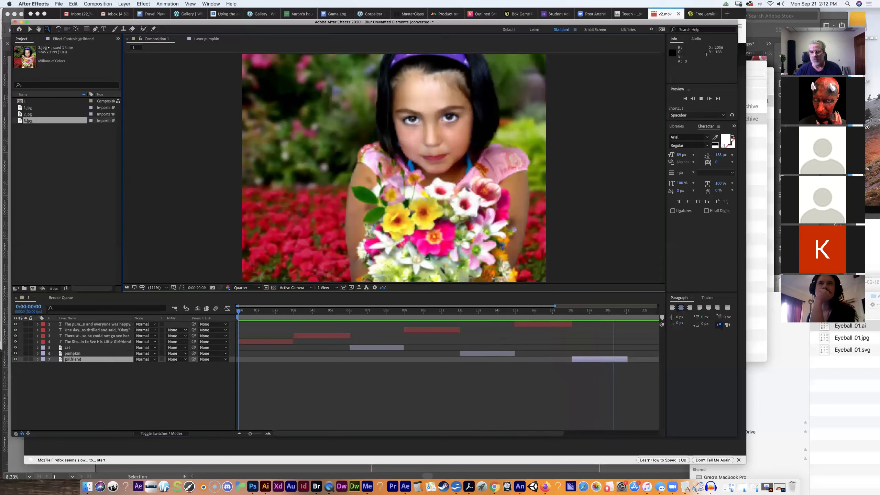
Shorten the composition's duration to 0:00:21:02 so it ends with the girlfriend layer.
left_click_drag(627, 314, 629, 315)
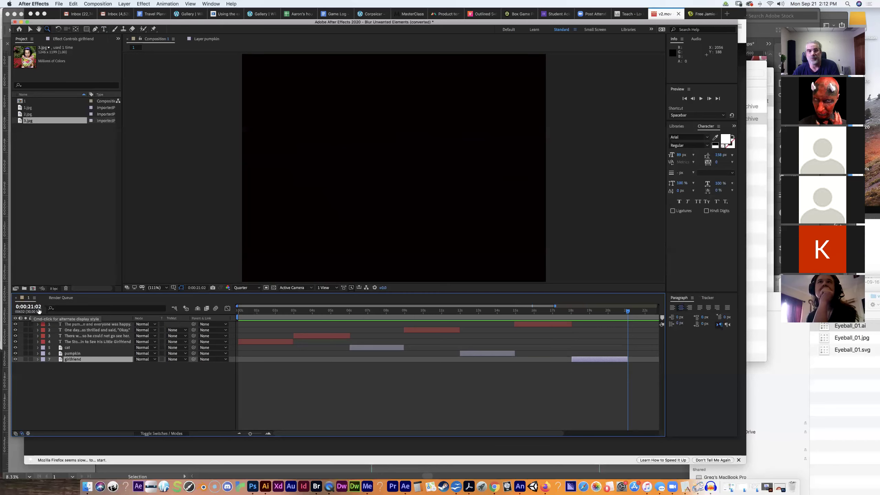
left_click(106, 4)
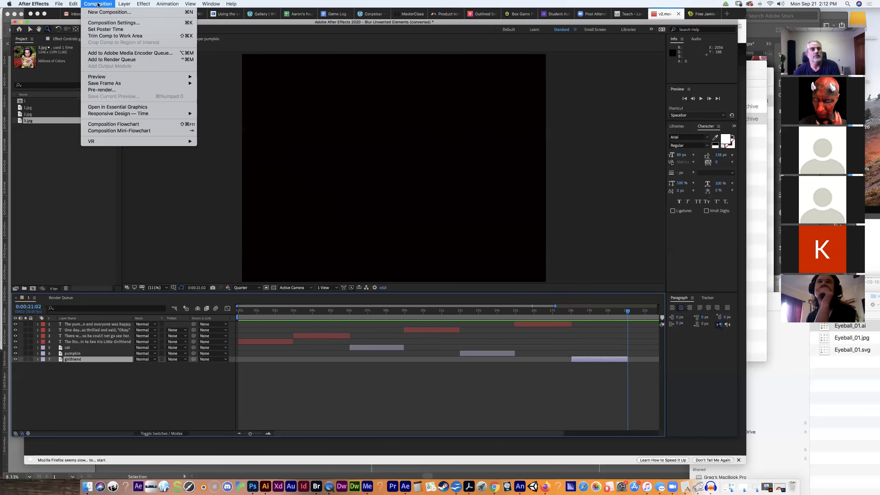
left_click(115, 23)
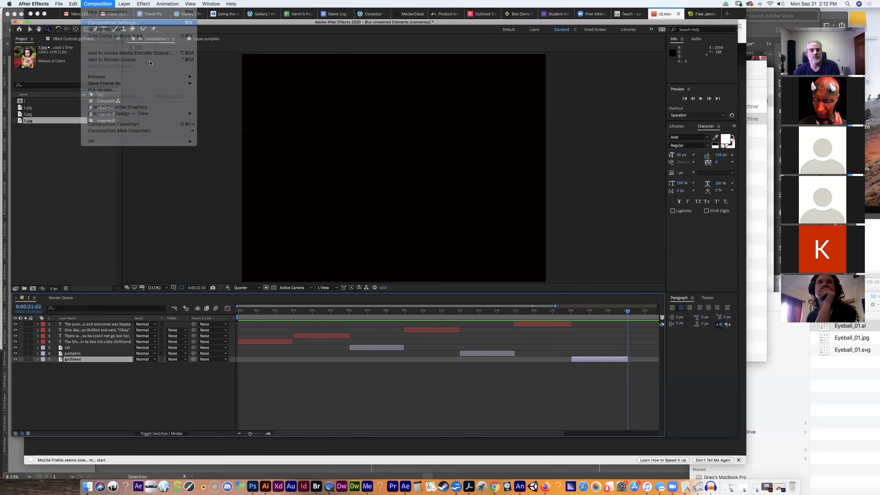
left_click(341, 180)
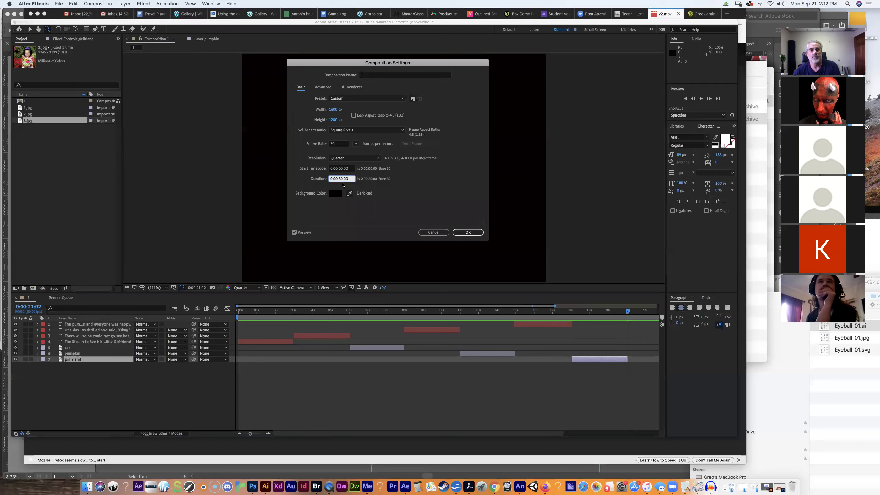
key("BackSpace")
key("BackSpace")
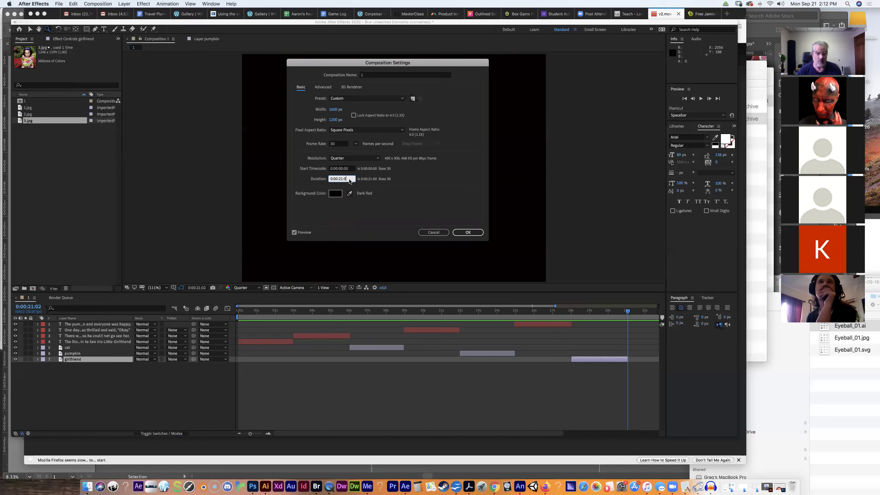
left_click(465, 232)
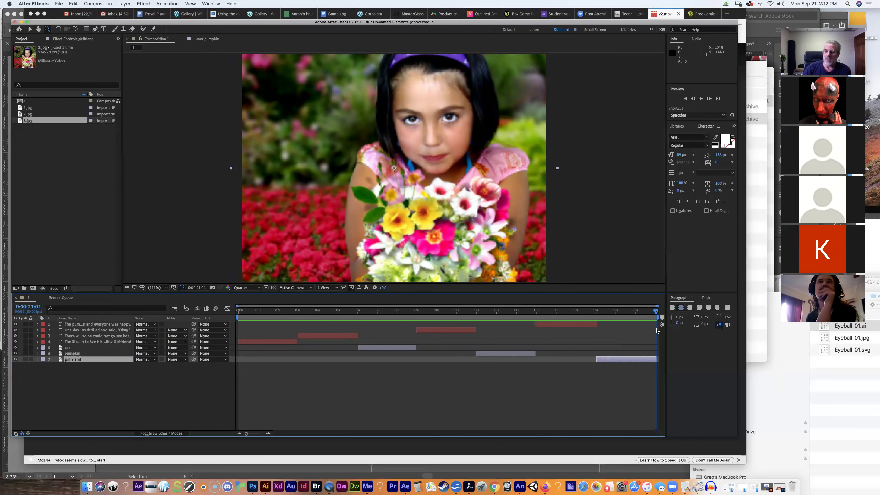
Scrub through the shortened composition to review the texts and photos, and return the playhead to 0:00:00:00.
left_click_drag(657, 312, 647, 311)
left_click_drag(569, 313, 238, 311)
left_click_drag(295, 310, 477, 319)
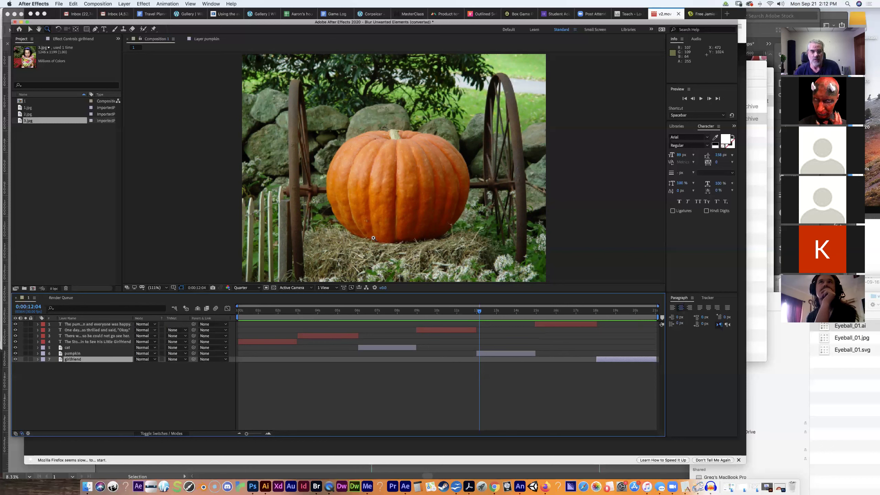
left_click_drag(456, 310, 238, 310)
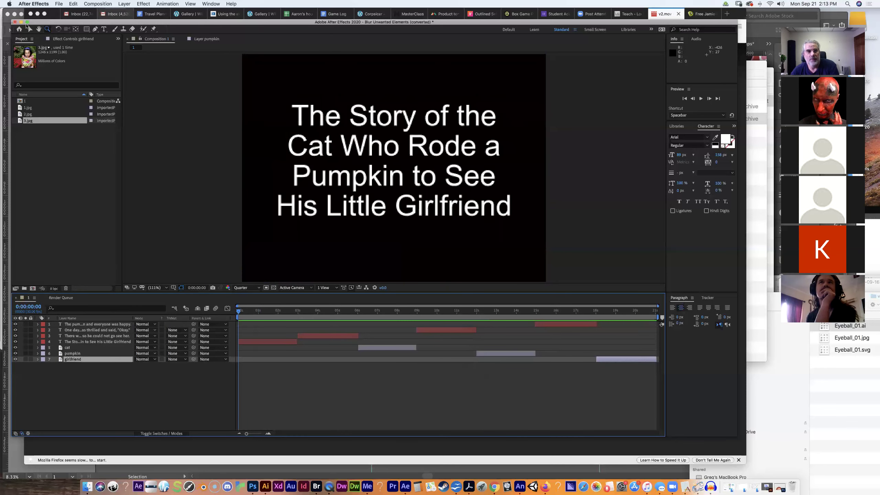
Save the project as sampe-animatic.aep in the animatic folder on the Desktop.
left_click(59, 4)
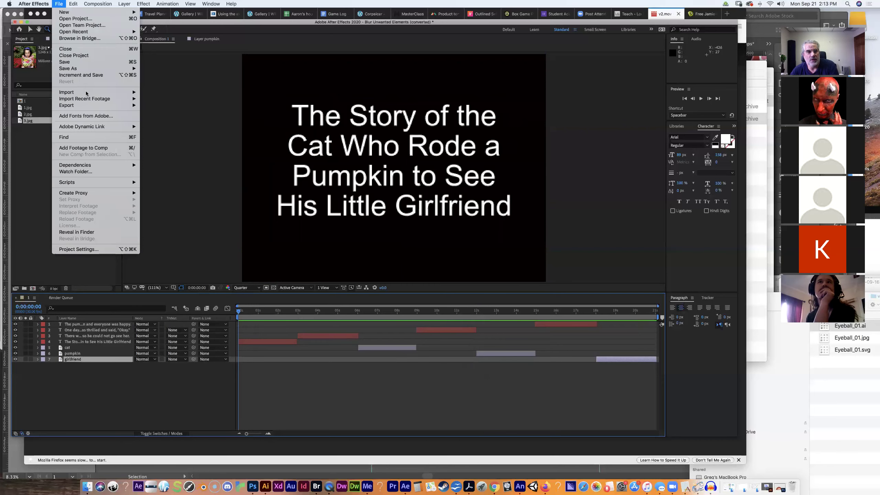
mouse_move(82, 69)
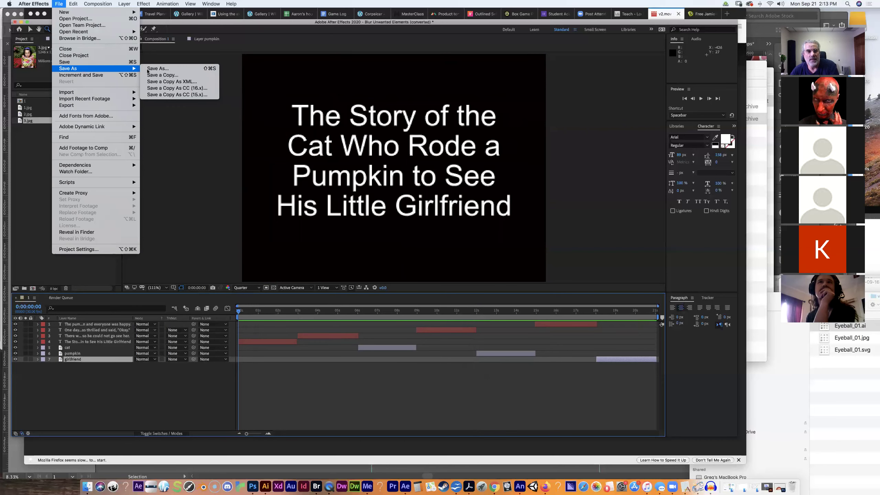
left_click(157, 68)
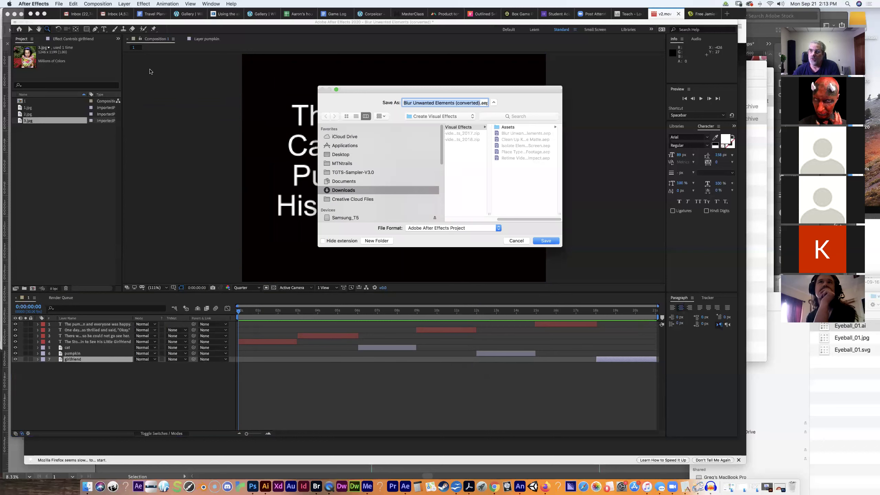
left_click(352, 154)
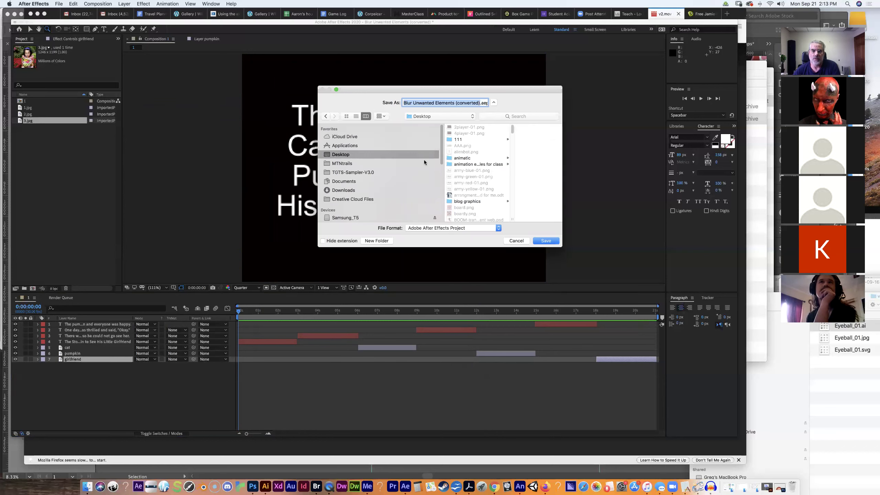
left_click(475, 157)
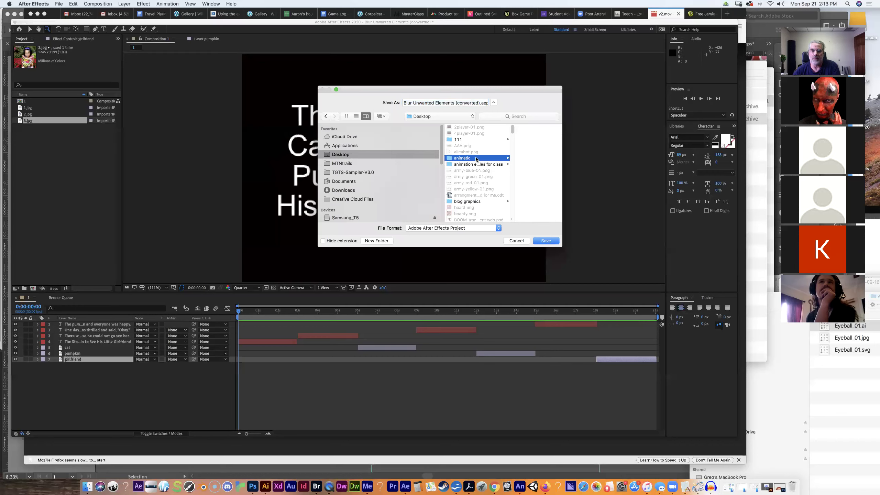
left_click_drag(485, 102, 372, 93)
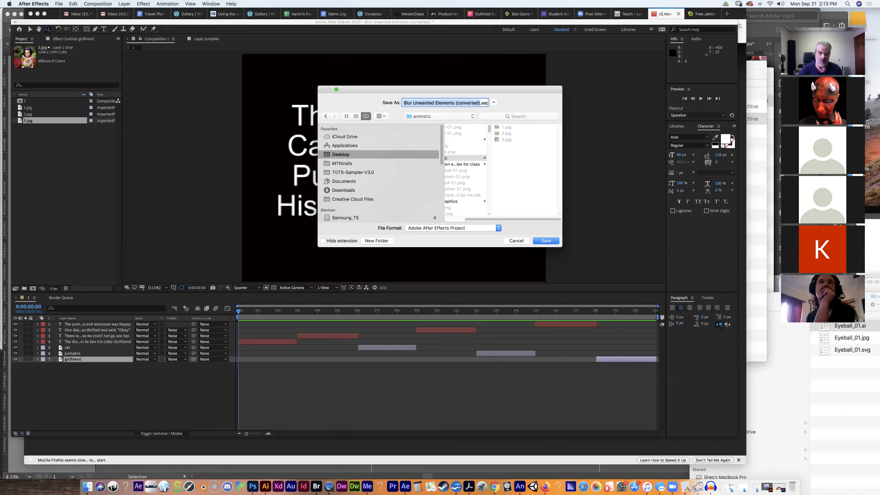
type("sampe-animatic")
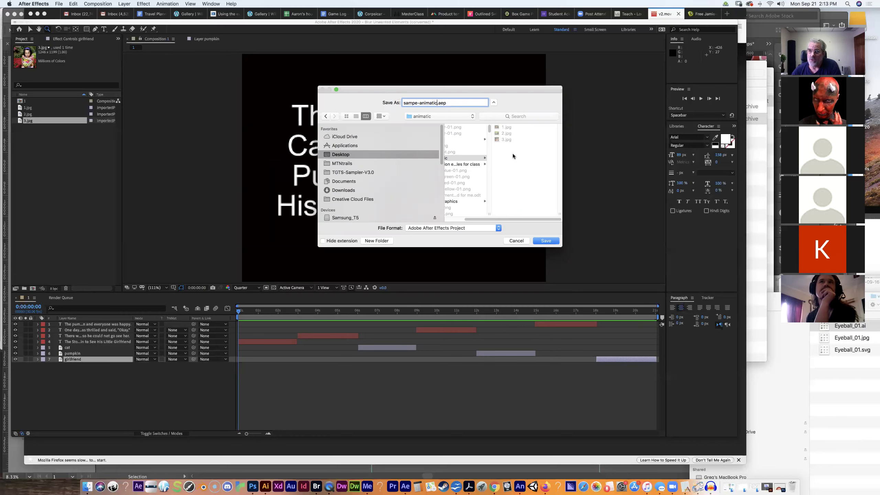
left_click(542, 242)
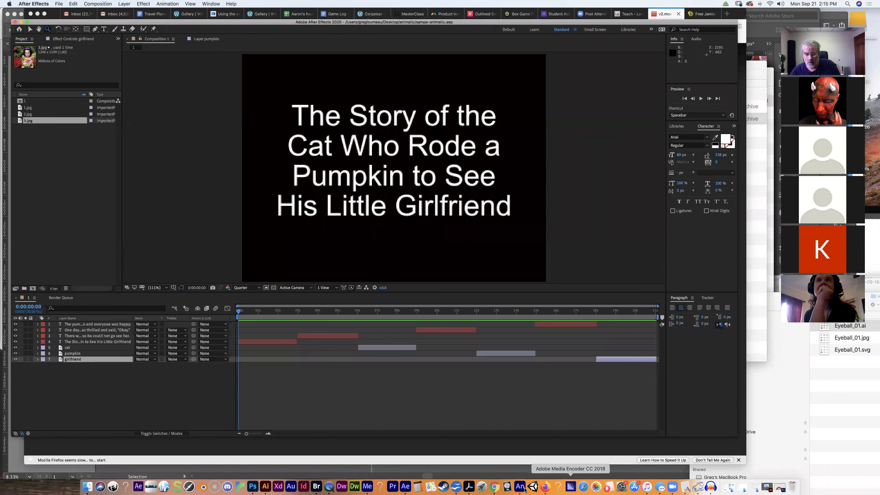
Switch to the Zoom app.
left_click(672, 487)
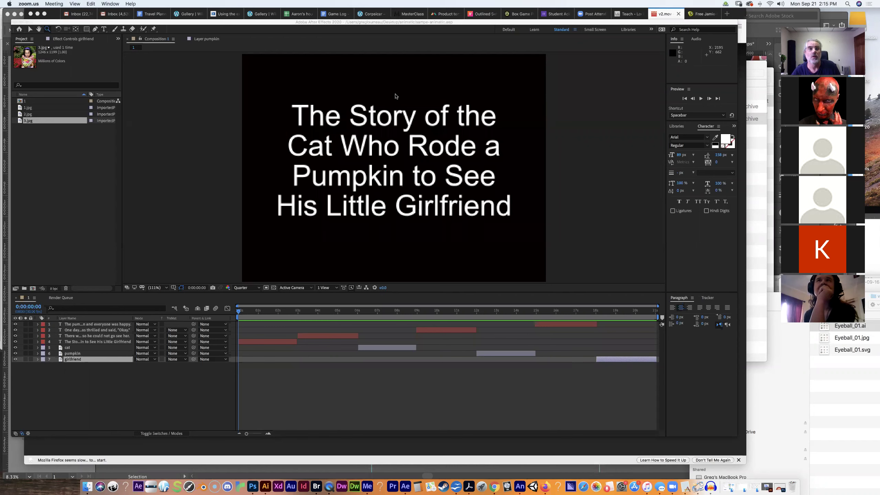